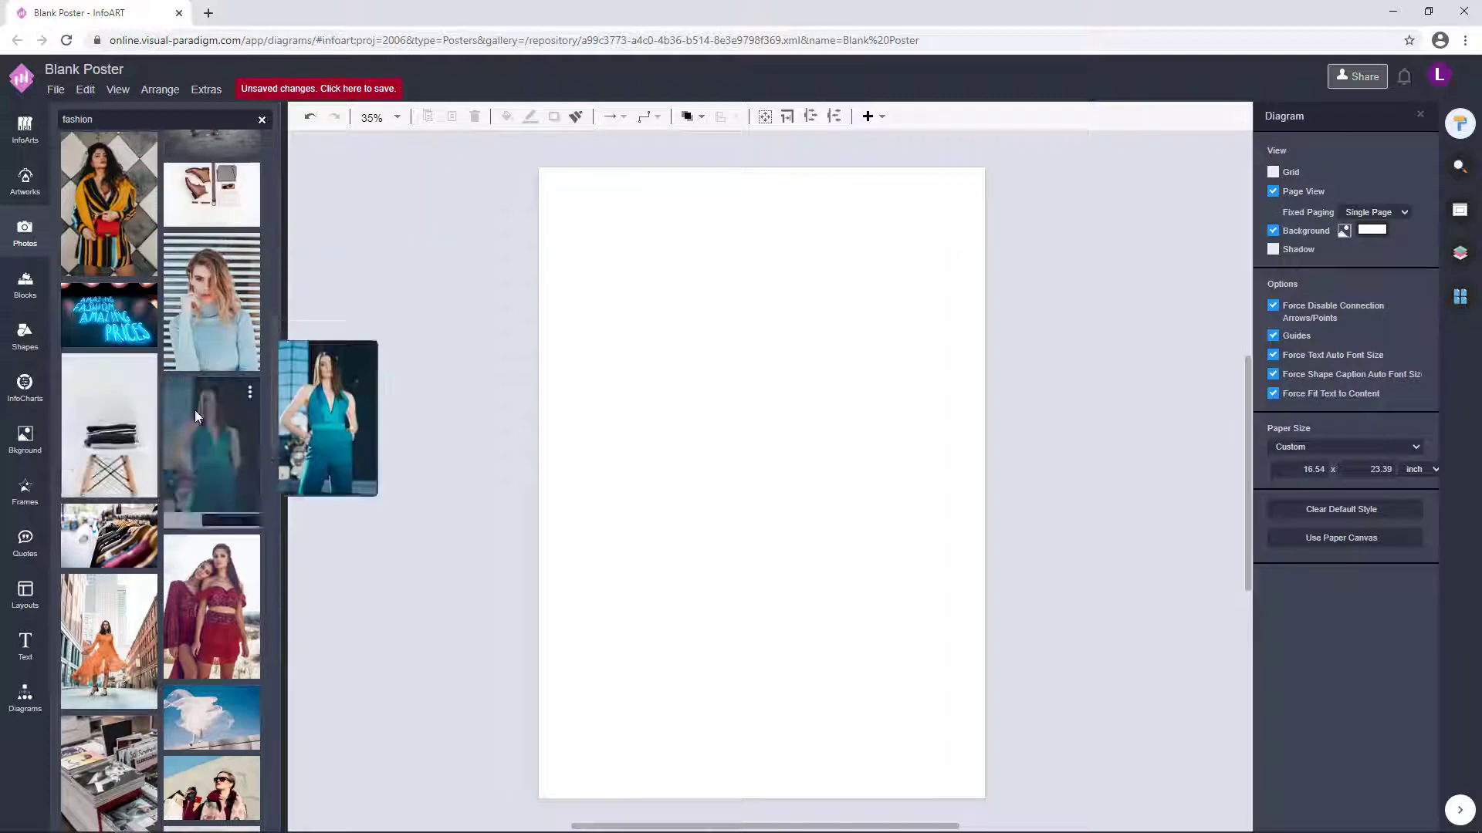
Look through the fashion photo results for pictures that suit the poster
scroll(165, 373, down, 3)
scroll(166, 379, down, 5)
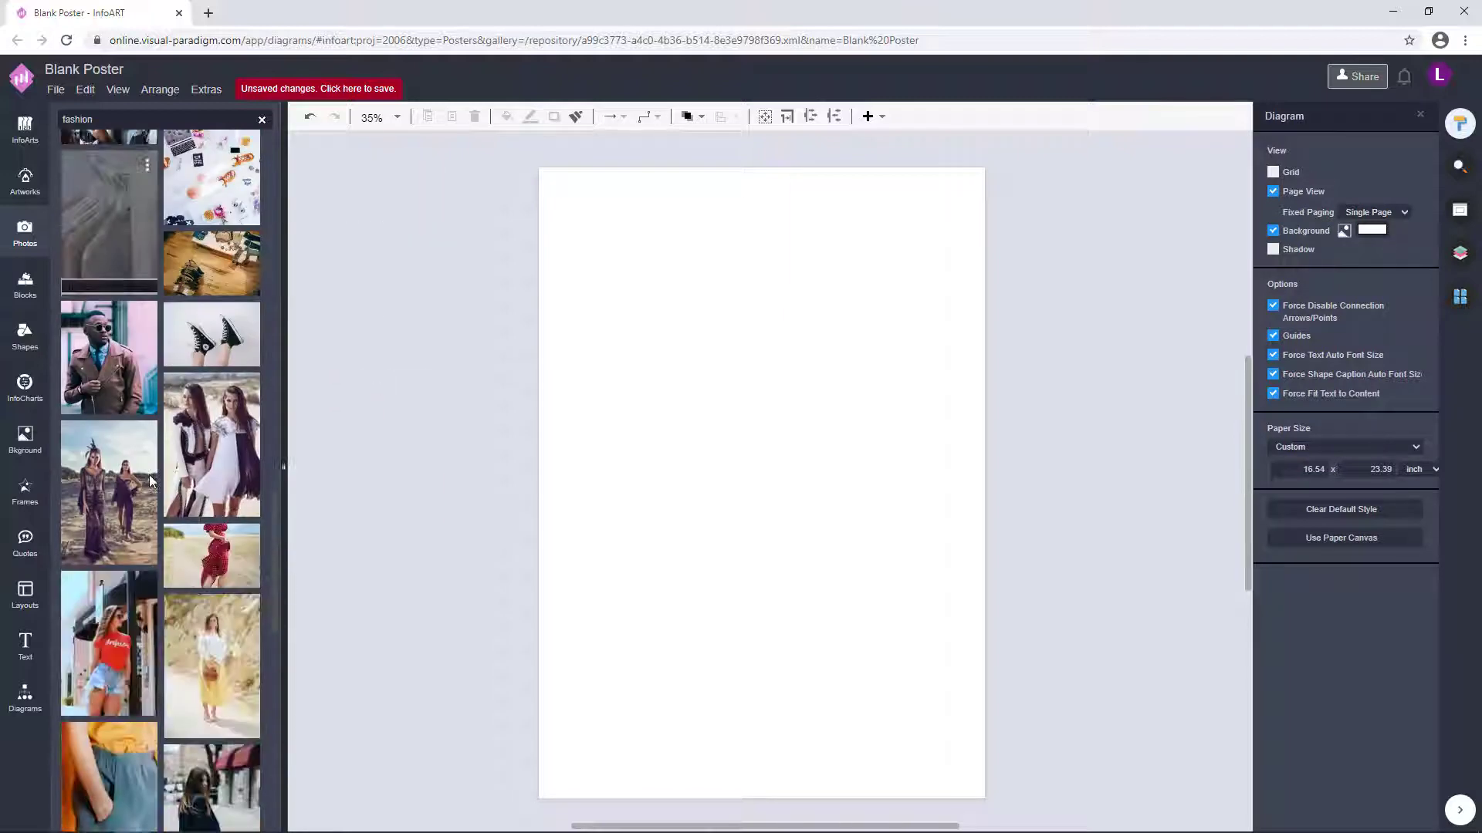
scroll(229, 501, down, 10)
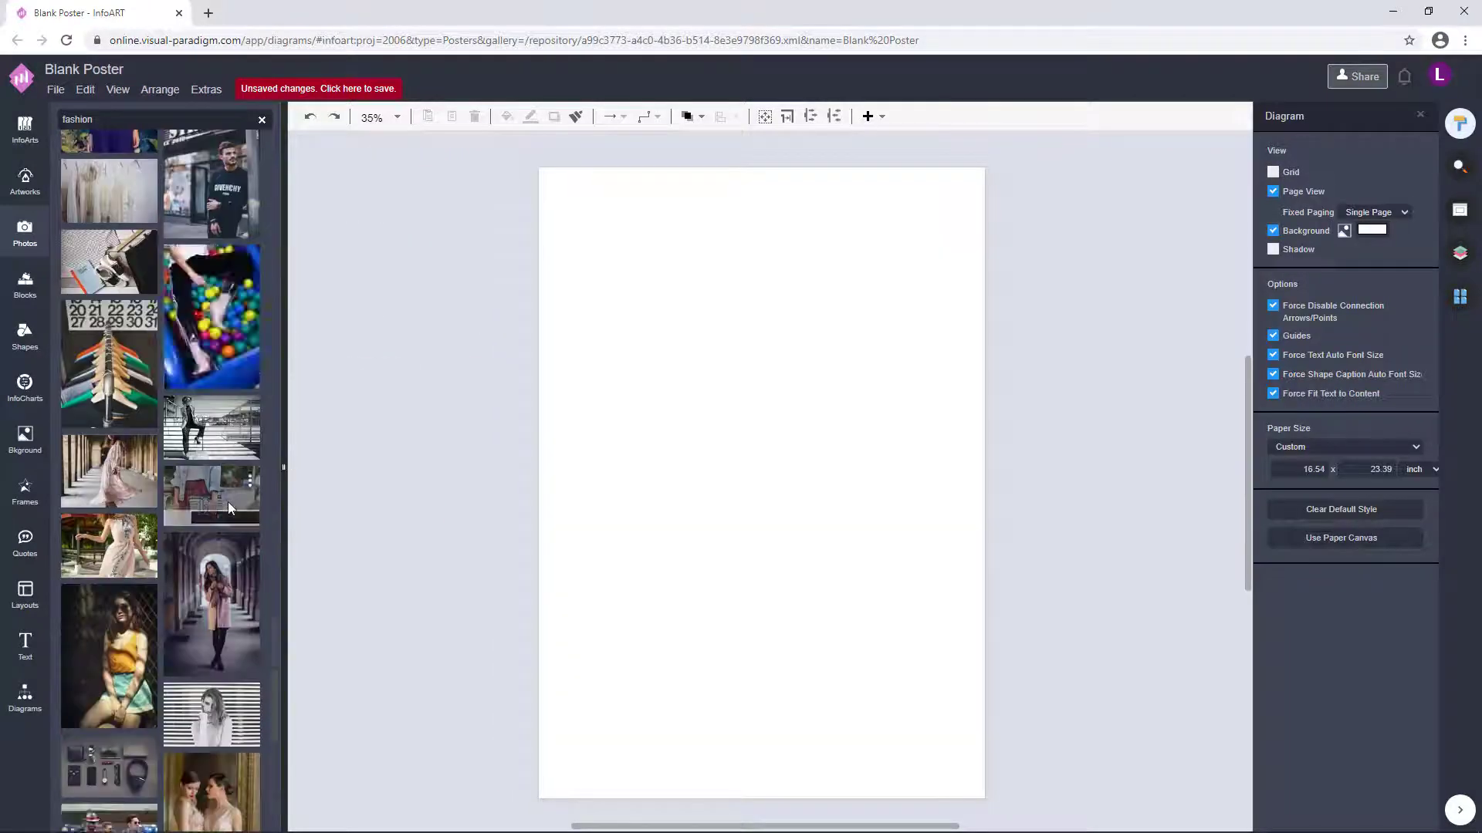
scroll(228, 503, down, 10)
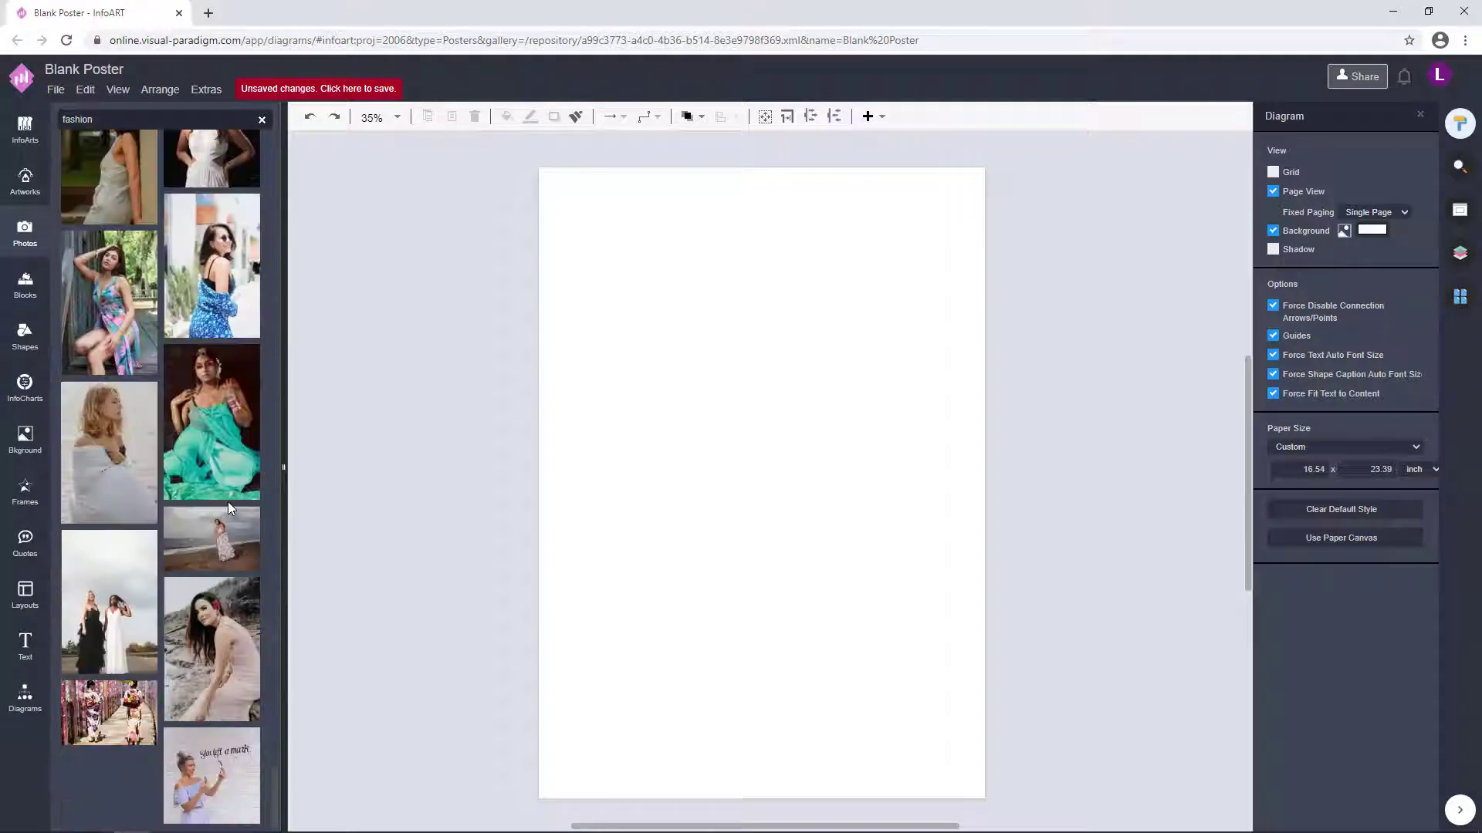
scroll(183, 458, down, 10)
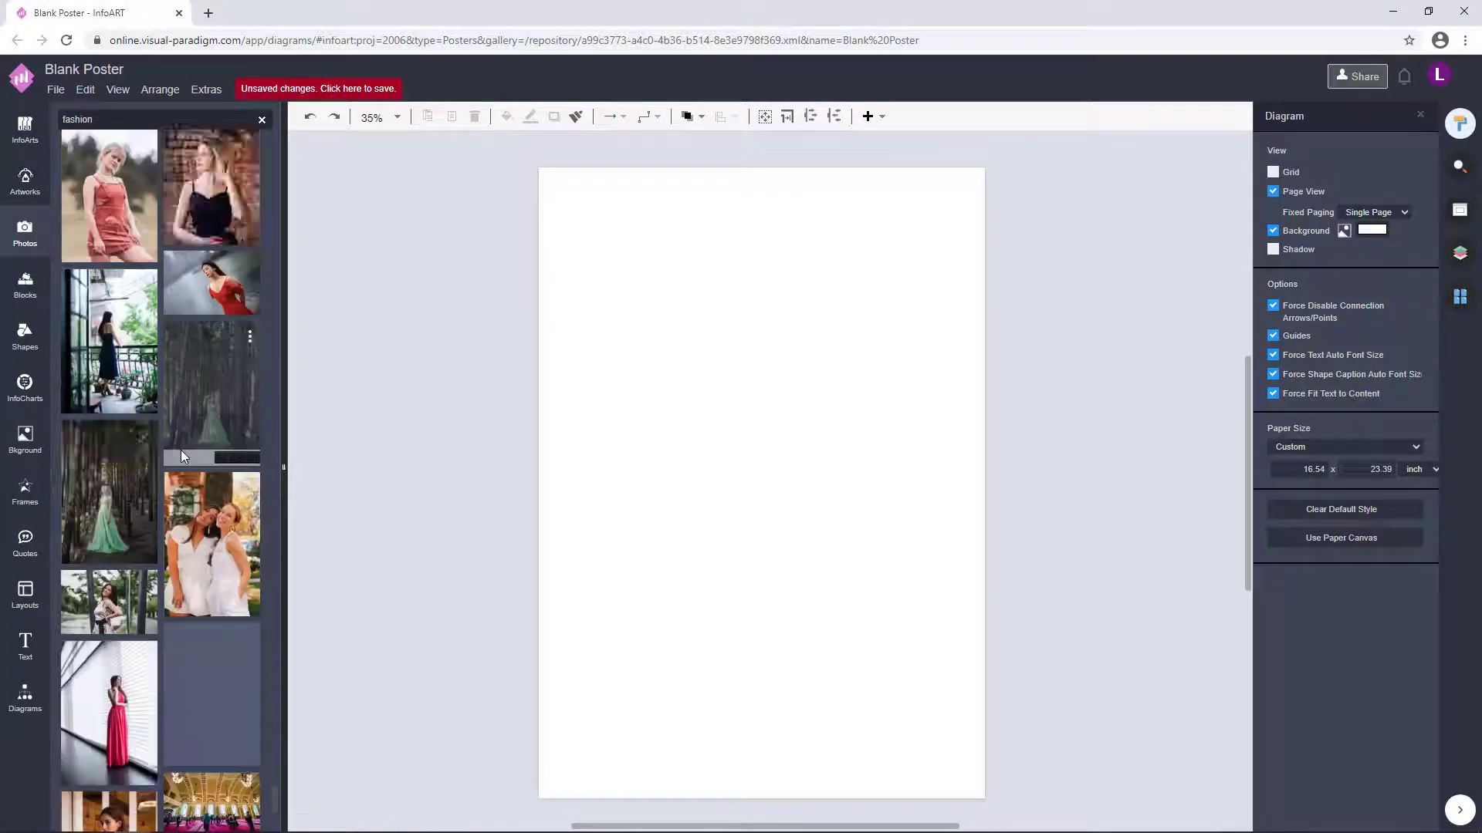
scroll(182, 457, down, 5)
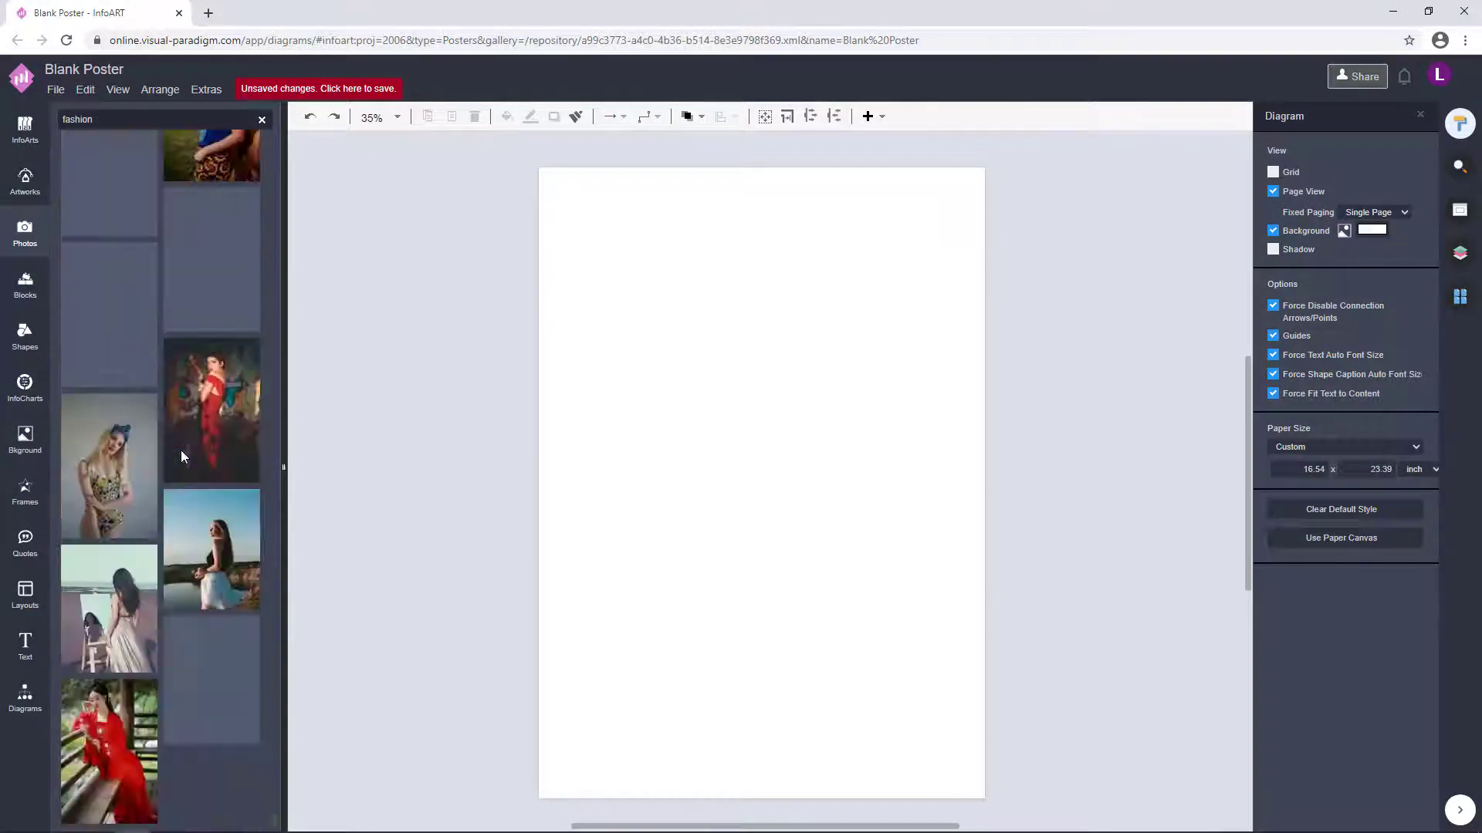
Search the photo library for "sporty" and look through the results for poster pictures
drag(96, 120, 71, 119)
text(sport)
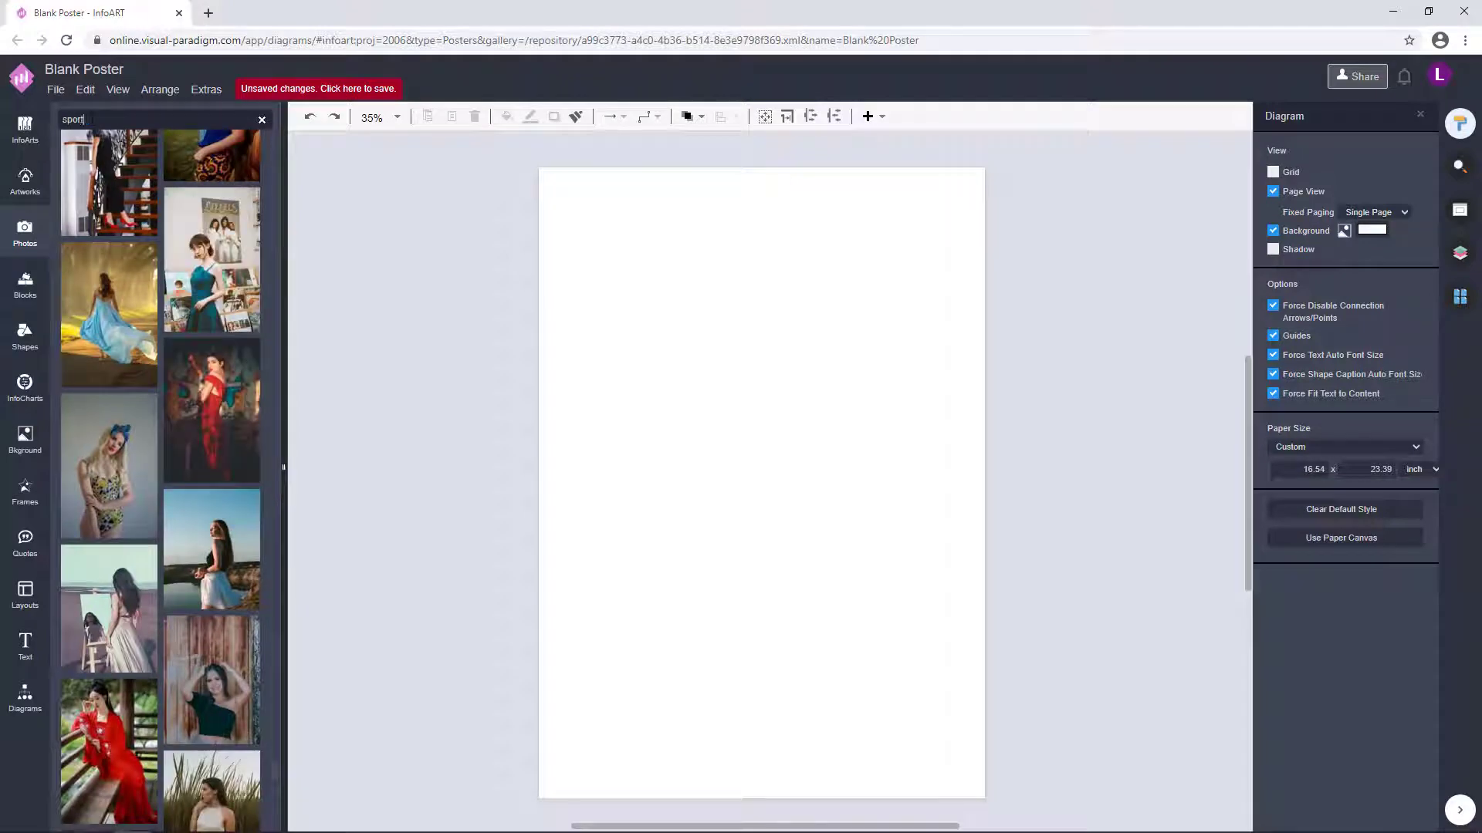
text(y)
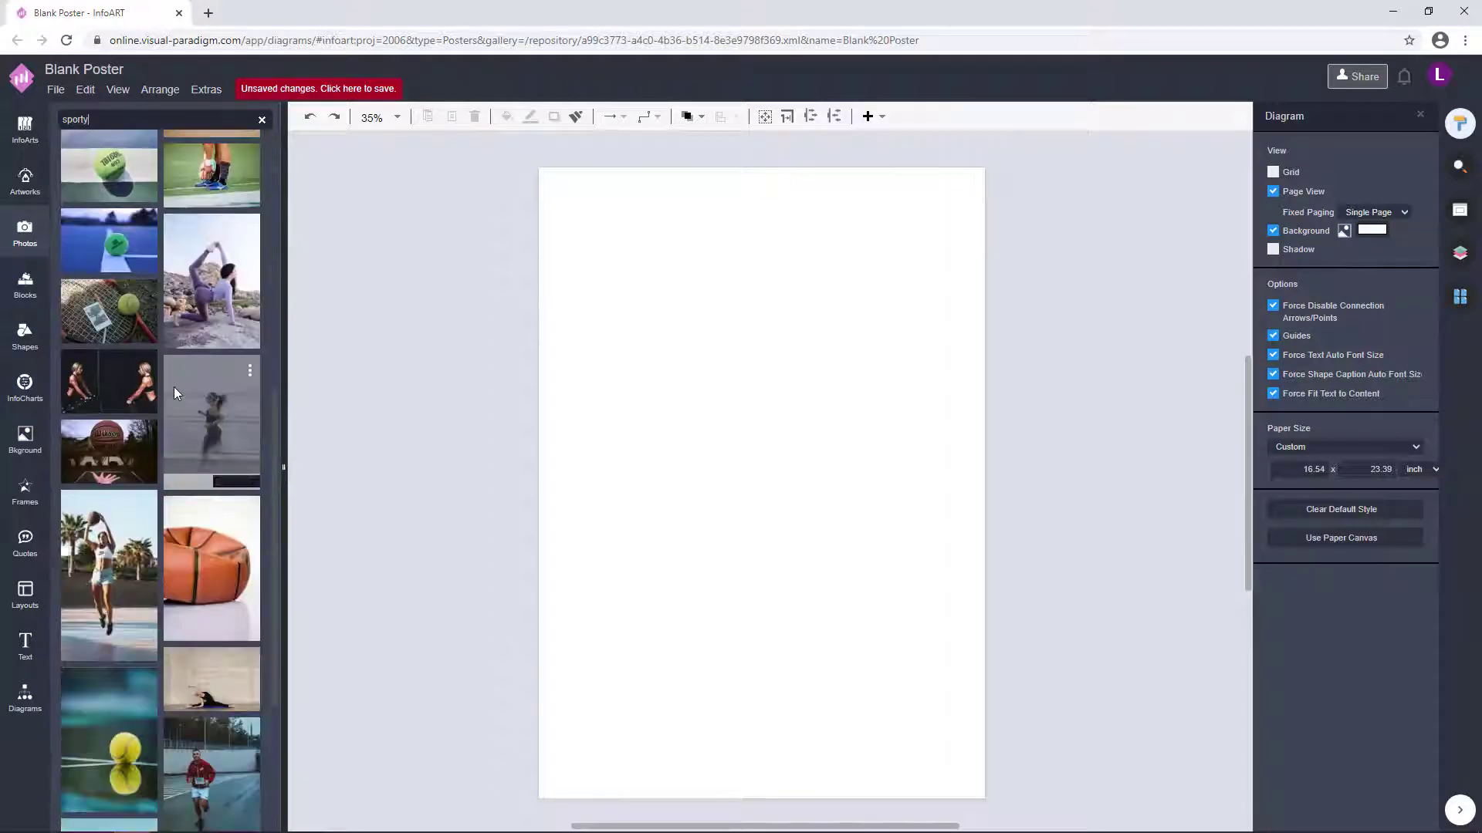
scroll(173, 386, down, 10)
drag(174, 386, 544, 299)
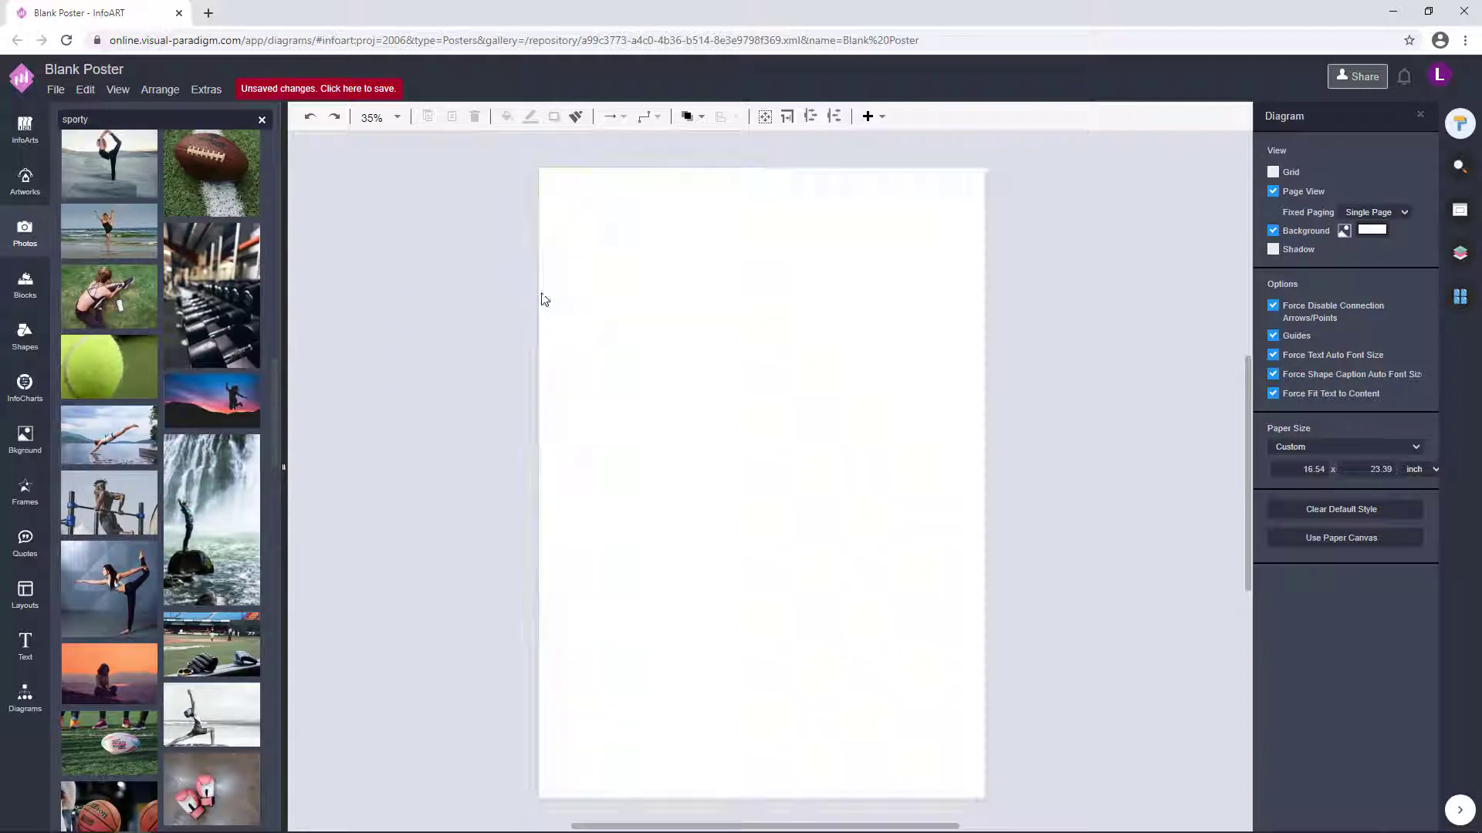
scroll(184, 488, down, 5)
scroll(200, 400, down, 5)
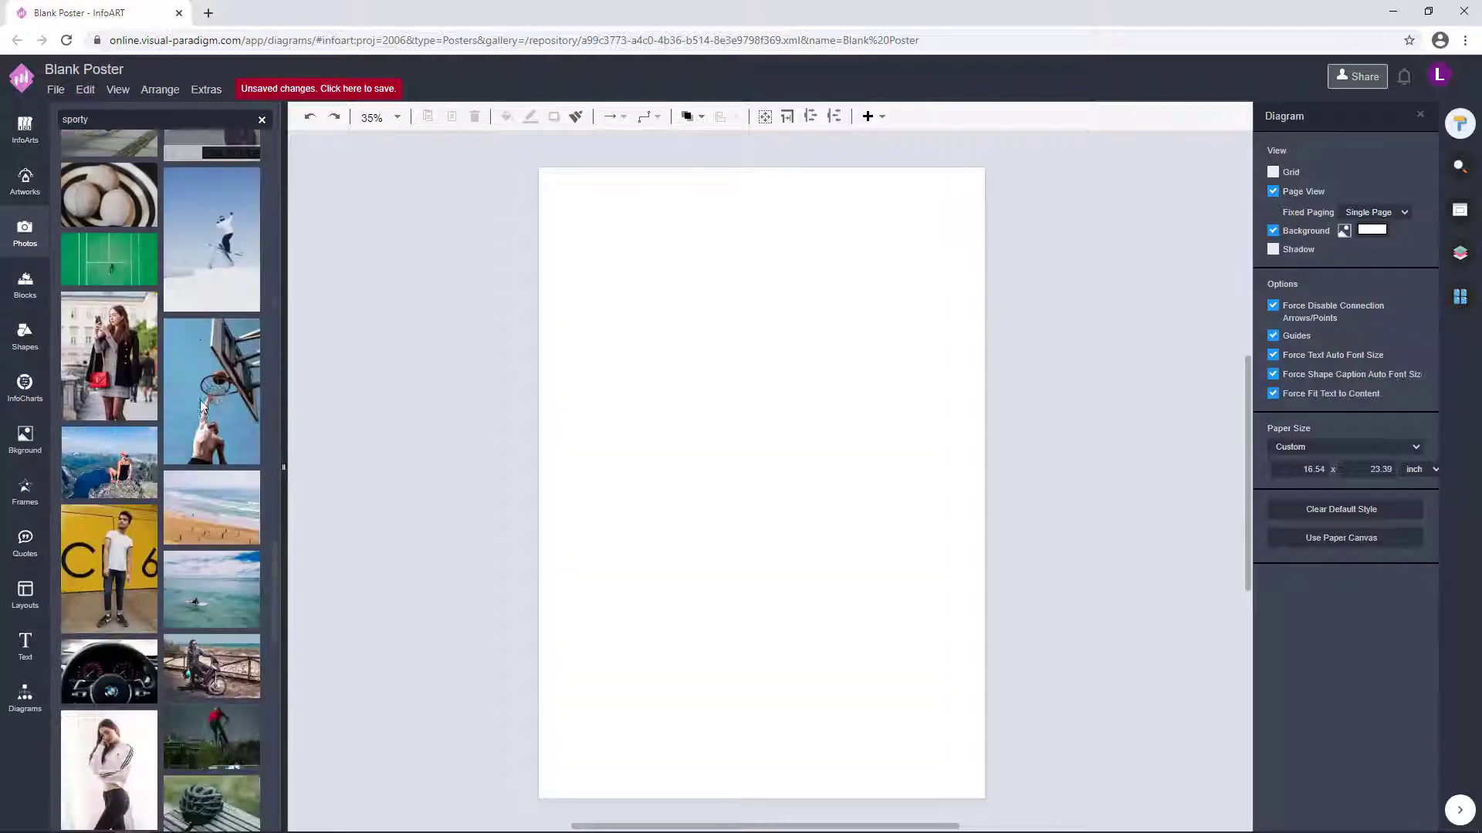
drag(201, 402, 548, 312)
scroll(201, 459, down, 7)
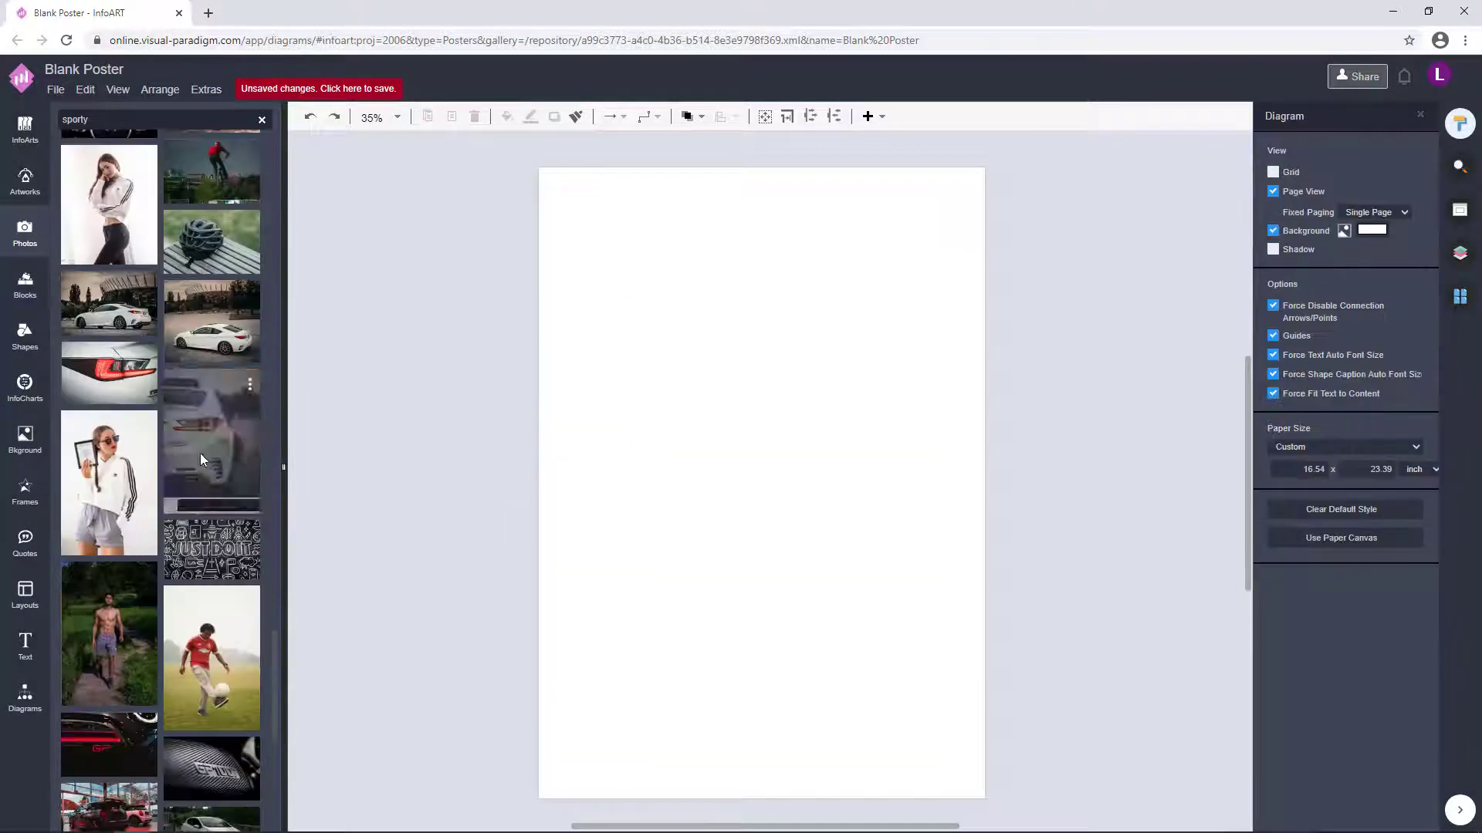
scroll(201, 459, down, 7)
Place the portrait of the woman sitting with a raised knee on the yellow stool on the page and enlarge it near the top
drag(198, 429, 344, 489)
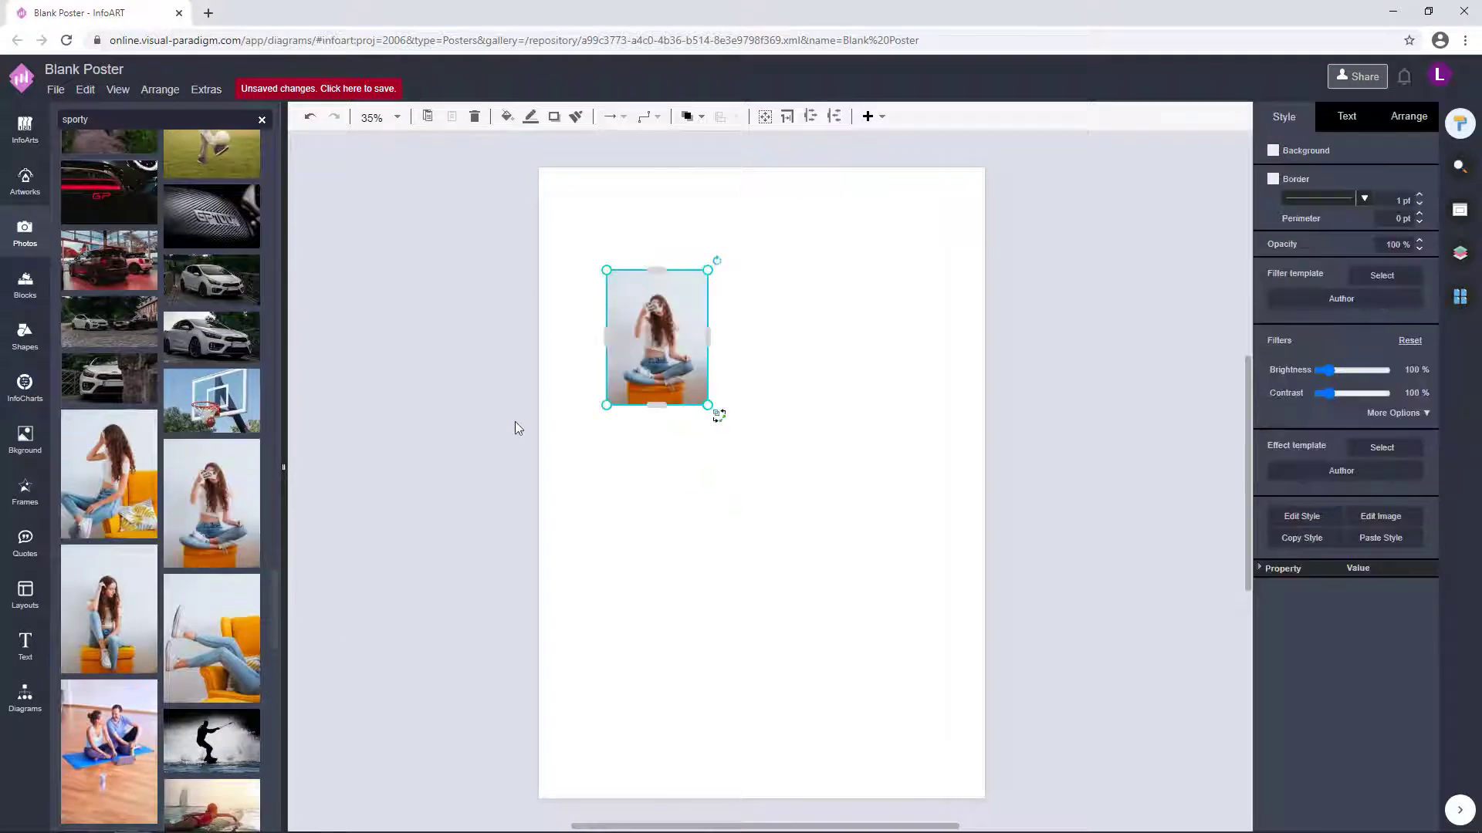
key(Delete)
drag(145, 600, 622, 266)
drag(724, 400, 937, 684)
drag(798, 543, 771, 444)
Place the photo of legs over the yellow armchair beside the page and enlarge it
drag(211, 637, 430, 558)
drag(489, 511, 570, 403)
drag(478, 525, 419, 502)
Crop the armchair photo with a rectangular frame and fit it along the page's bottom edge, as wide as the woman's photo
click(29, 693)
click(21, 498)
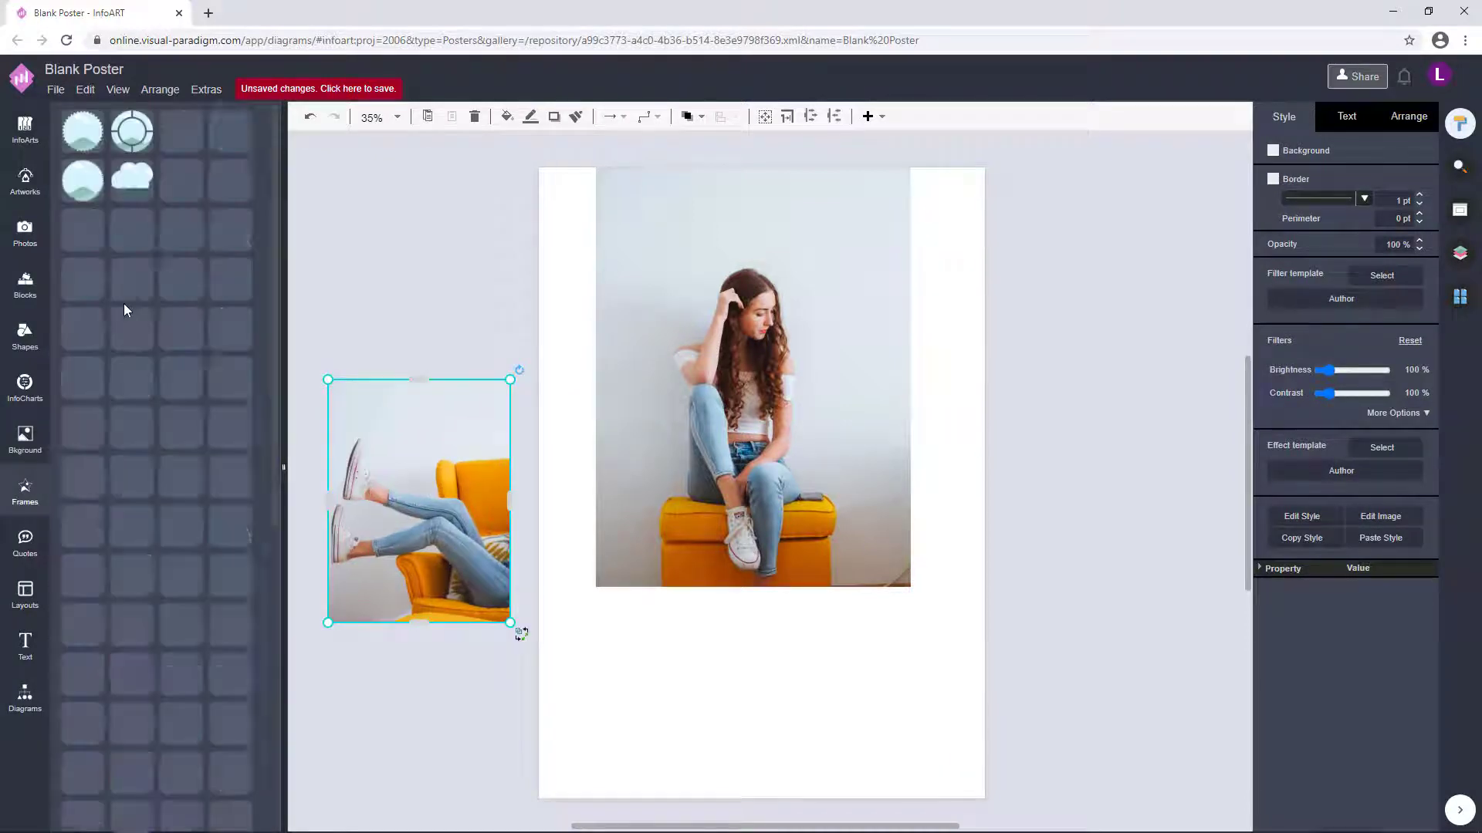
drag(426, 307, 510, 503)
shift+click(453, 400)
right_click(448, 398)
click(501, 606)
click(453, 256)
drag(426, 472, 697, 699)
drag(911, 545, 913, 545)
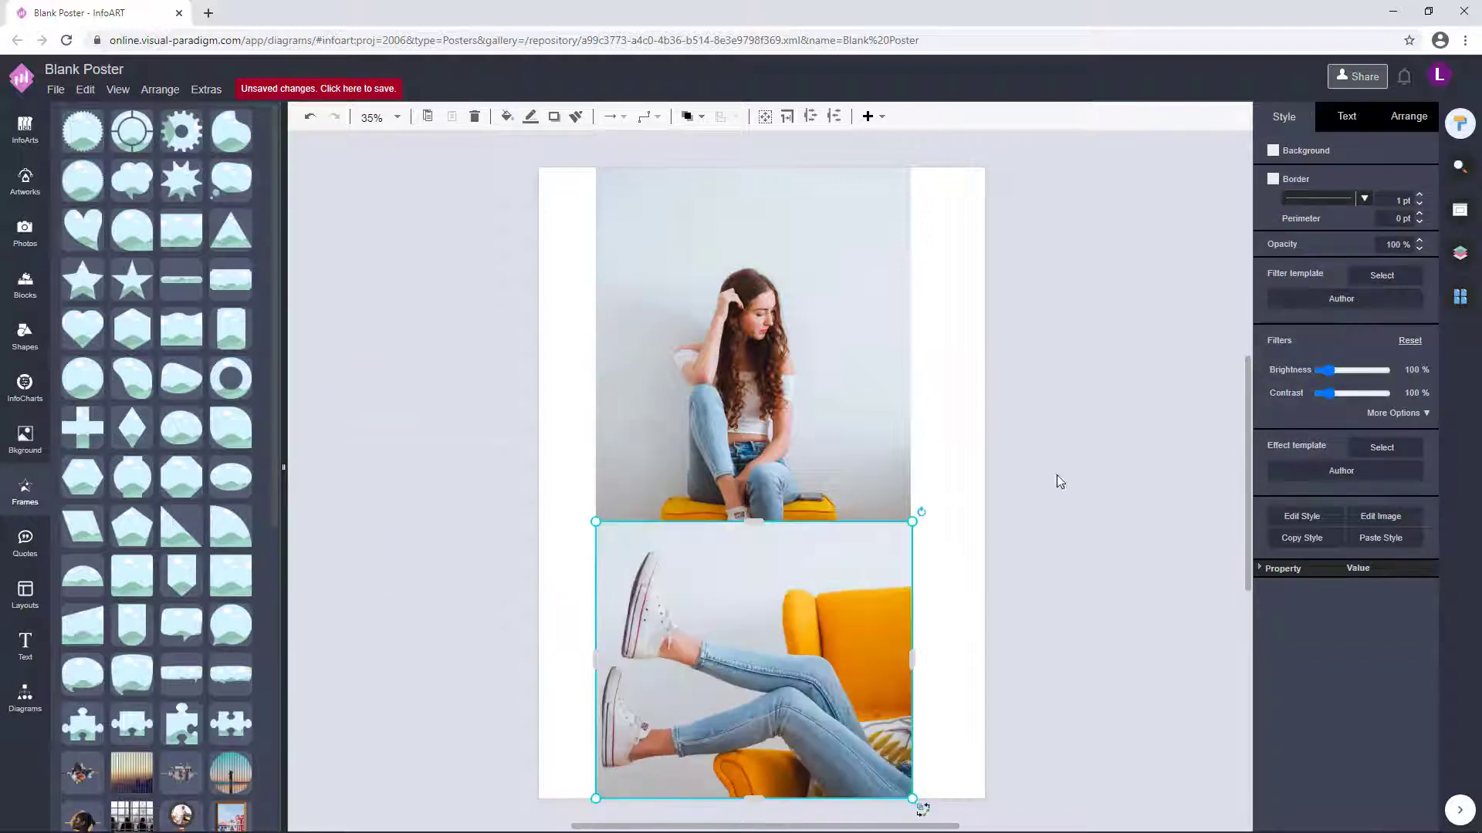
Crop the woman's photo to start at the page's top edge and end with a narrow gap above the armchair photo
drag(678, 402, 679, 306)
click(478, 527)
scroll(430, 543, down, 1)
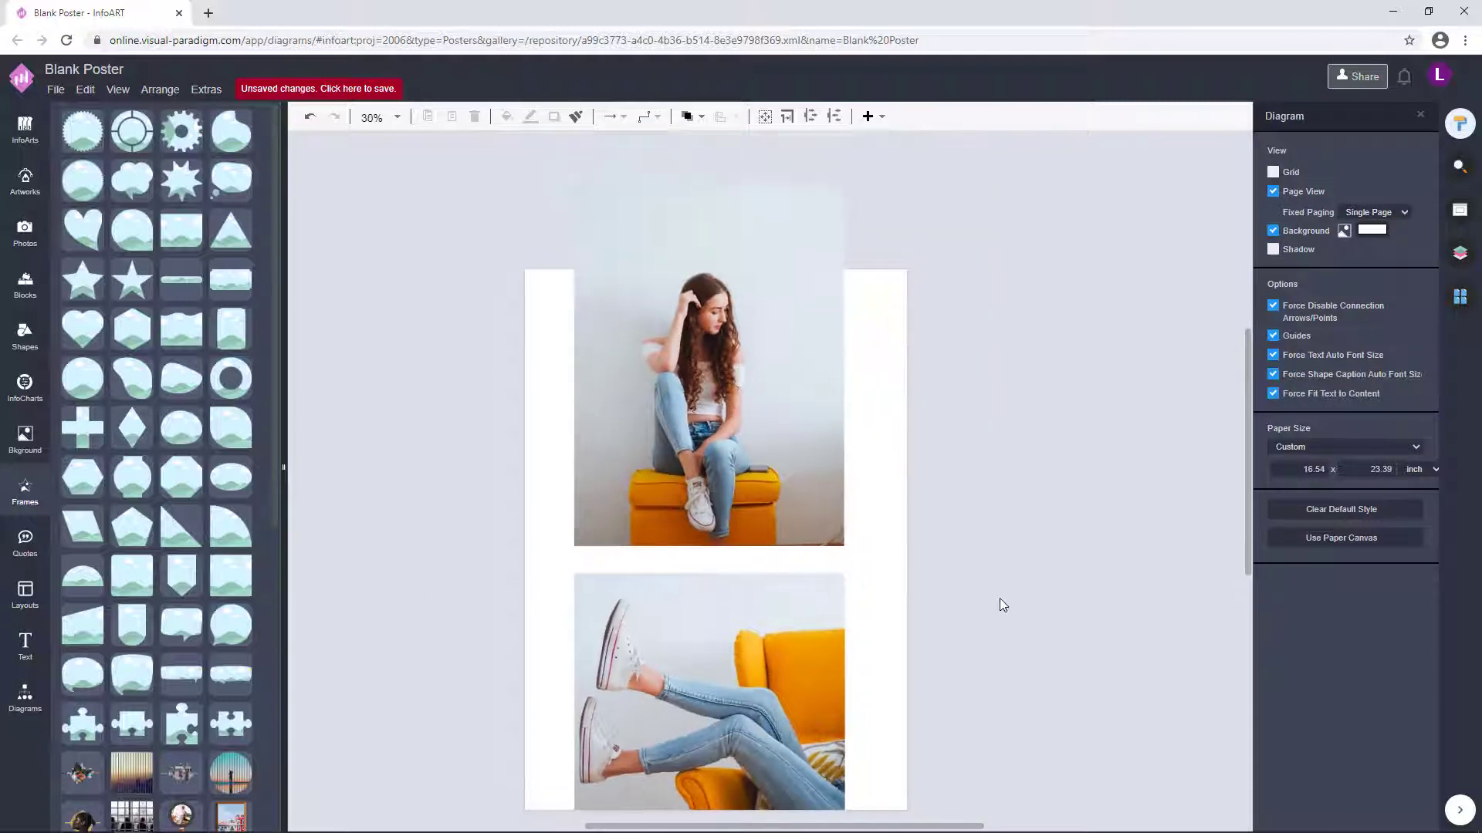
drag(518, 389, 704, 473)
drag(778, 160, 794, 231)
drag(757, 305, 757, 355)
click(918, 321)
drag(891, 558, 854, 552)
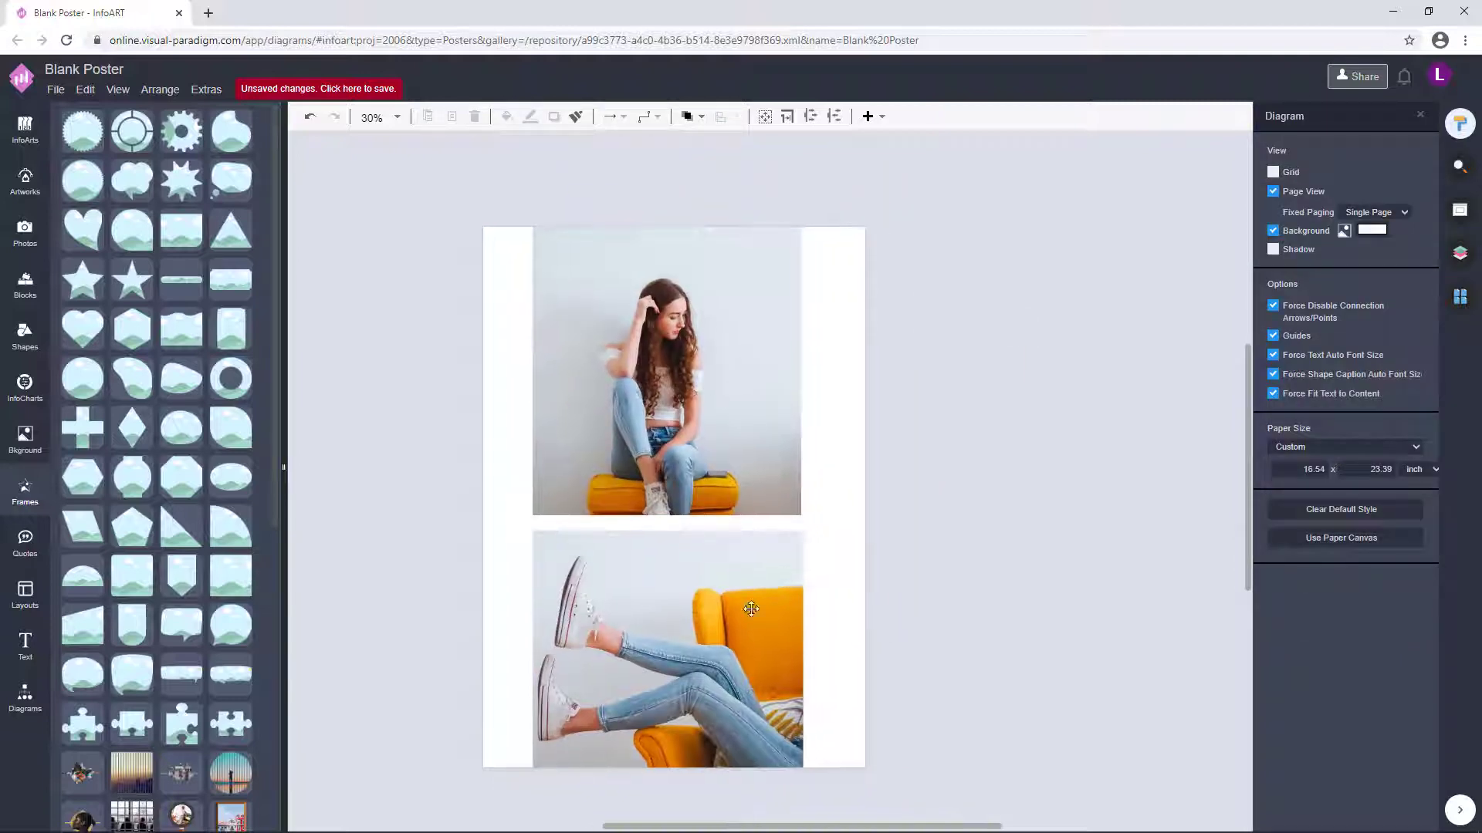
drag(985, 527, 969, 507)
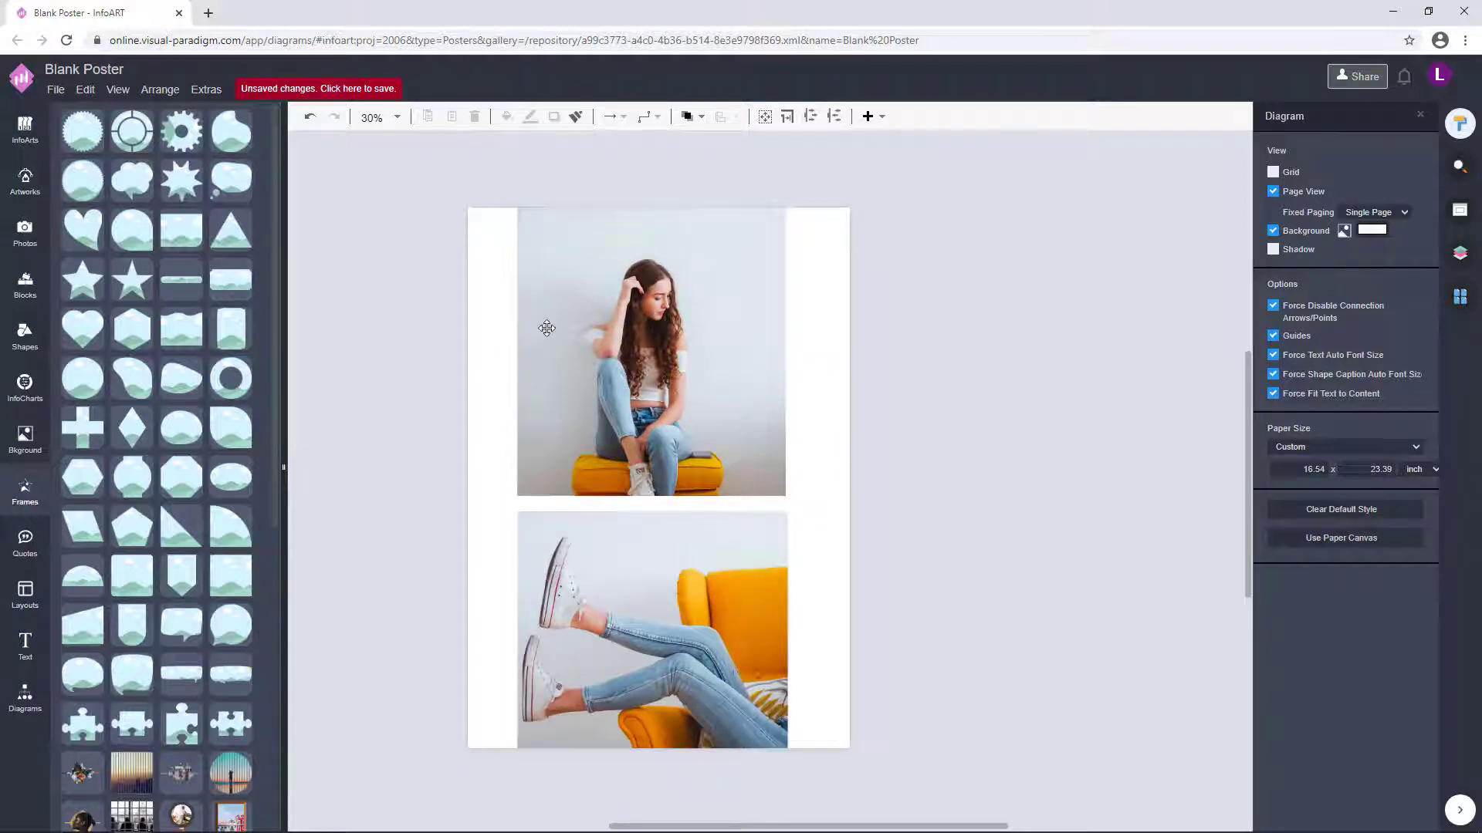
Insert a barcode artwork and place it small in the upper-right corner of the woman's photo
click(25, 182)
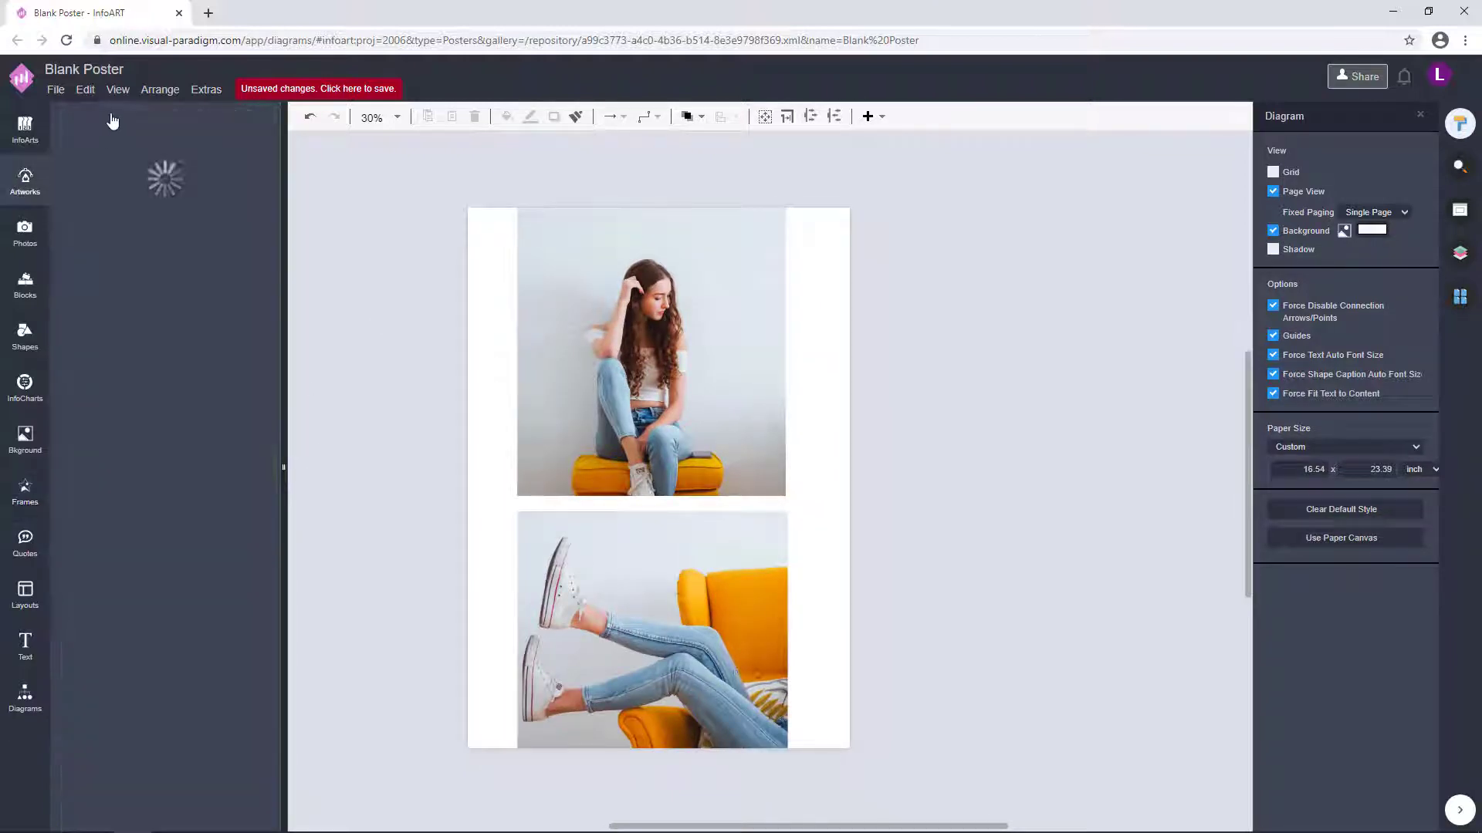
key(Return)
drag(177, 157, 798, 307)
drag(847, 276, 752, 260)
click(906, 244)
click(906, 262)
Add a short, thin black rectangle without an outline beside the page
click(26, 697)
scroll(124, 617, down, 4)
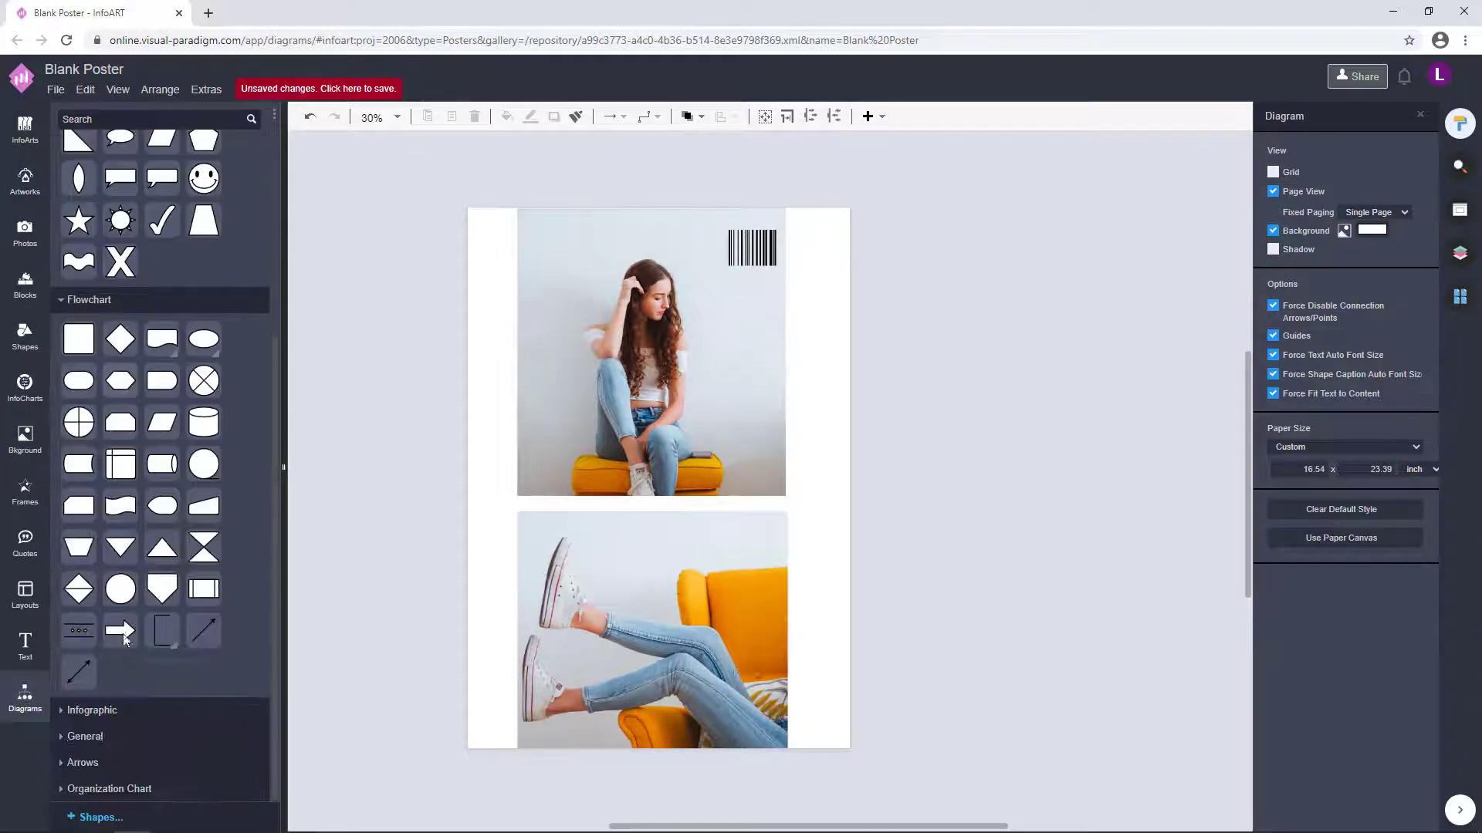
click(83, 739)
scroll(120, 473, down, 5)
drag(79, 391, 901, 323)
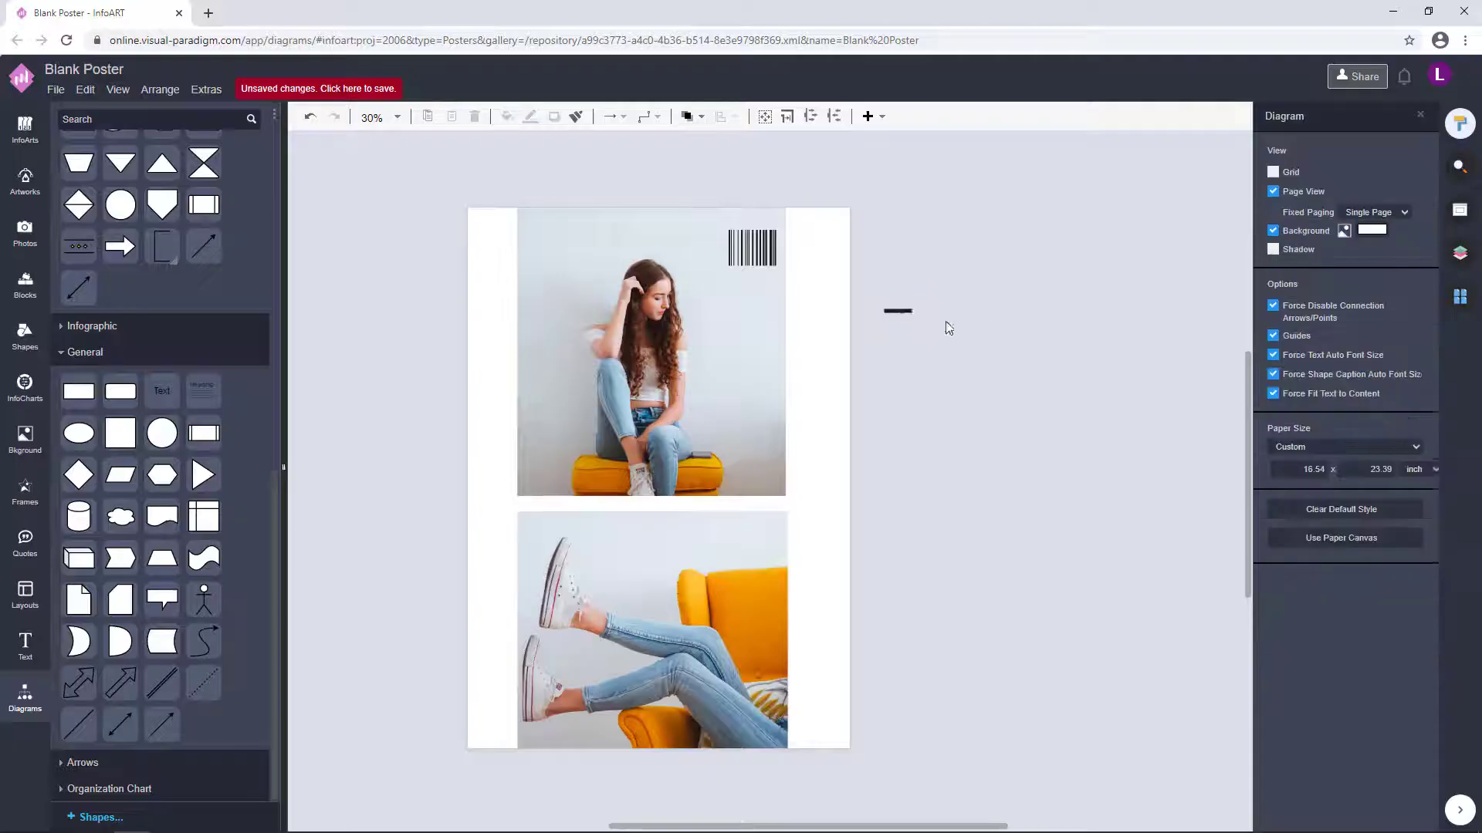
click(910, 313)
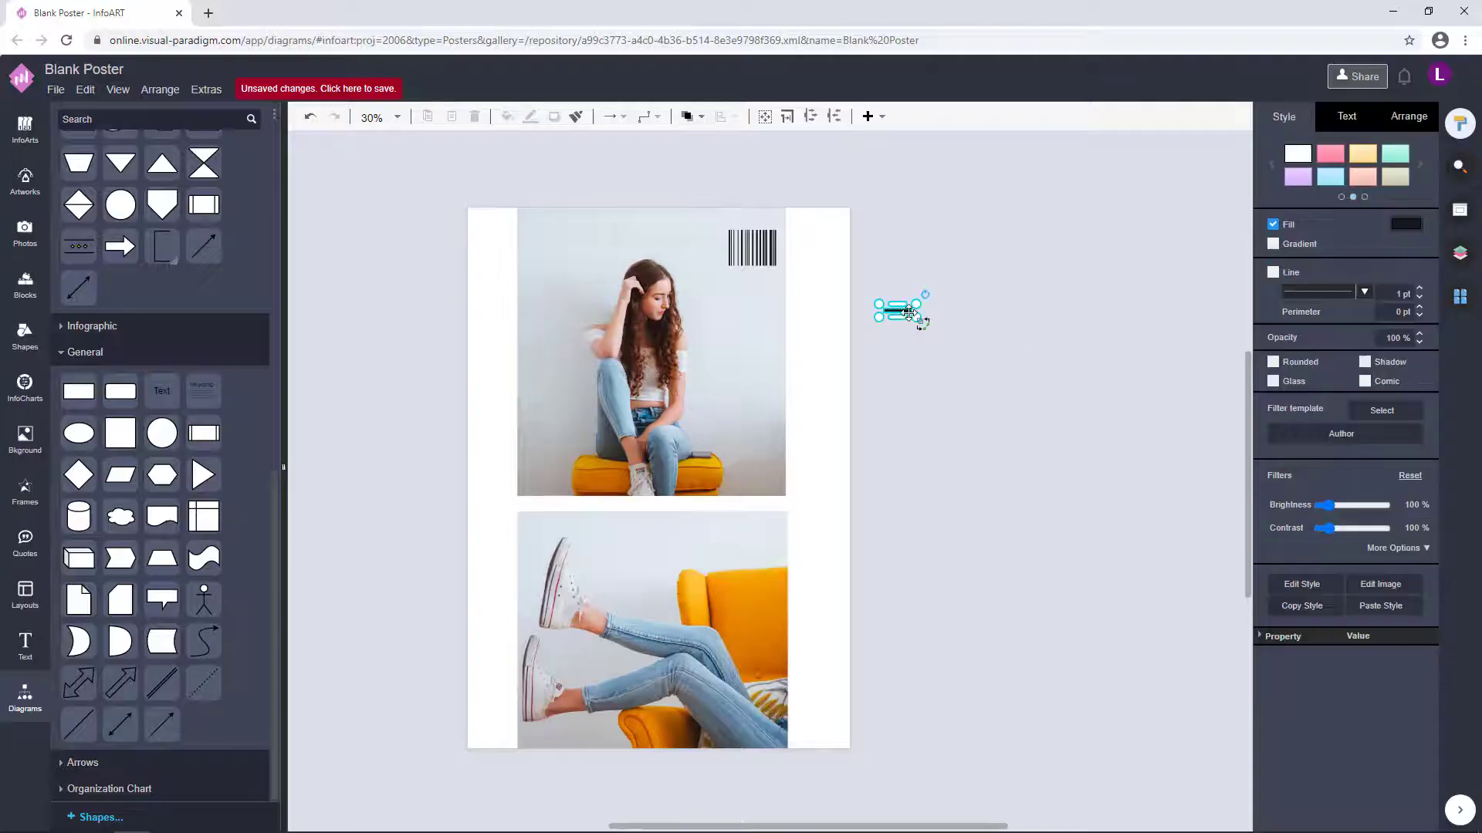
Place the black bar just above the barcode with their right edges aligned
drag(768, 220, 774, 221)
click(911, 308)
click(764, 219)
shift+click(760, 248)
click(910, 309)
scroll(731, 245, up, 4)
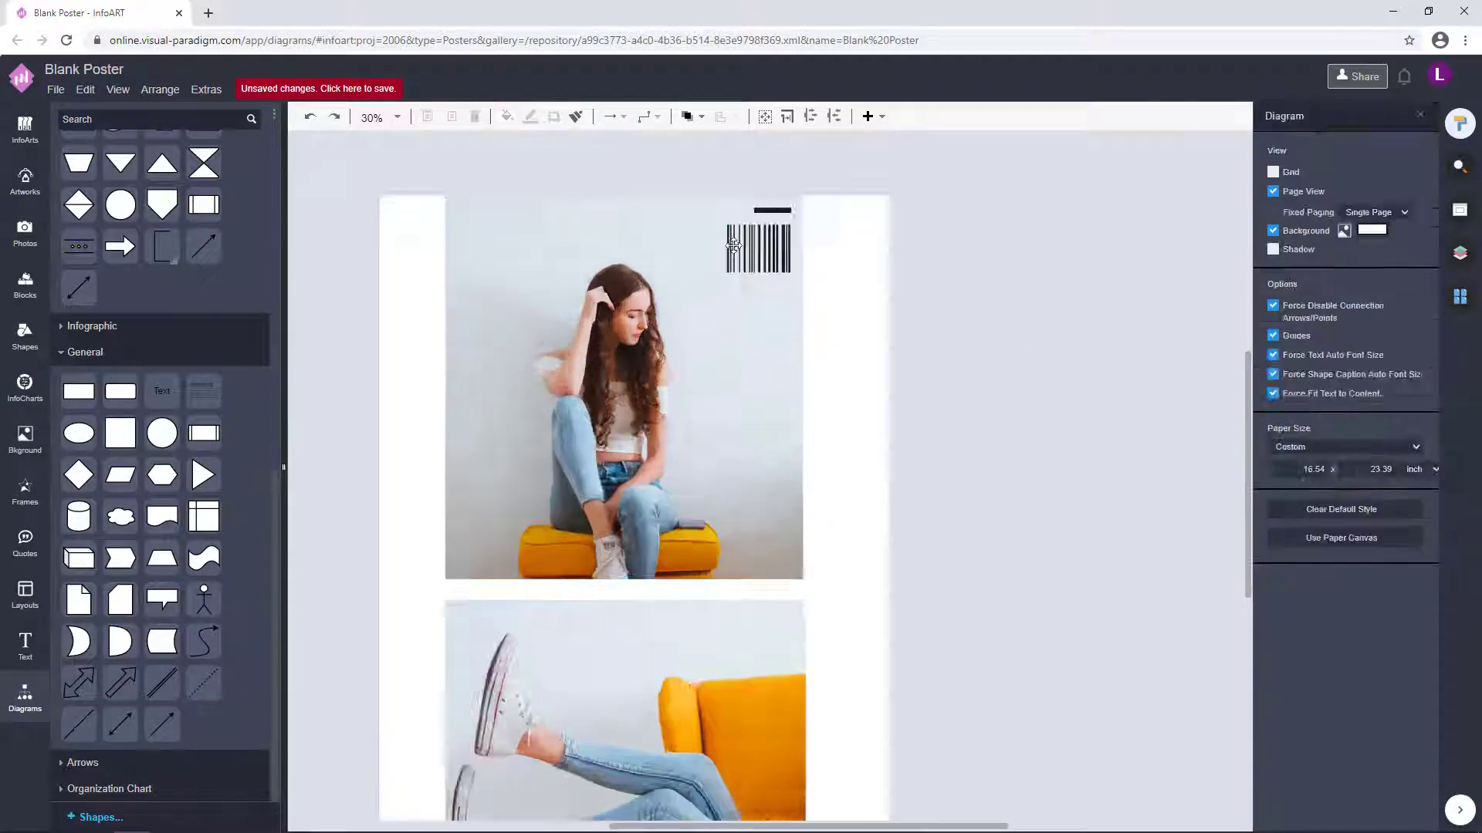
click(825, 184)
shift+click(803, 239)
shift+click(825, 184)
scroll(1100, 314, down, 3)
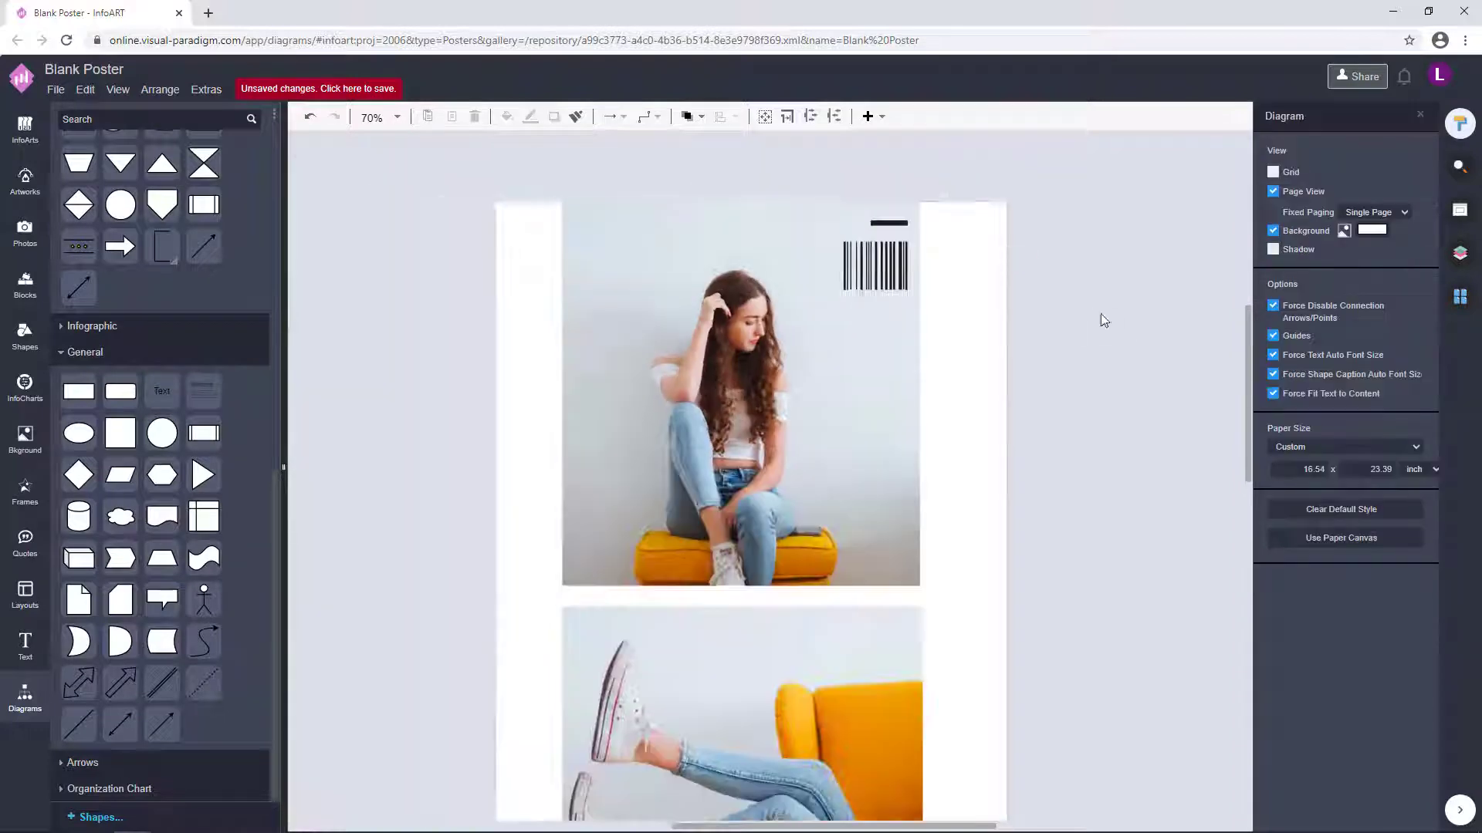
Add the text "Christmas Sale 2020" beside the page and shrink it to about 39 pt
click(1011, 278)
drag(959, 309, 940, 288)
double_click(940, 287)
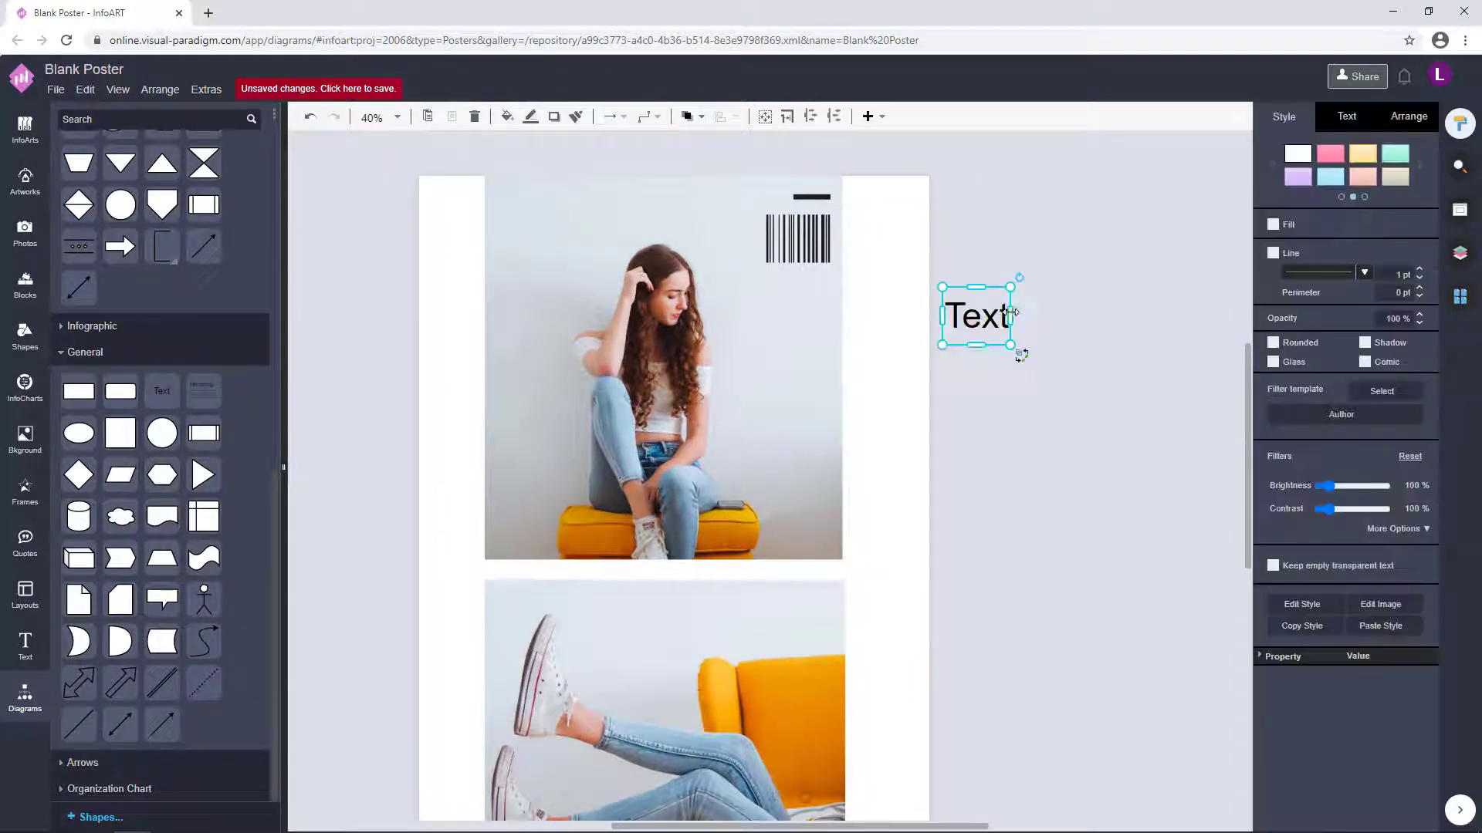
double_click(1088, 303)
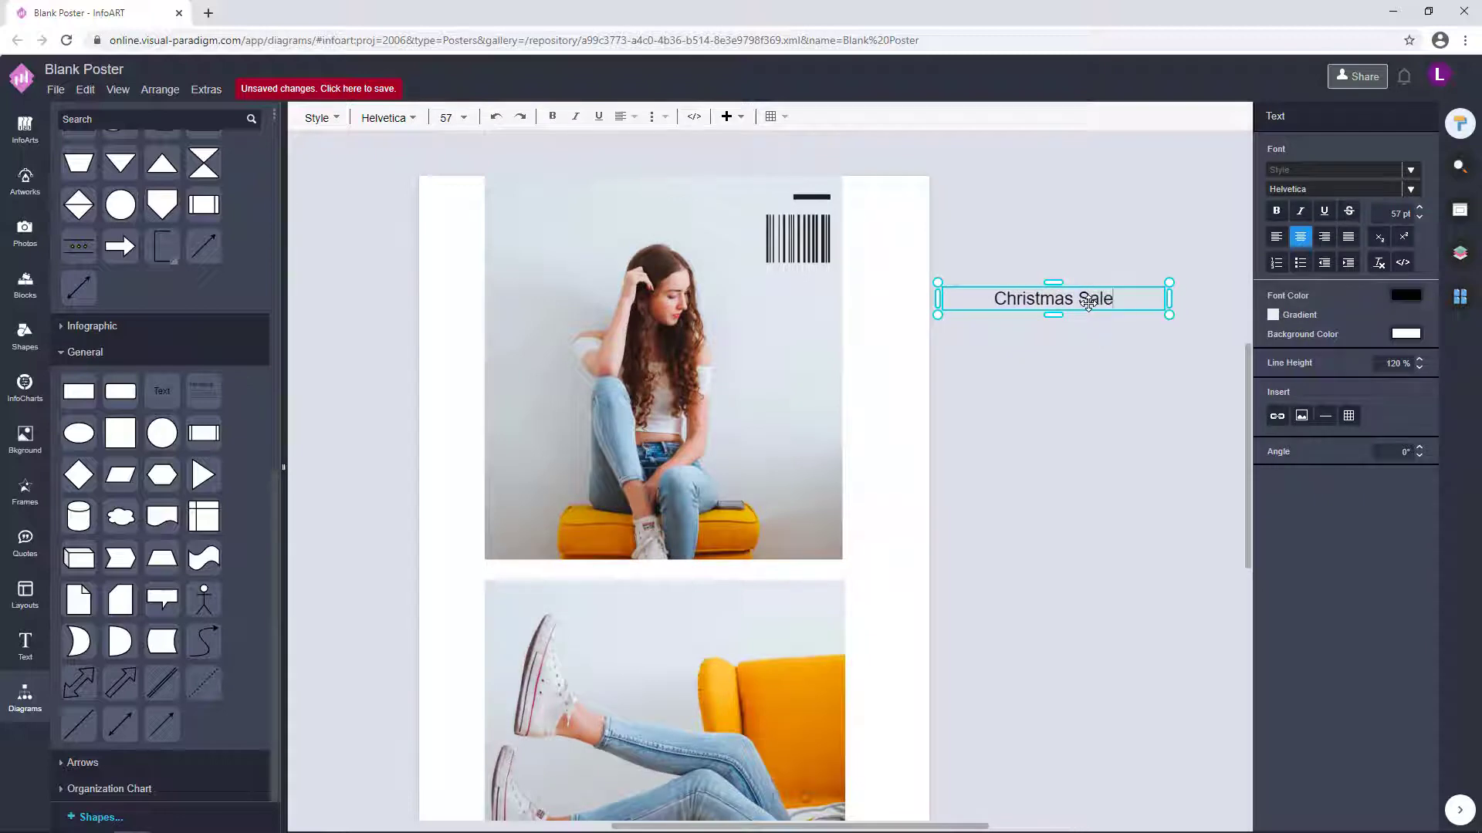
click(1096, 367)
click(1113, 304)
drag(1169, 282, 1061, 294)
click(1346, 116)
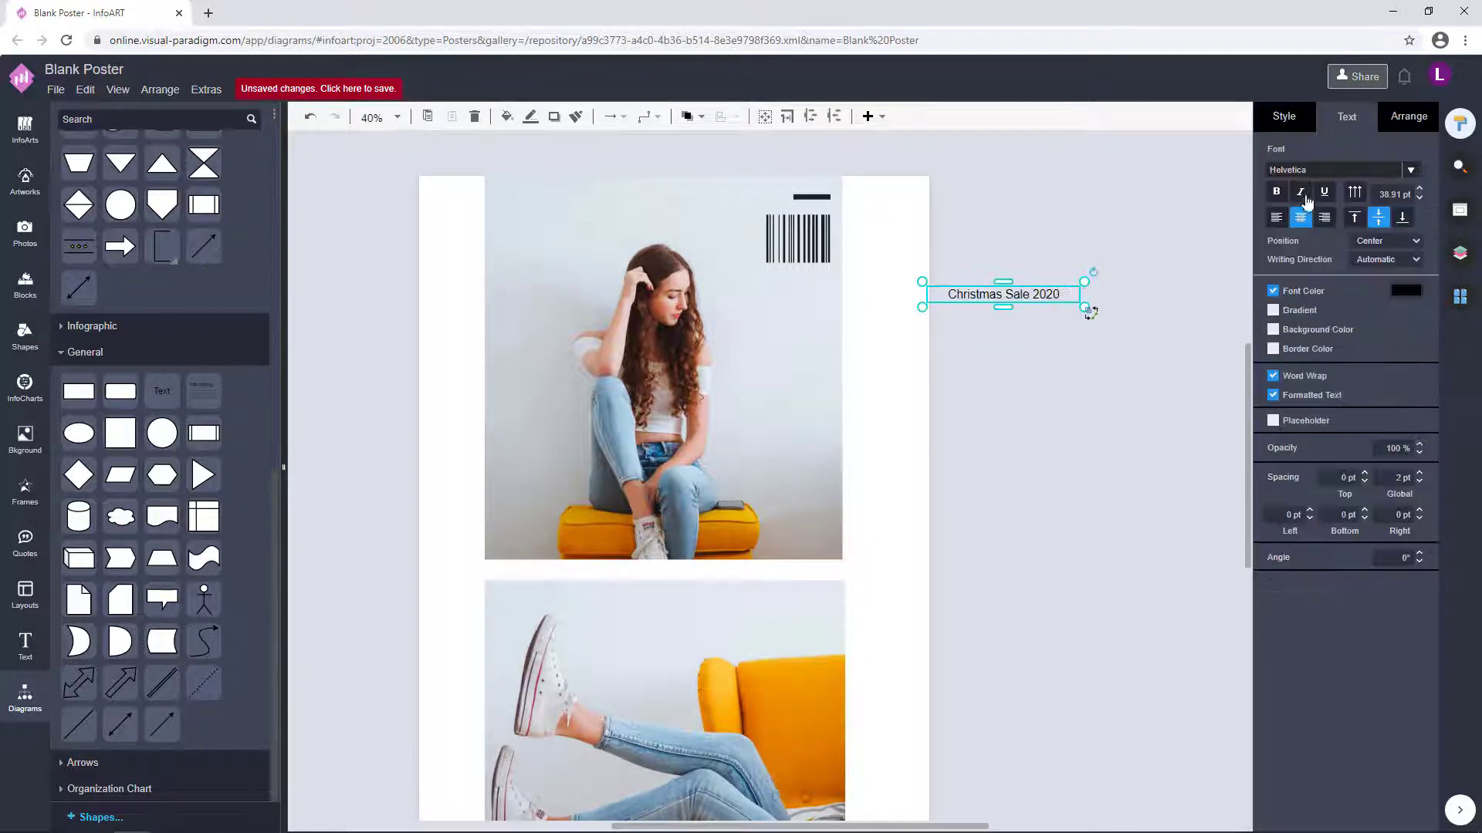
Place the "Christmas Sale 2020" text directly left of the black bar, level with it
drag(800, 220, 678, 195)
click(941, 217)
scroll(943, 219, down, 1)
click(764, 199)
click(722, 164)
scroll(1019, 339, down, 2)
scroll(1010, 367, up, 1)
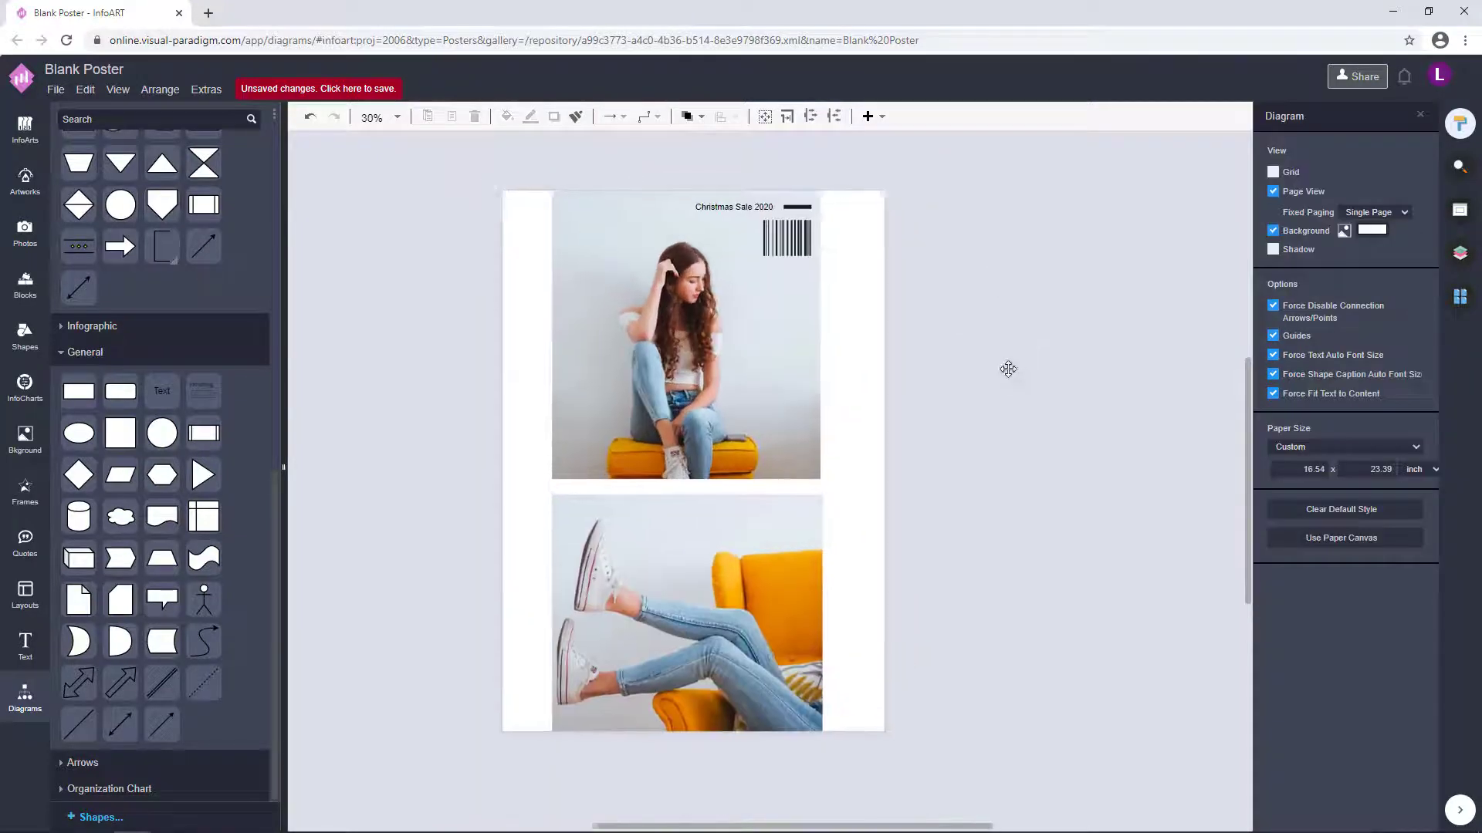
Add an ellipse with no fill and a 4 pt black outline
drag(79, 434, 517, 405)
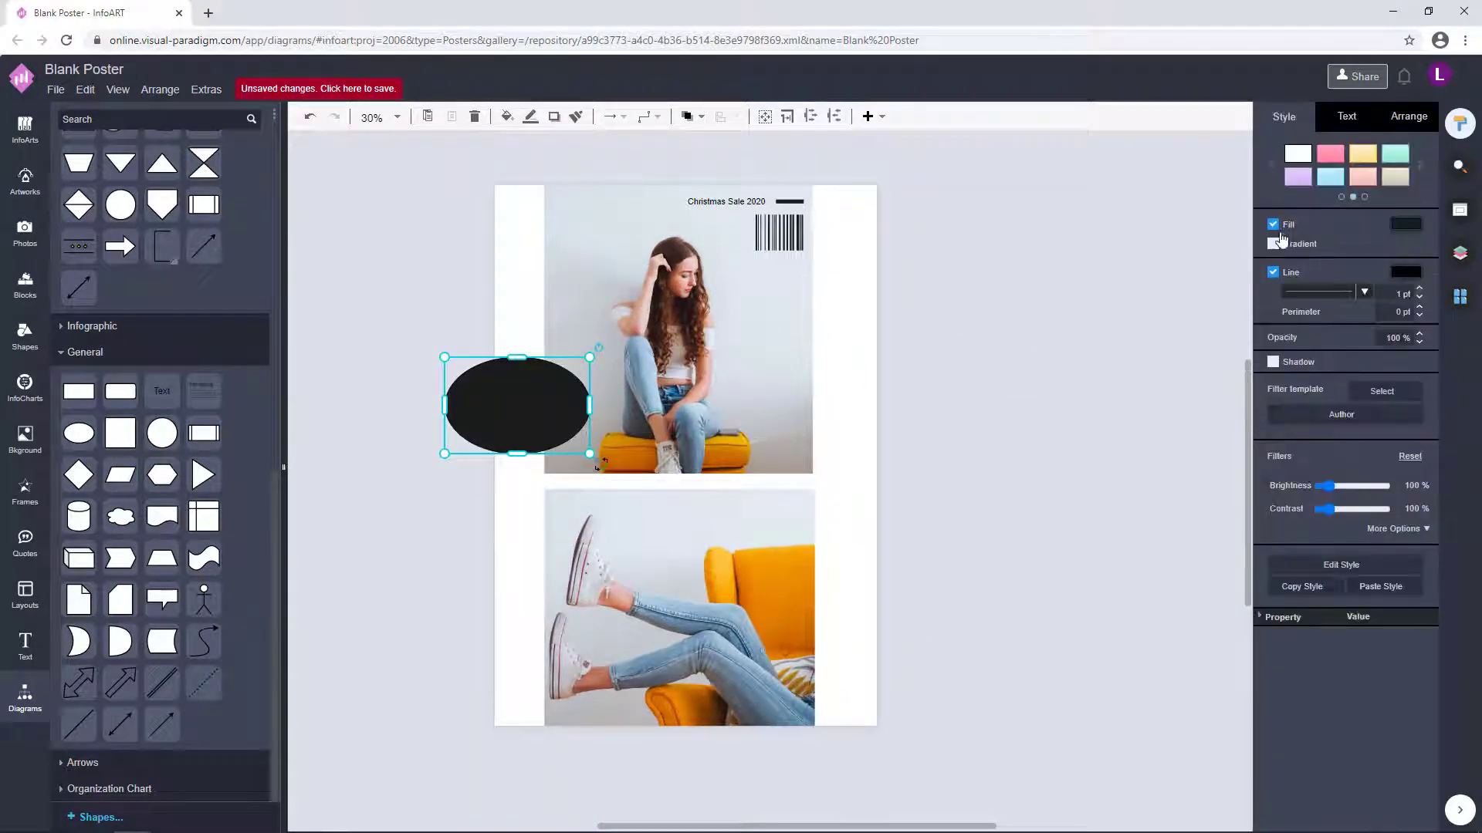
click(1273, 225)
click(1099, 492)
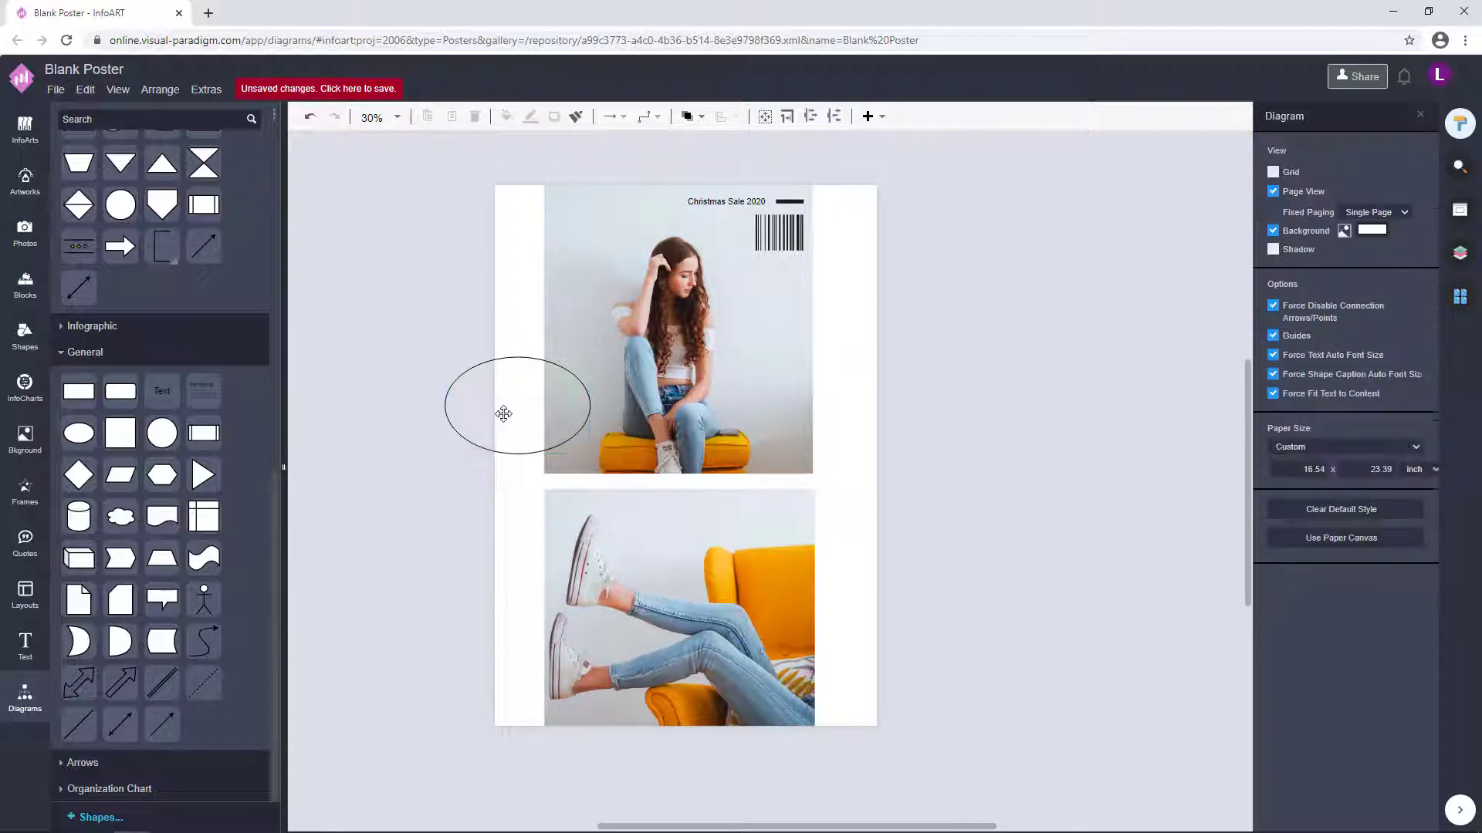
click(503, 414)
drag(1394, 275, 1456, 277)
text(4)
click(1210, 424)
Shrink the ellipse and place it over the upper-right edge of the armchair photo
click(532, 397)
drag(599, 348, 833, 511)
drag(811, 554, 840, 539)
click(928, 515)
click(850, 527)
click(986, 363)
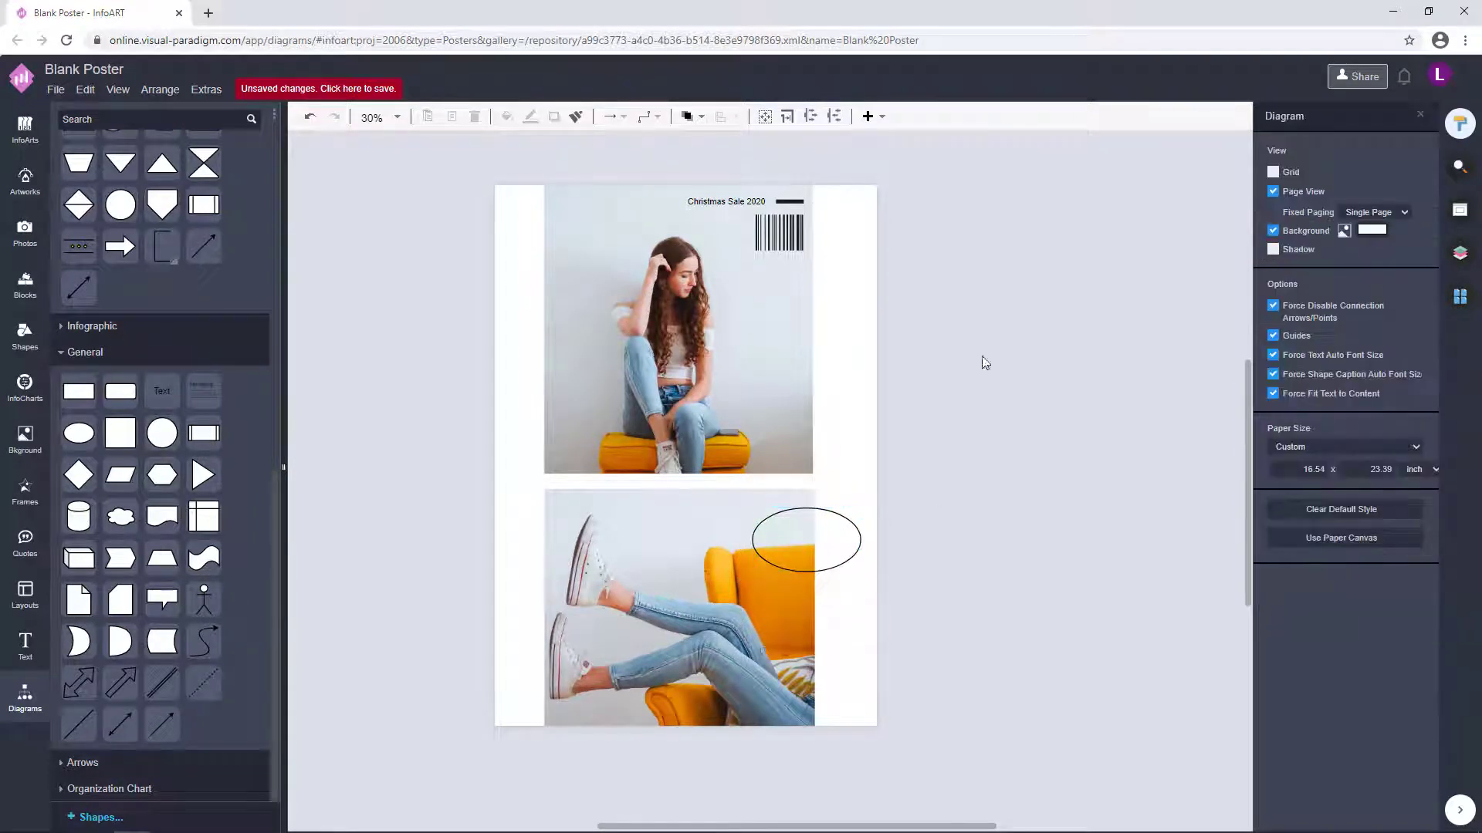
Add the text "2020" and center it inside the ellipse
double_click(933, 325)
text(2020)
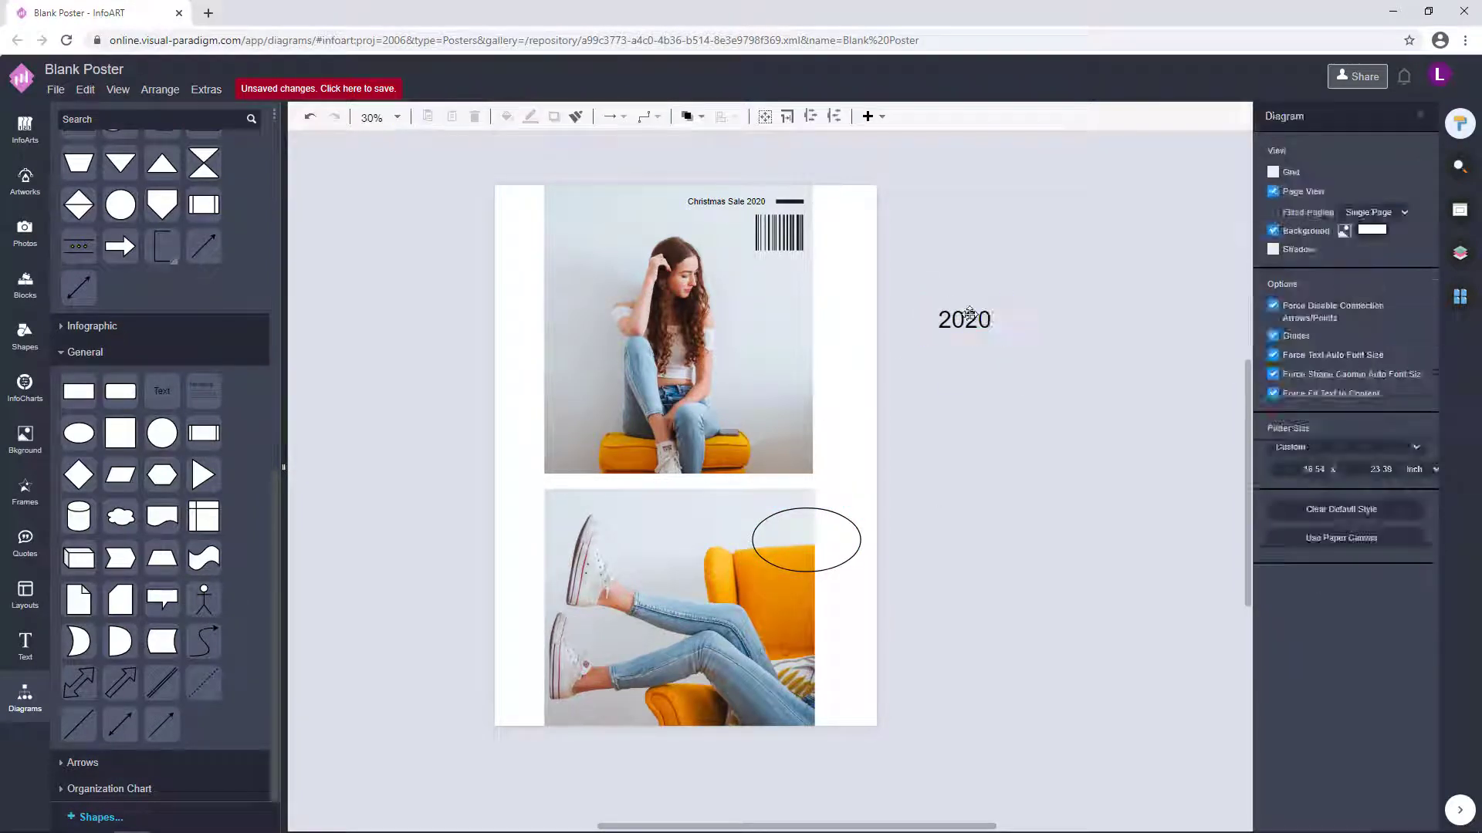
drag(970, 314, 811, 534)
click(939, 566)
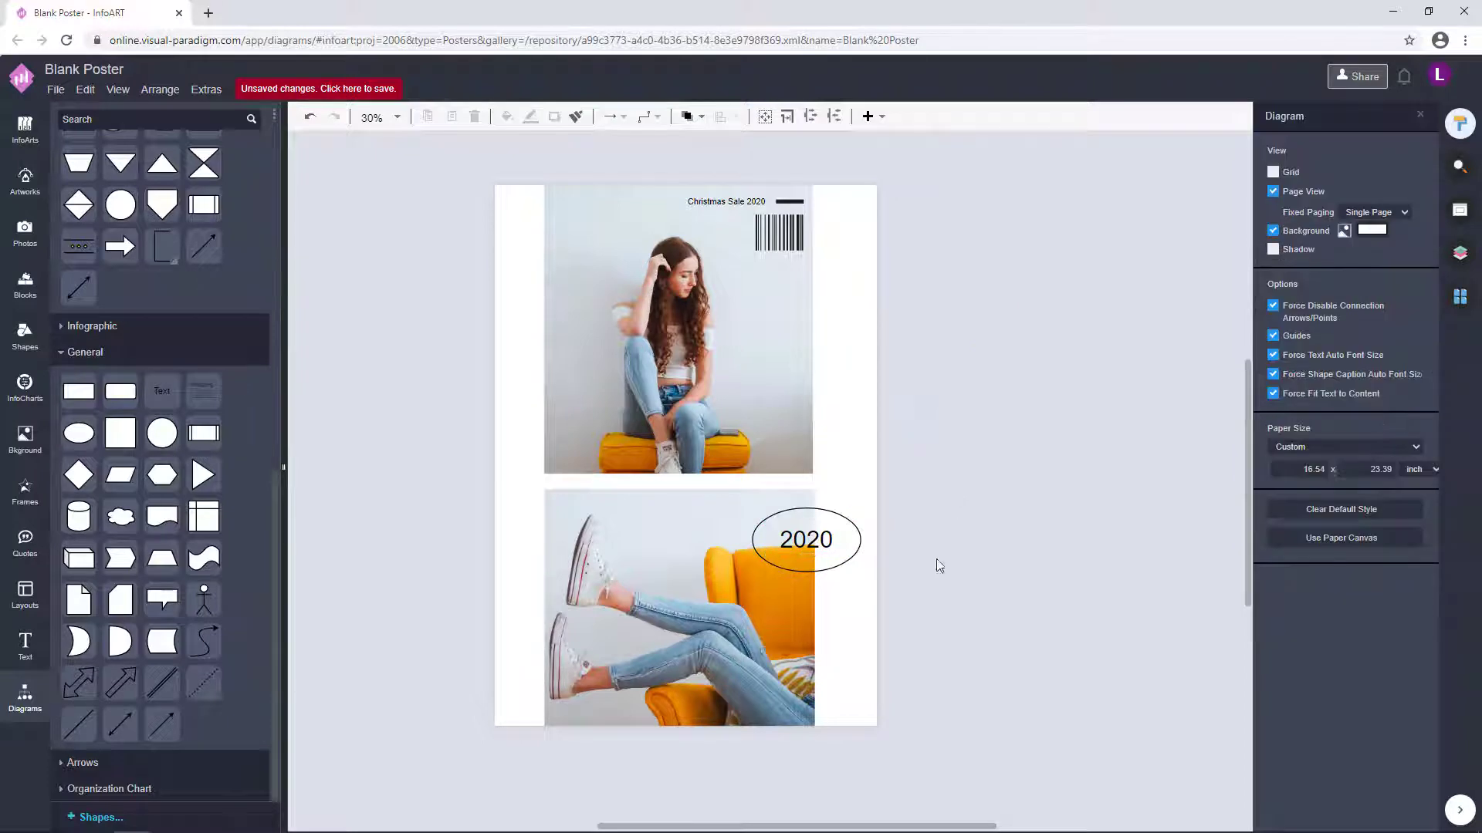
Add an unfilled square with a 4 pt black outline to the right of the page
click(494, 394)
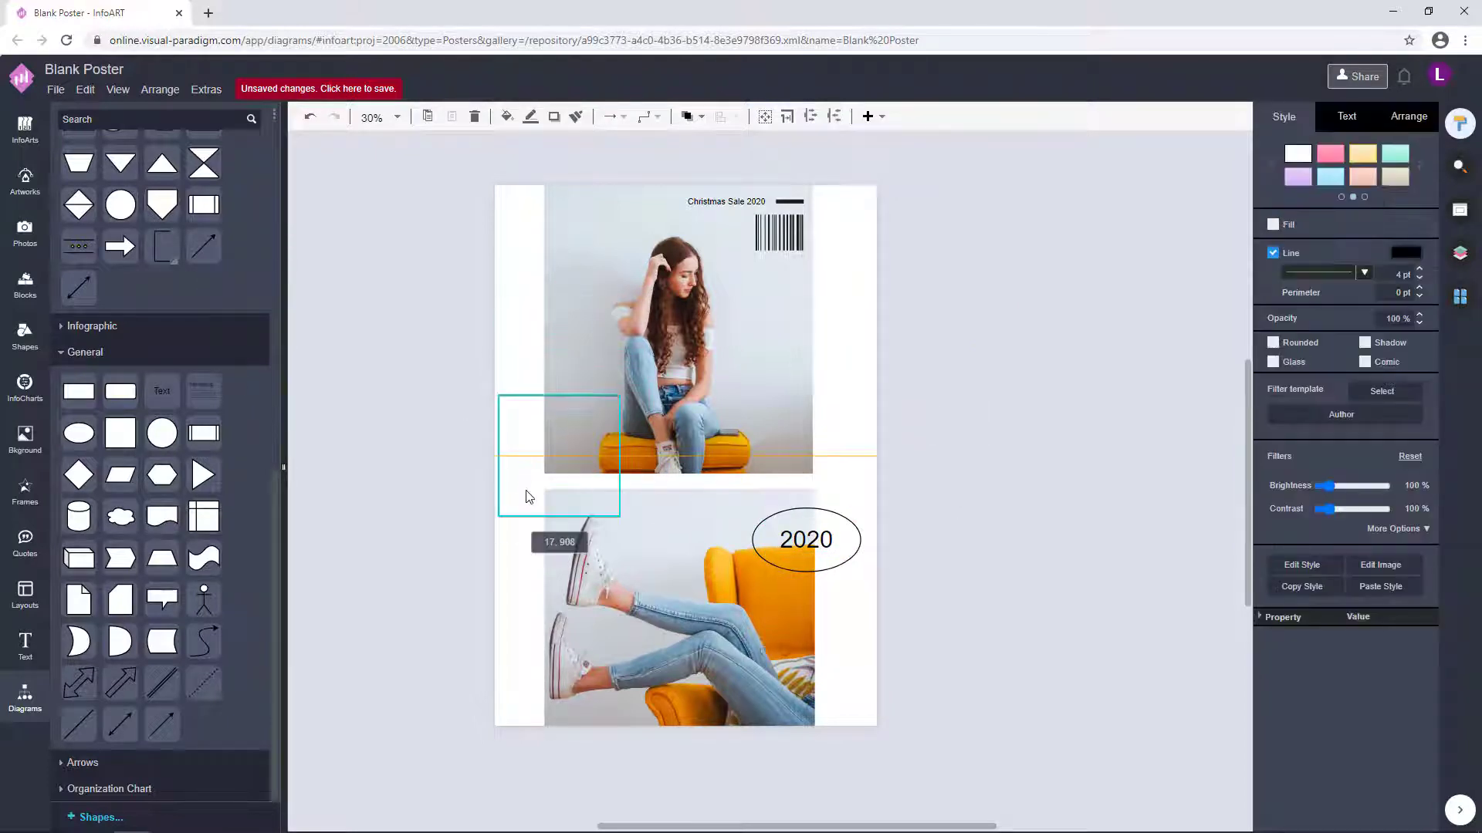
drag(963, 411, 1011, 380)
Add a large "SUPER SALE" text near the page's left edge
double_click(420, 333)
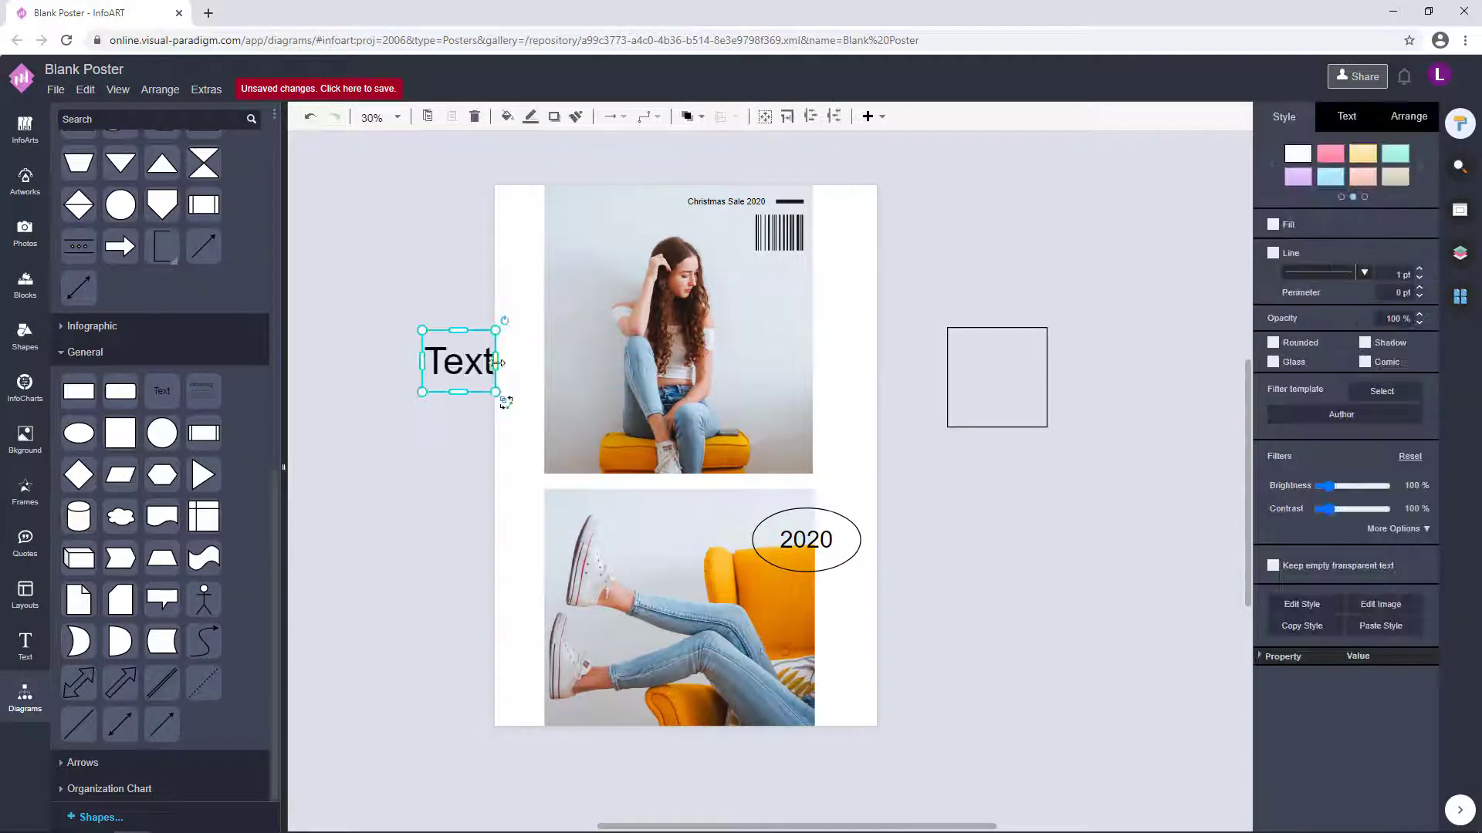
text(SUPER SALE)
key(Escape)
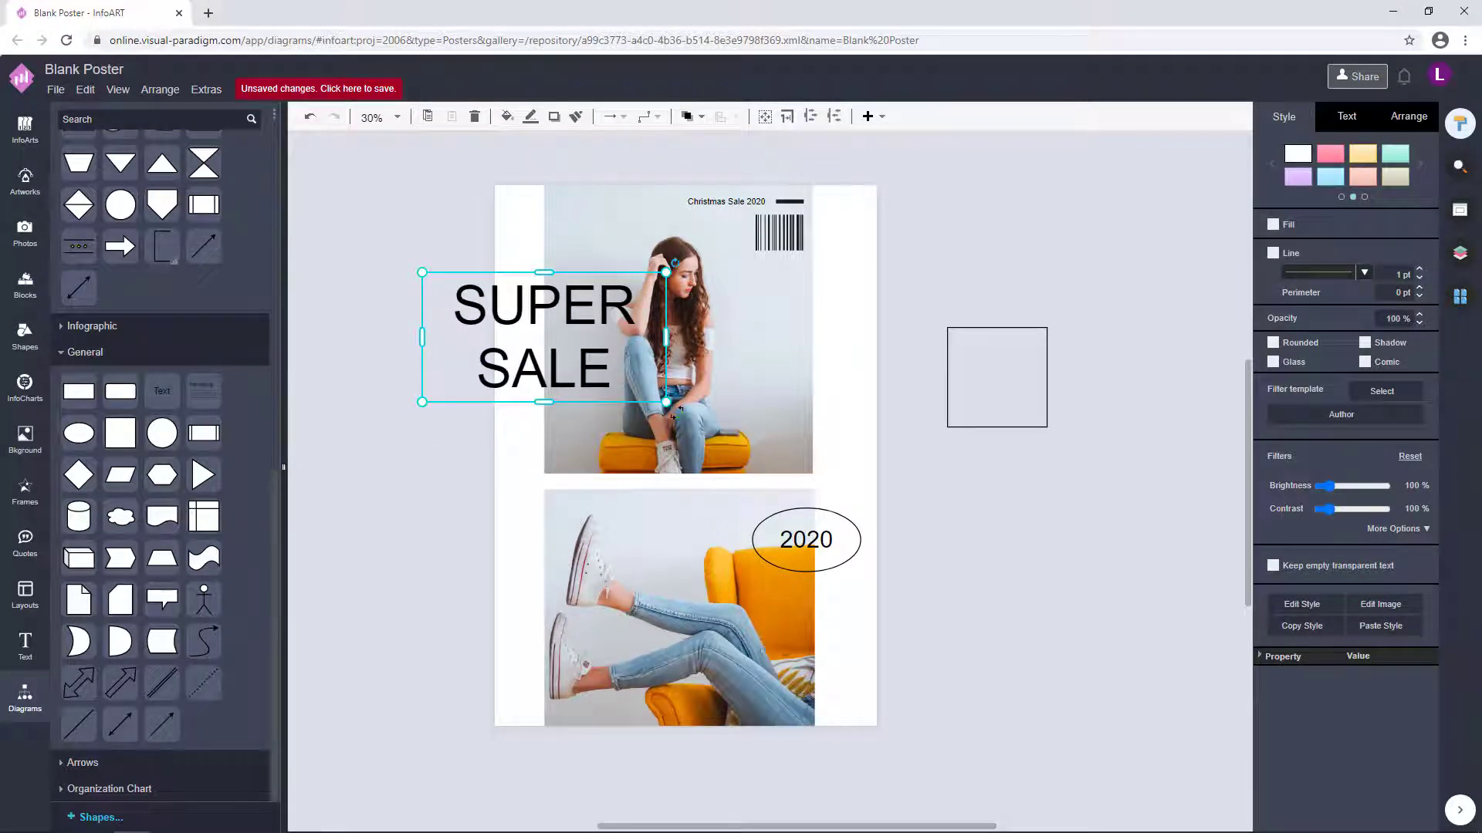
Change the headline wording to "BIG SALE", turn it vertical and place it over the upper photo's left edge
double_click(590, 287)
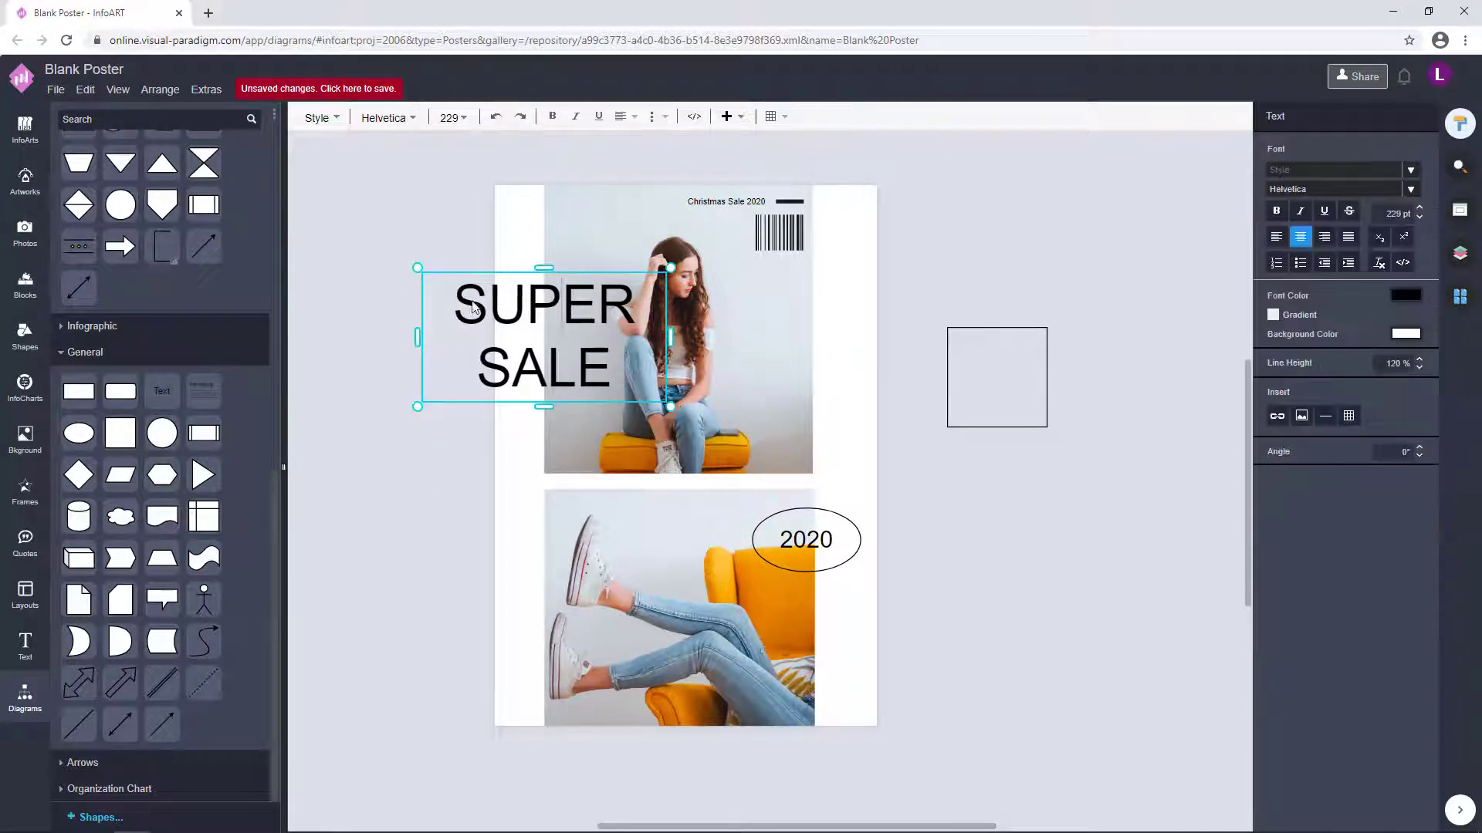
drag(455, 305, 629, 303)
text(BIG)
key(Escape)
click(675, 295)
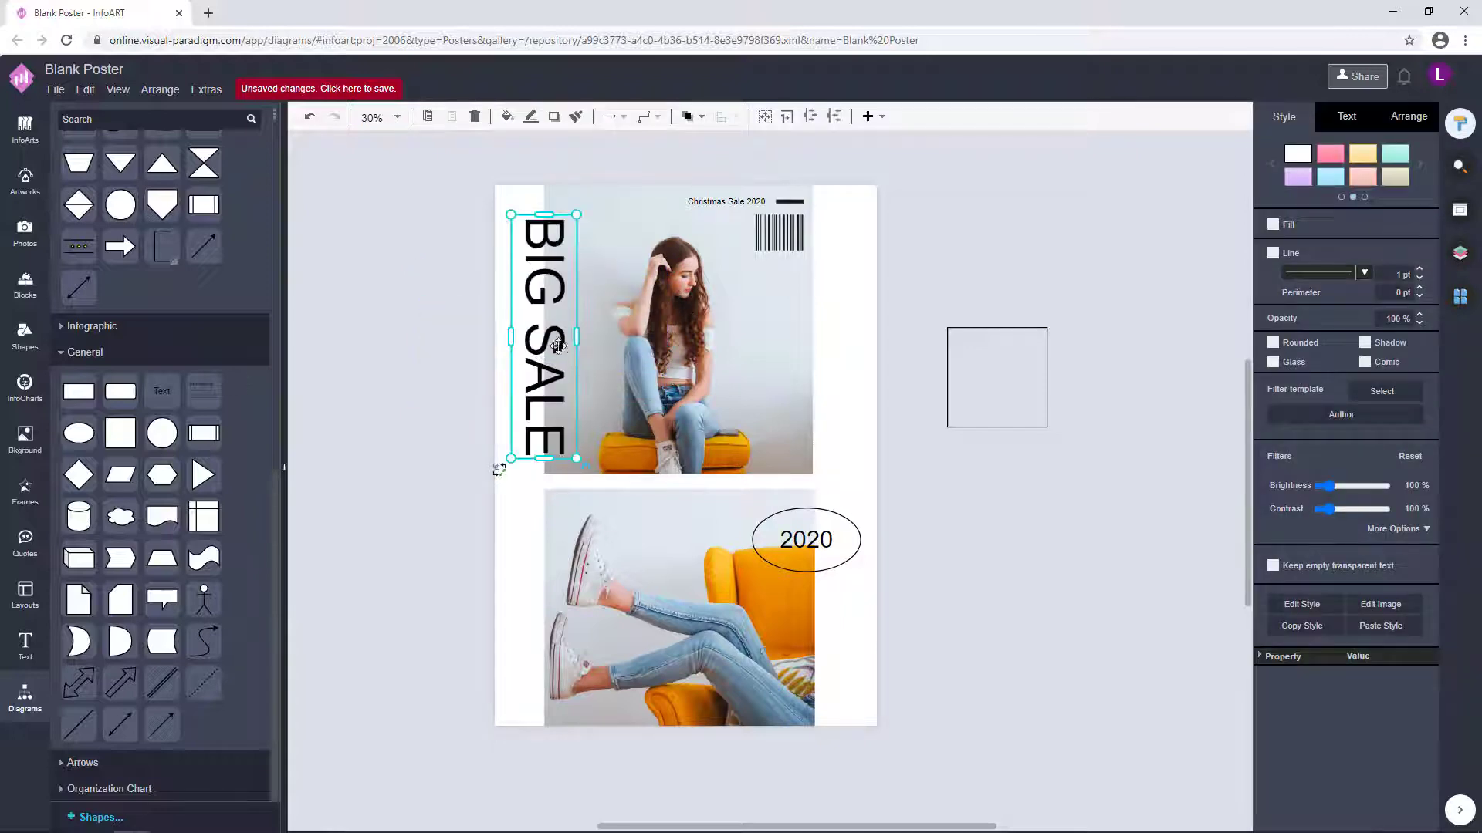
Set the vertical "BIG SALE" text to the Archivo Black font and left-align it in a longer text box
click(932, 357)
click(543, 359)
click(1346, 117)
click(1338, 169)
scroll(1356, 339, down, 10)
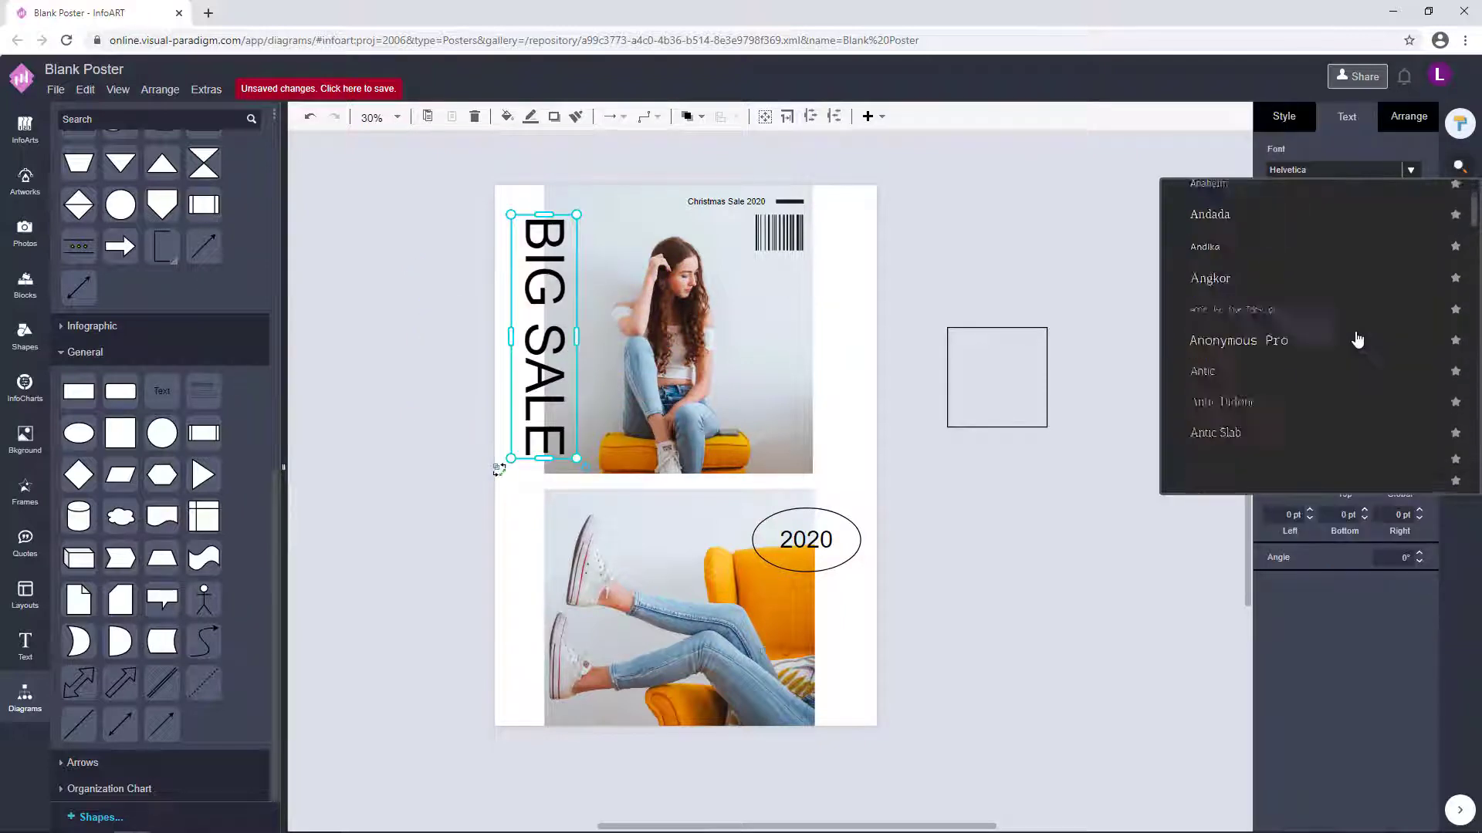
click(1312, 339)
drag(548, 459, 559, 508)
click(1035, 242)
click(546, 363)
click(1277, 218)
Position the "BIG SALE" text across the upper photo's left edge, with its top level with the barcode
drag(534, 308, 544, 339)
click(925, 244)
click(543, 295)
shift+click(760, 230)
click(1009, 223)
click(778, 233)
shift+click(544, 340)
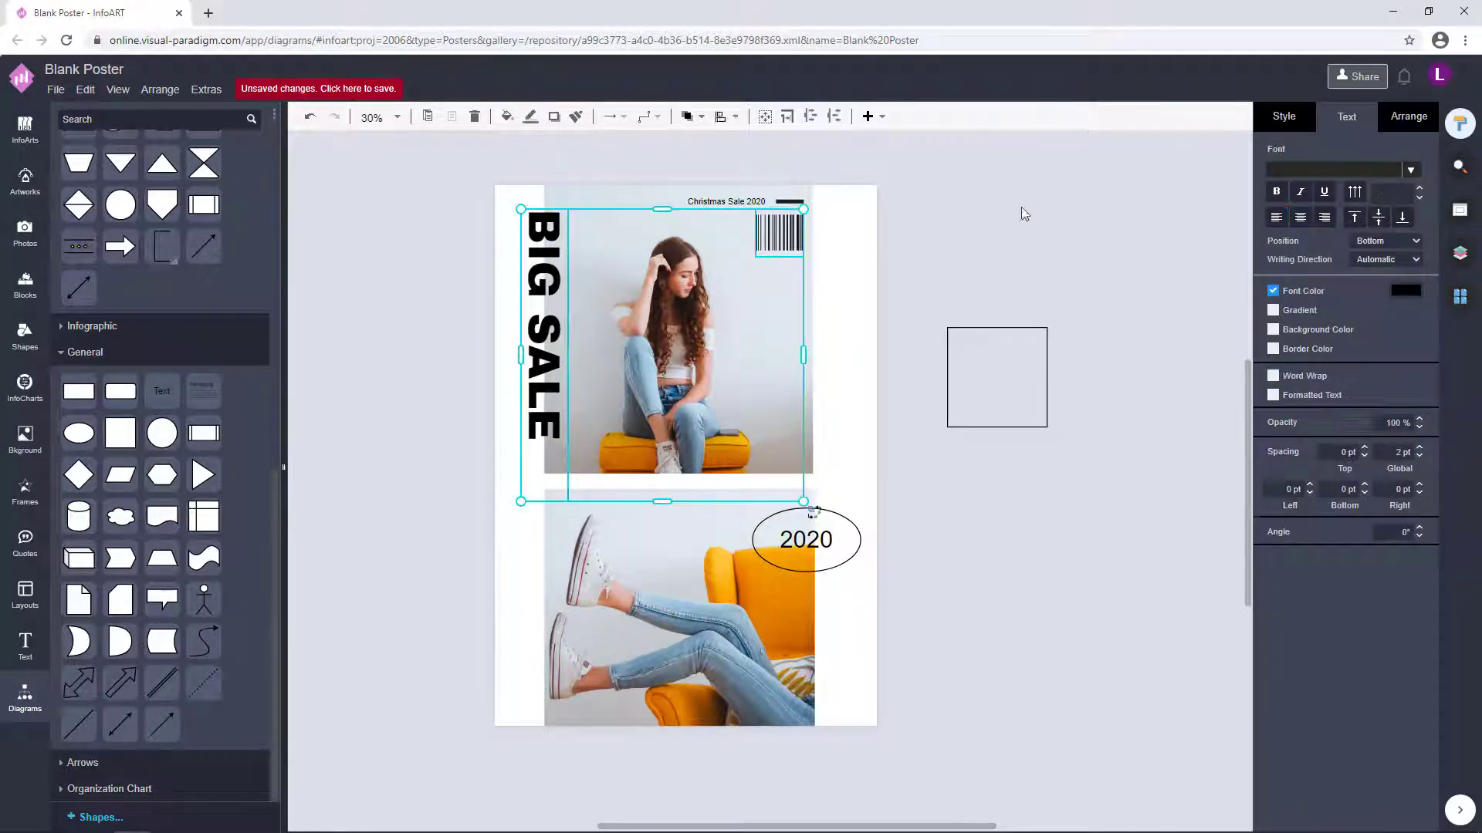
Nudge the barcode and the "2020" ellipse slightly down
click(1021, 210)
click(544, 340)
click(775, 230)
key(Down)
click(986, 223)
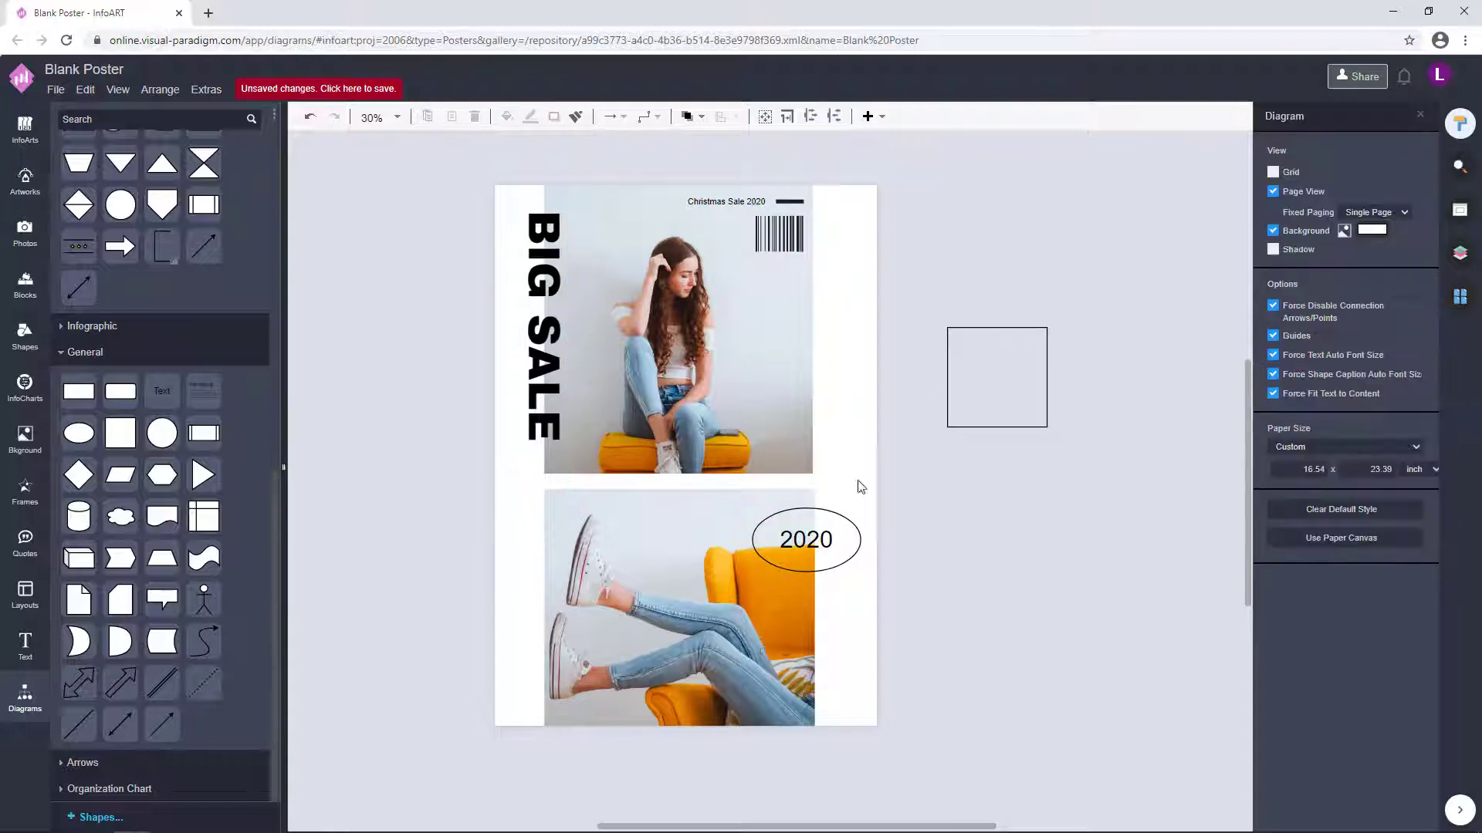
click(805, 533)
key(Down)
click(1007, 517)
Move the square onto the right edge of the upper photo and fill it with white
drag(1047, 402, 775, 367)
click(957, 376)
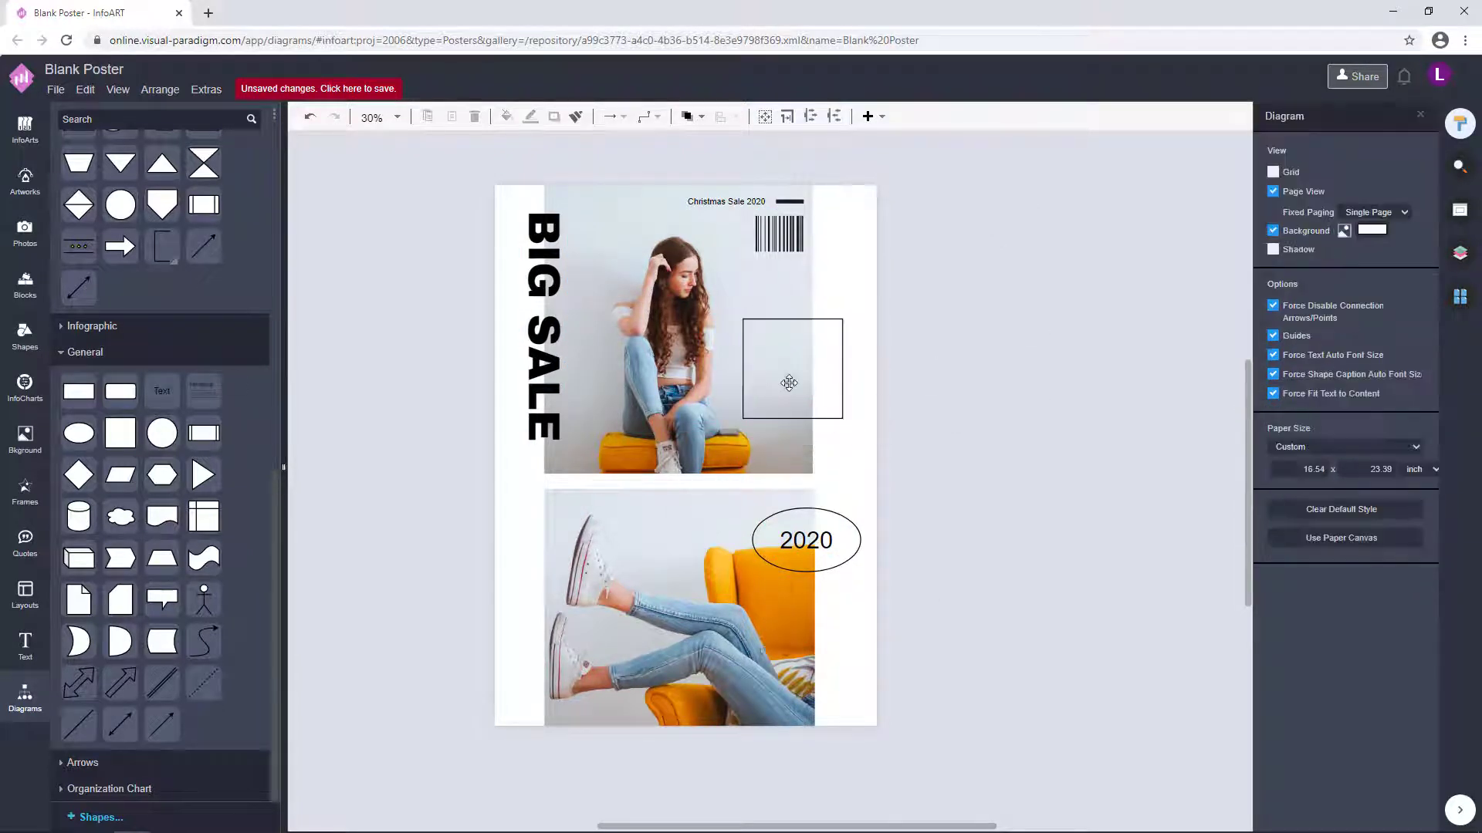
click(788, 382)
click(1284, 116)
click(1273, 224)
click(1408, 224)
click(1429, 578)
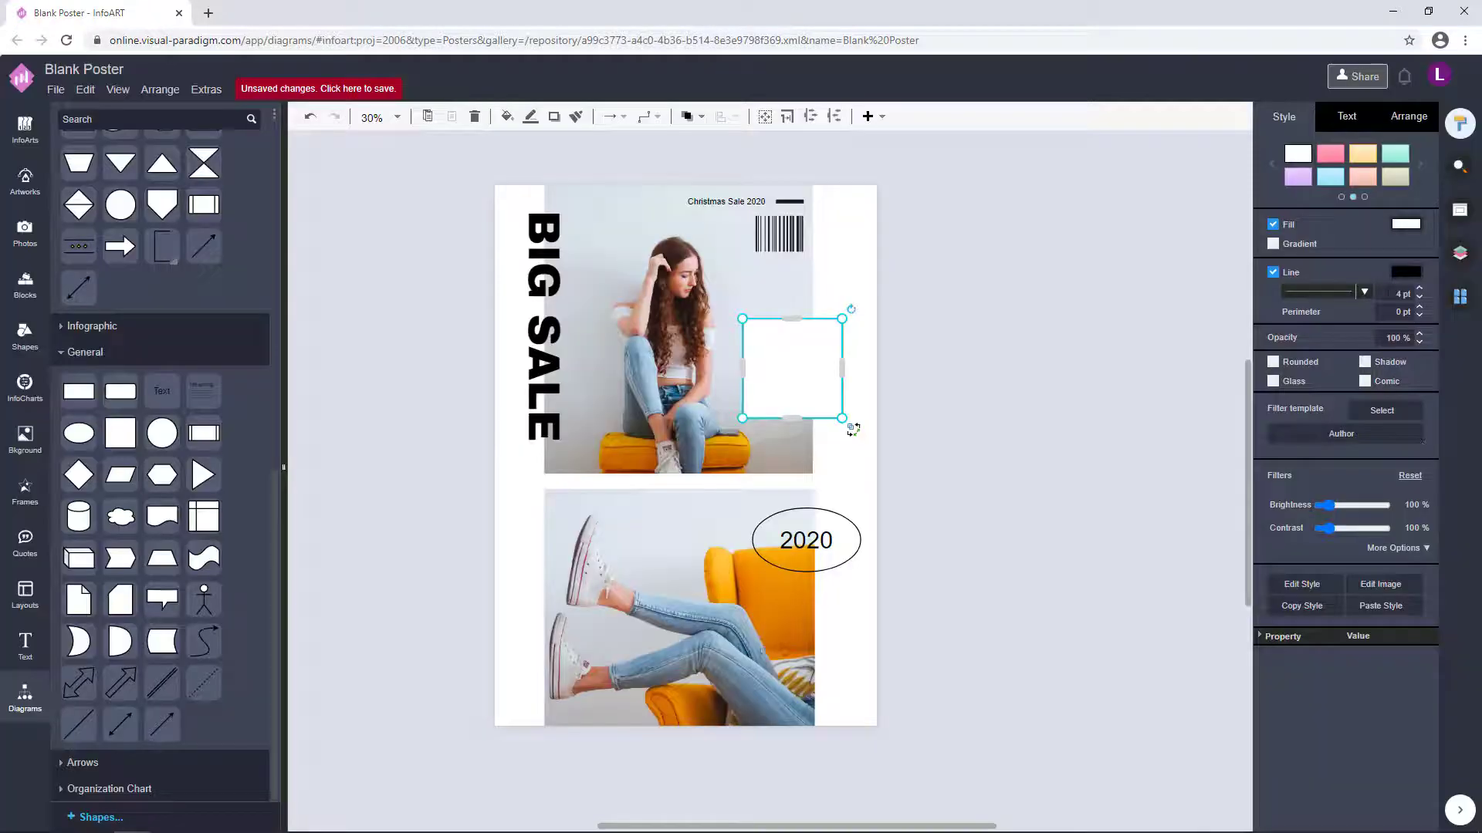
Change the white square's outline to near-black, keeping a 4 pt line width
click(957, 362)
click(817, 370)
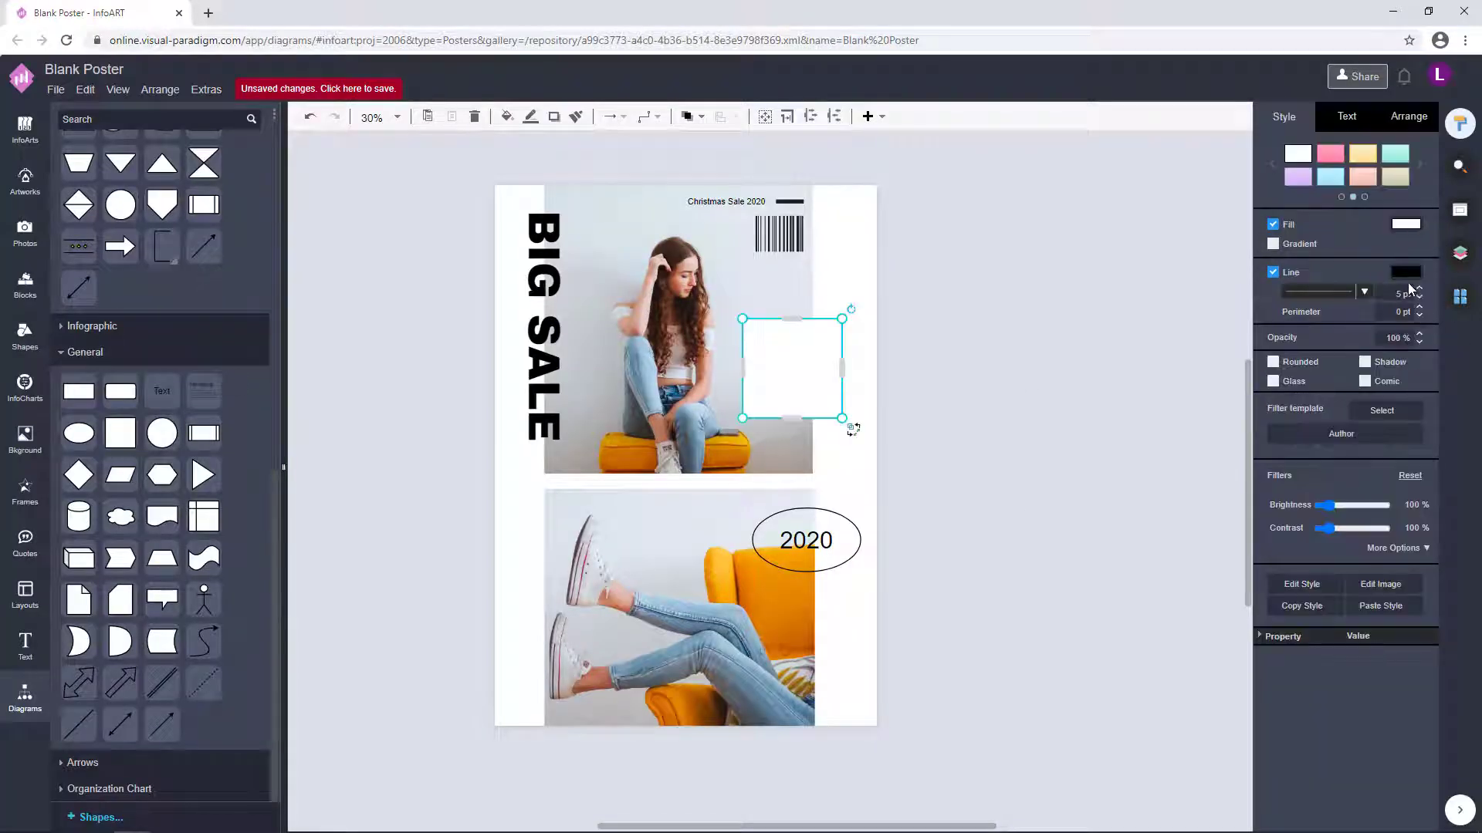
click(1406, 272)
click(1289, 435)
click(1429, 621)
click(960, 400)
scroll(960, 401, up, 1)
scroll(872, 397, up, 1)
click(791, 417)
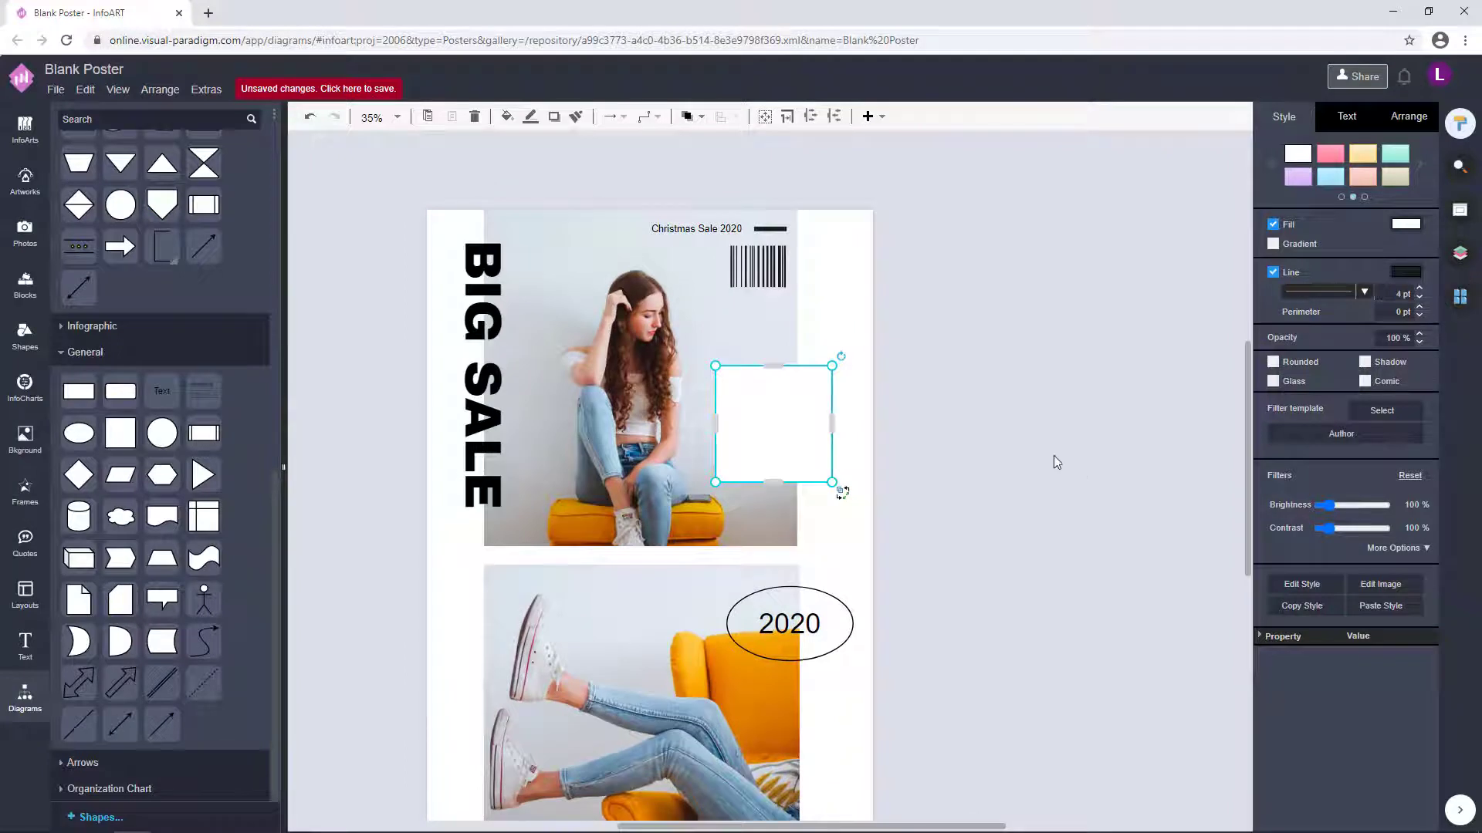
Duplicate the white square twice, offsetting each copy up and to the right to form a stack
mouse_move(782, 417)
mouse_down()
mouse_move(811, 383)
mouse_move(798, 404)
mouse_up()
click(1034, 333)
scroll(815, 437, down, 1)
click(799, 338)
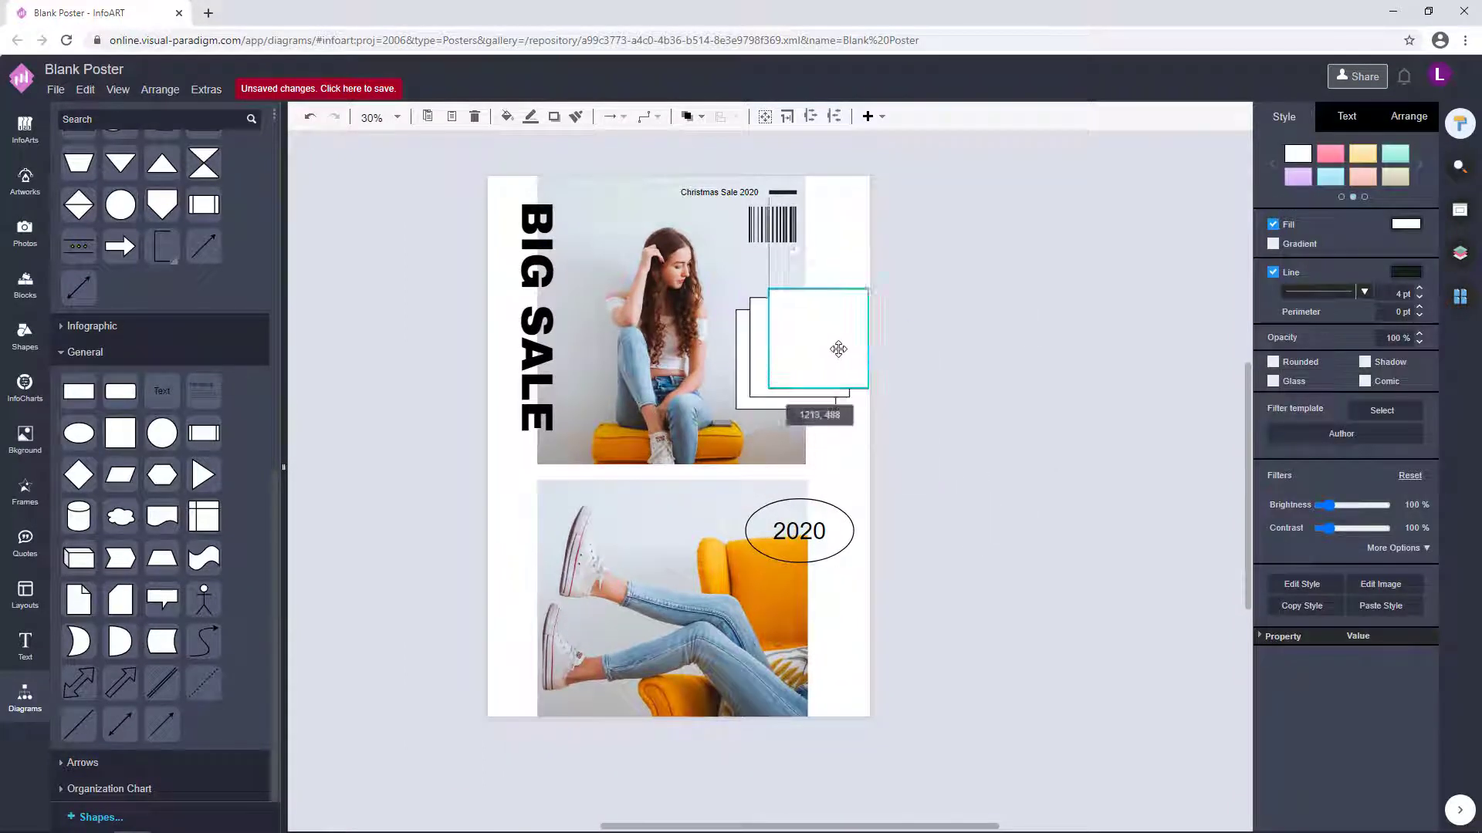
click(882, 336)
drag(834, 345, 781, 389)
click(819, 359)
click(936, 376)
click(822, 355)
click(965, 324)
Select the three stacked squares together and shrink them slightly
click(815, 355)
shift+click(797, 391)
shift+click(791, 402)
drag(849, 284, 840, 291)
drag(765, 364, 774, 340)
Move the stack of squares down over the upper photo's lower-right edge
click(913, 402)
drag(913, 418, 685, 250)
drag(767, 317, 767, 337)
click(909, 344)
drag(784, 340, 784, 340)
drag(907, 446, 622, 248)
drag(789, 345, 789, 389)
click(932, 475)
drag(935, 486, 614, 257)
click(1016, 584)
drag(979, 349, 996, 353)
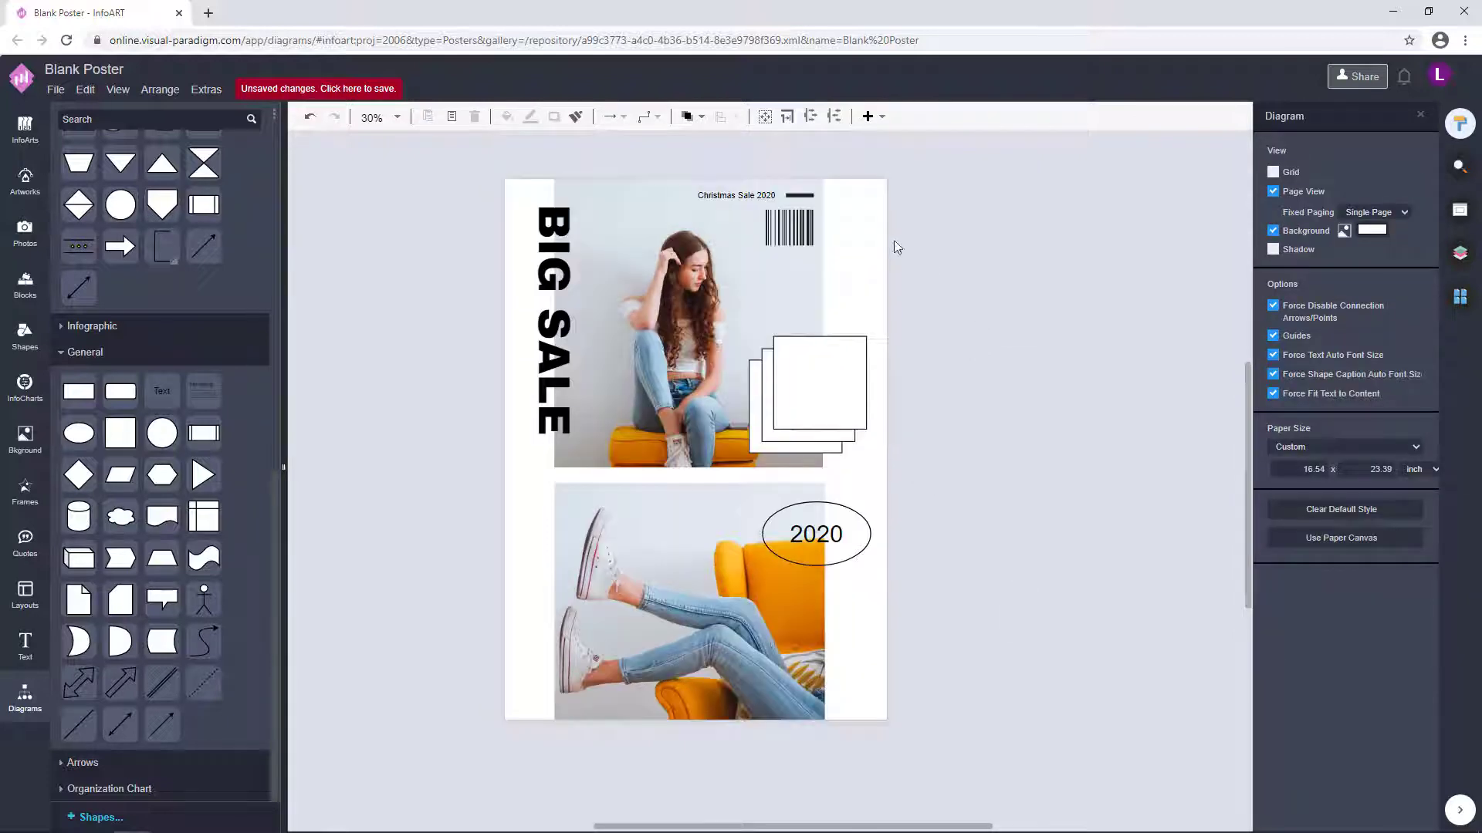
Duplicate the "BIG SALE" text to the right of the page, turn it horizontal and fit its text box
click(554, 332)
mouse_move(554, 332)
mouse_down()
mouse_move(702, 339)
mouse_move(1036, 297)
mouse_up()
click(1067, 471)
click(880, 346)
click(1006, 159)
click(1062, 193)
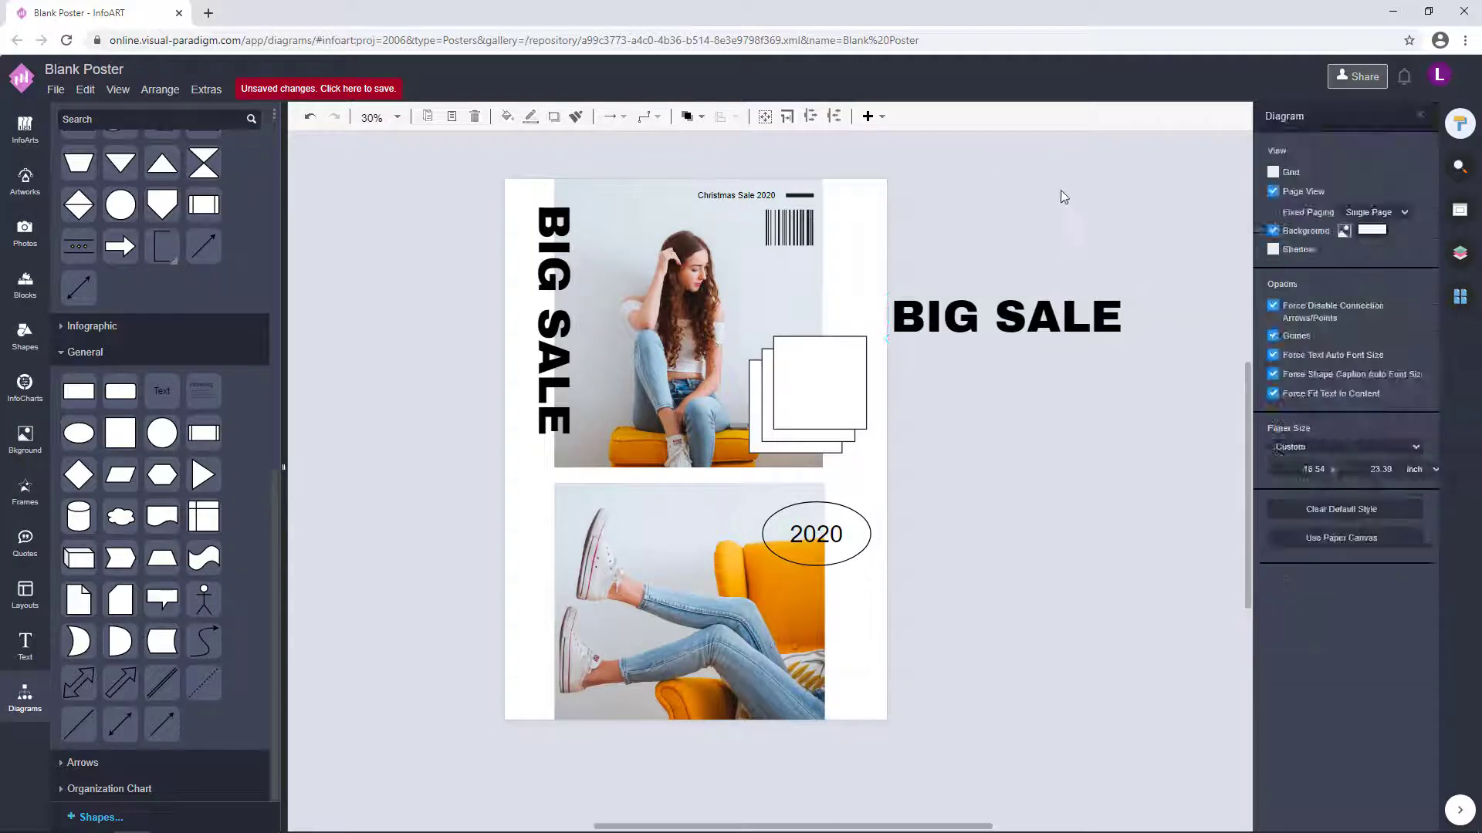
click(1100, 315)
drag(1183, 316, 1123, 318)
Replace the copied headline with "SHOP NOW" on two lines and reduce its text box
double_click(1099, 319)
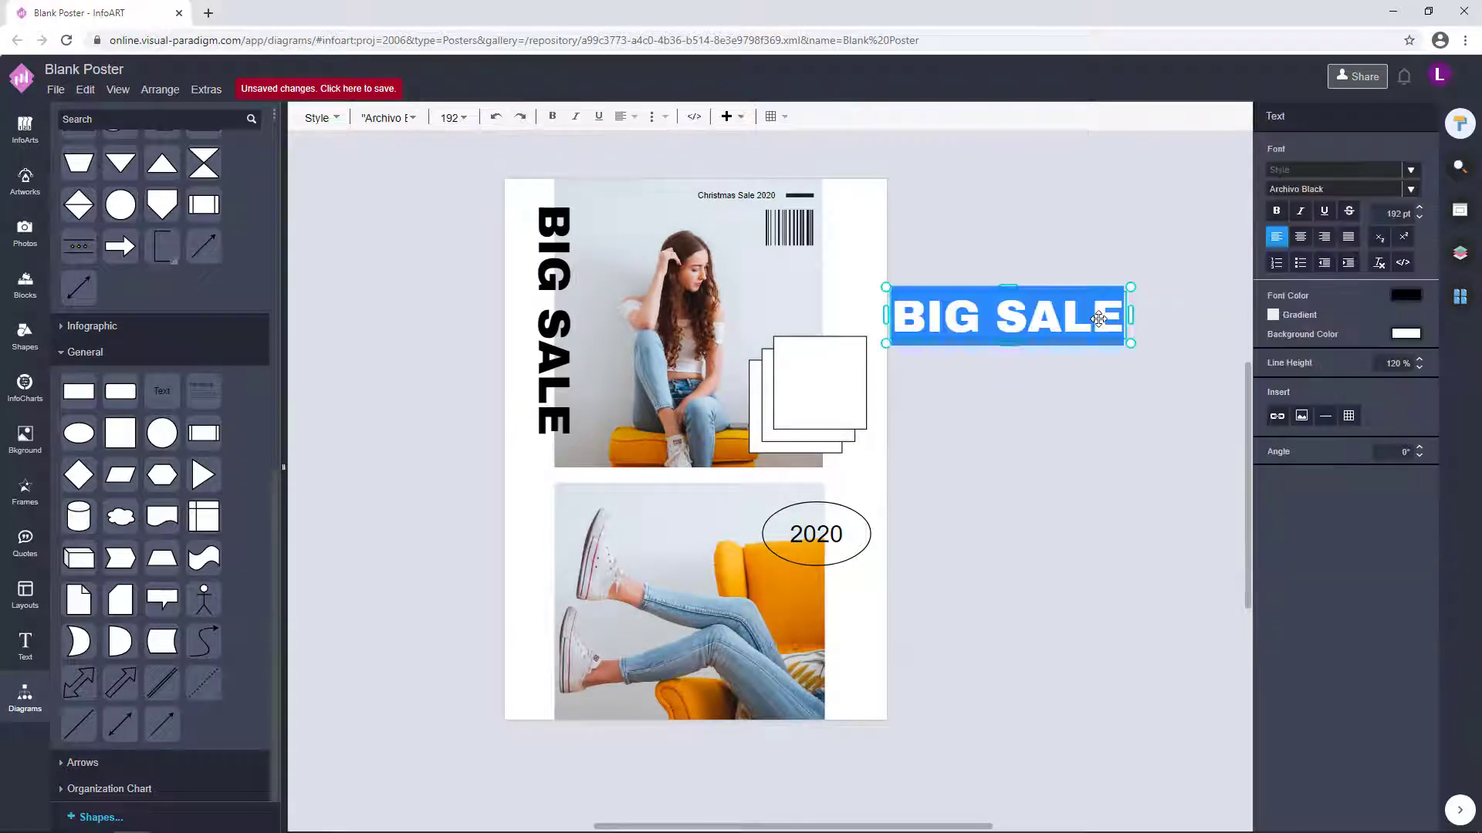
text(SHOP NOW)
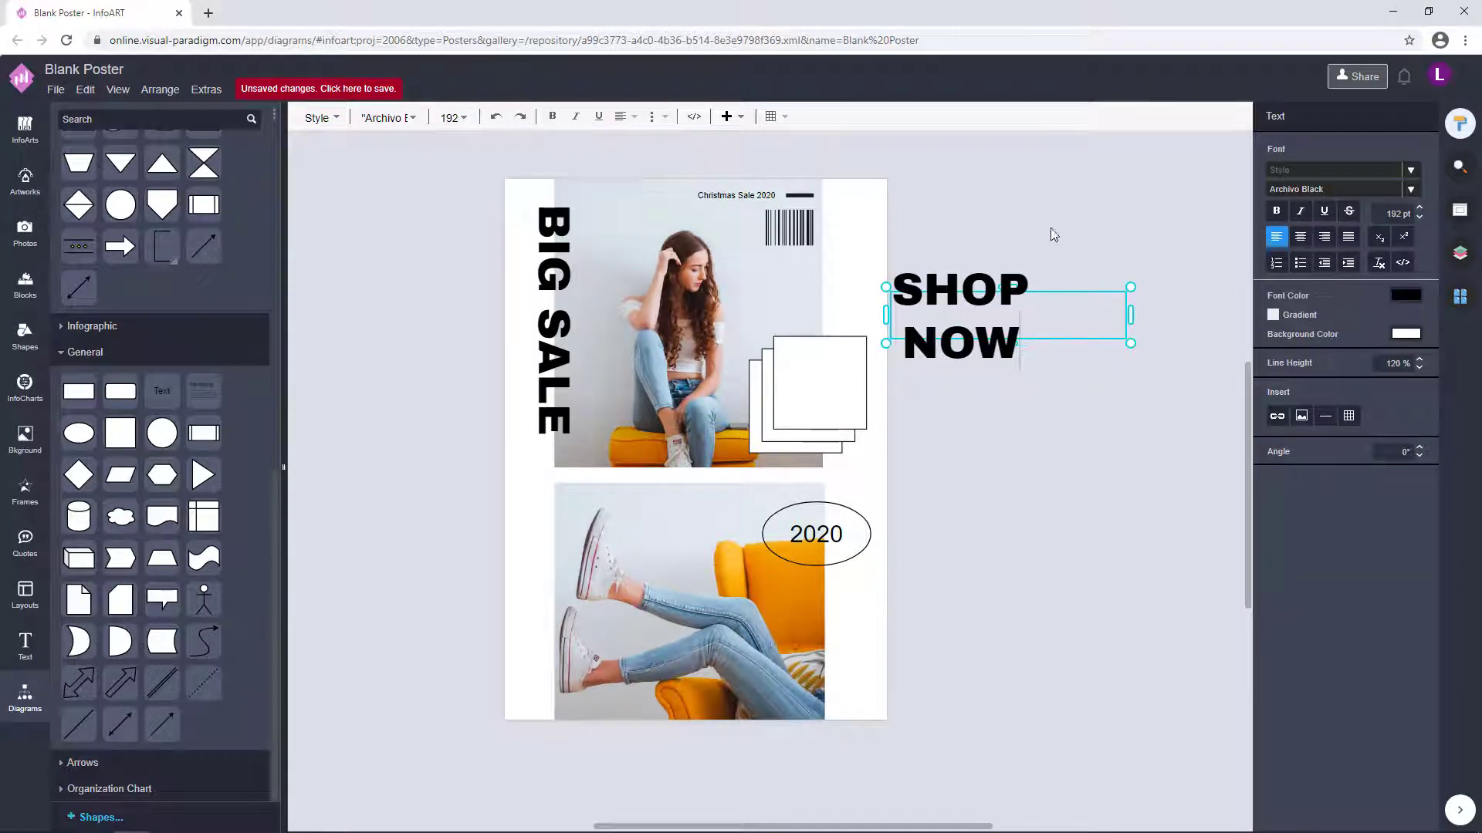
click(1054, 234)
drag(1129, 316, 1039, 316)
drag(1039, 257, 976, 308)
Center the "SHOP NOW" text inside the front white square
drag(961, 340, 810, 377)
click(1006, 362)
scroll(882, 392, up, 1)
click(1027, 340)
scroll(1027, 339, down, 1)
click(855, 367)
click(1005, 363)
scroll(1006, 364, down, 1)
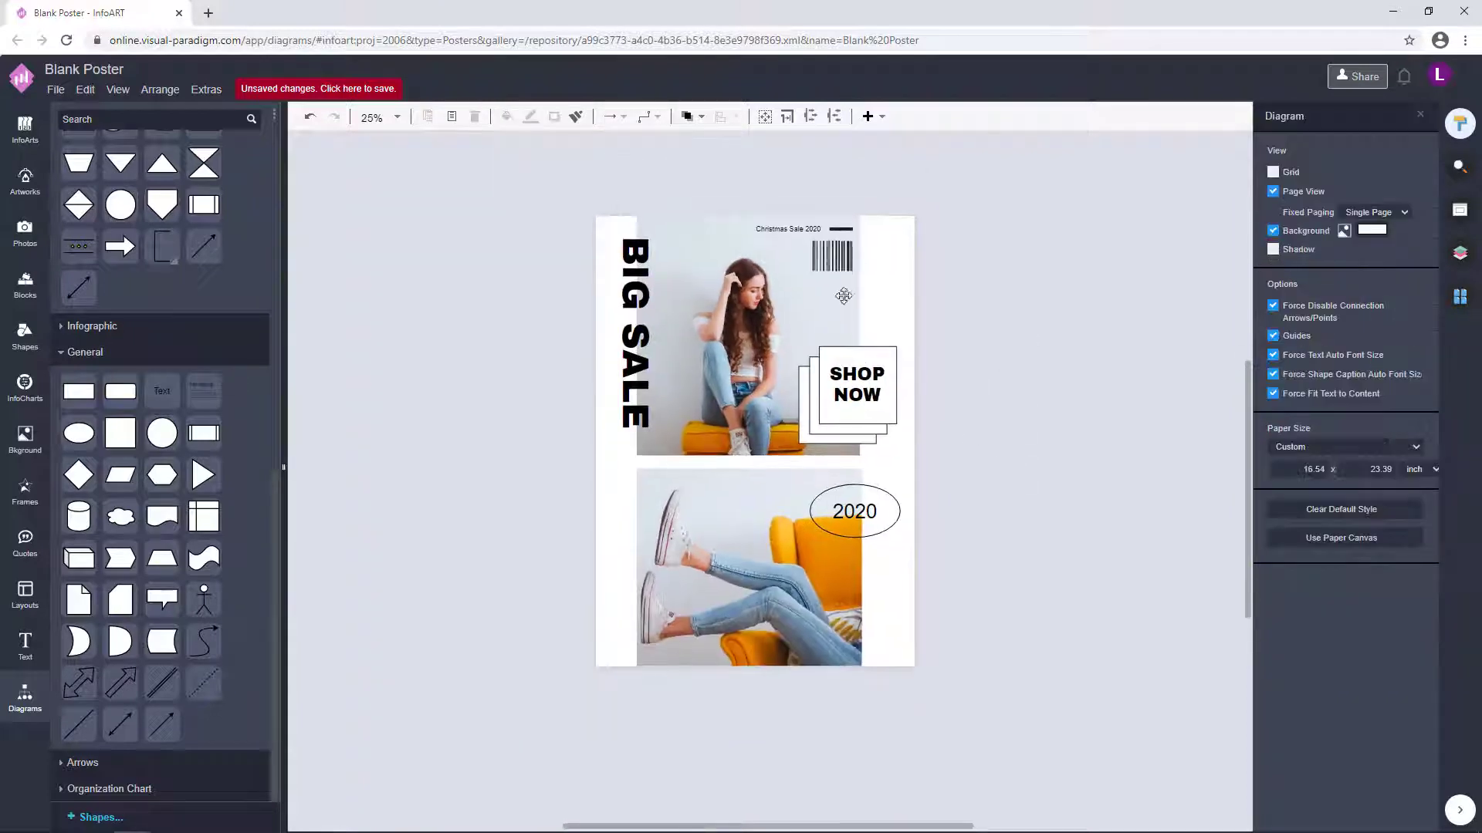
click(833, 265)
drag(1023, 293, 1005, 301)
click(773, 236)
mouse_move(997, 434)
mouse_down()
mouse_move(997, 403)
mouse_move(1006, 428)
mouse_up()
click(793, 185)
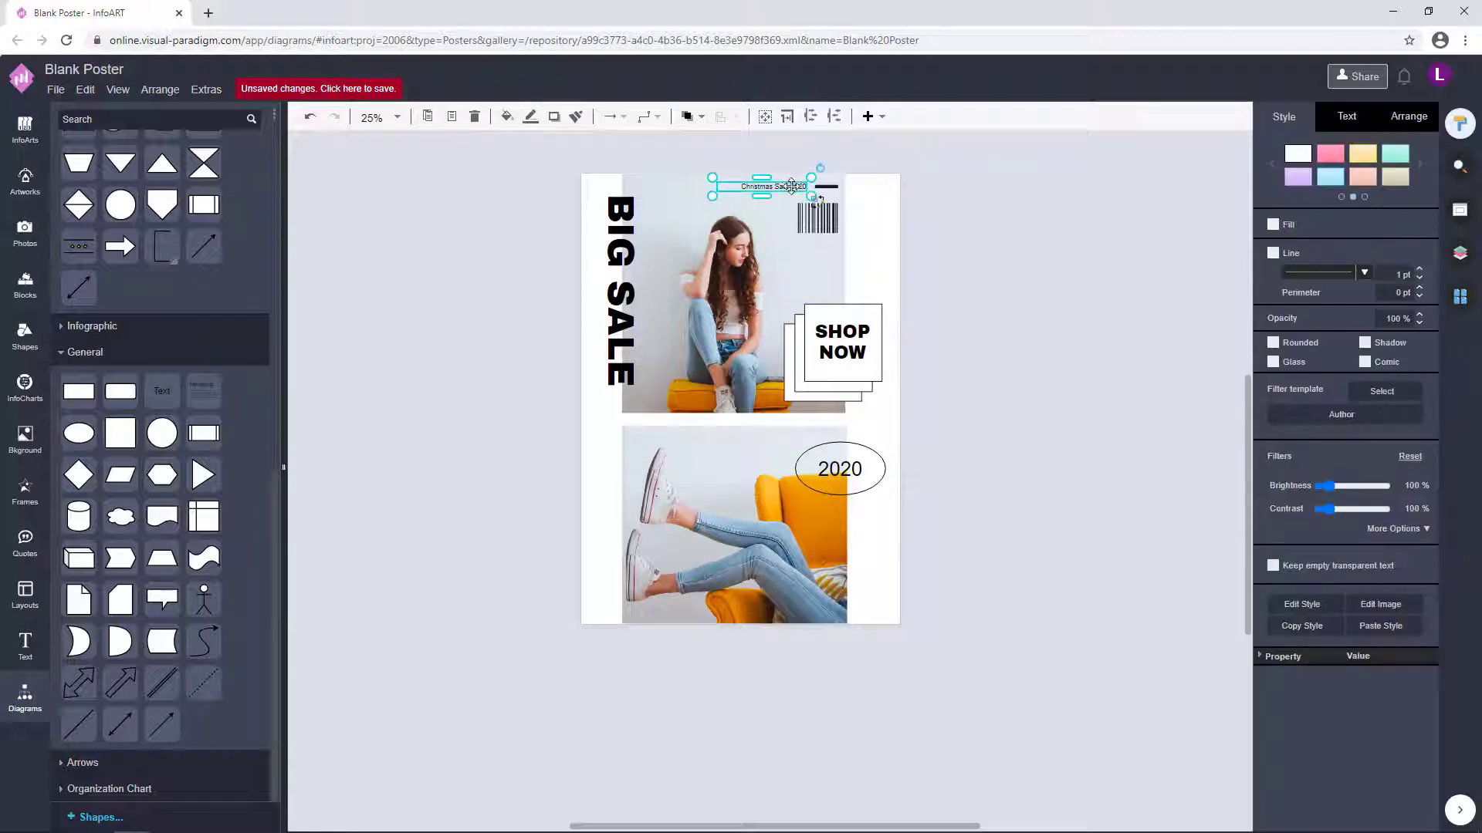
double_click(993, 485)
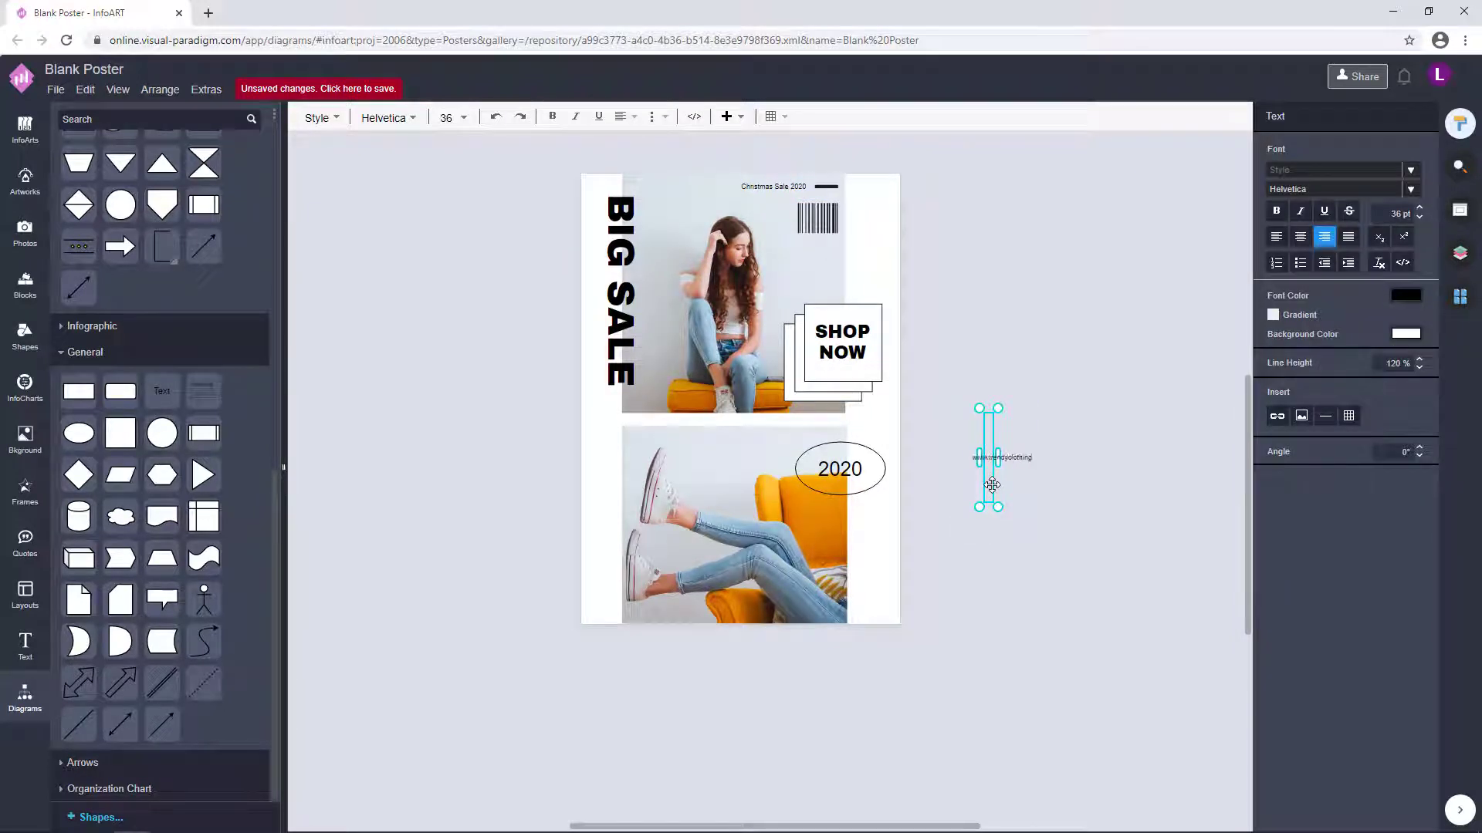
Place the vertical web address in the white margin right of the armchair photo and enlarge it slightly
drag(990, 456, 612, 500)
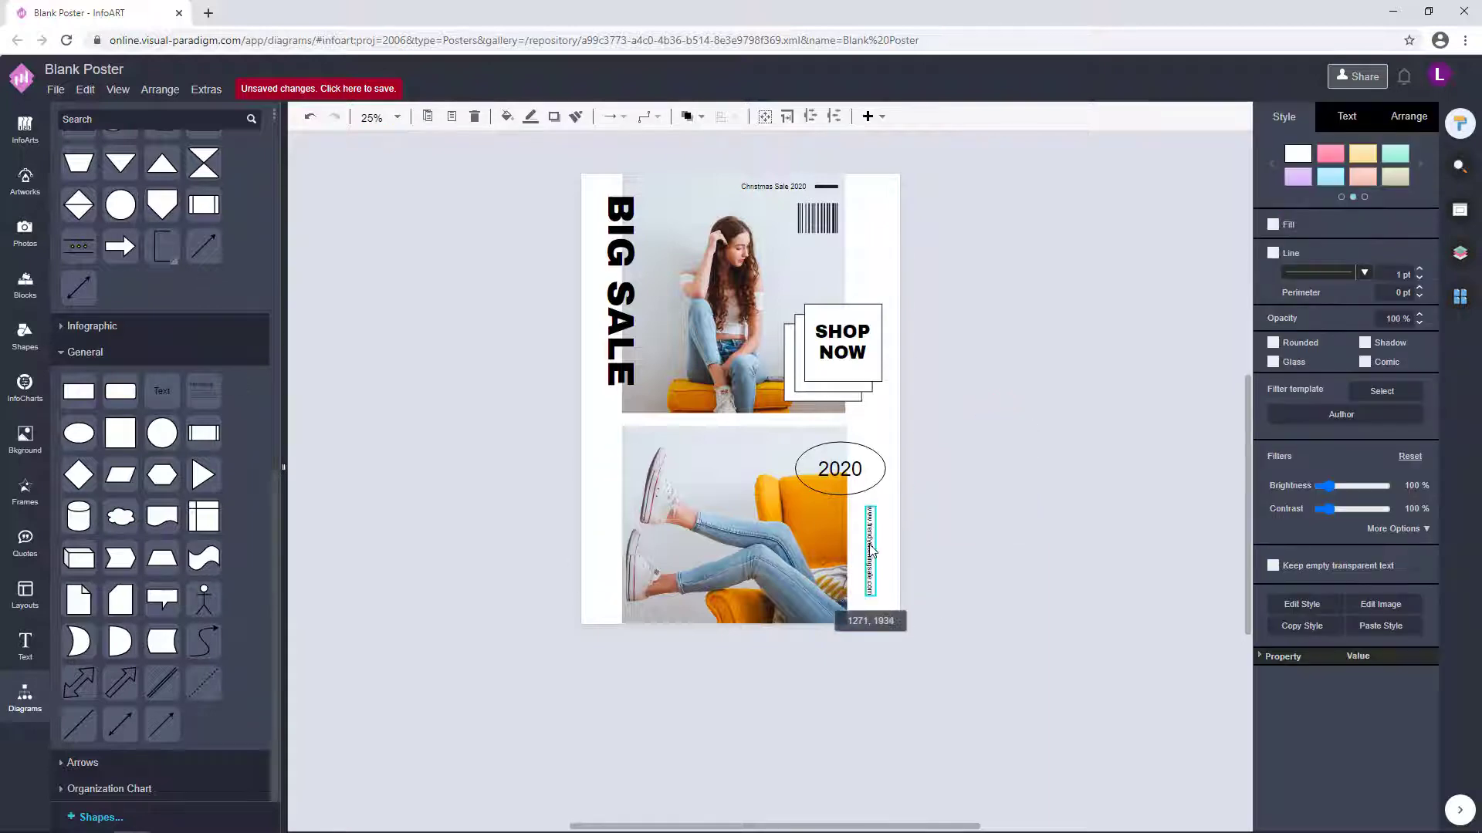
drag(868, 545, 869, 543)
click(888, 548)
scroll(871, 546, up, 3)
drag(870, 619, 871, 650)
drag(870, 569, 850, 569)
click(897, 574)
scroll(897, 574, down, 2)
click(1012, 511)
scroll(1012, 511, down, 1)
click(874, 568)
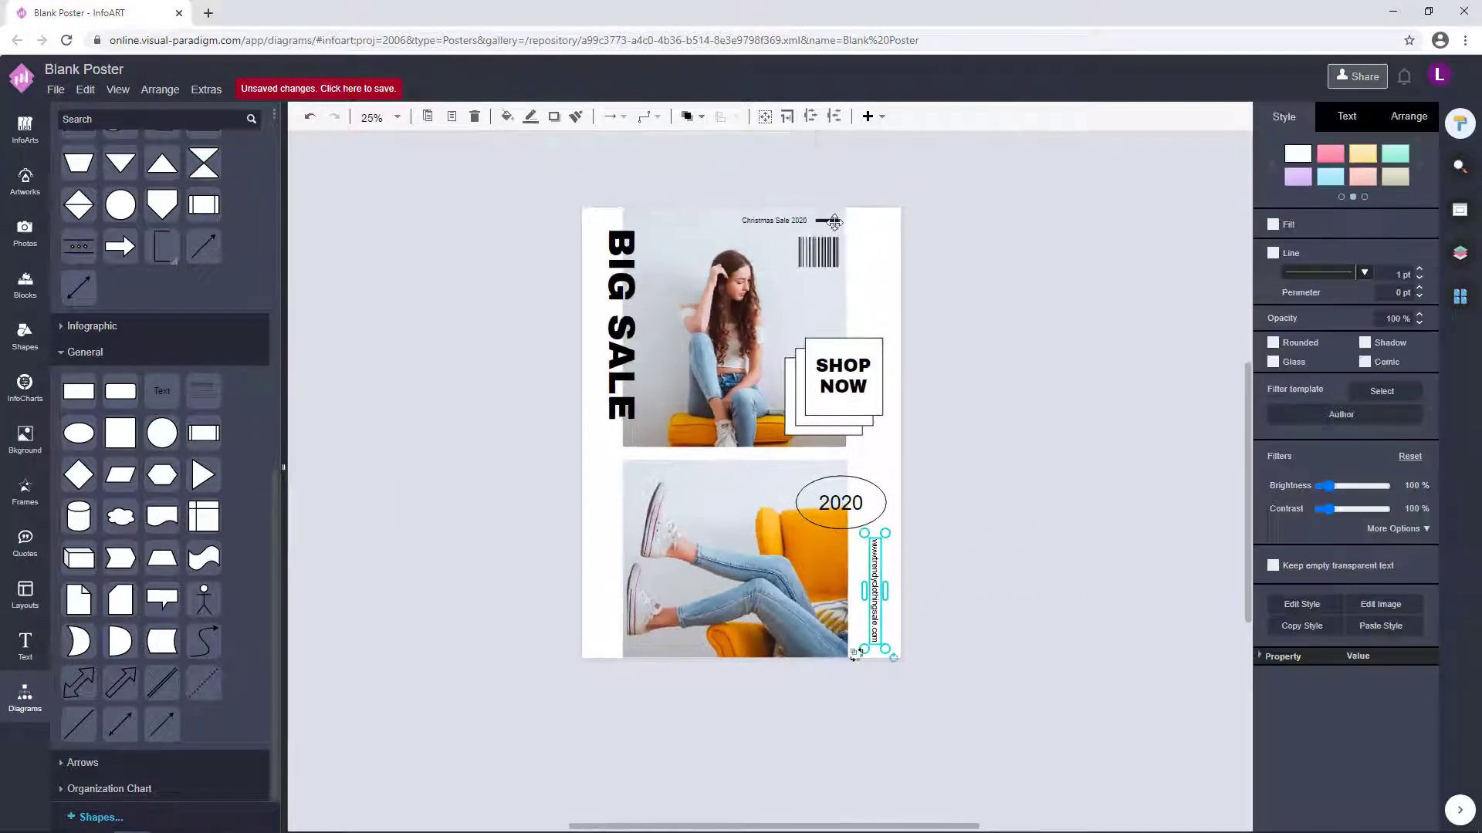
Duplicate the small black bar beside the top caption, resize it and place it directly below the web address
drag(834, 222, 942, 386)
scroll(959, 320, up, 2)
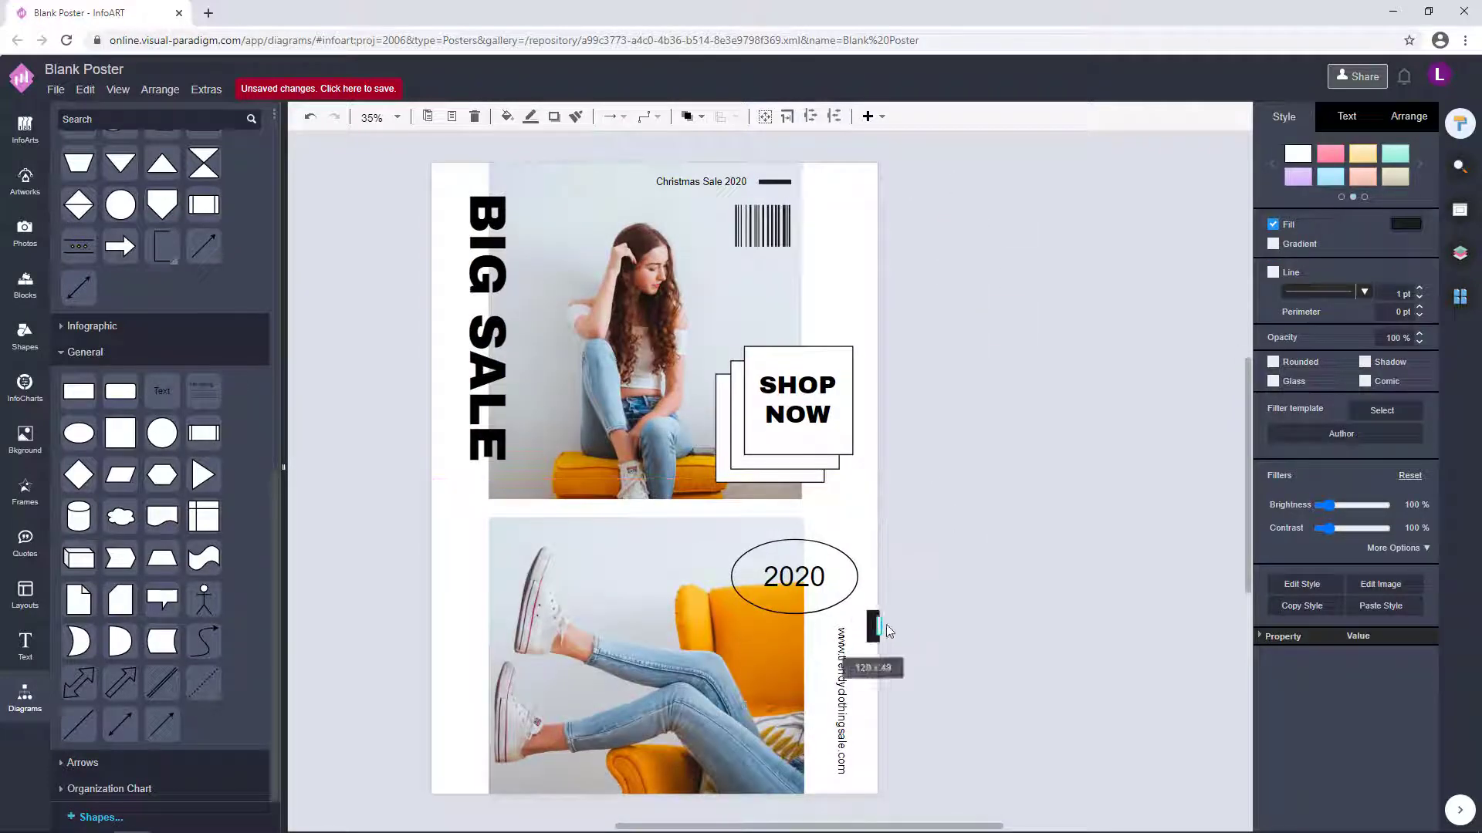
drag(886, 625, 889, 625)
click(904, 617)
scroll(900, 602, down, 2)
drag(869, 475, 842, 606)
click(840, 675)
scroll(837, 675, up, 4)
click(838, 622)
click(969, 589)
scroll(971, 589, down, 4)
click(900, 584)
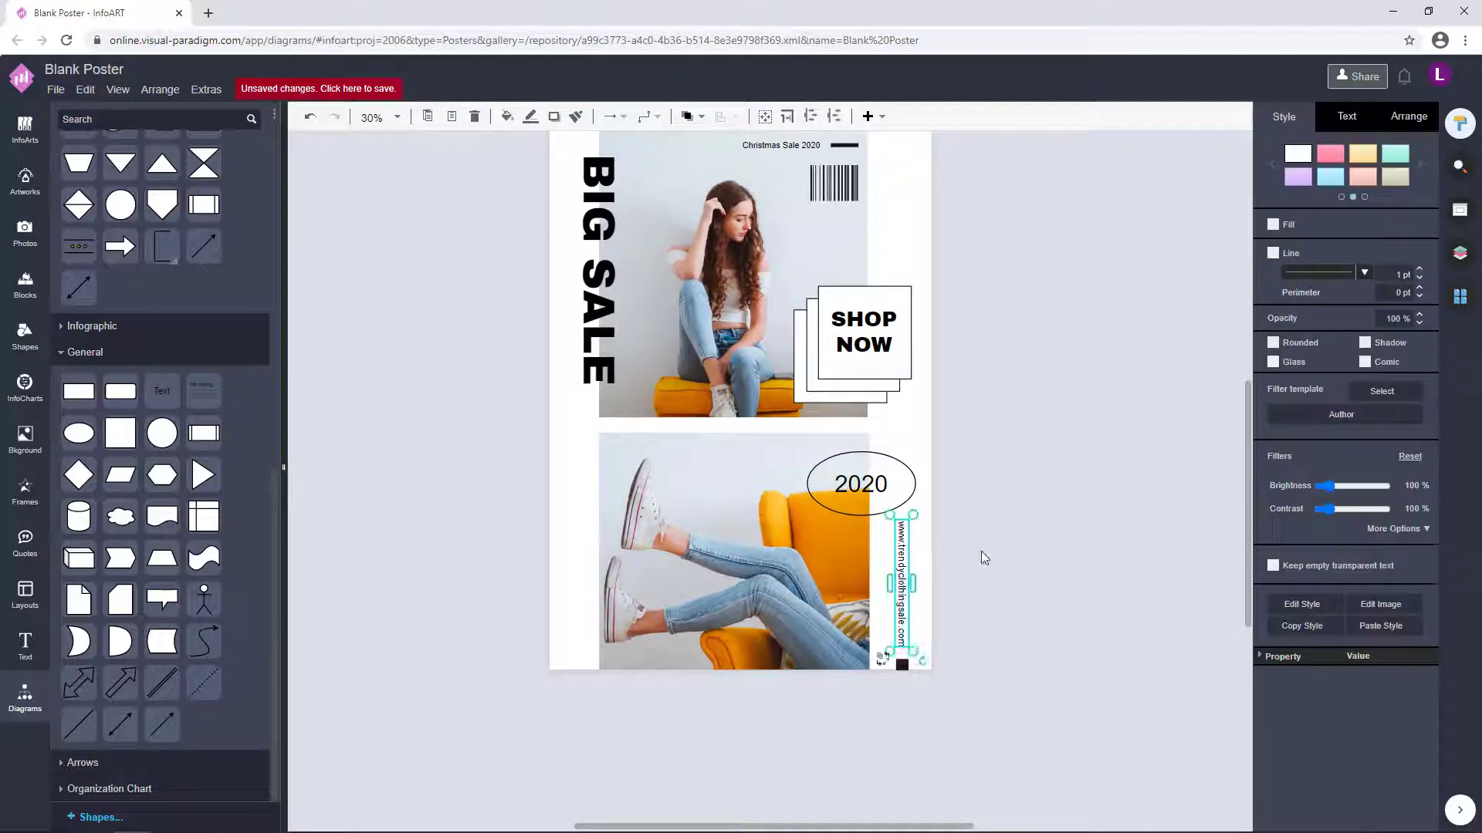
Move the "2020" text and its ellipse to the armchair photo's upper-left corner
click(981, 555)
drag(874, 486, 642, 457)
click(1086, 571)
Move the web address up and extend the black bar upward to make it a tall vertical bar
drag(901, 595, 900, 557)
click(1004, 532)
scroll(927, 631, up, 2)
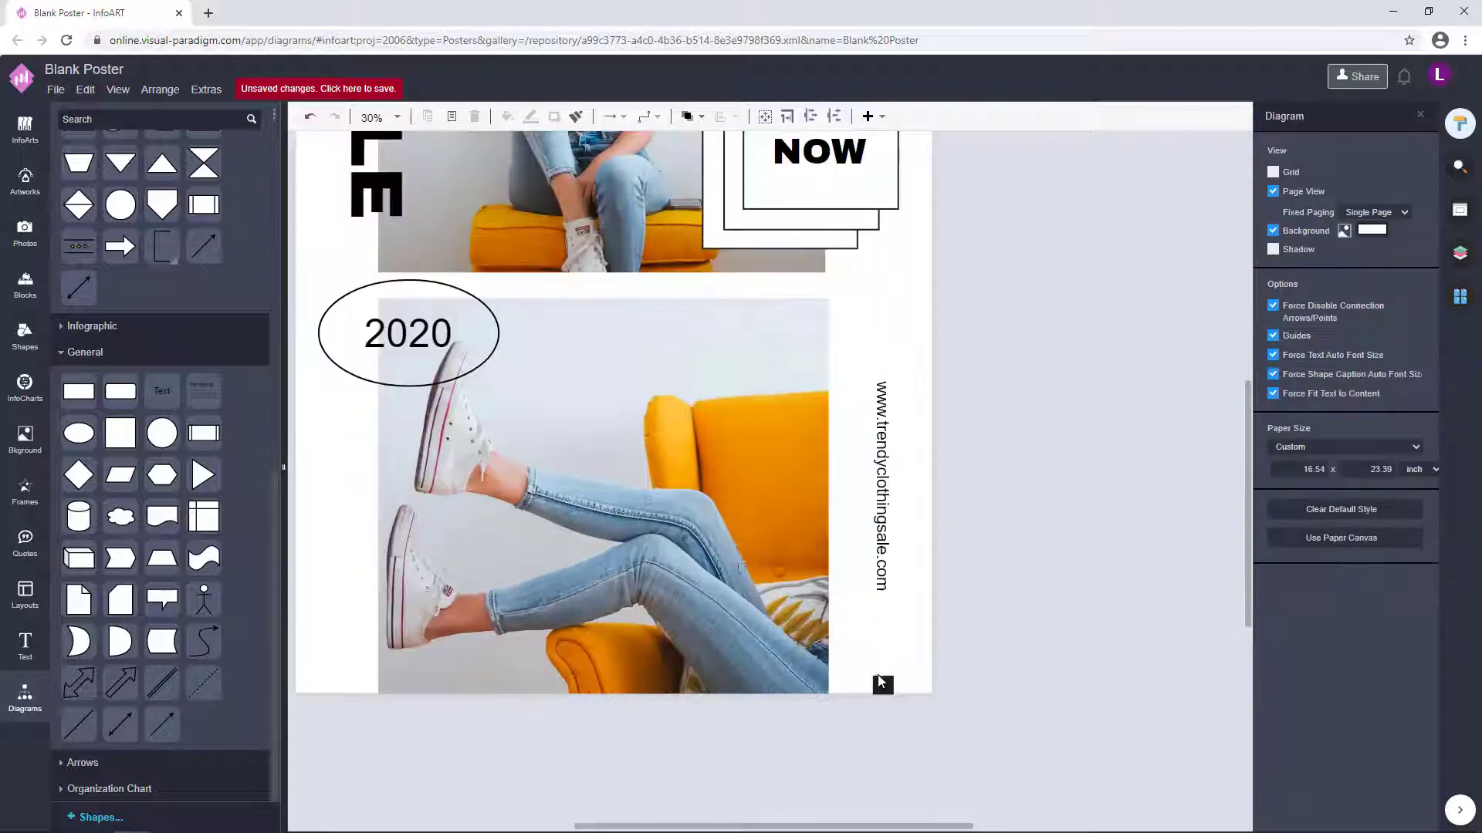
click(885, 682)
scroll(905, 698, up, 4)
drag(861, 653, 861, 521)
click(1015, 532)
scroll(987, 599, down, 5)
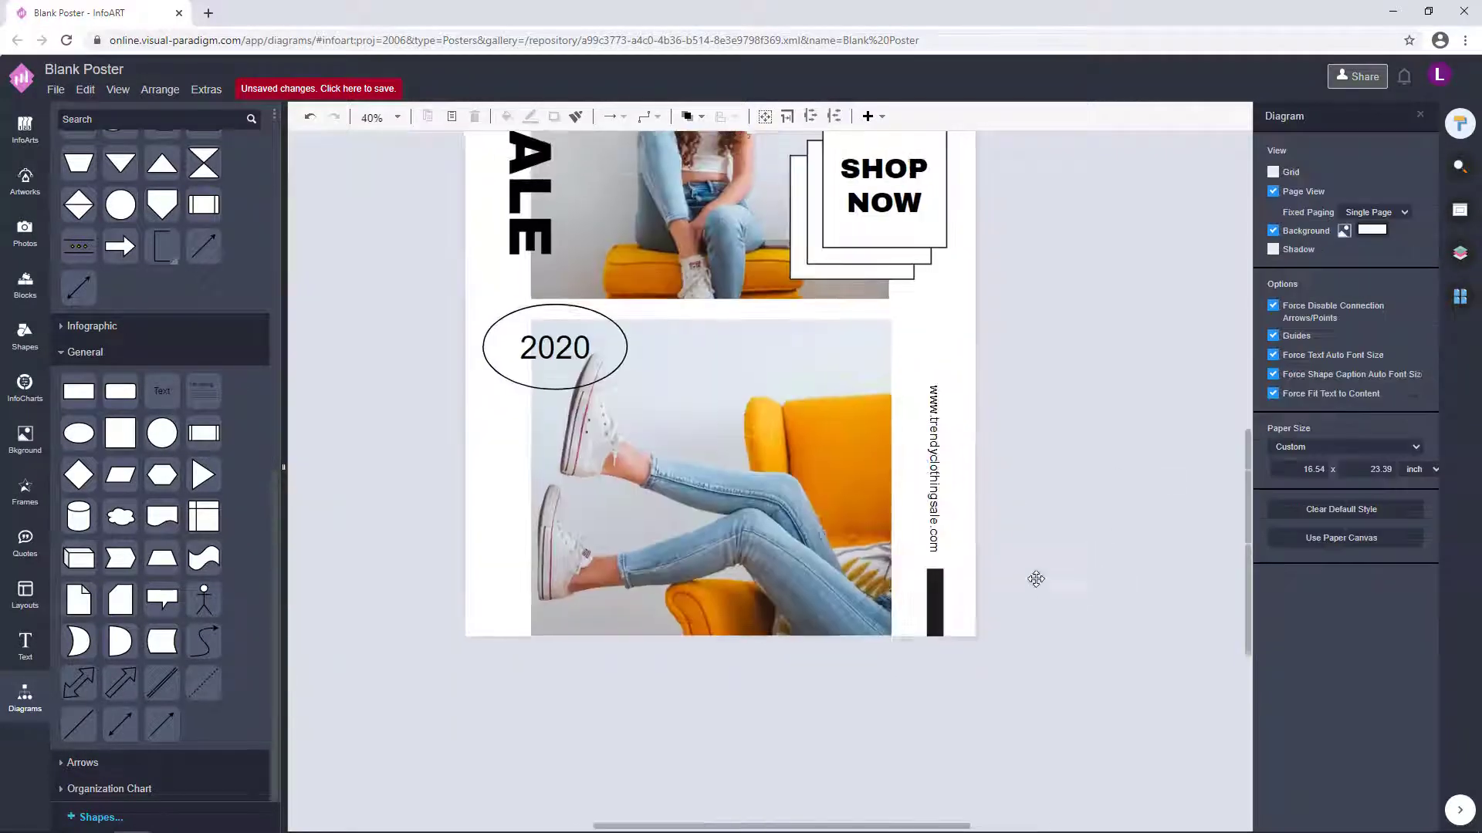
Adjust the vertical bar's lower end to stop above the page's bottom edge and make the bar narrower
click(934, 486)
click(1055, 492)
scroll(1055, 493, down, 3)
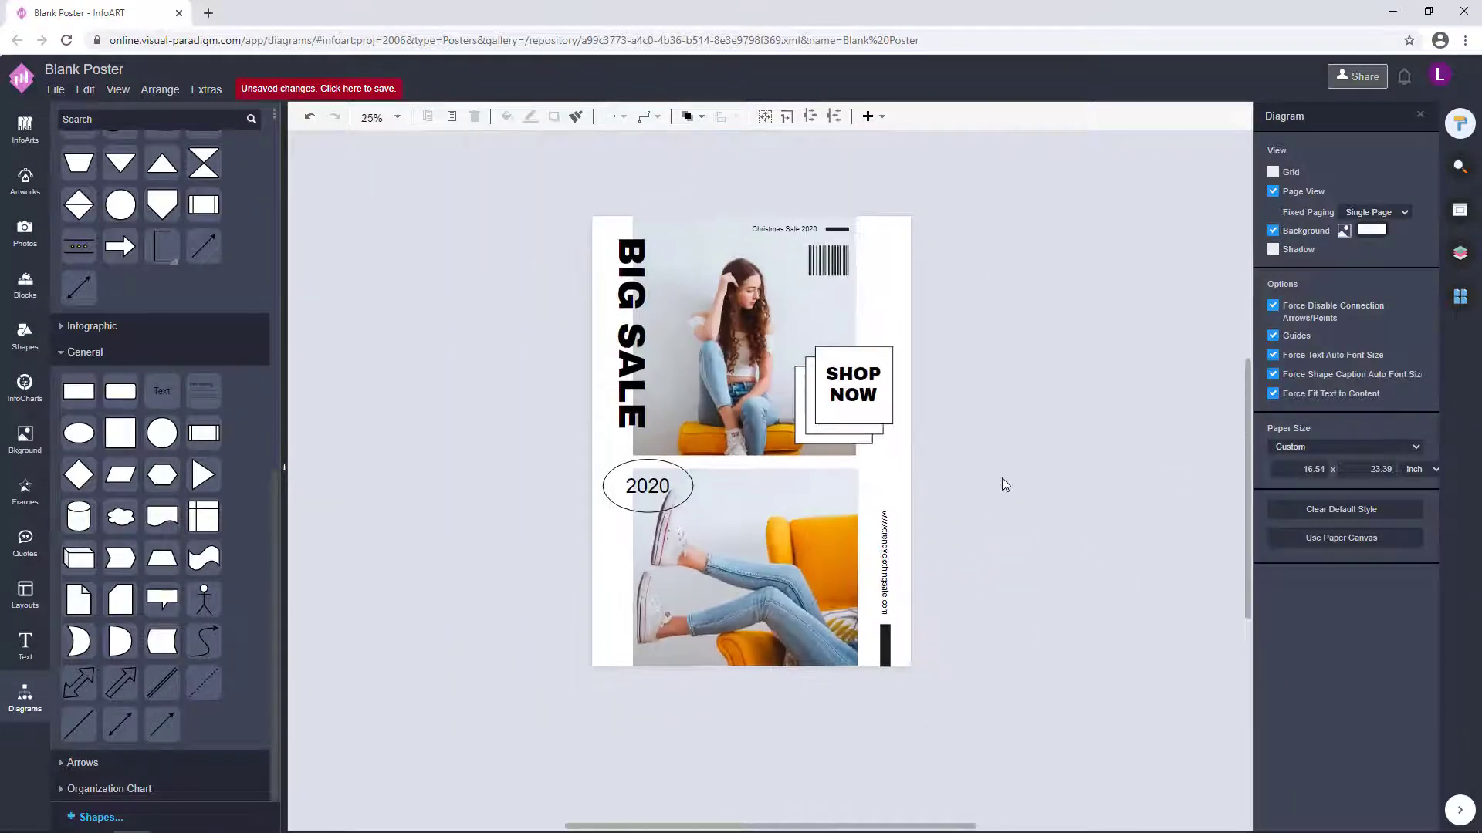
scroll(924, 592, up, 4)
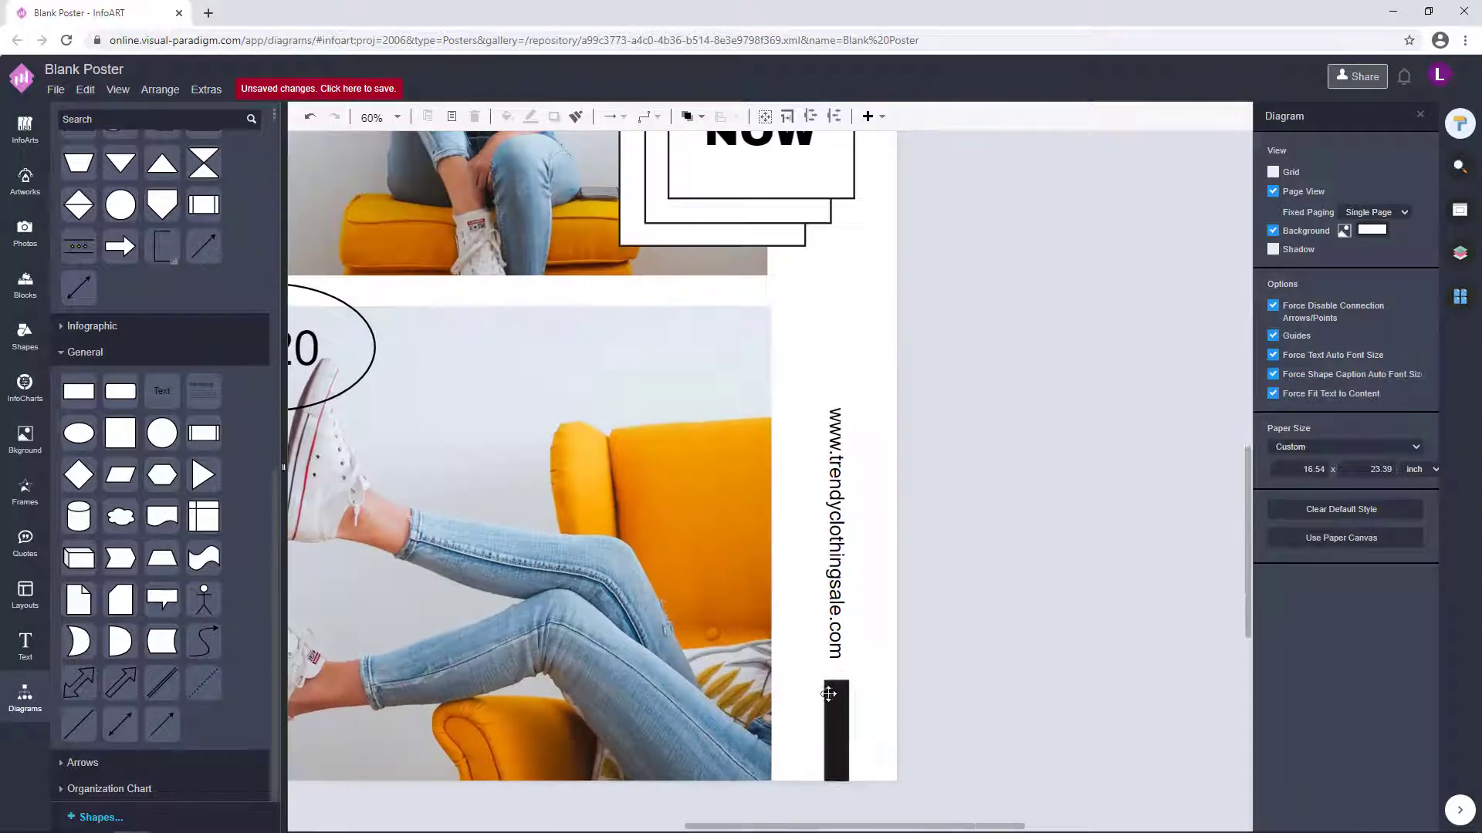
click(835, 733)
drag(845, 773, 844, 772)
click(941, 673)
scroll(940, 669, down, 5)
scroll(939, 667, up, 6)
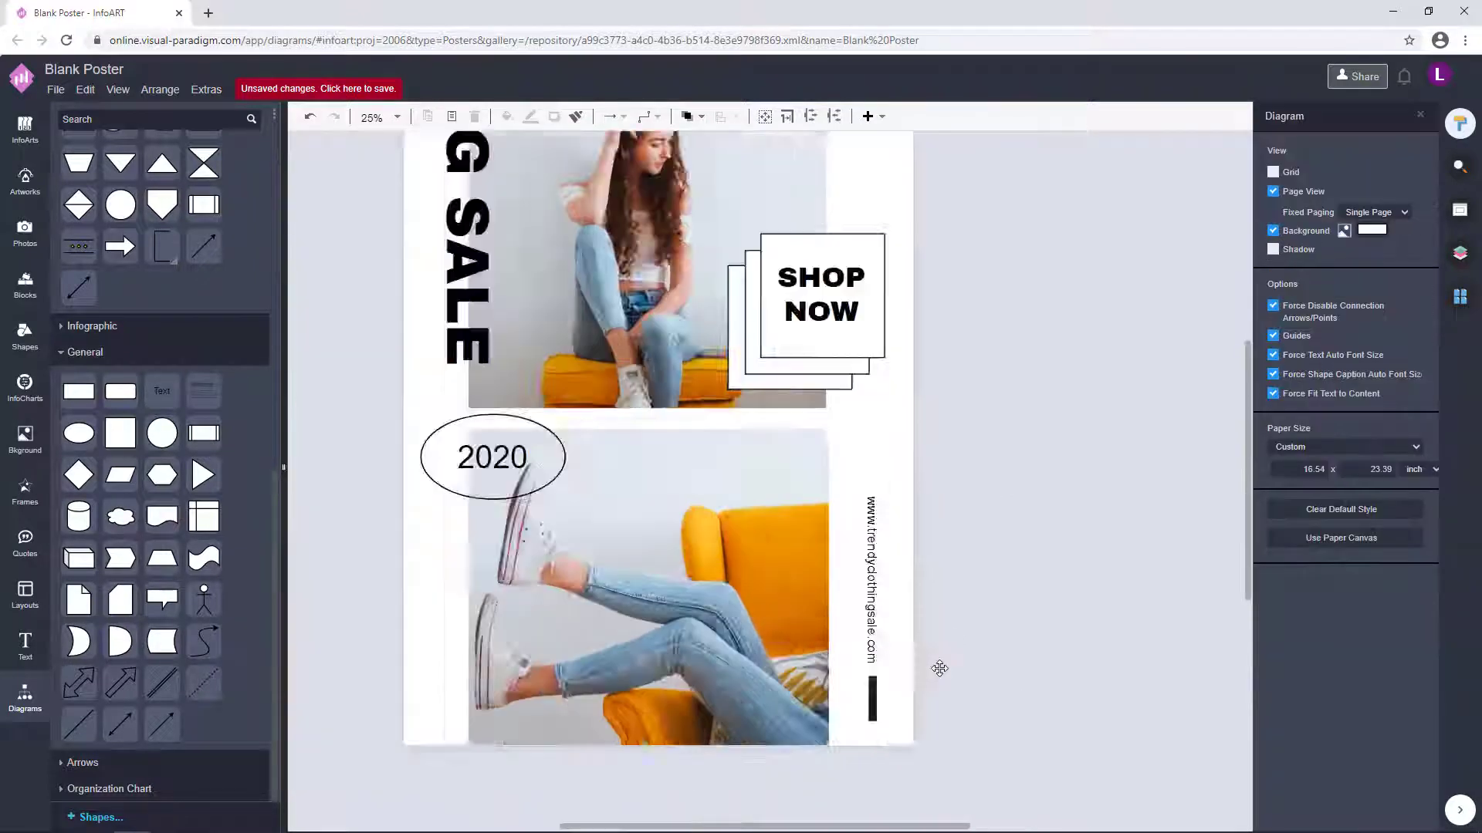
click(823, 721)
drag(833, 720, 829, 735)
click(933, 685)
scroll(933, 685, down, 5)
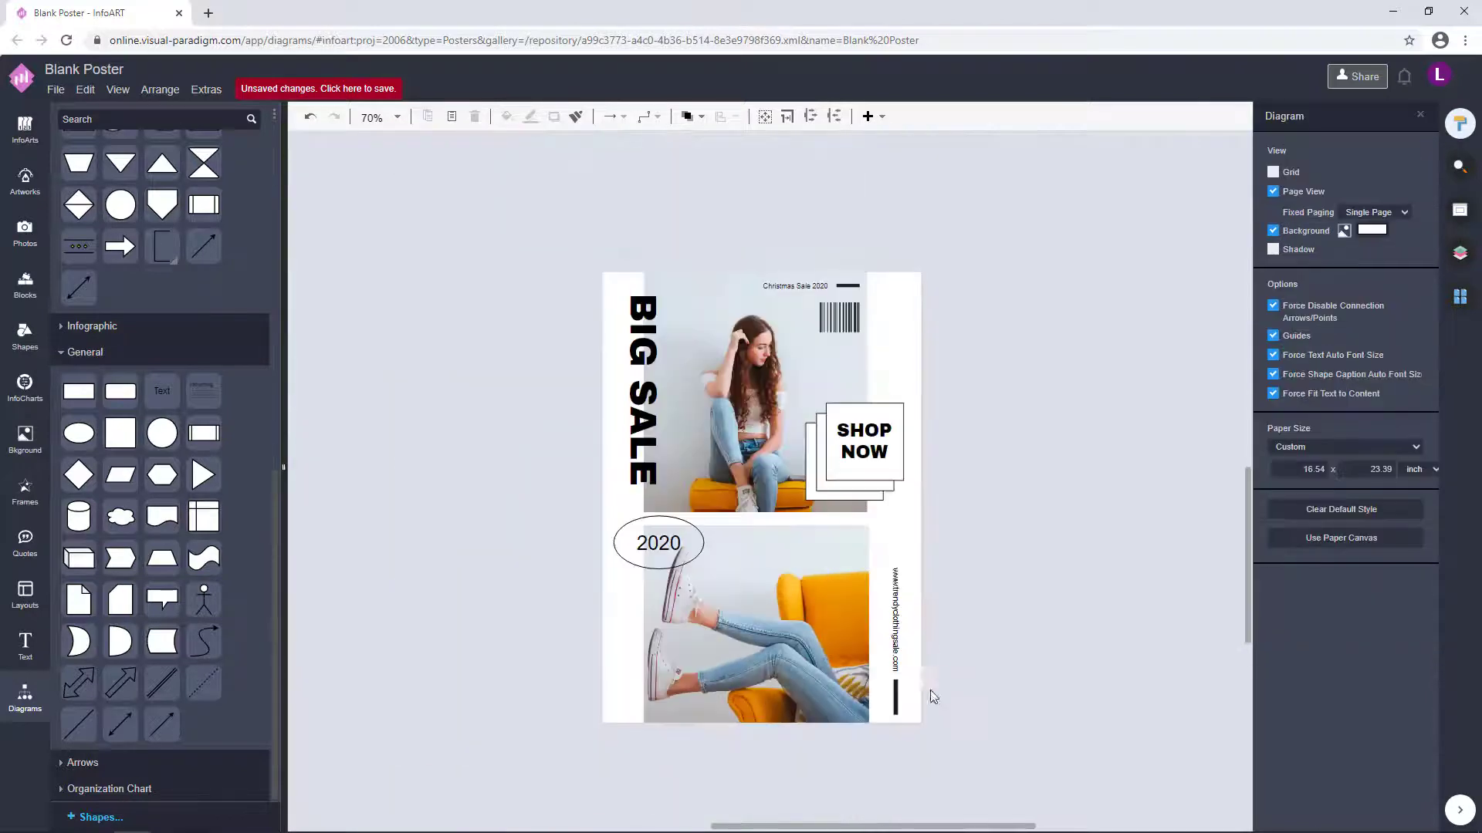
Slim the vertical bar slightly further under the web address
scroll(770, 569, up, 1)
click(886, 423)
click(1003, 439)
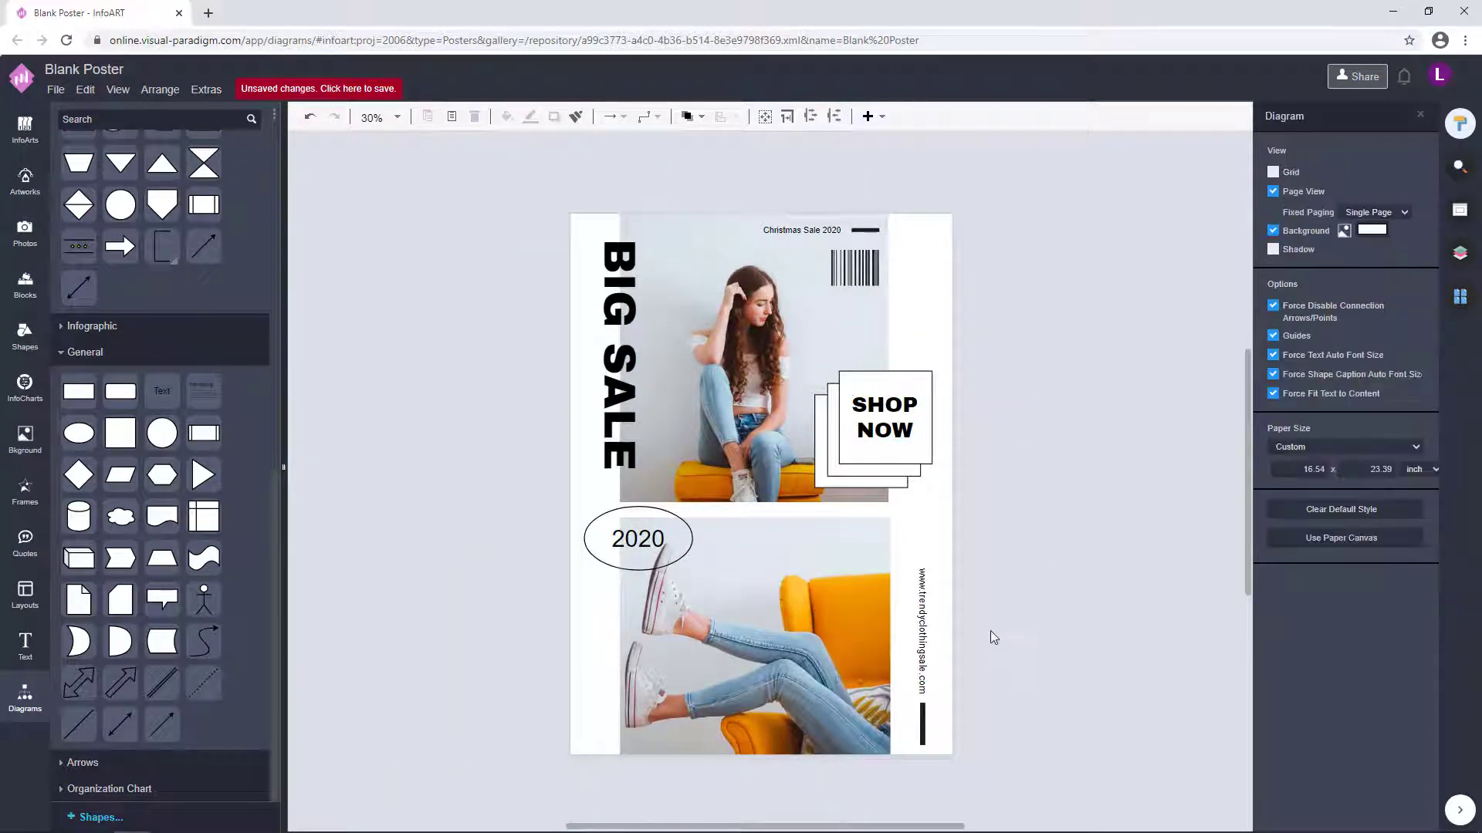
scroll(926, 725, up, 5)
click(922, 719)
drag(932, 719, 932, 719)
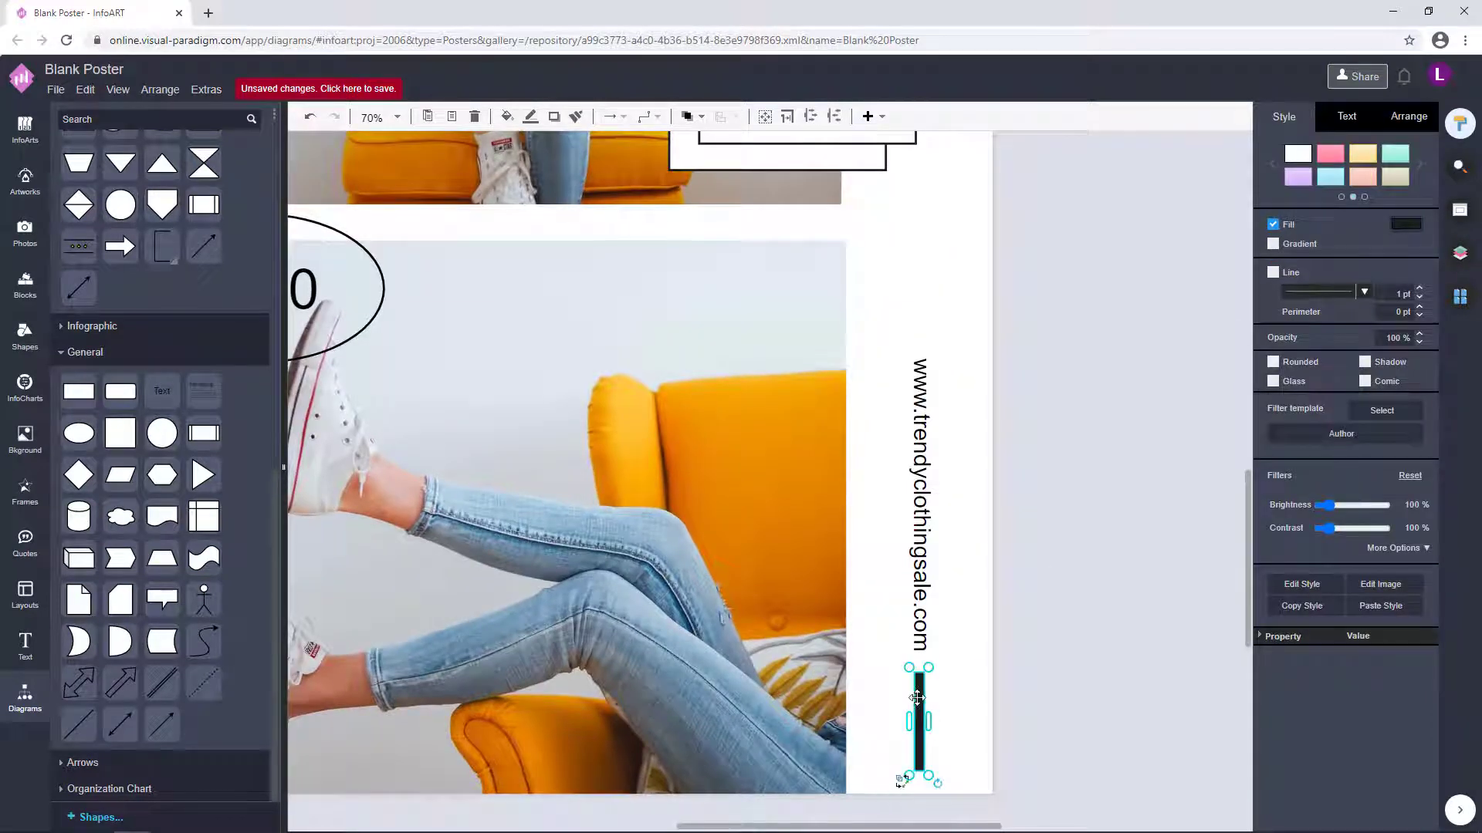
click(1013, 654)
scroll(1013, 655, down, 4)
scroll(1035, 653, up, 1)
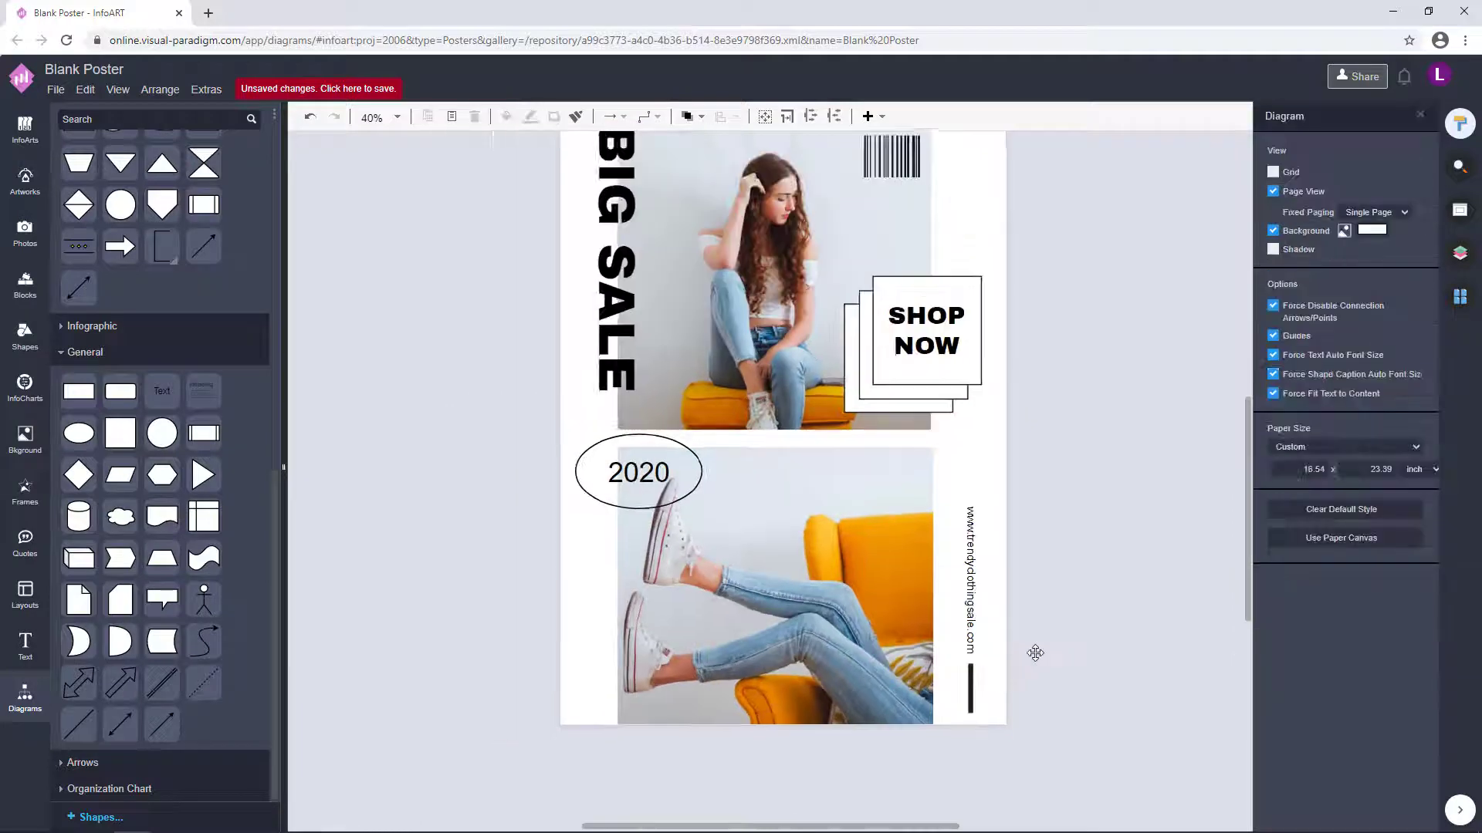
Change the font of the "Christmas Sale 2020", "2020" and web address texts to Bai Jamjuree
scroll(1035, 654, down, 1)
click(930, 602)
click(1347, 116)
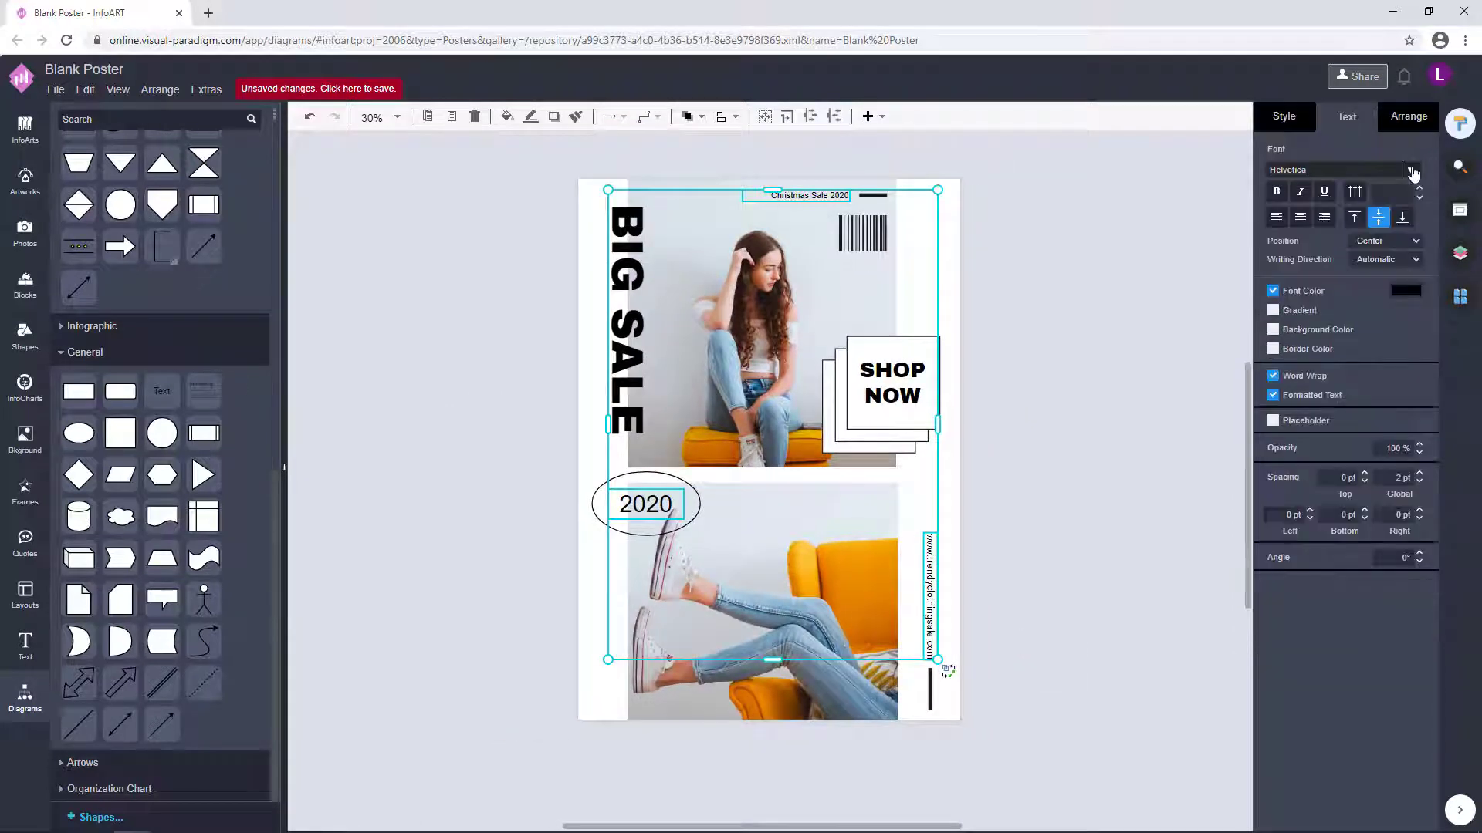
click(1409, 171)
click(1358, 468)
click(1411, 170)
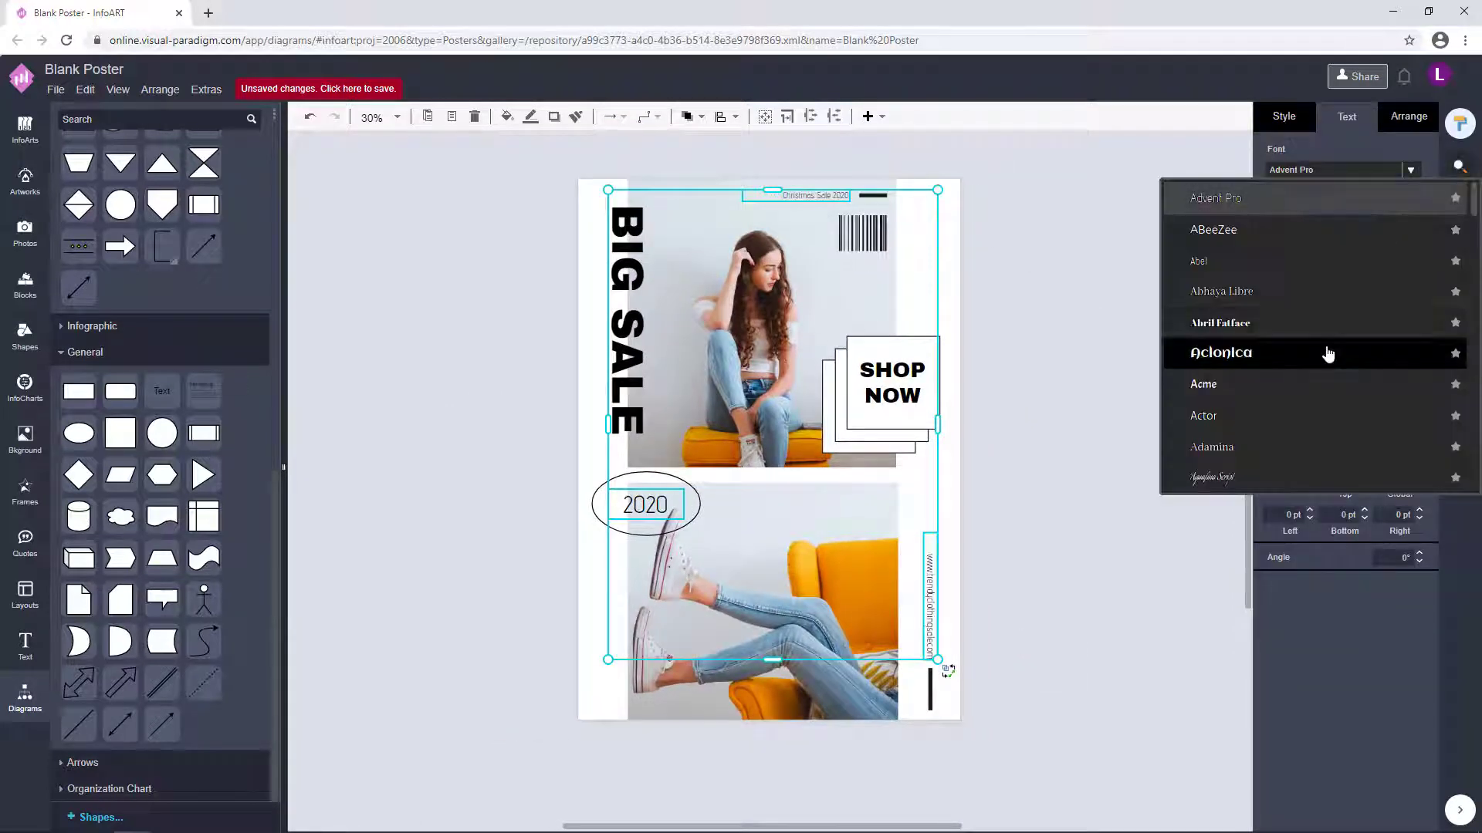
scroll(1324, 353, down, 5)
scroll(1324, 355, down, 10)
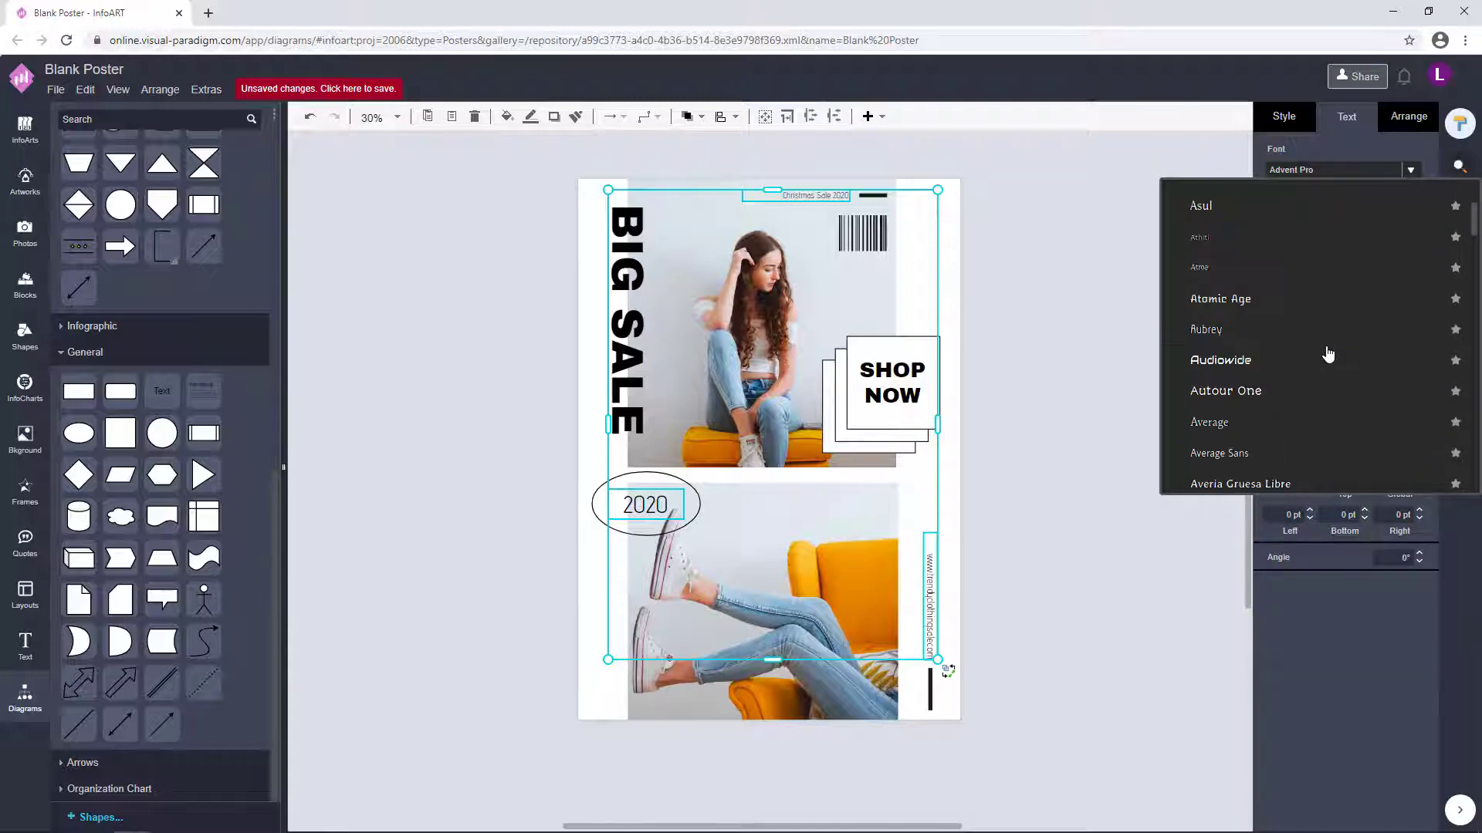
click(1006, 483)
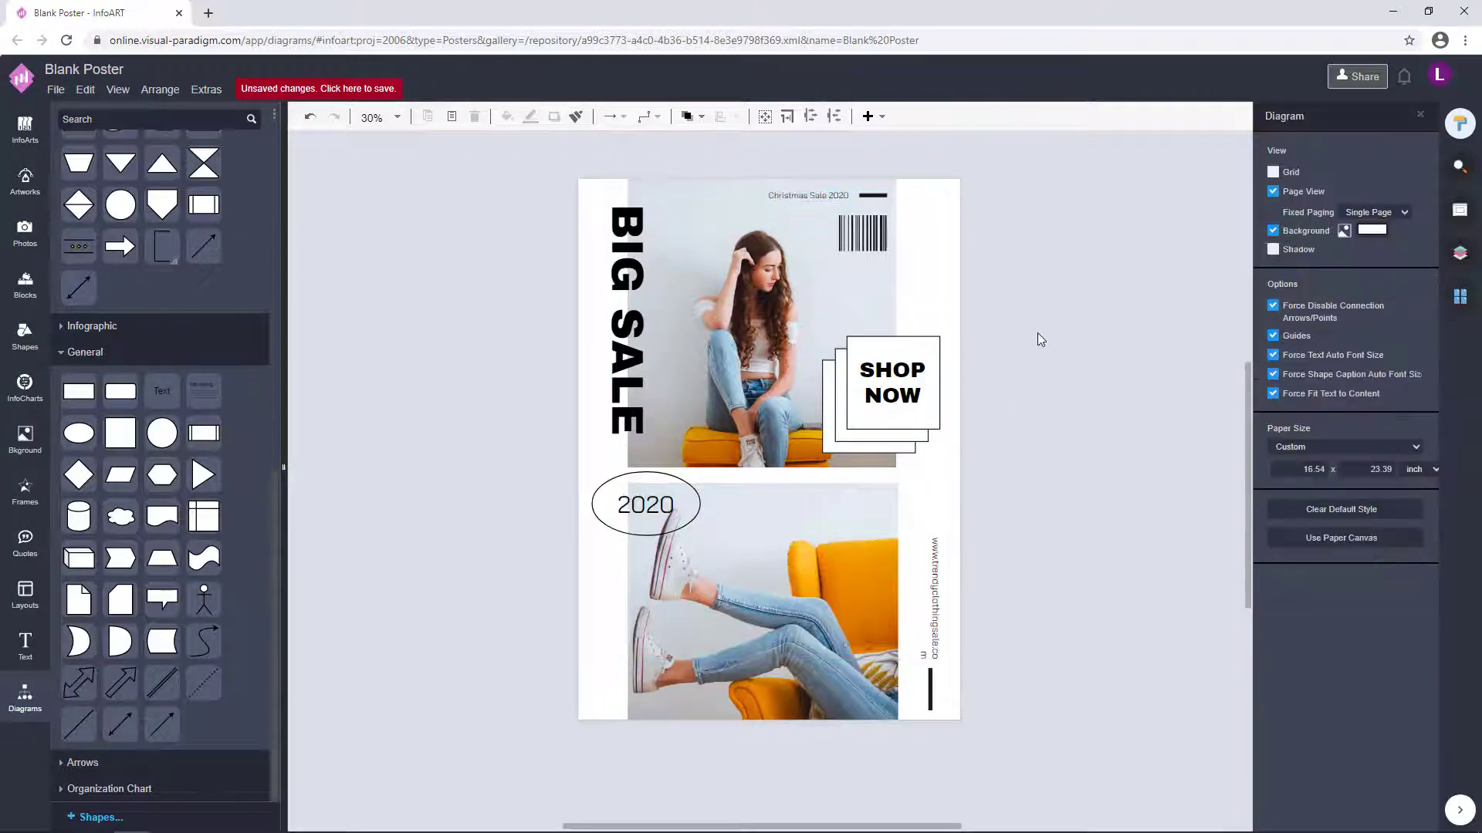
Lengthen the web address text box upward so the whole address fits on a single vertical line
scroll(992, 594, up, 5)
click(850, 568)
drag(837, 440, 838, 383)
click(961, 388)
scroll(1003, 503, down, 6)
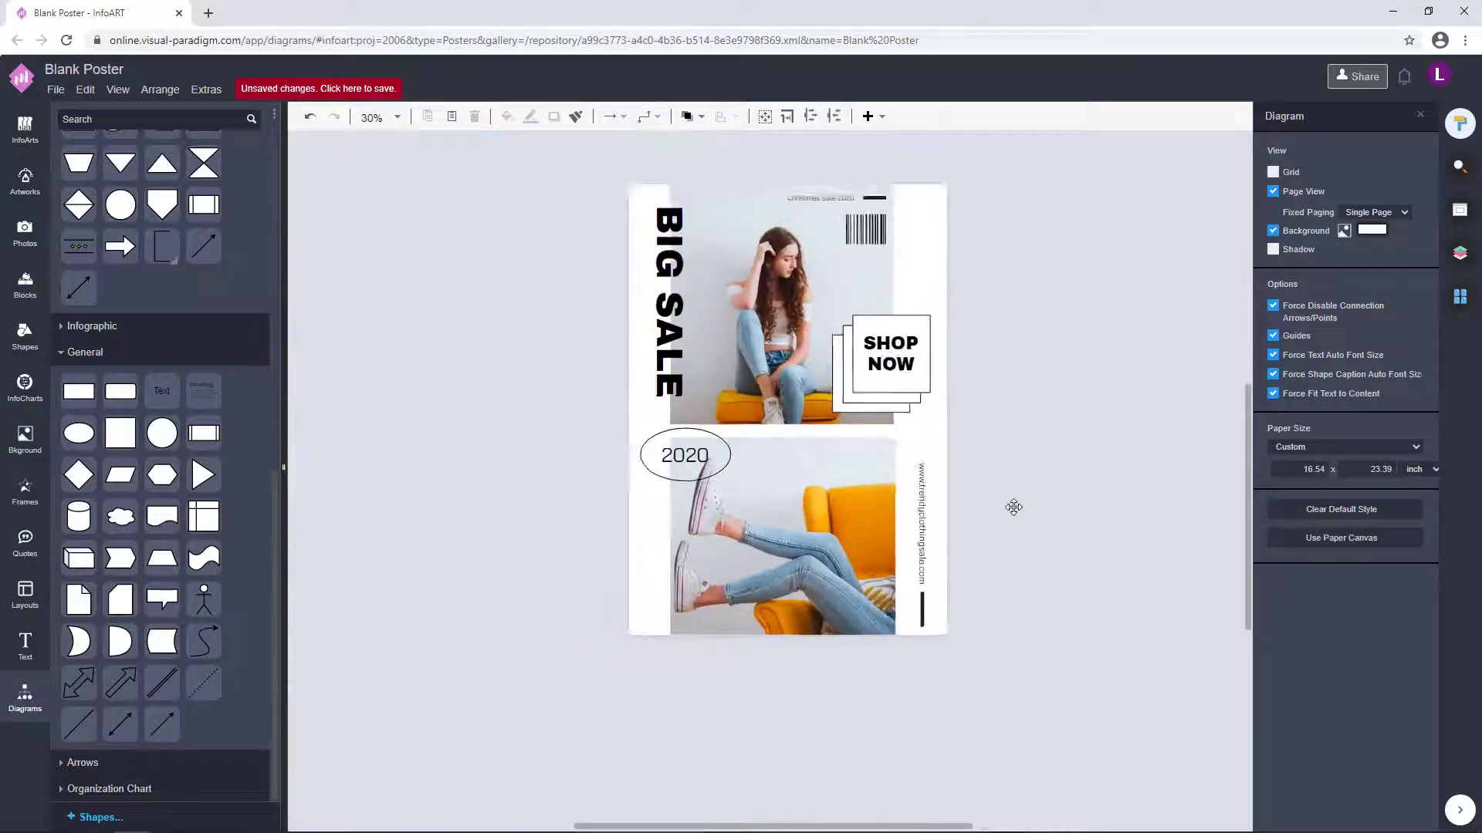
scroll(1013, 507, down, 1)
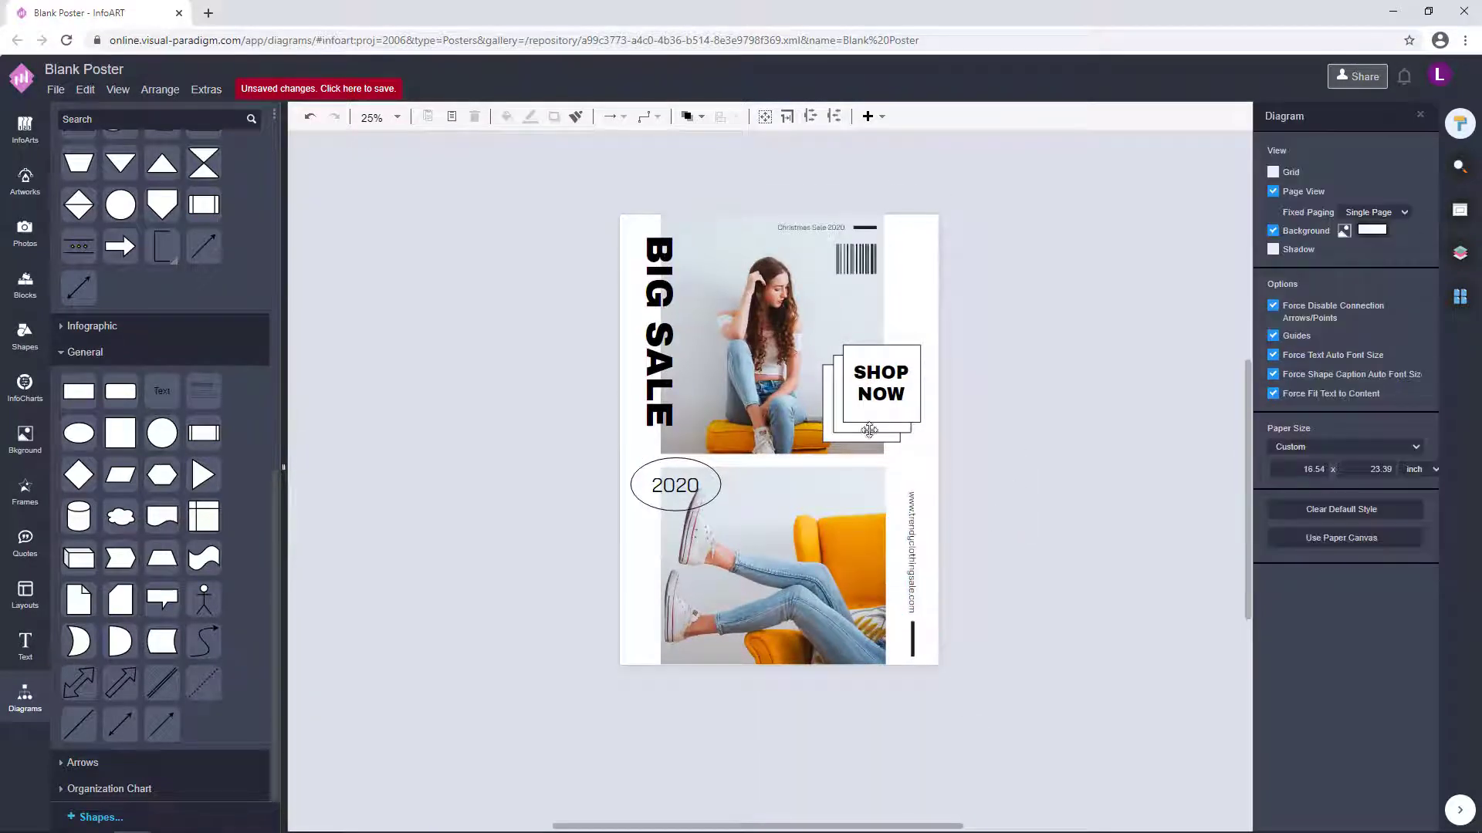
Set the "Christmas Sale 2020" text size to 48 pt and widen its text box to fit on one line
double_click(826, 228)
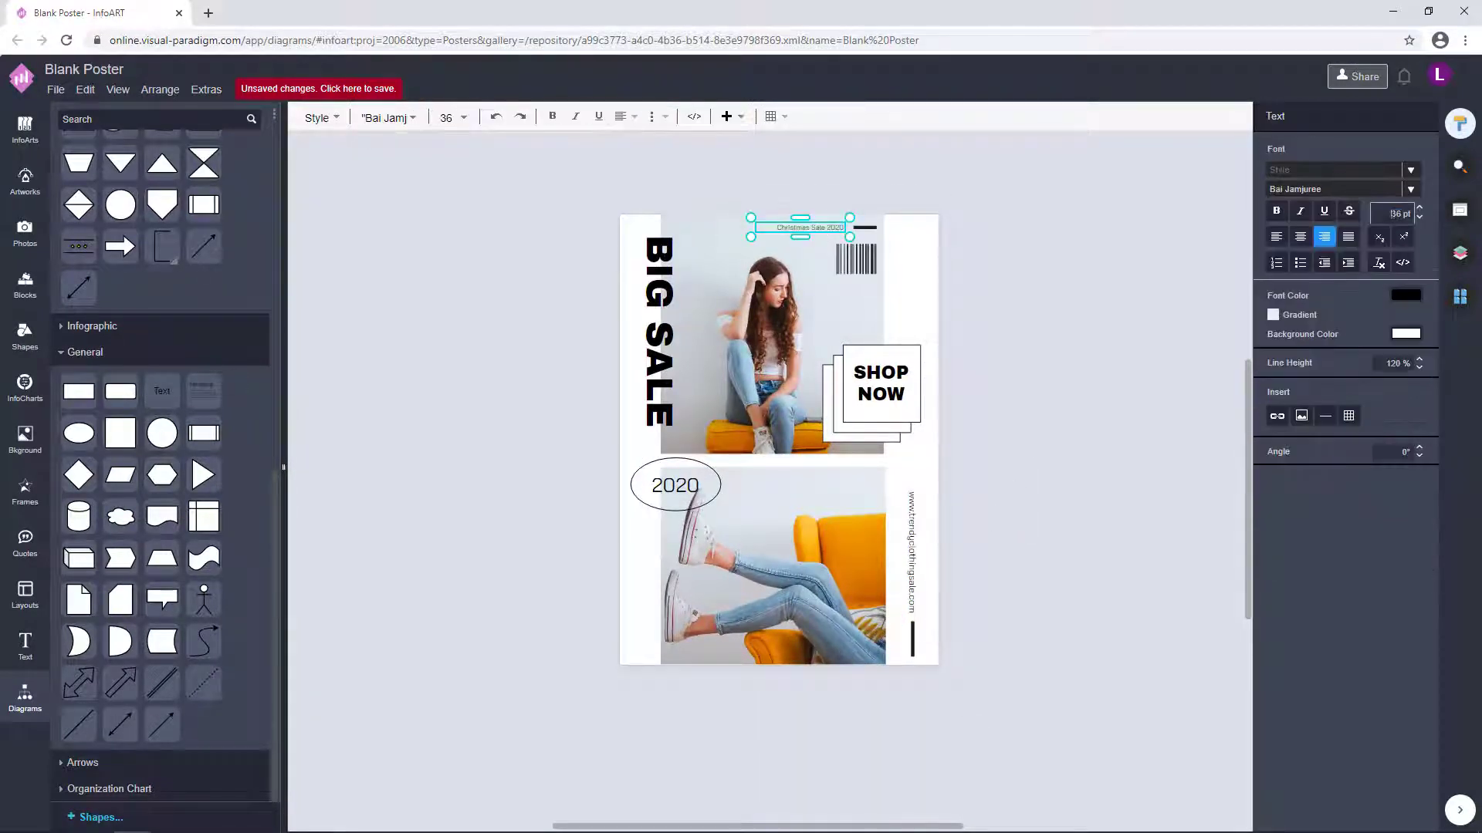
text(48)
key(Return)
click(1032, 262)
scroll(836, 274, up, 5)
drag(636, 159, 596, 159)
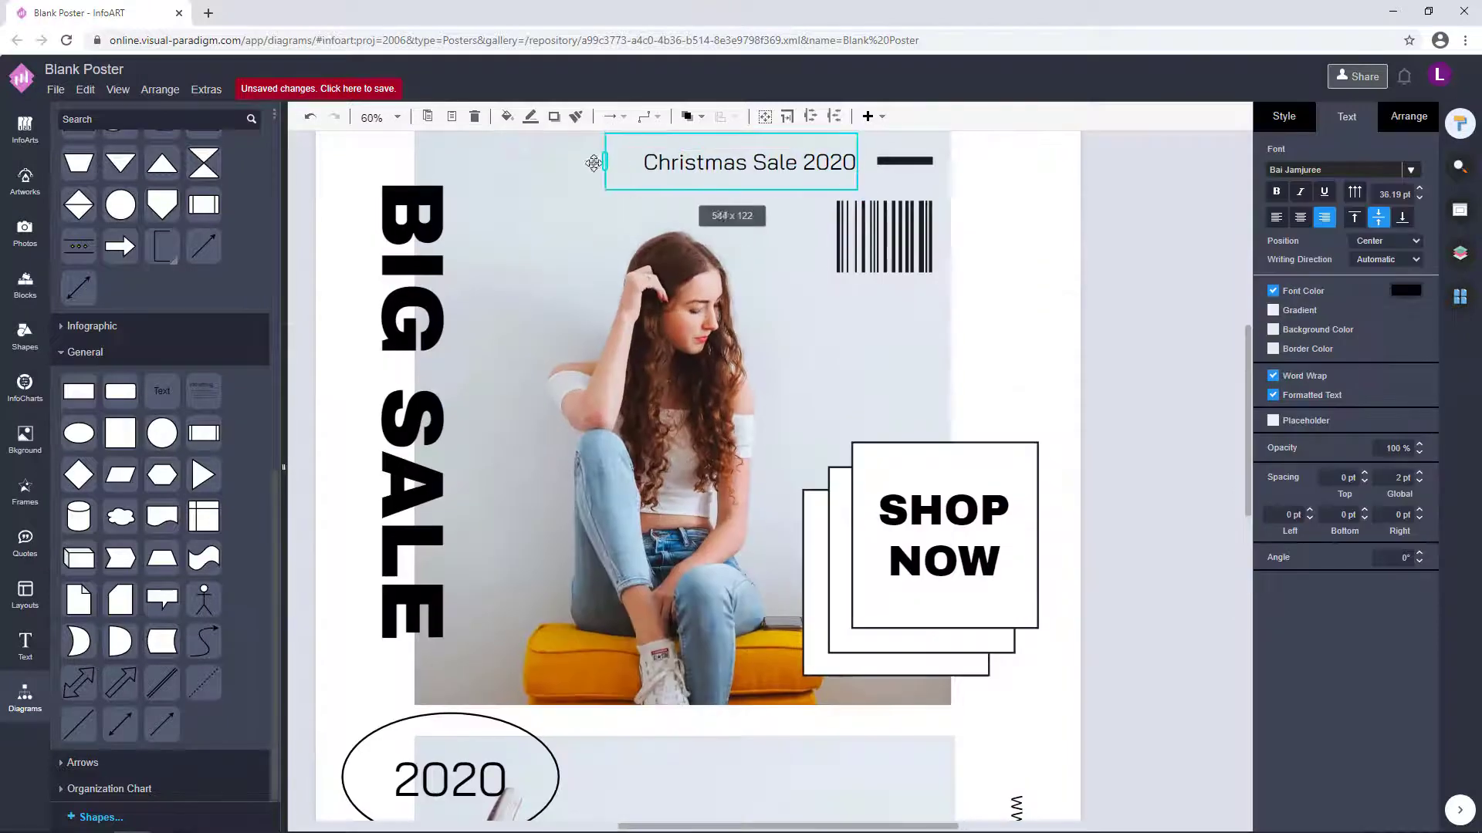
double_click(806, 154)
drag(1375, 214, 1467, 224)
text(48)
key(Return)
click(1190, 414)
scroll(1064, 394, down, 5)
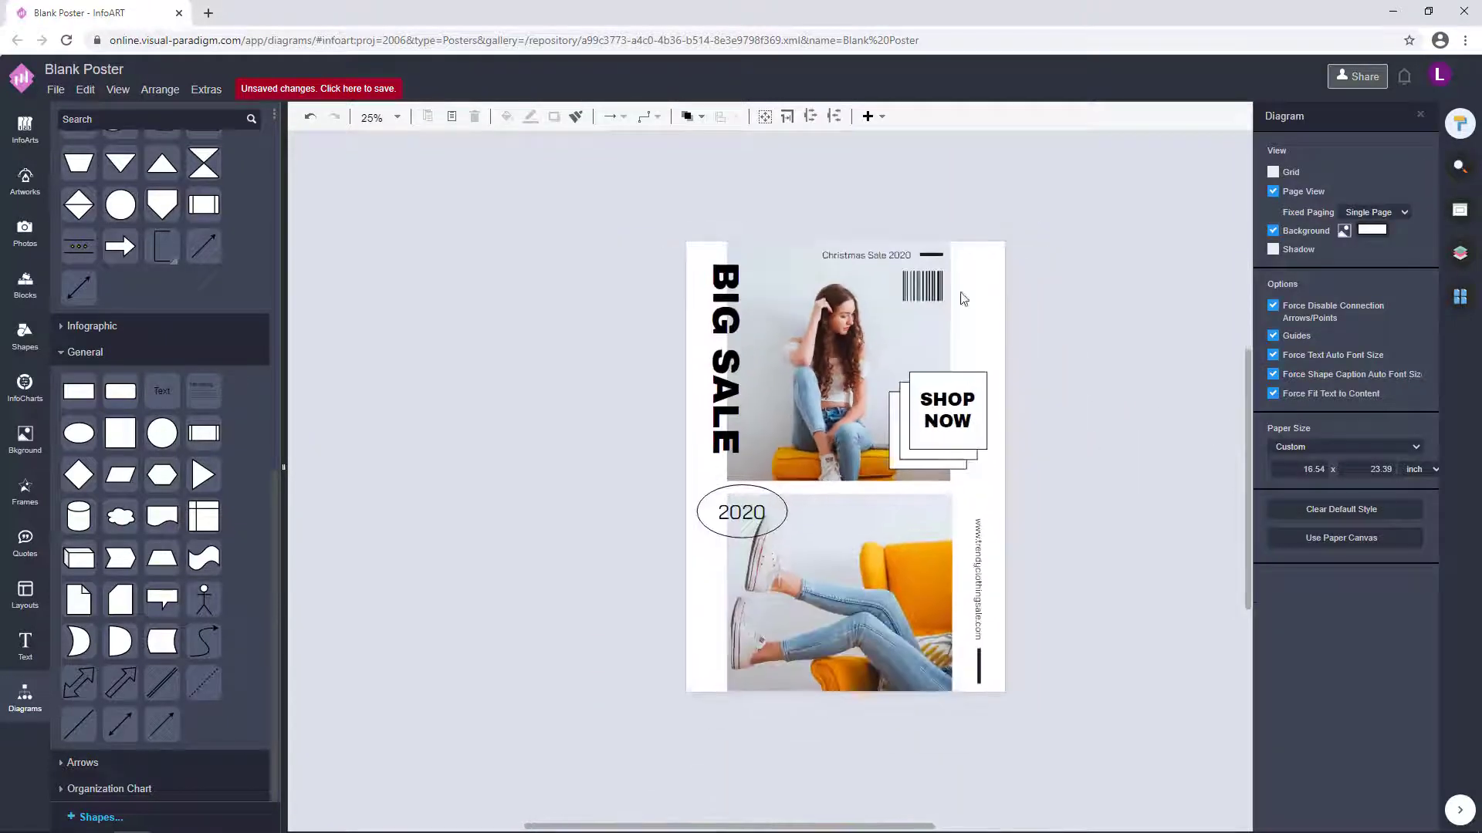
Extend the black bar beside "Christmas Sale 2020" rightward to the page edge
scroll(962, 245, up, 6)
click(879, 266)
drag(916, 262, 1068, 282)
drag(970, 239, 969, 258)
click(1111, 304)
scroll(1112, 304, down, 4)
drag(1111, 304, 1007, 222)
Adjust the horizontal bar's thickness to match the vertical bar under the web address
click(967, 704)
click(1408, 117)
click(1104, 254)
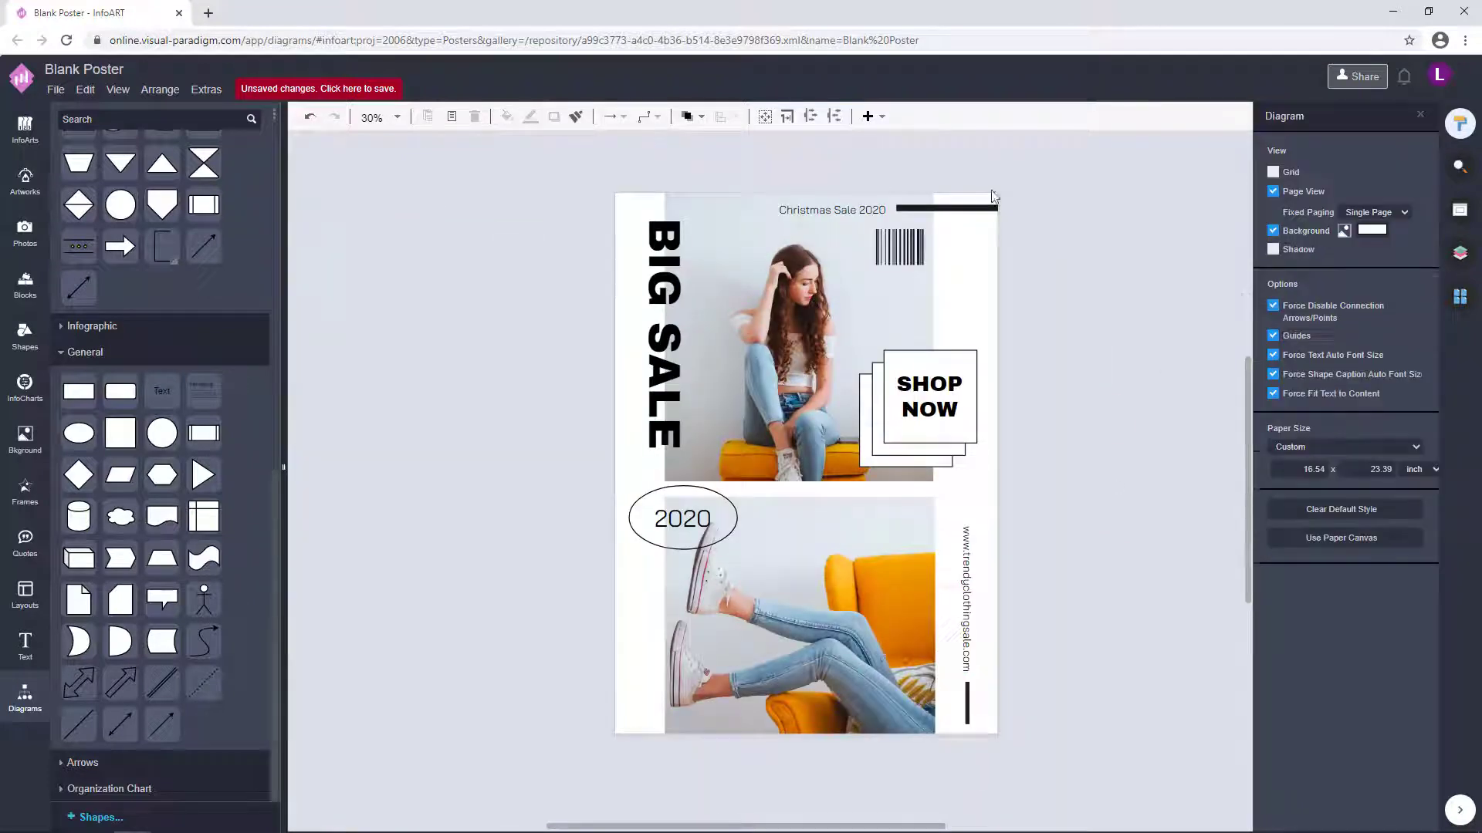
scroll(973, 186, up, 4)
click(974, 237)
key(Return)
click(929, 345)
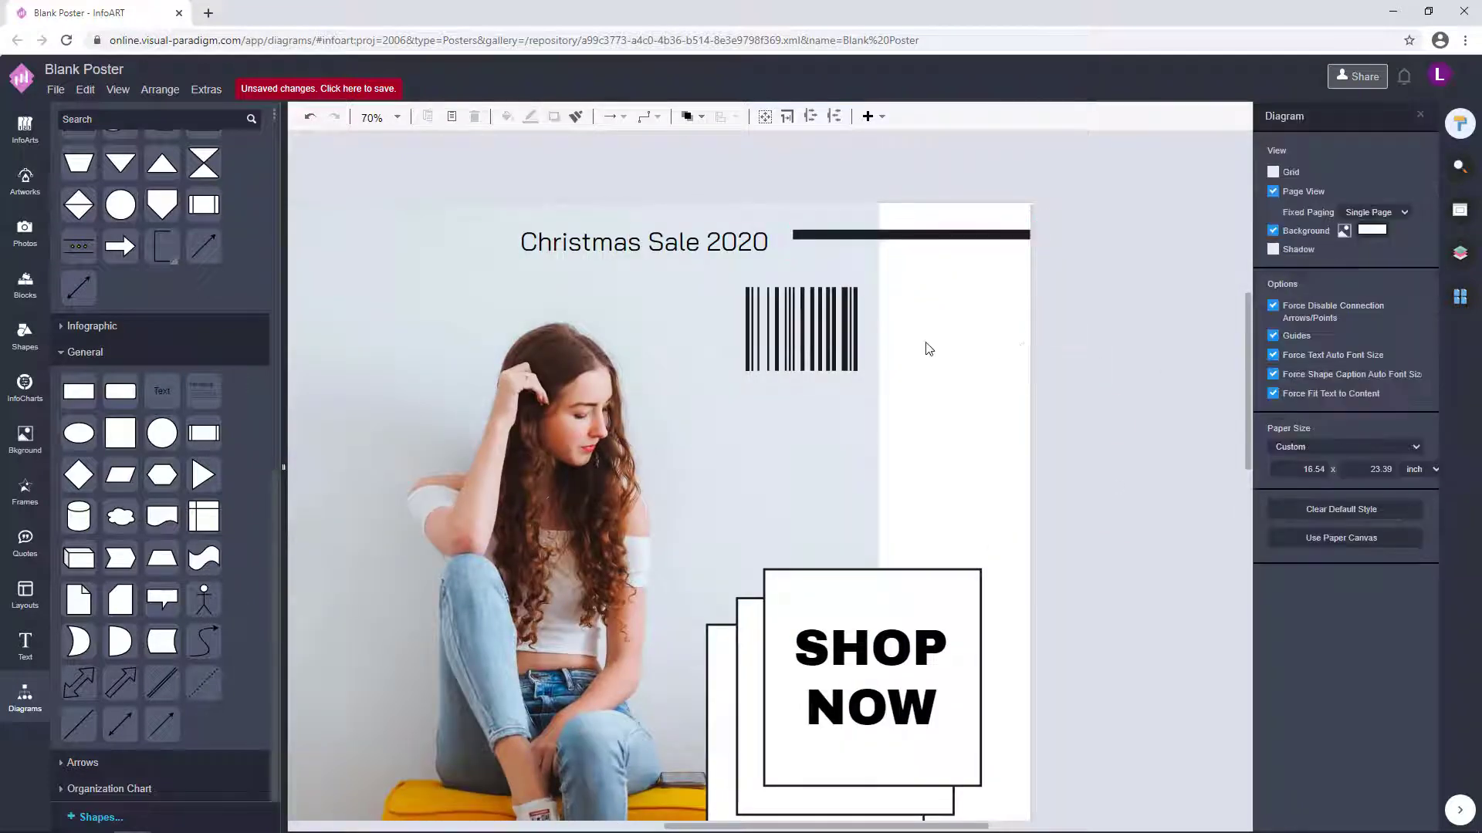
scroll(953, 239, down, 5)
Shift the "Christmas Sale 2020" text and its bar slightly left, leaving a small gap to the page edge
scroll(933, 274, up, 4)
click(936, 249)
shift+click(842, 252)
drag(936, 249, 963, 256)
click(1077, 300)
Place the barcode in the white right margin, aligned under the end of the horizontal bar
scroll(1077, 300, down, 3)
drag(1077, 300, 1122, 352)
scroll(1122, 352, down, 2)
click(938, 204)
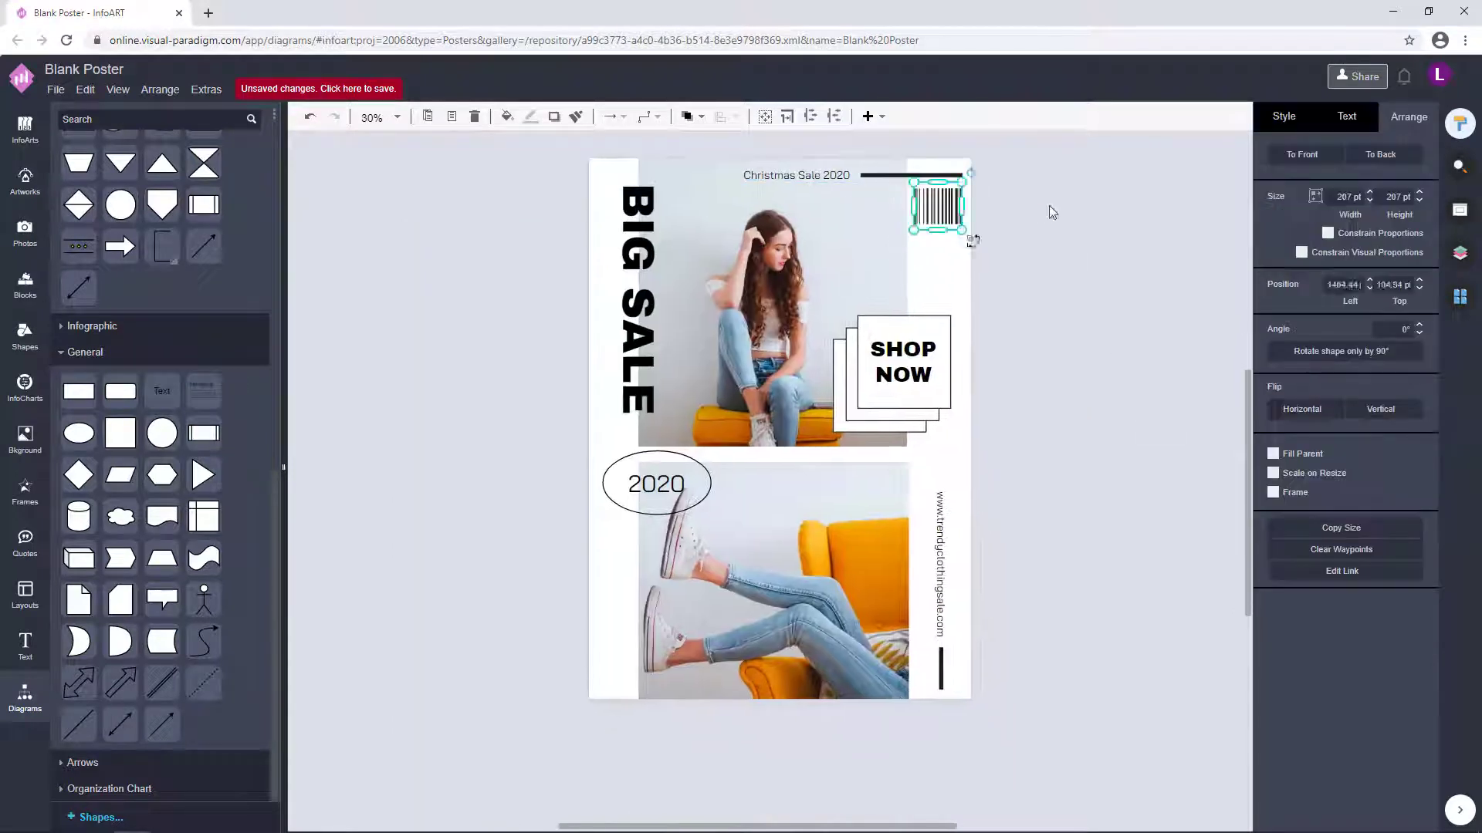
click(1065, 206)
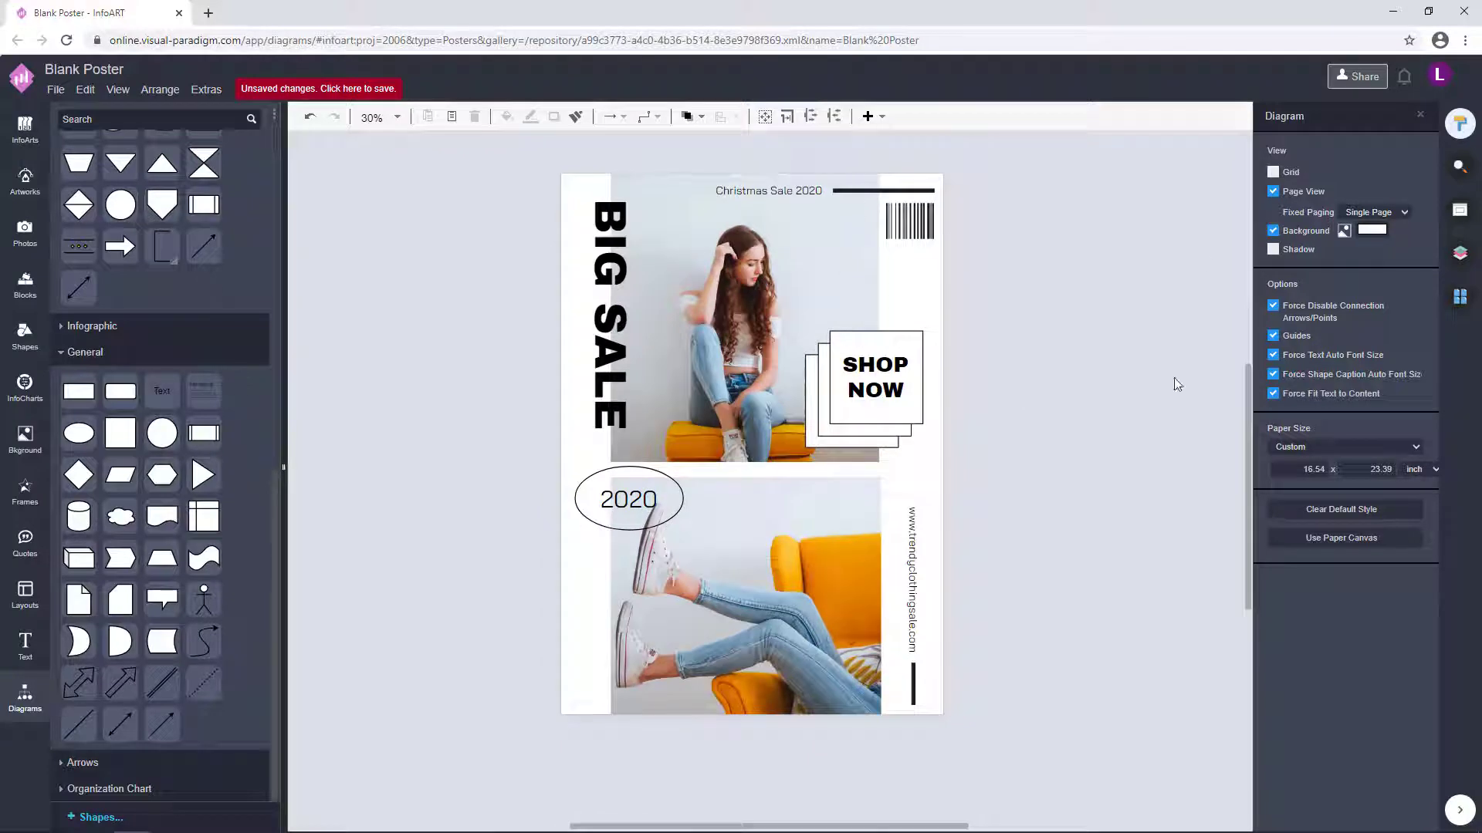
Move the "2020" text and its ellipse slightly up on the page
drag(1061, 432, 1044, 428)
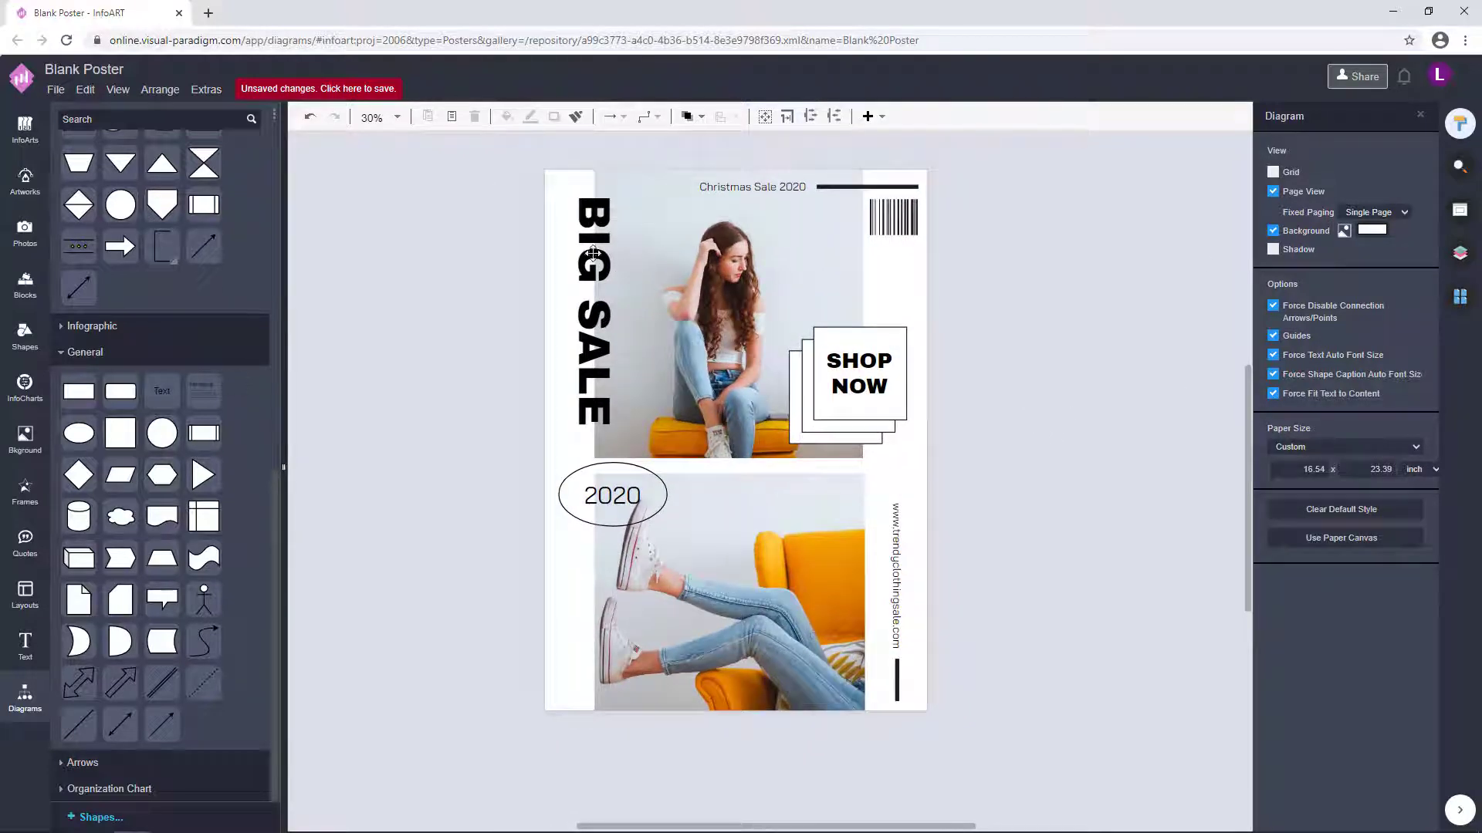
drag(619, 503, 619, 495)
click(965, 502)
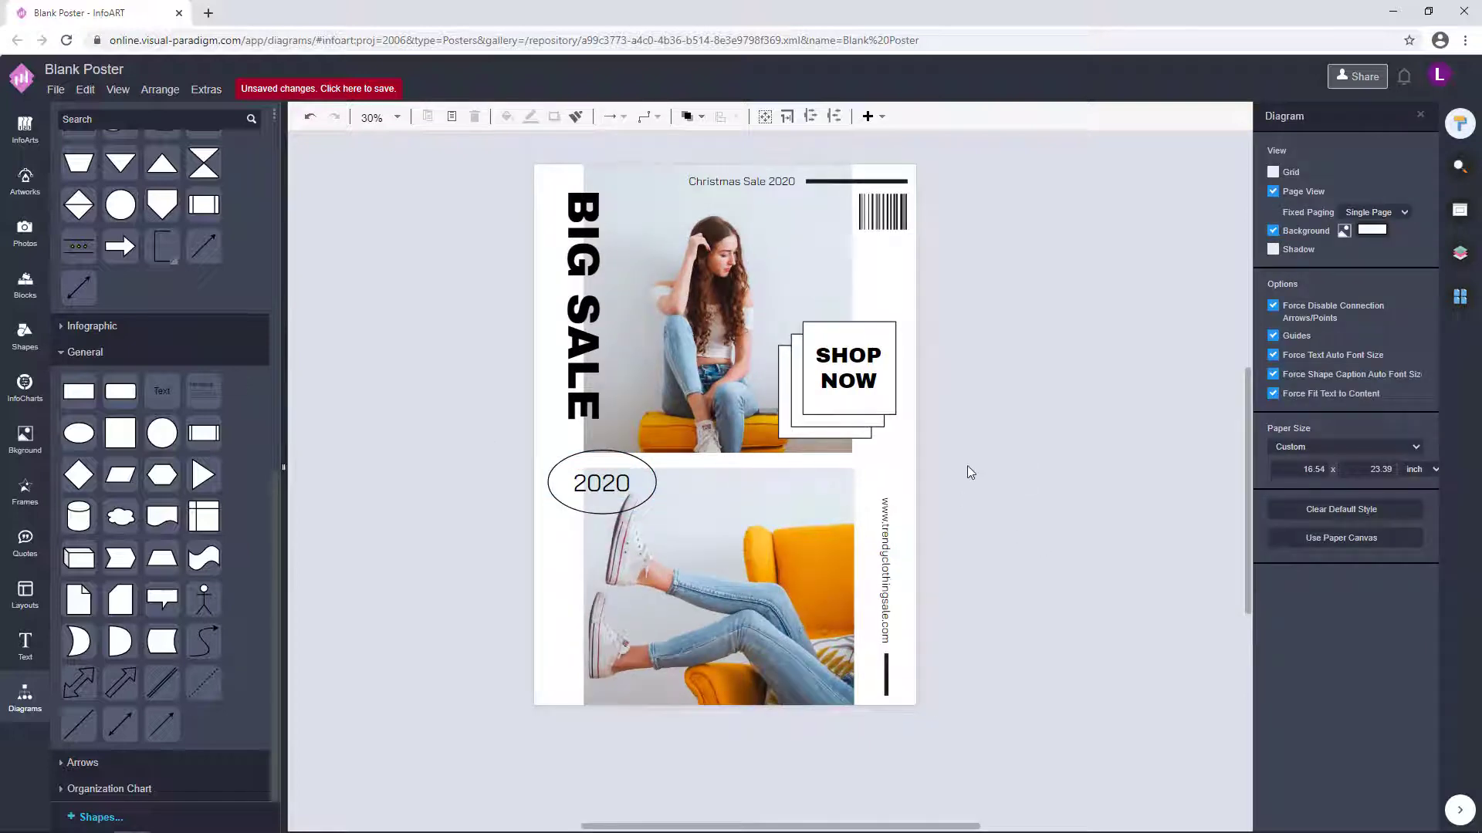
Try a white fill on the "2020" ellipse
click(602, 483)
click(1091, 447)
scroll(978, 494, down, 1)
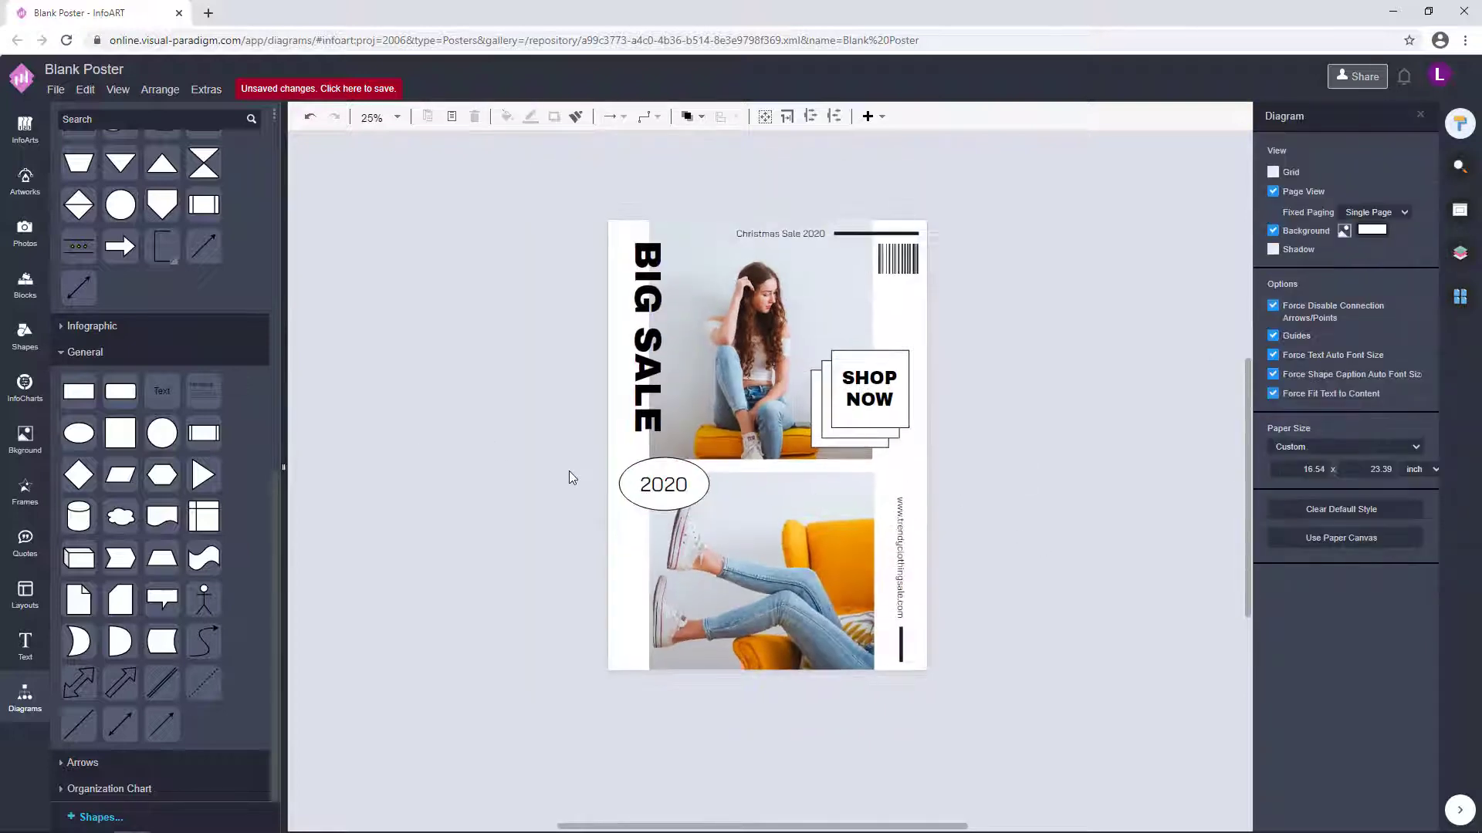
key(ctrl+z)
drag(1104, 464, 1075, 469)
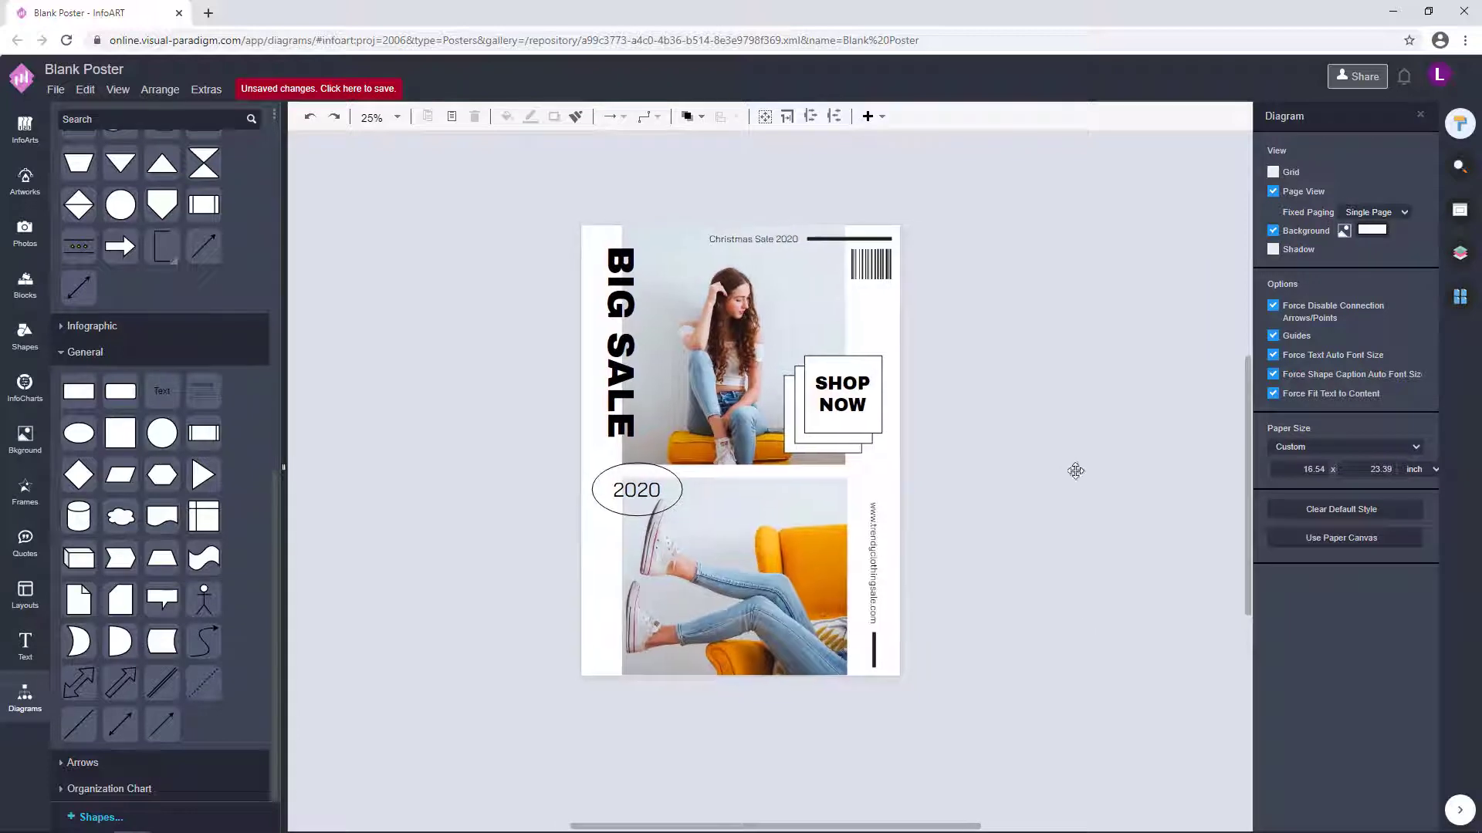
Move the barcode onto the upper photo, beside the top of the "BIG SALE" headline
click(870, 264)
click(959, 520)
scroll(962, 532, up, 1)
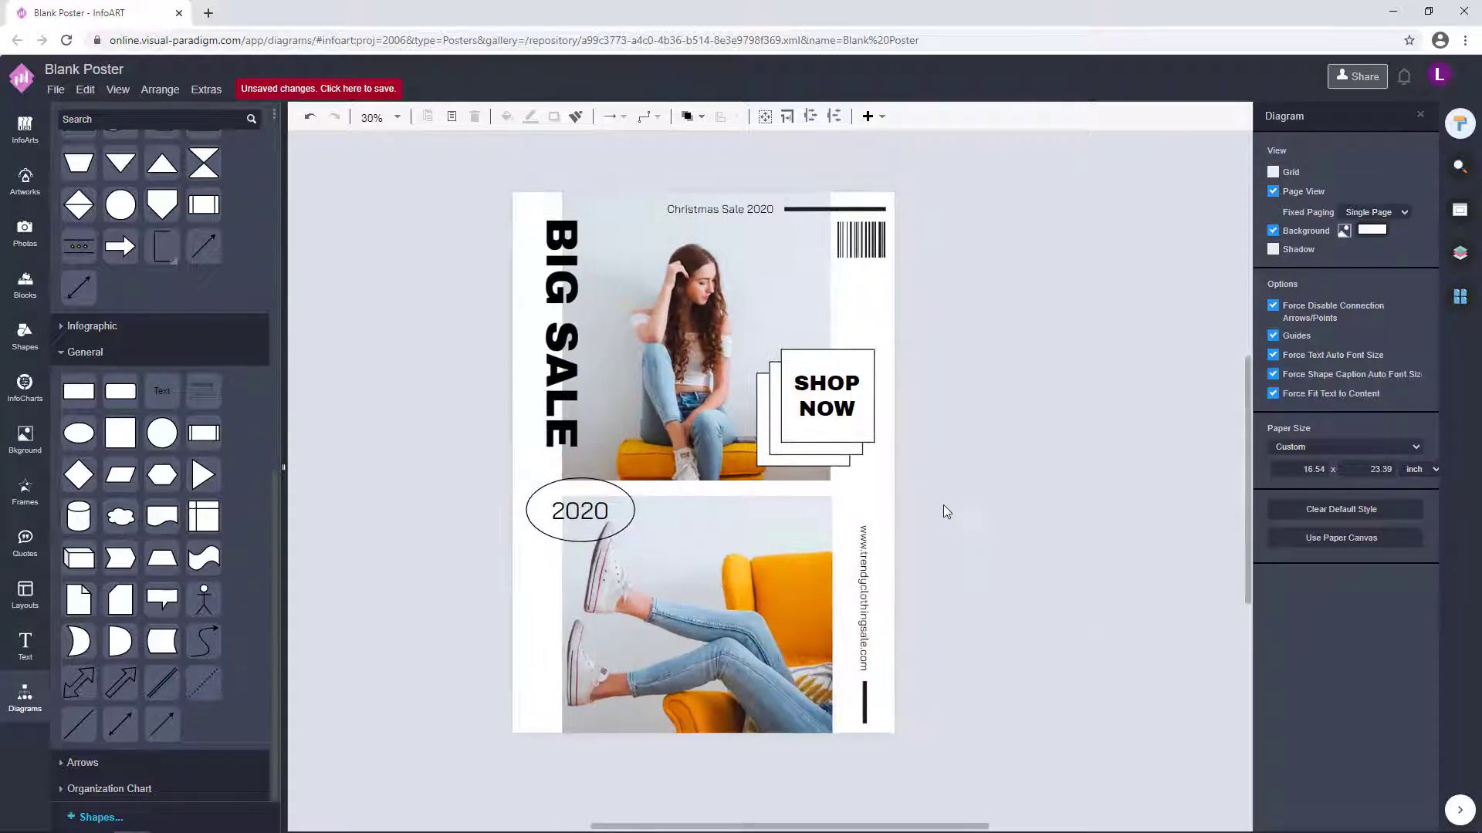
drag(868, 250, 618, 247)
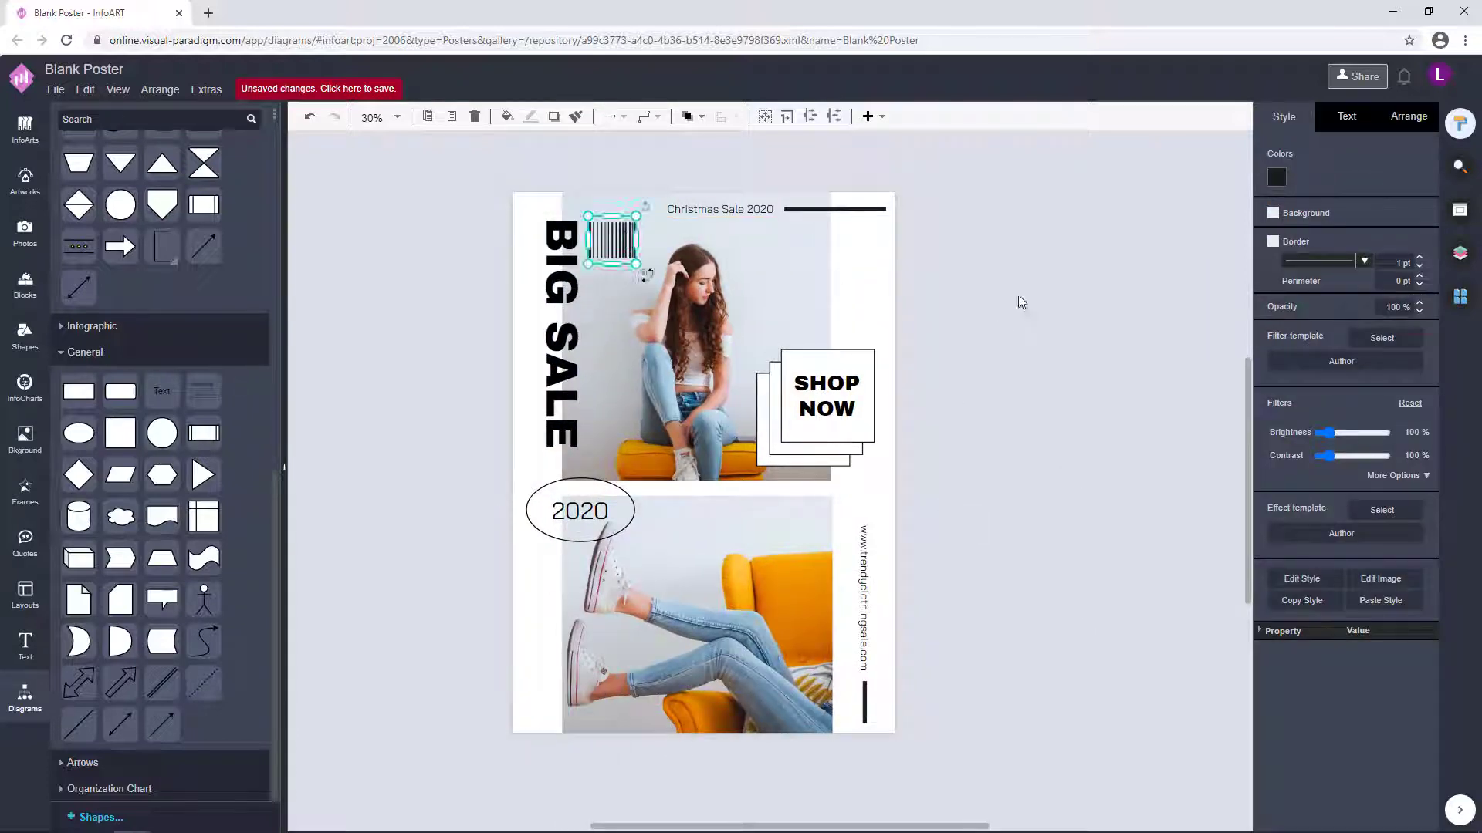
click(1019, 301)
Nudge the barcode closer to the headline and level with its top edge
click(680, 285)
click(1019, 301)
drag(679, 284, 678, 282)
click(1019, 301)
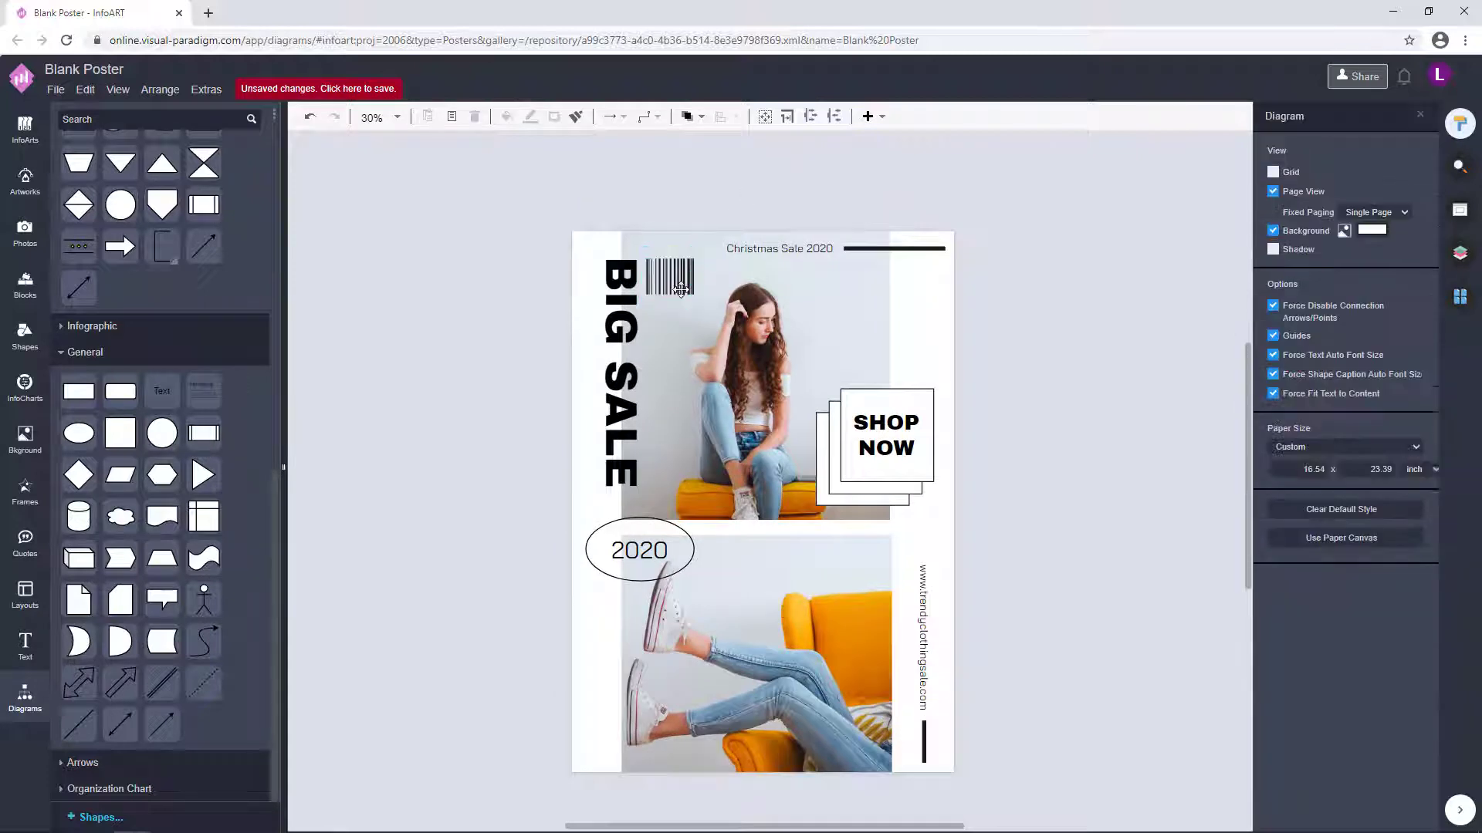
click(683, 279)
click(1019, 301)
scroll(1034, 492, down, 1)
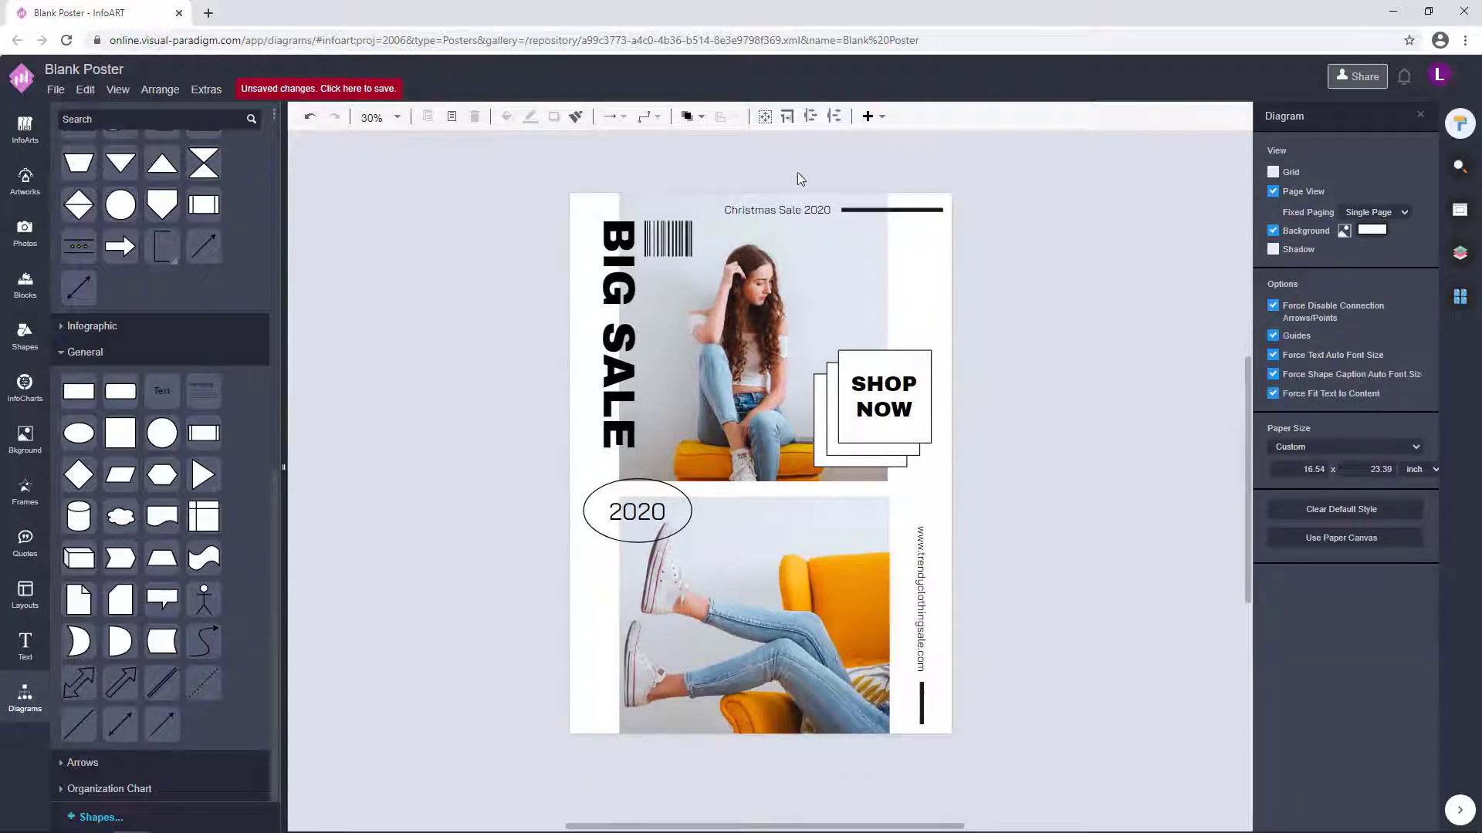
click(711, 171)
click(1010, 415)
scroll(1010, 415, down, 1)
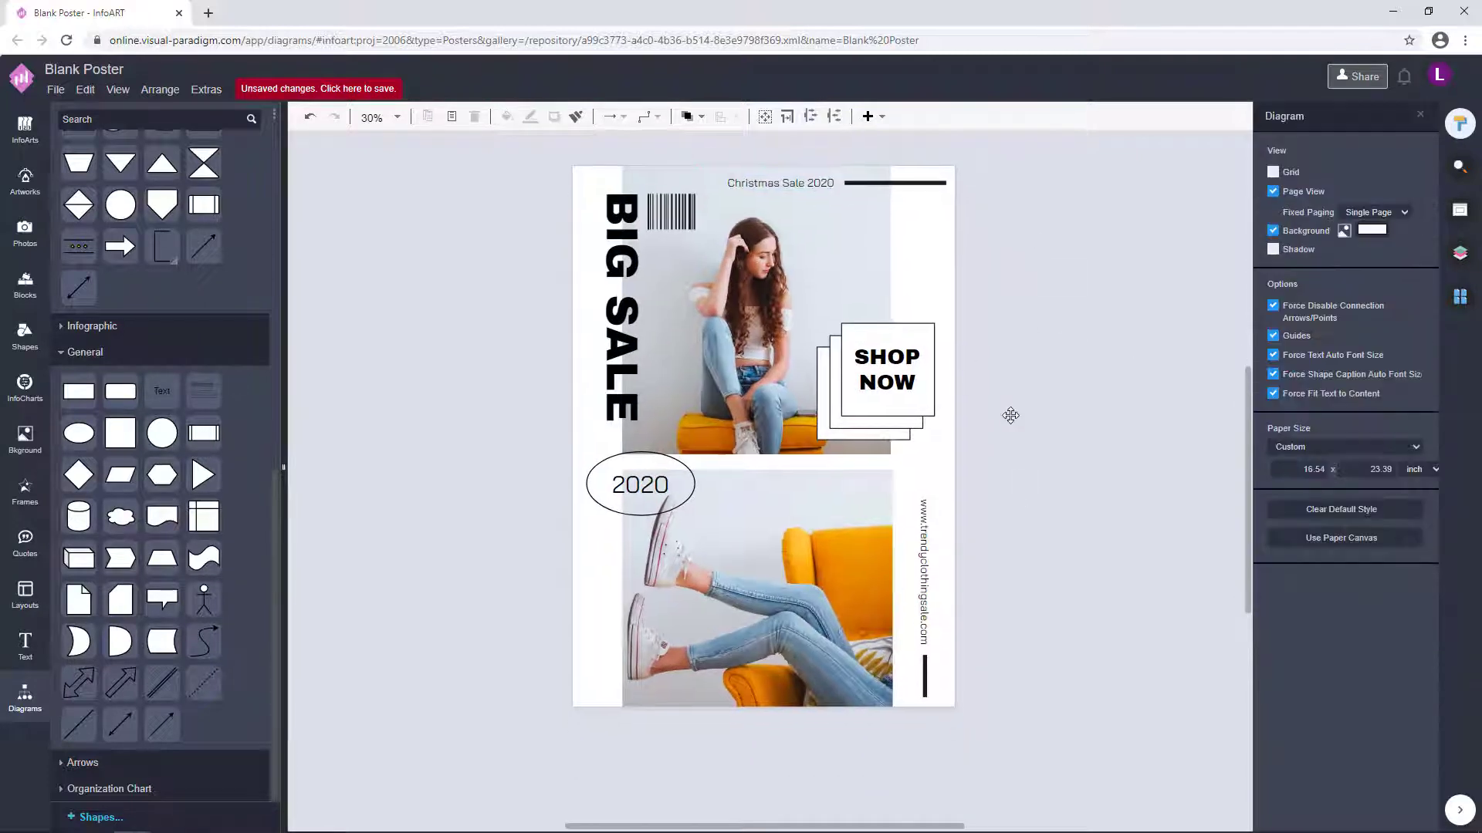
Make the "2020" text bold and thicken the outline of its ellipse
click(658, 483)
click(1347, 117)
click(1061, 524)
scroll(1061, 525, down, 1)
click(692, 450)
click(1304, 122)
click(1064, 325)
Set the outline width of the three stacked "SHOP NOW" squares to 4 pt
click(932, 370)
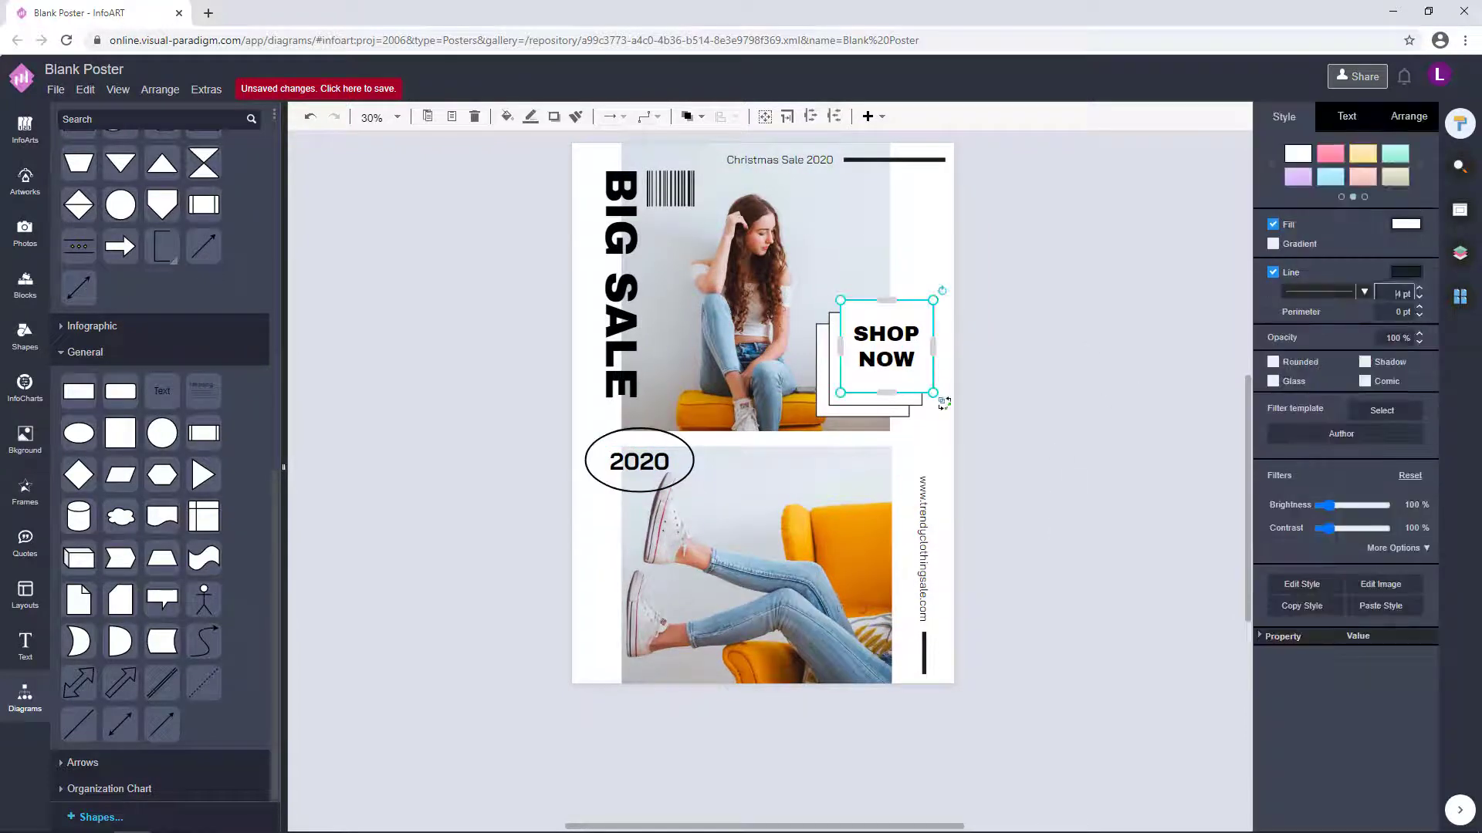
click(1054, 362)
click(920, 403)
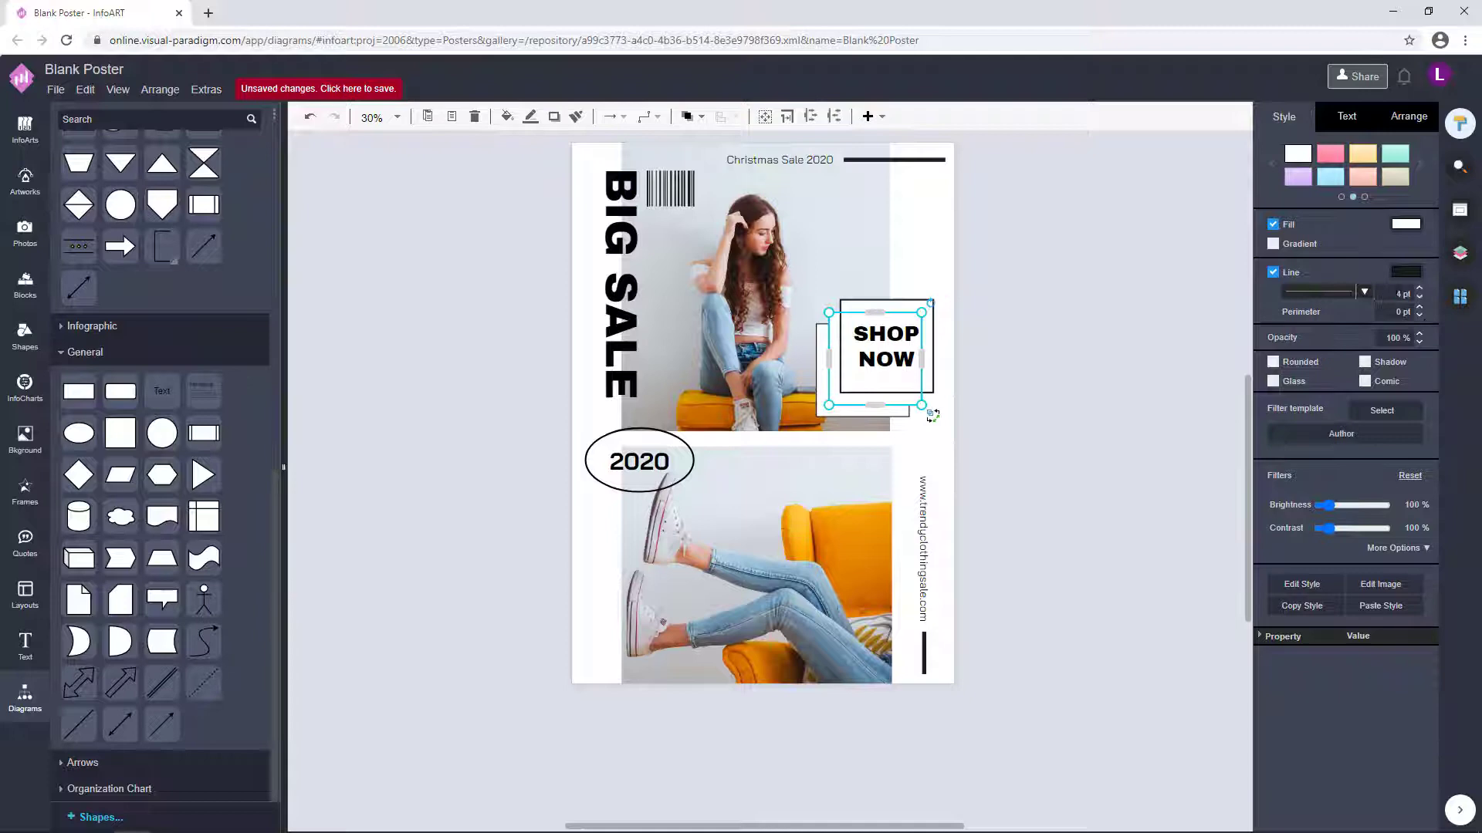
click(1070, 455)
click(866, 418)
click(1065, 448)
scroll(894, 400, up, 3)
click(888, 417)
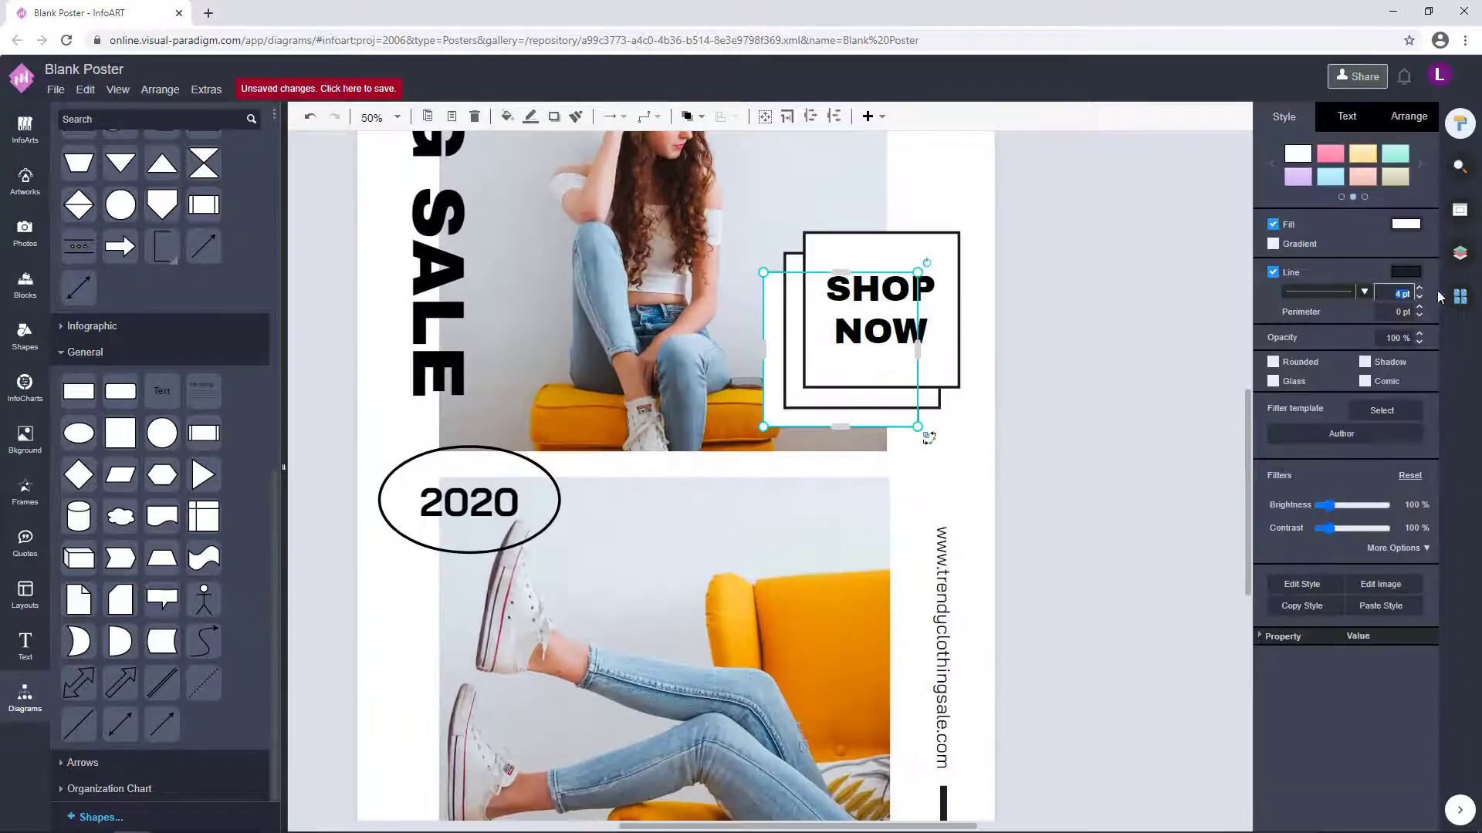
click(1068, 535)
scroll(1068, 536, down, 3)
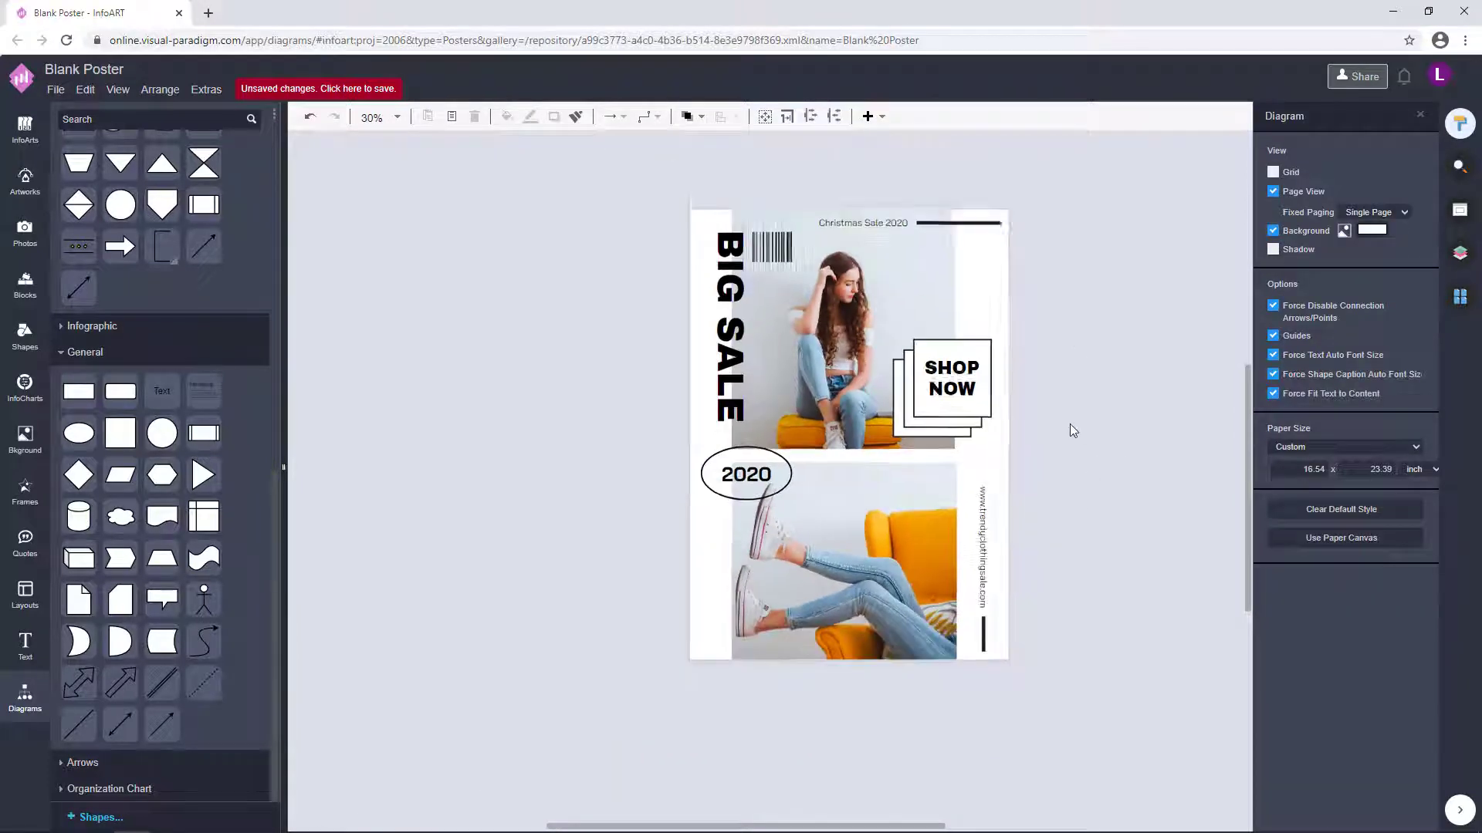
scroll(1040, 417, down, 1)
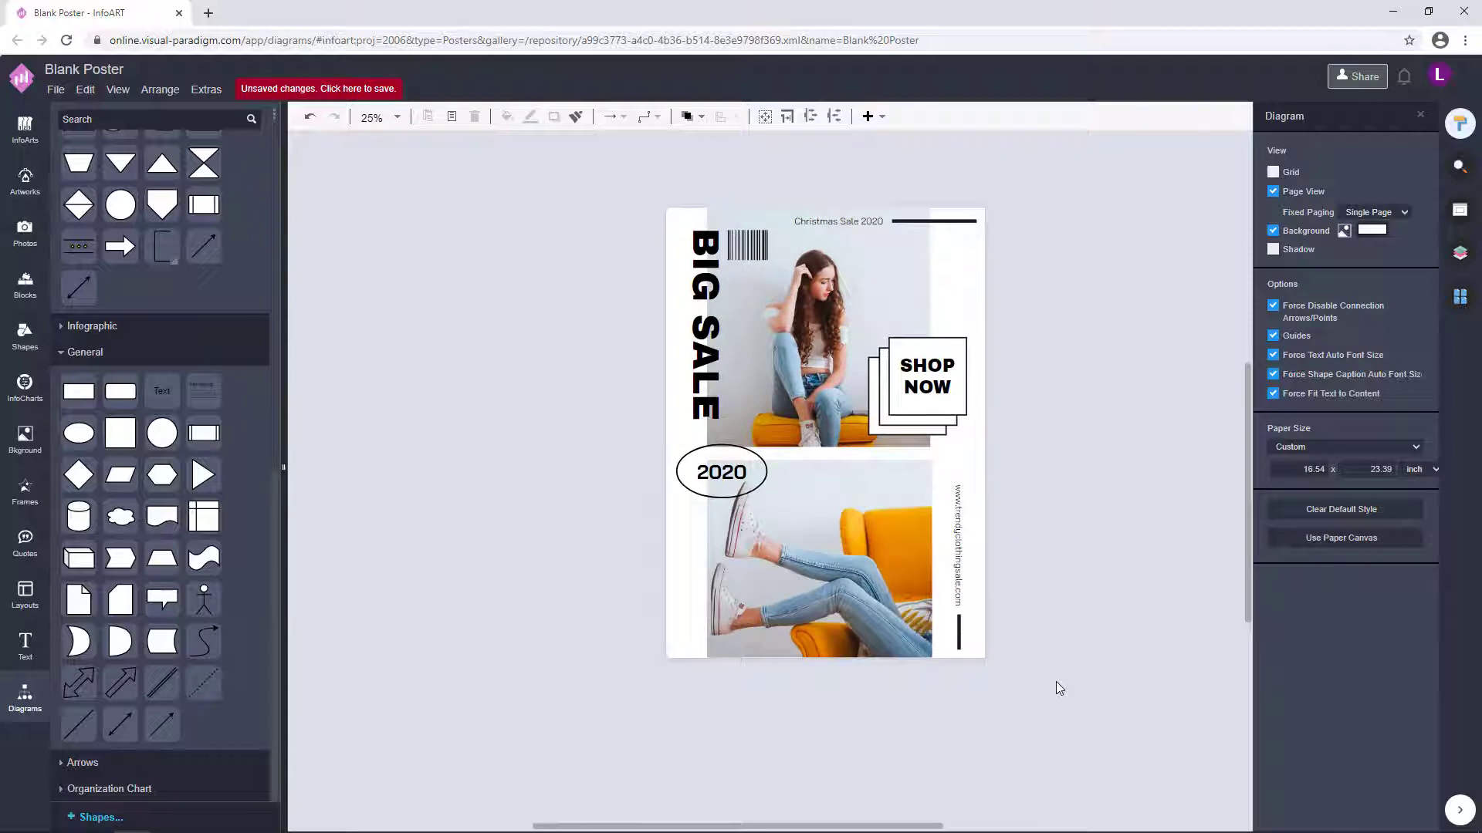
click(747, 247)
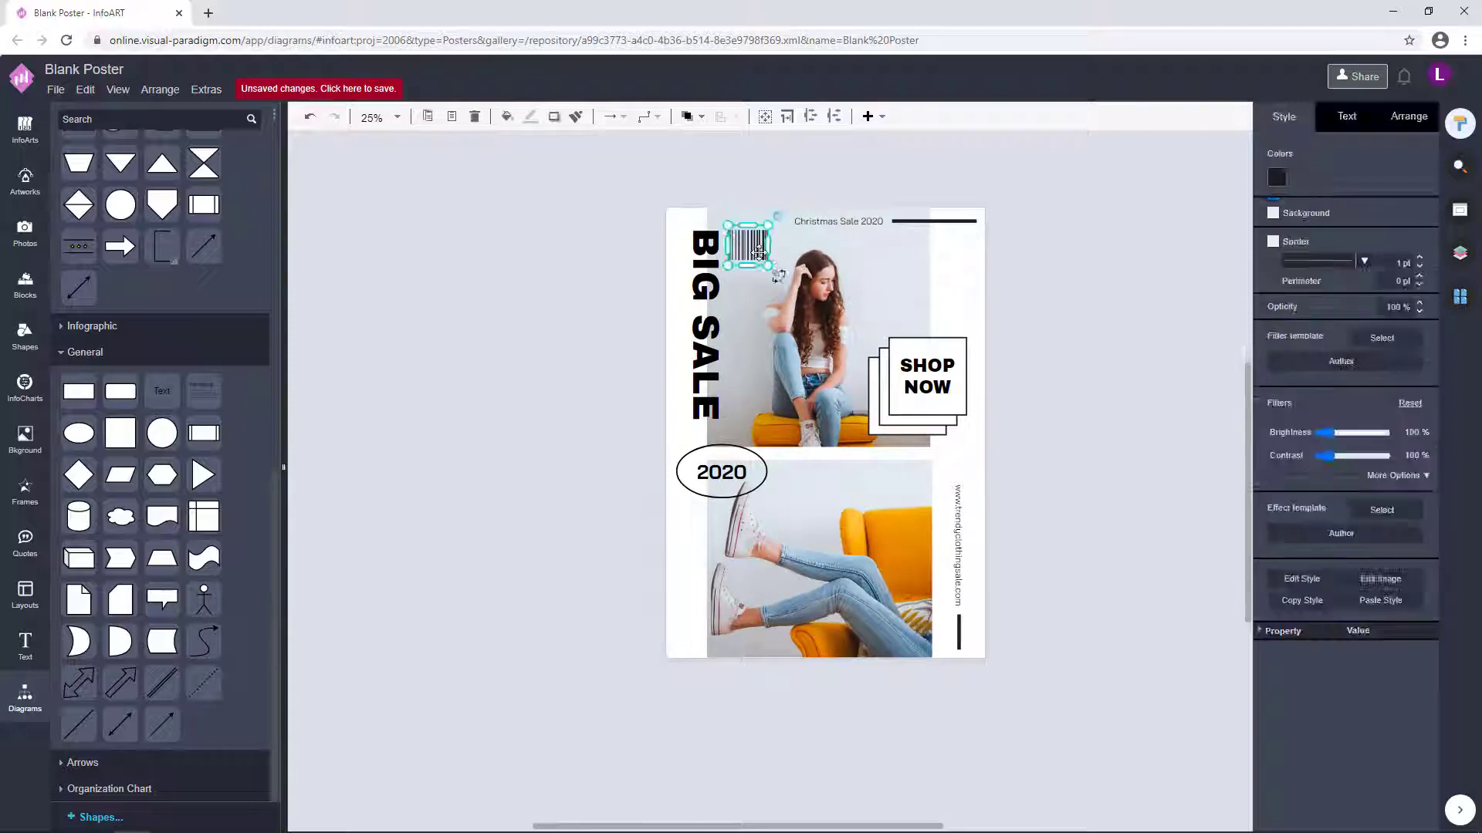
click(1060, 302)
scroll(1054, 423, up, 1)
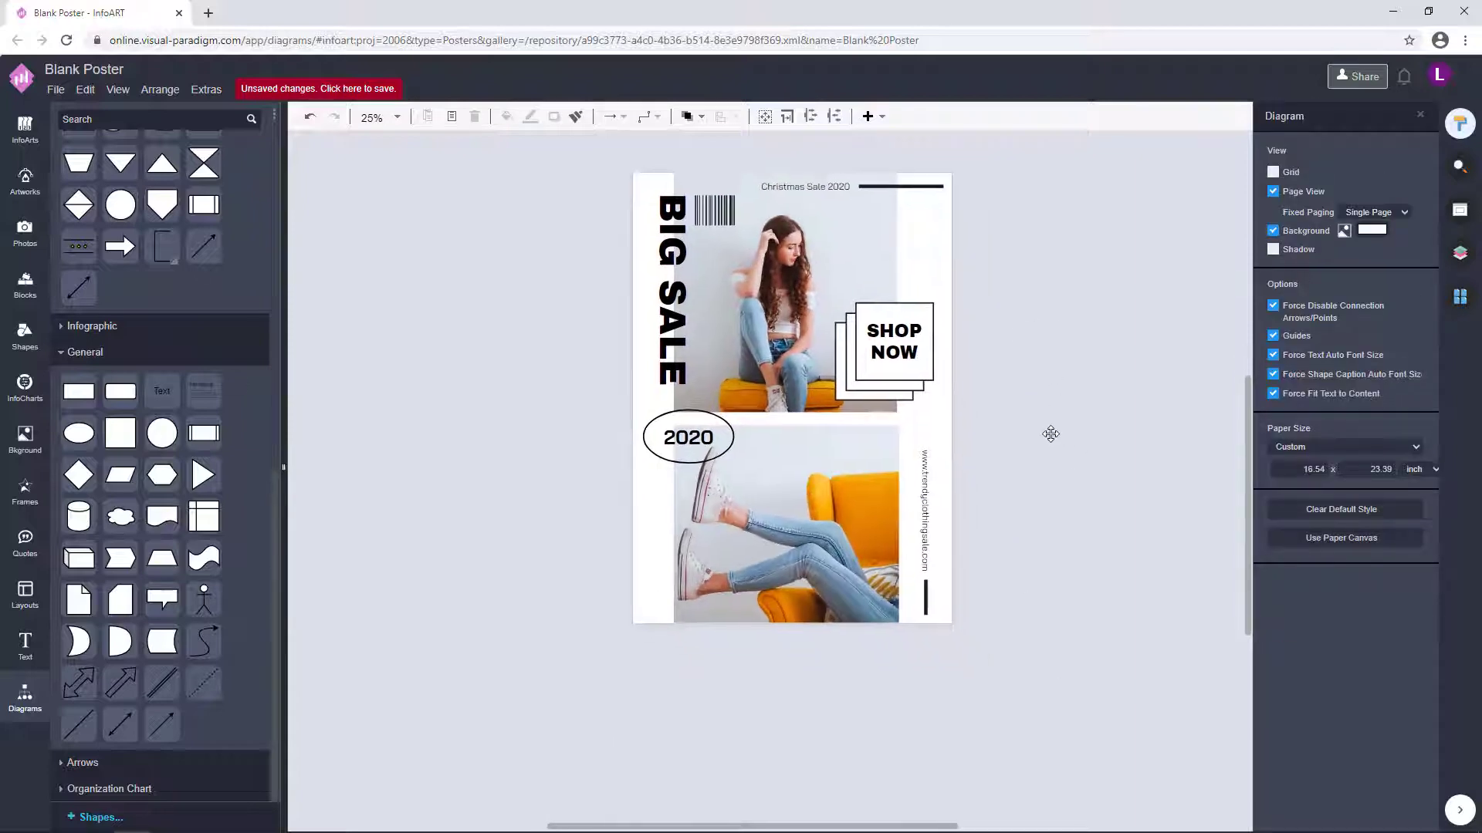
Add a 6 Point Star over the lower-right edge of the "2020" ellipse and thicken its outline
scroll(154, 386, up, 7)
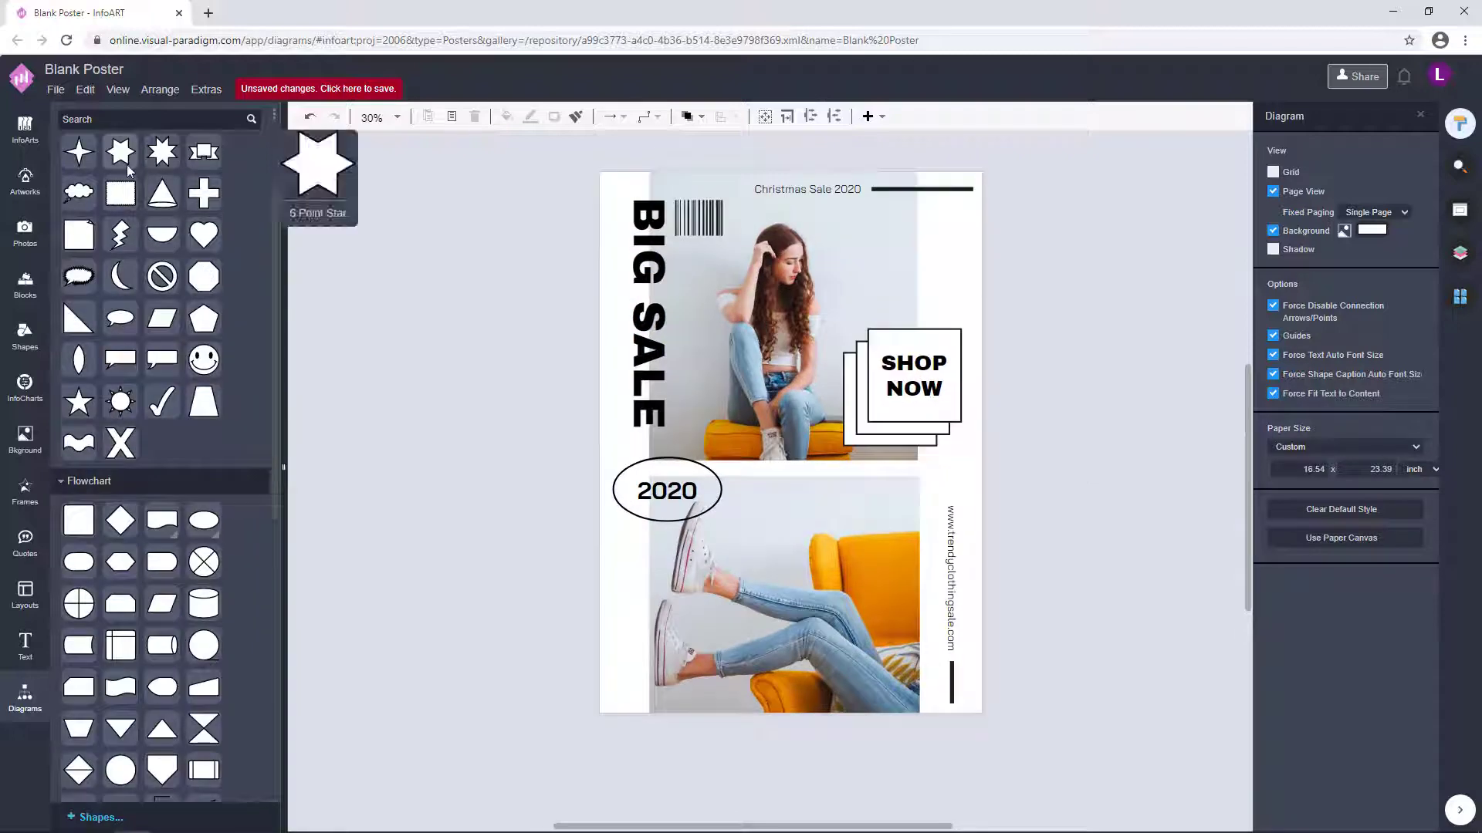
drag(121, 151, 748, 531)
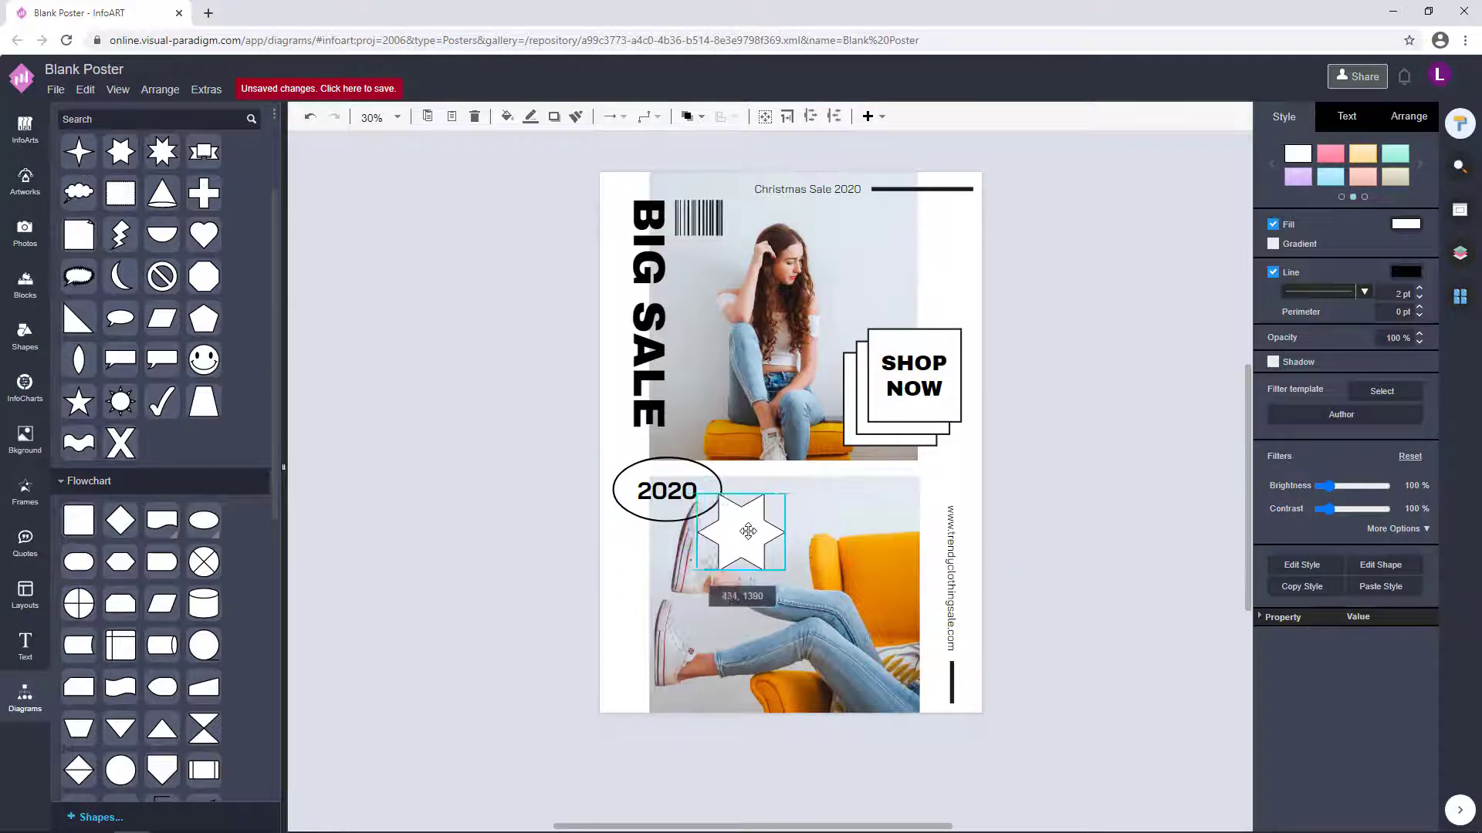
key(Return)
click(1080, 524)
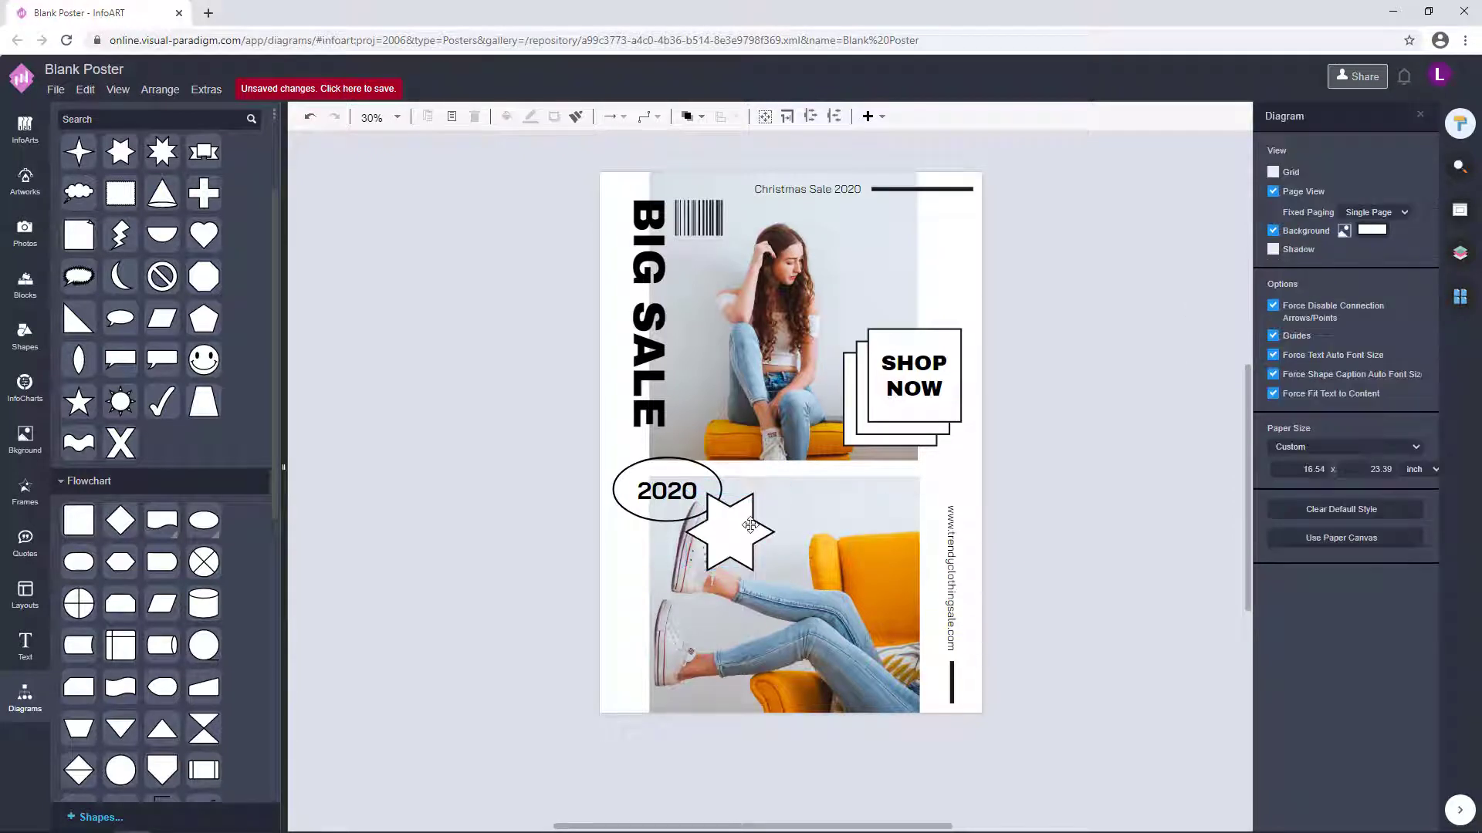
Pick a dark outline colour for the star, in keeping with the other shapes
click(747, 526)
click(1405, 272)
click(1323, 421)
click(1429, 624)
click(1099, 530)
click(745, 529)
click(1041, 529)
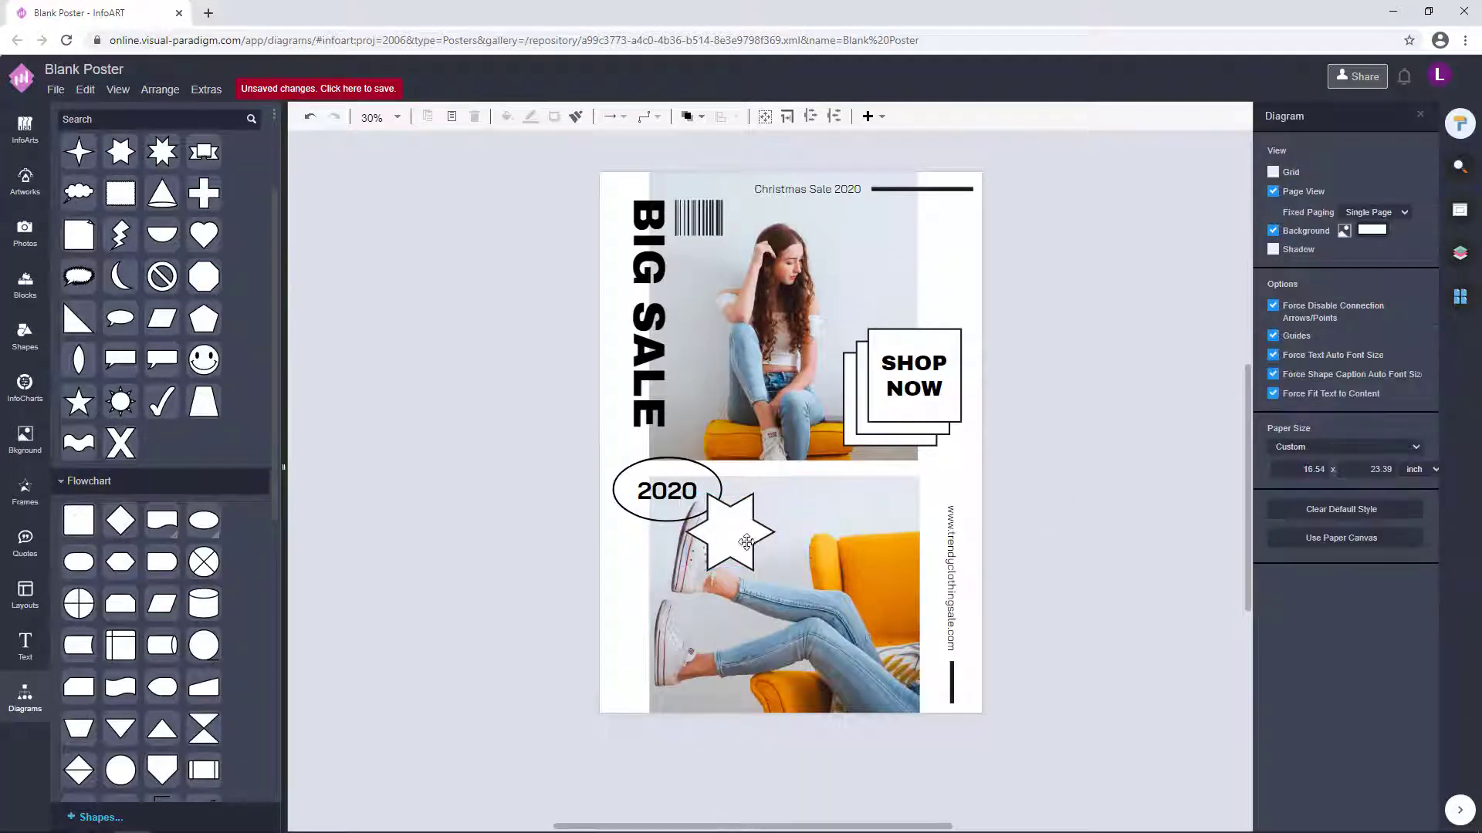
Rotate the star slightly counterclockwise, keeping it beside the "2020" ellipse
click(740, 531)
click(1073, 530)
click(736, 530)
click(1072, 534)
click(739, 532)
click(1065, 531)
drag(779, 486, 777, 478)
click(741, 533)
click(1053, 534)
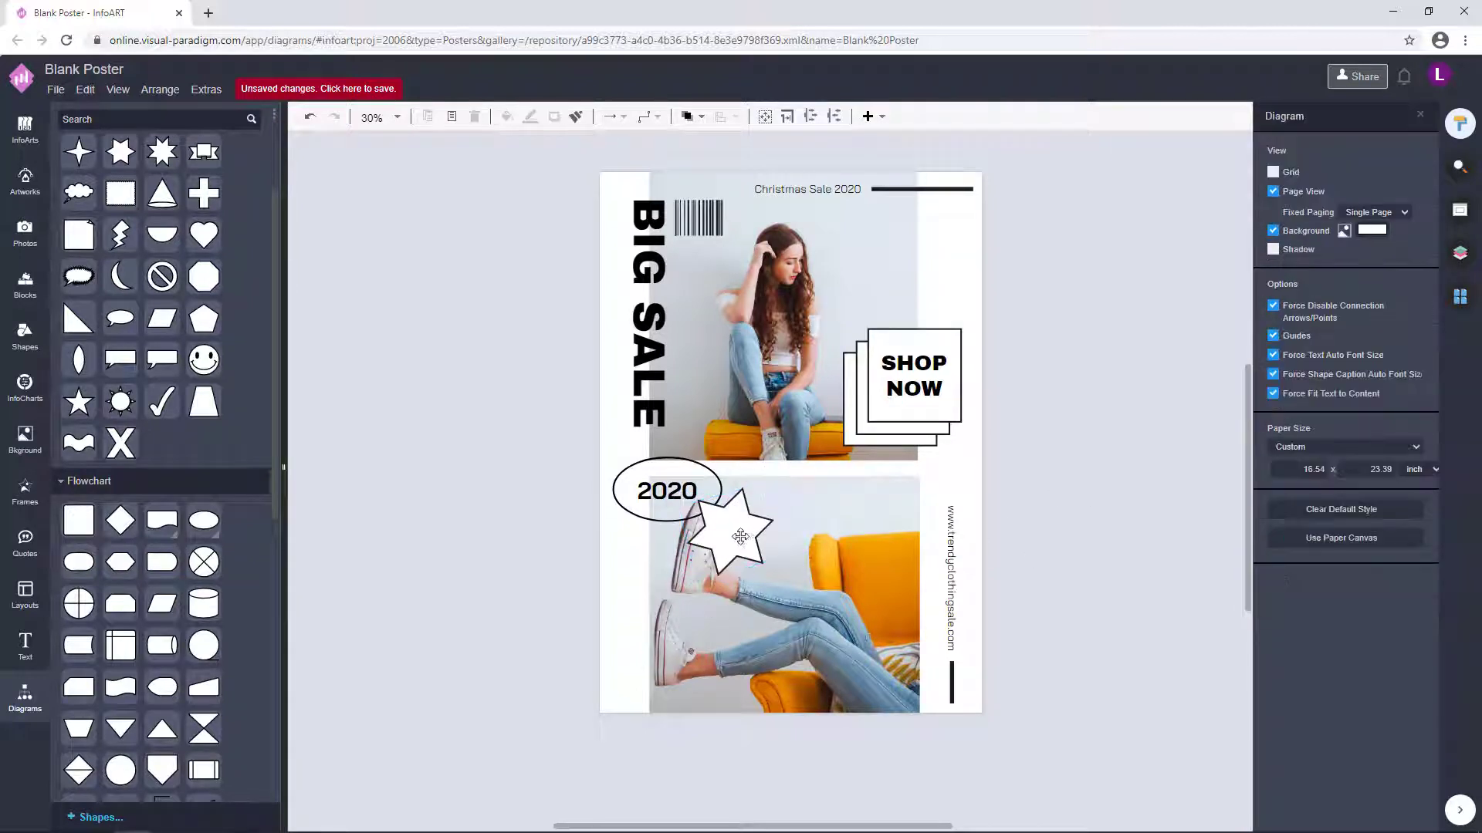
click(741, 534)
click(1026, 580)
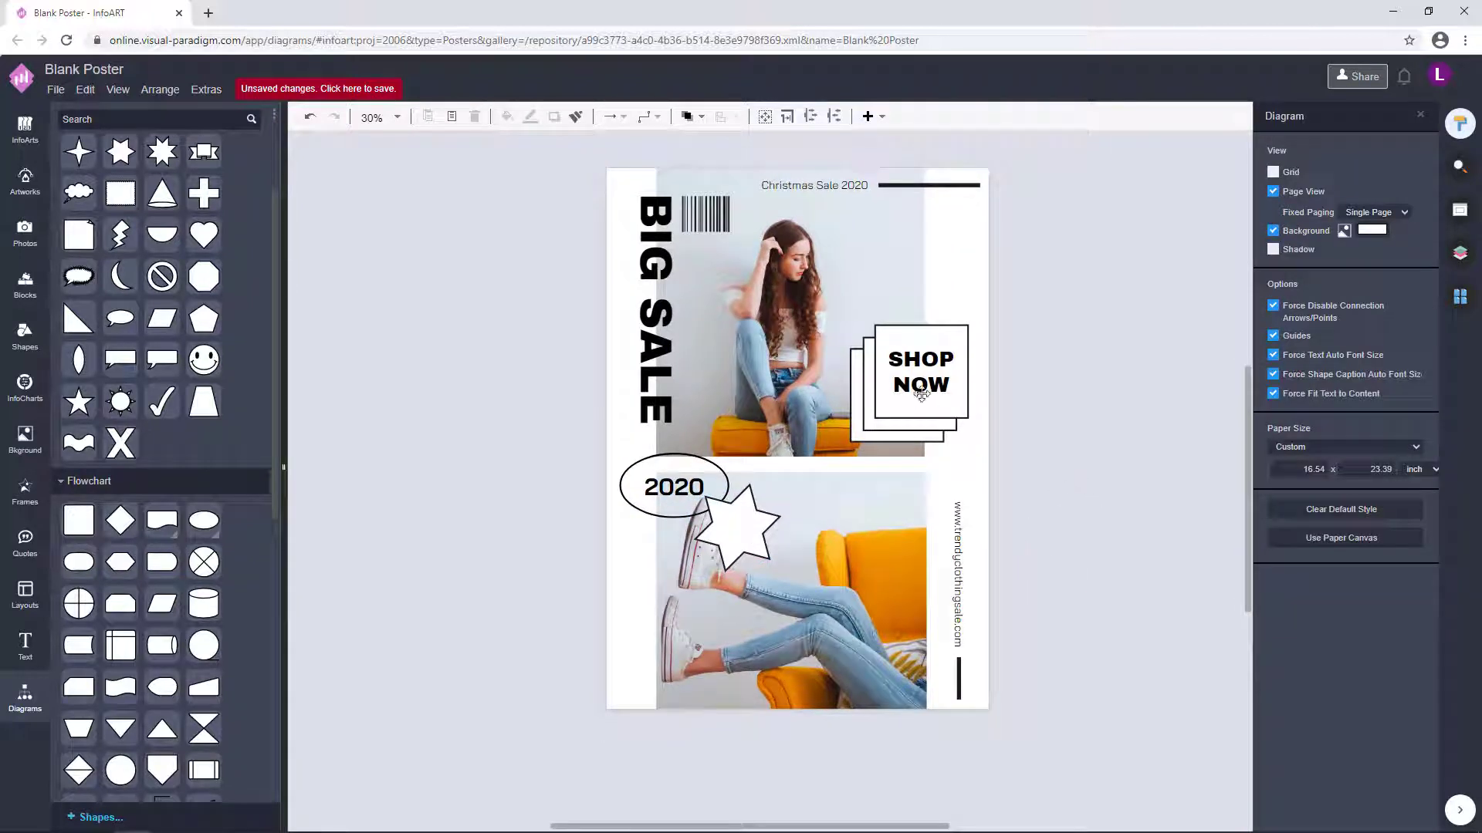
Place a copy of the "2020" text on the star and replace its wording with "NEW"
click(934, 367)
click(657, 376)
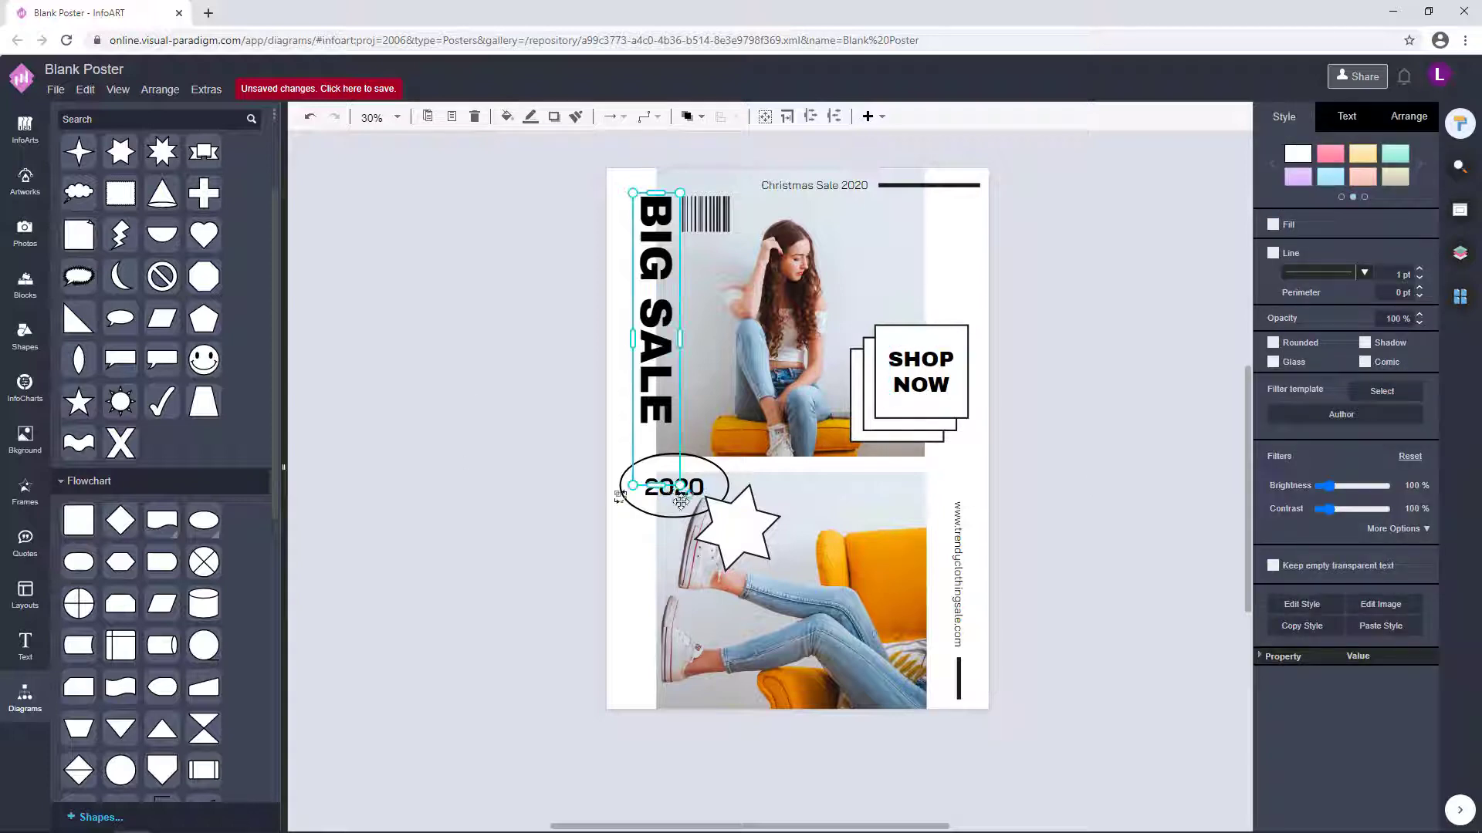
double_click(758, 526)
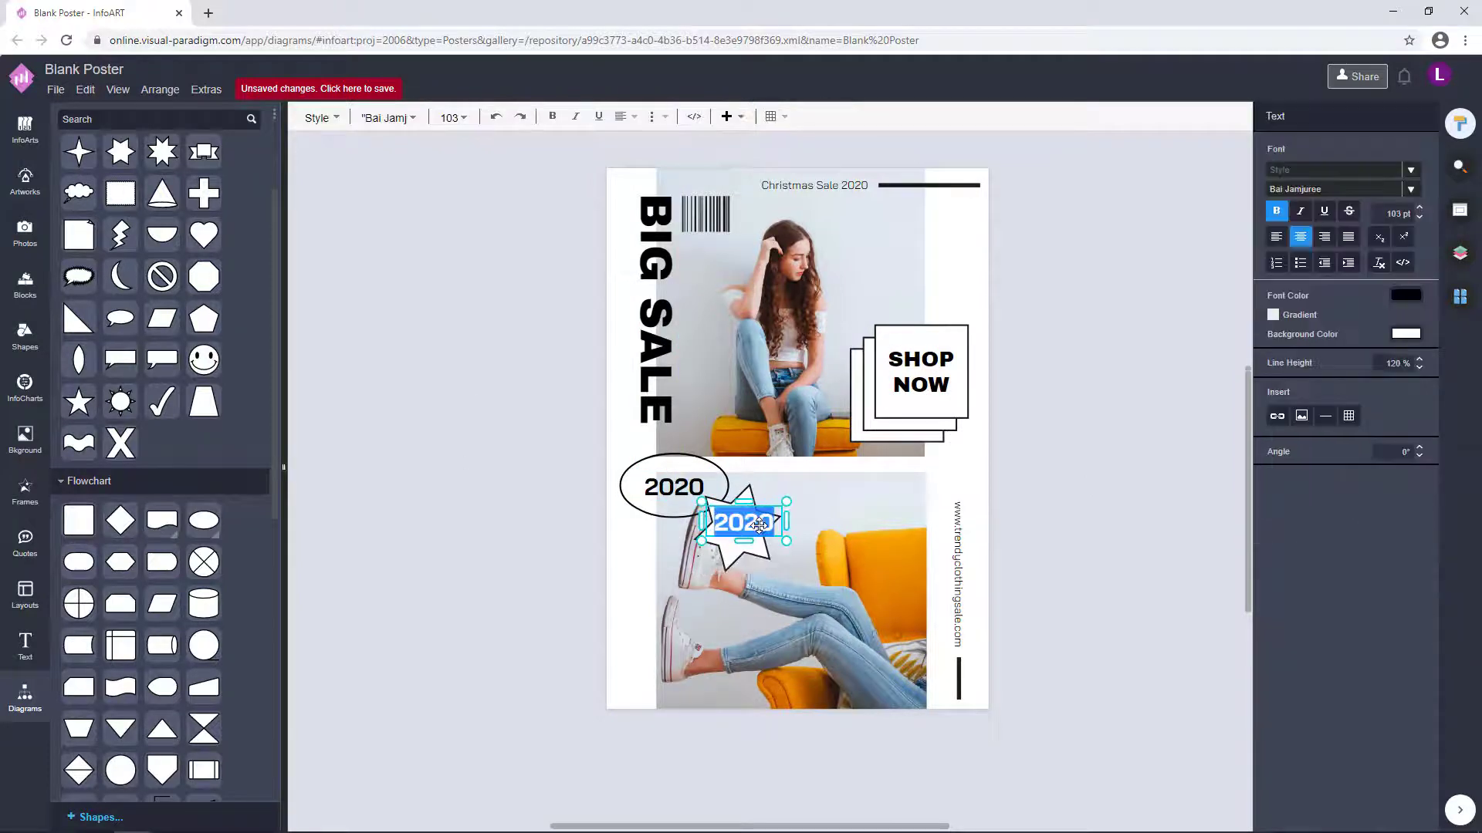
text(NEW)
click(1028, 489)
scroll(772, 562, up, 4)
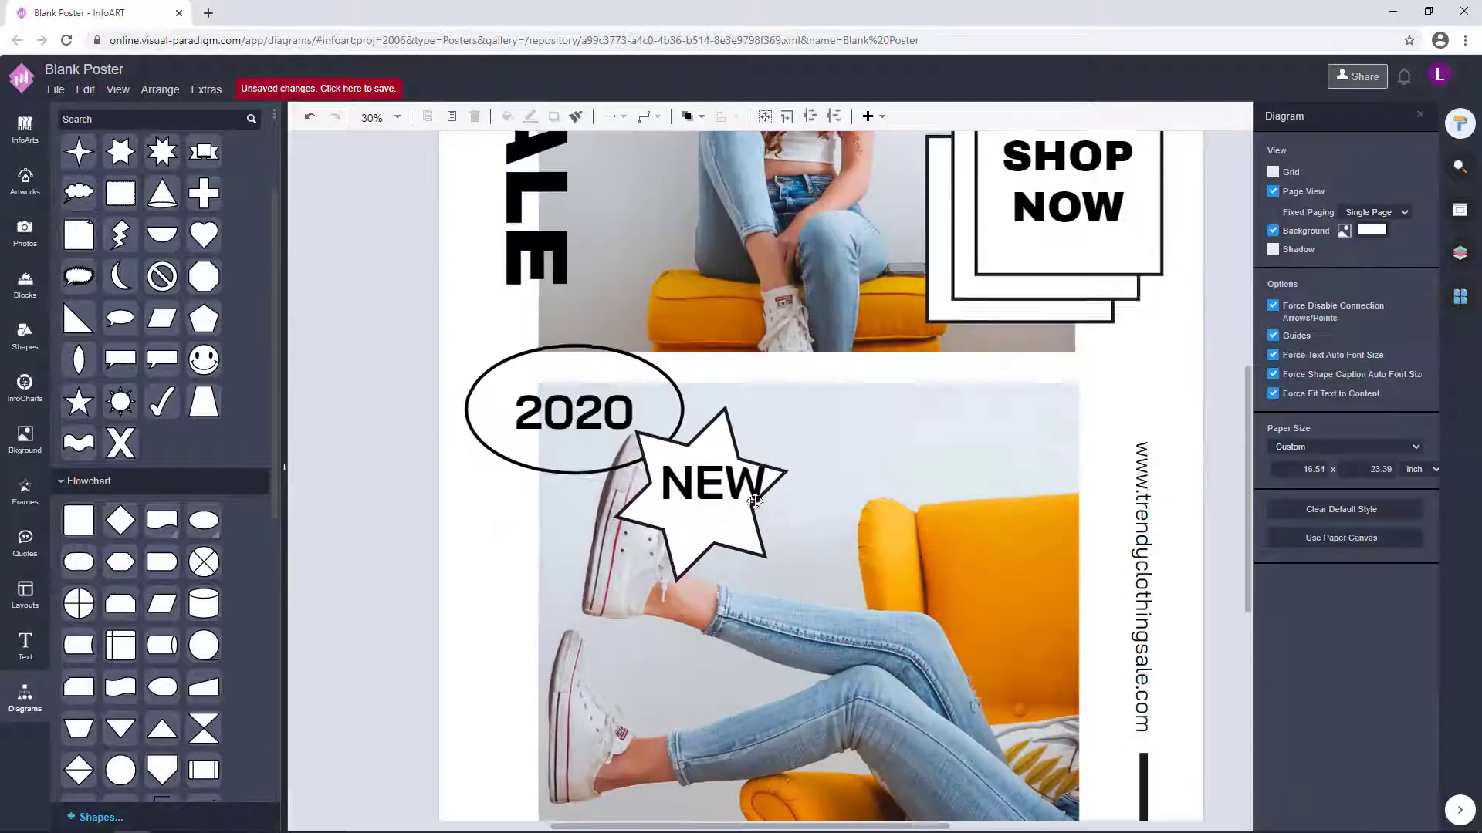
Scale down the "NEW" text and center it inside the star
click(711, 485)
drag(796, 446, 753, 485)
click(862, 529)
scroll(862, 530, down, 4)
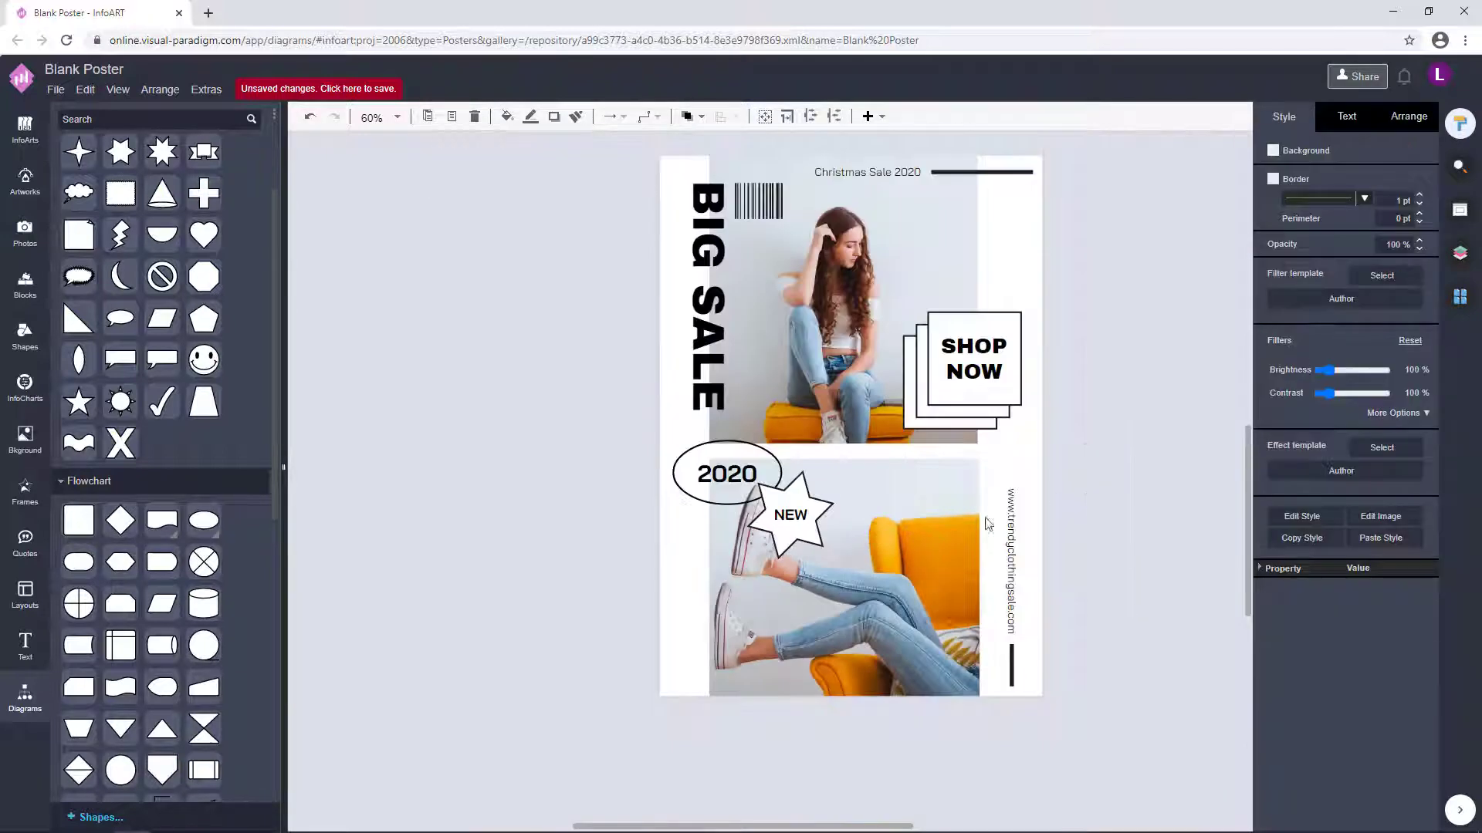
Extend the star's text to "NEW ITEMS" on two lines and set its line height to 100 %
scroll(790, 514, up, 5)
double_click(818, 519)
click(316, 571)
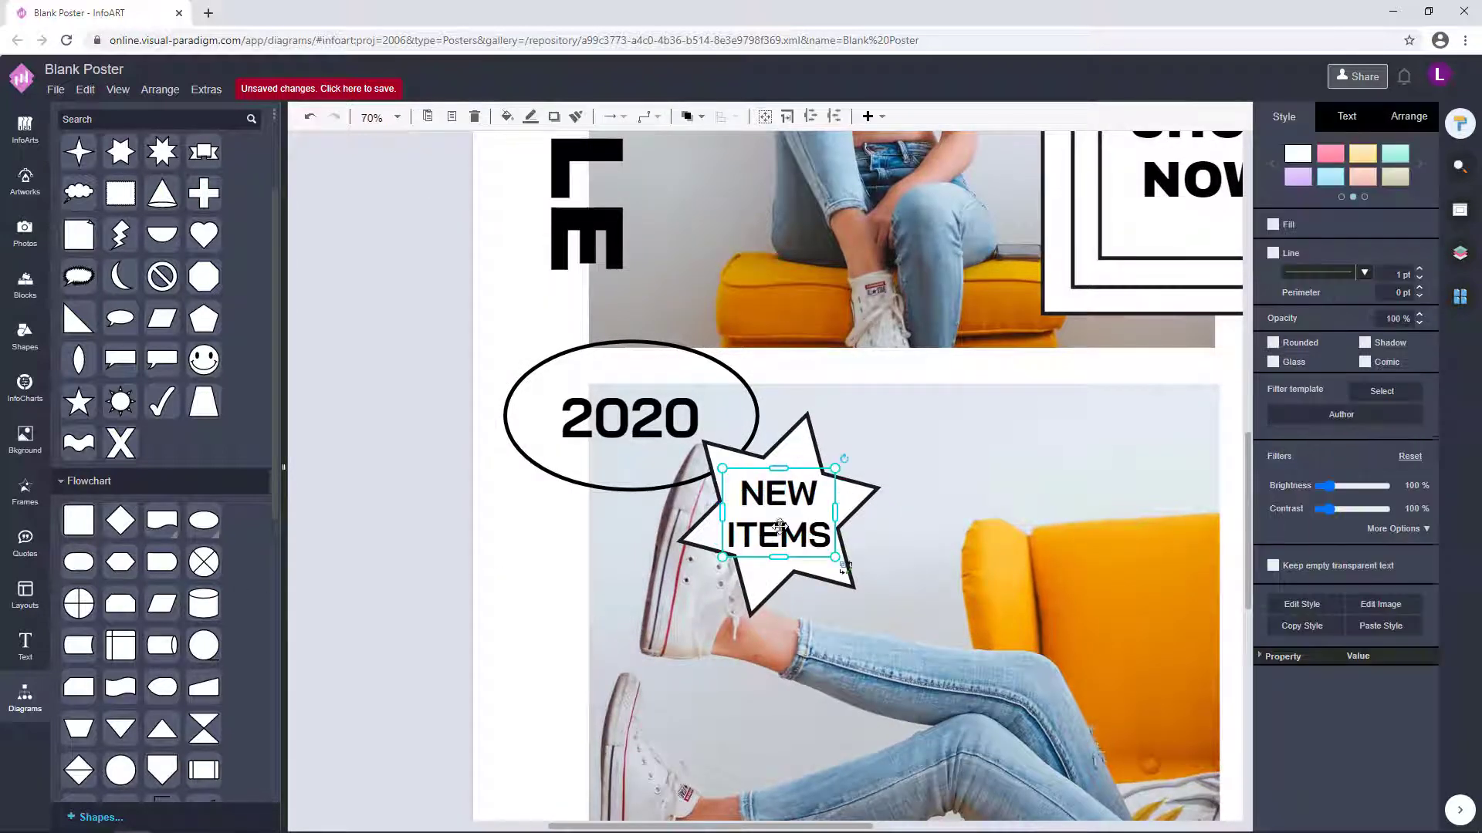
double_click(779, 520)
click(1418, 368)
click(1418, 368)
click(551, 560)
Scale down the "NEW ITEMS" text so it fits well within the star
drag(836, 545, 801, 518)
click(512, 562)
scroll(512, 563, down, 1)
double_click(747, 524)
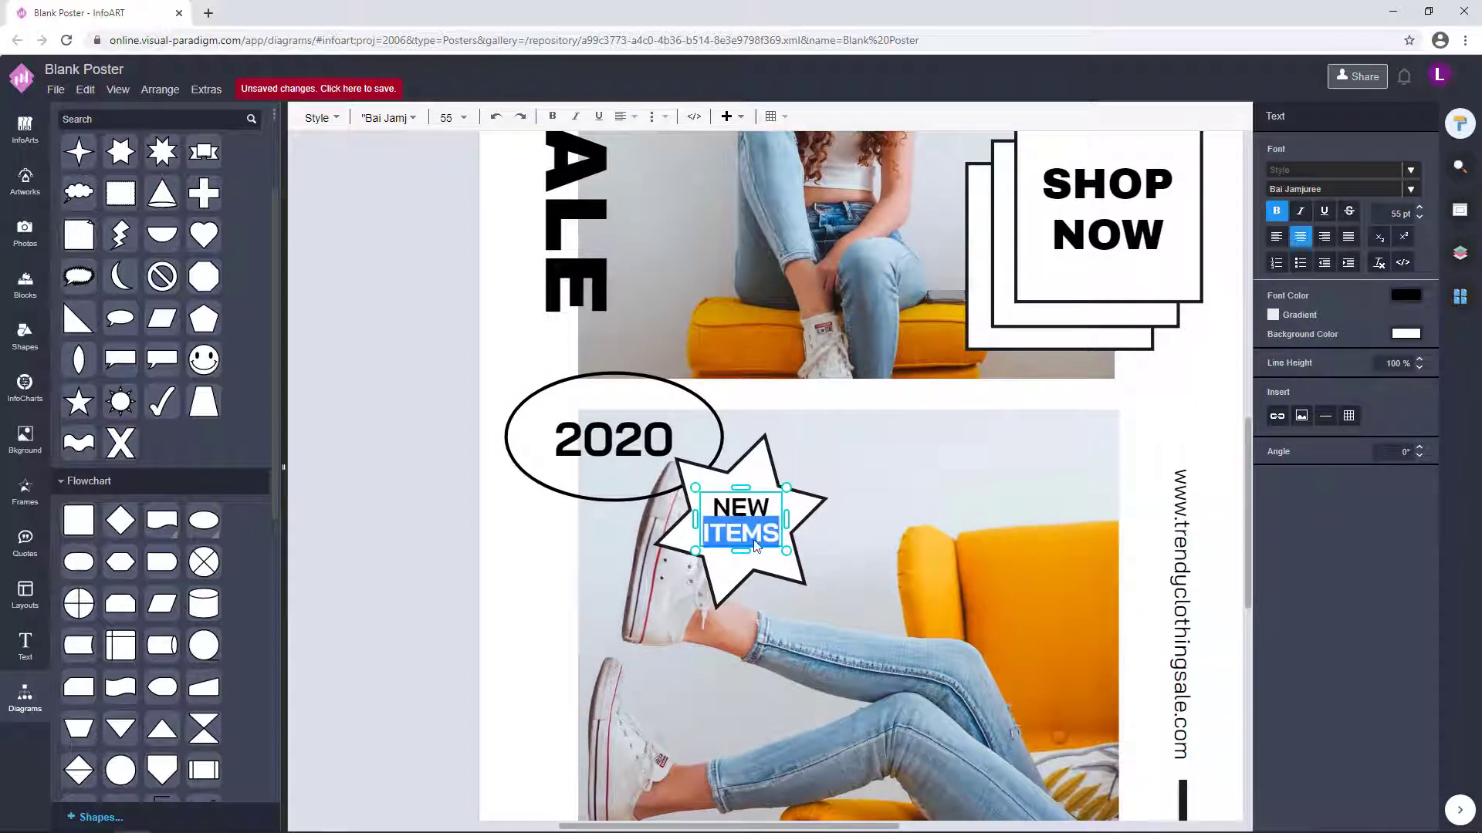
click(529, 574)
Tighten the line height of "NEW ITEMS" further and nudge the text to the star's center
double_click(743, 517)
click(1419, 360)
click(533, 571)
drag(740, 520, 738, 518)
click(590, 581)
scroll(590, 581, down, 3)
click(684, 543)
click(1047, 527)
click(678, 544)
click(1119, 567)
scroll(1119, 567, down, 1)
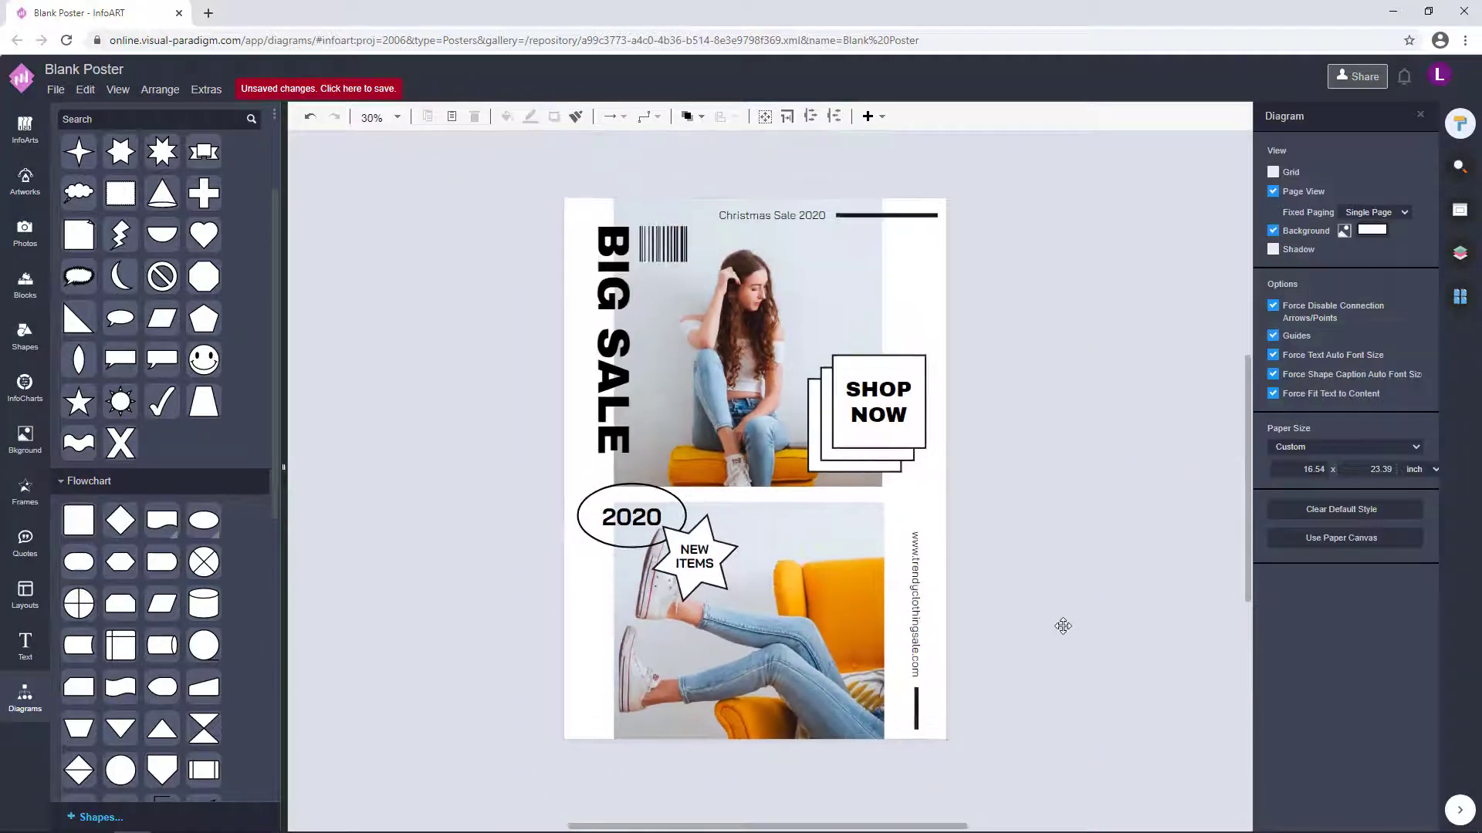
click(670, 518)
click(528, 520)
click(648, 263)
click(1064, 508)
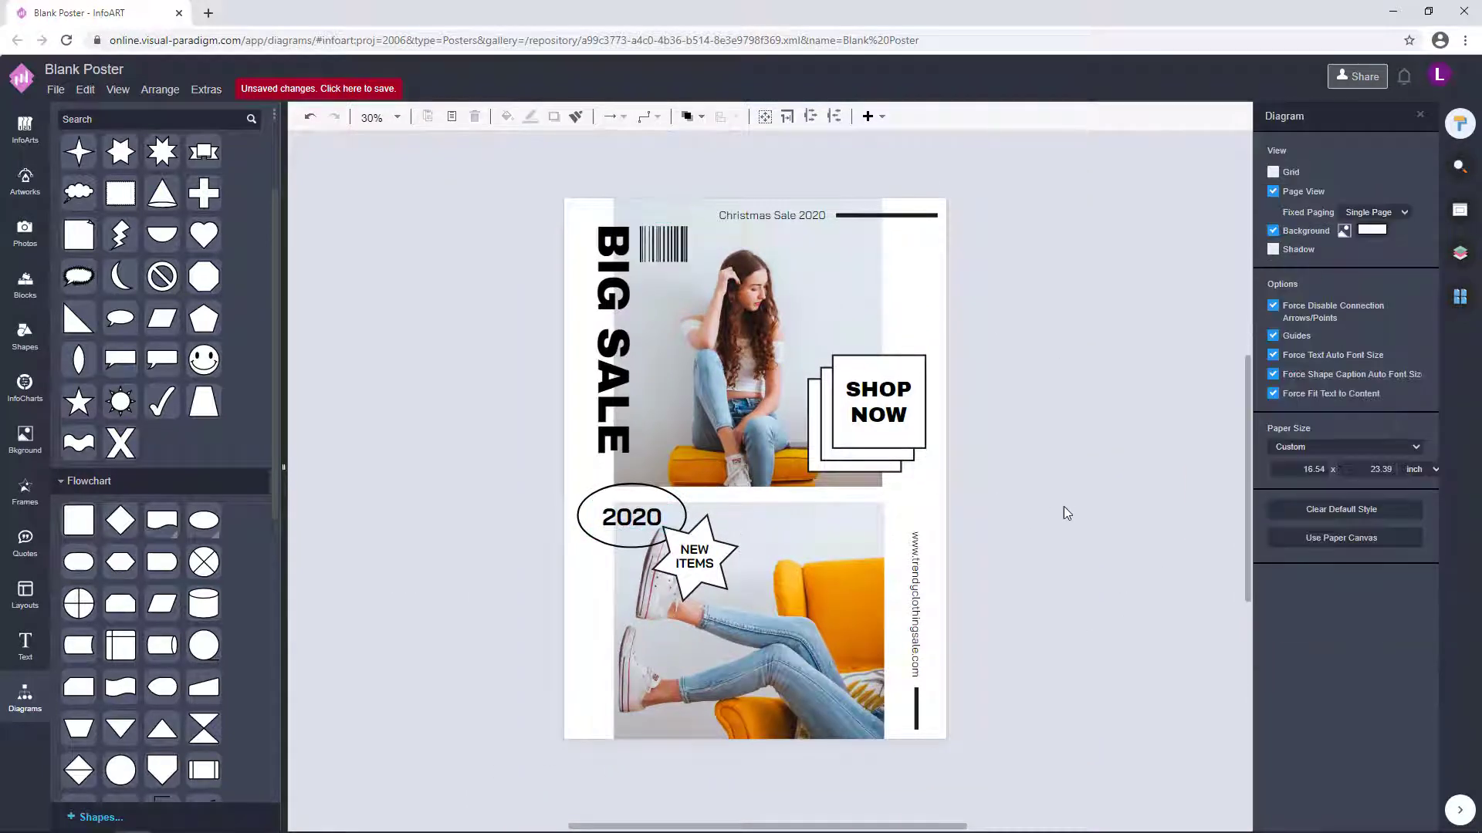
drag(1064, 509, 1038, 495)
Fill the front "SHOP NOW" square with a light blue
click(850, 349)
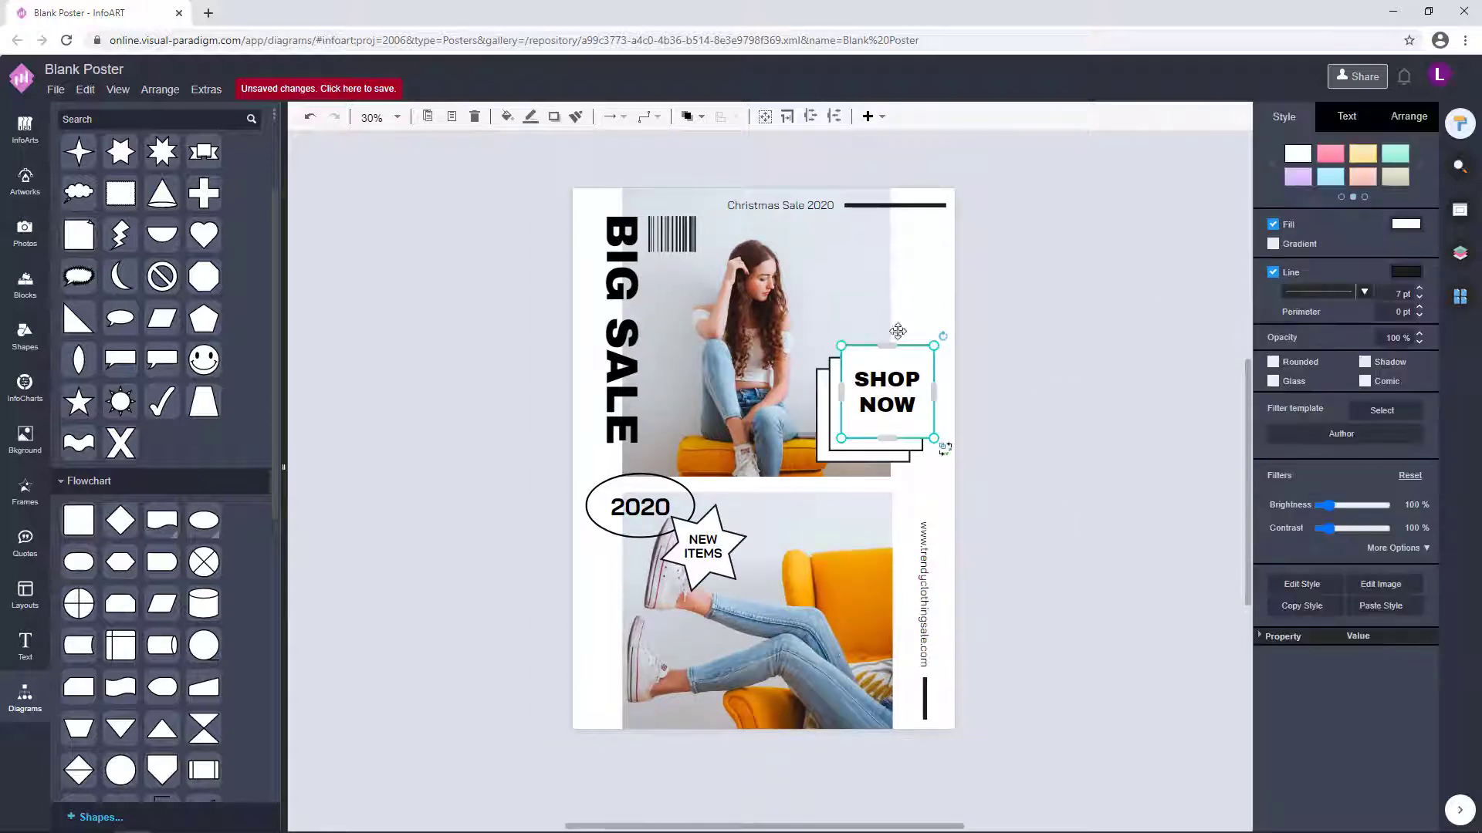
click(1406, 224)
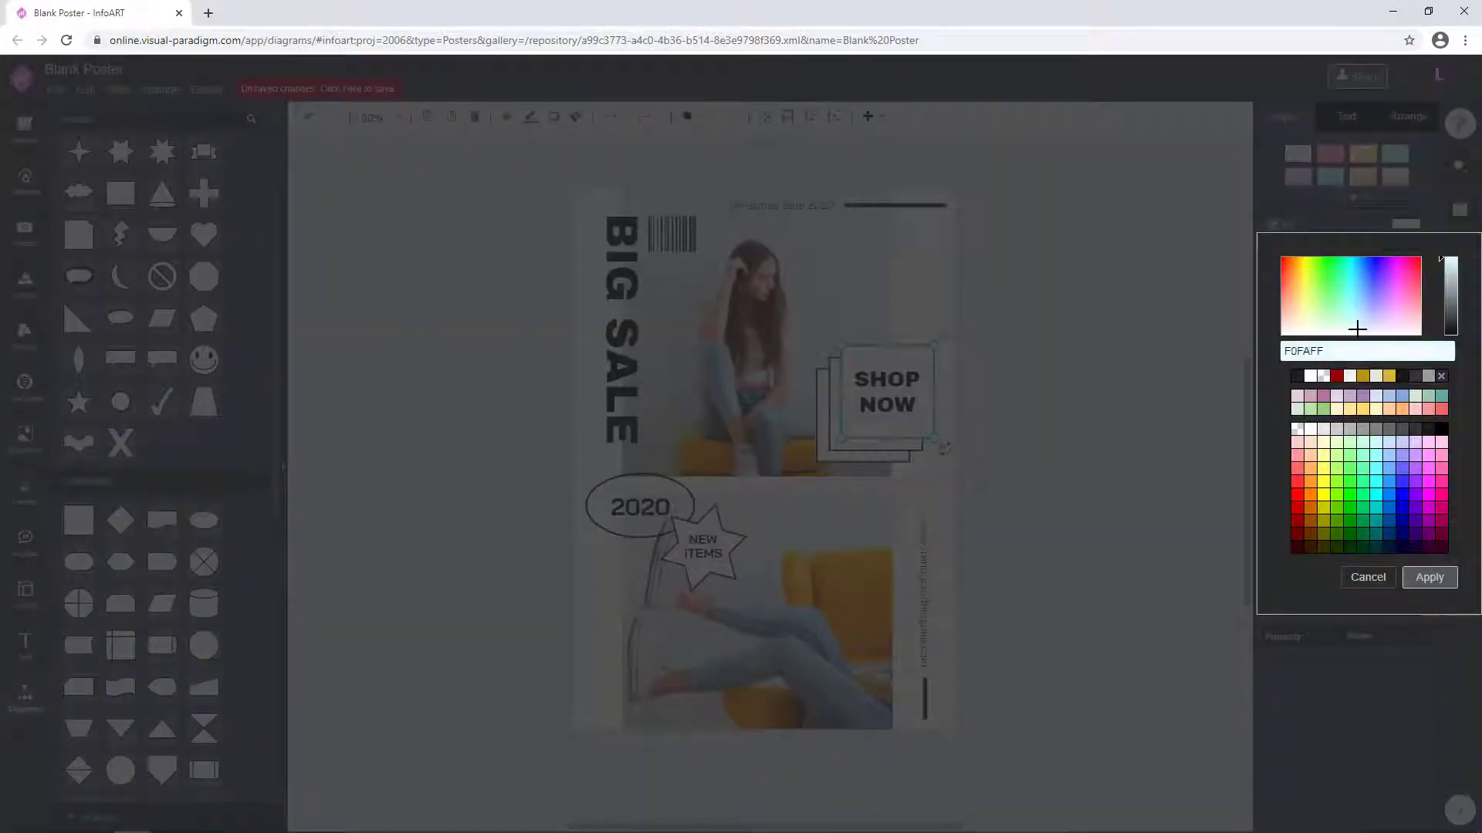
click(1429, 577)
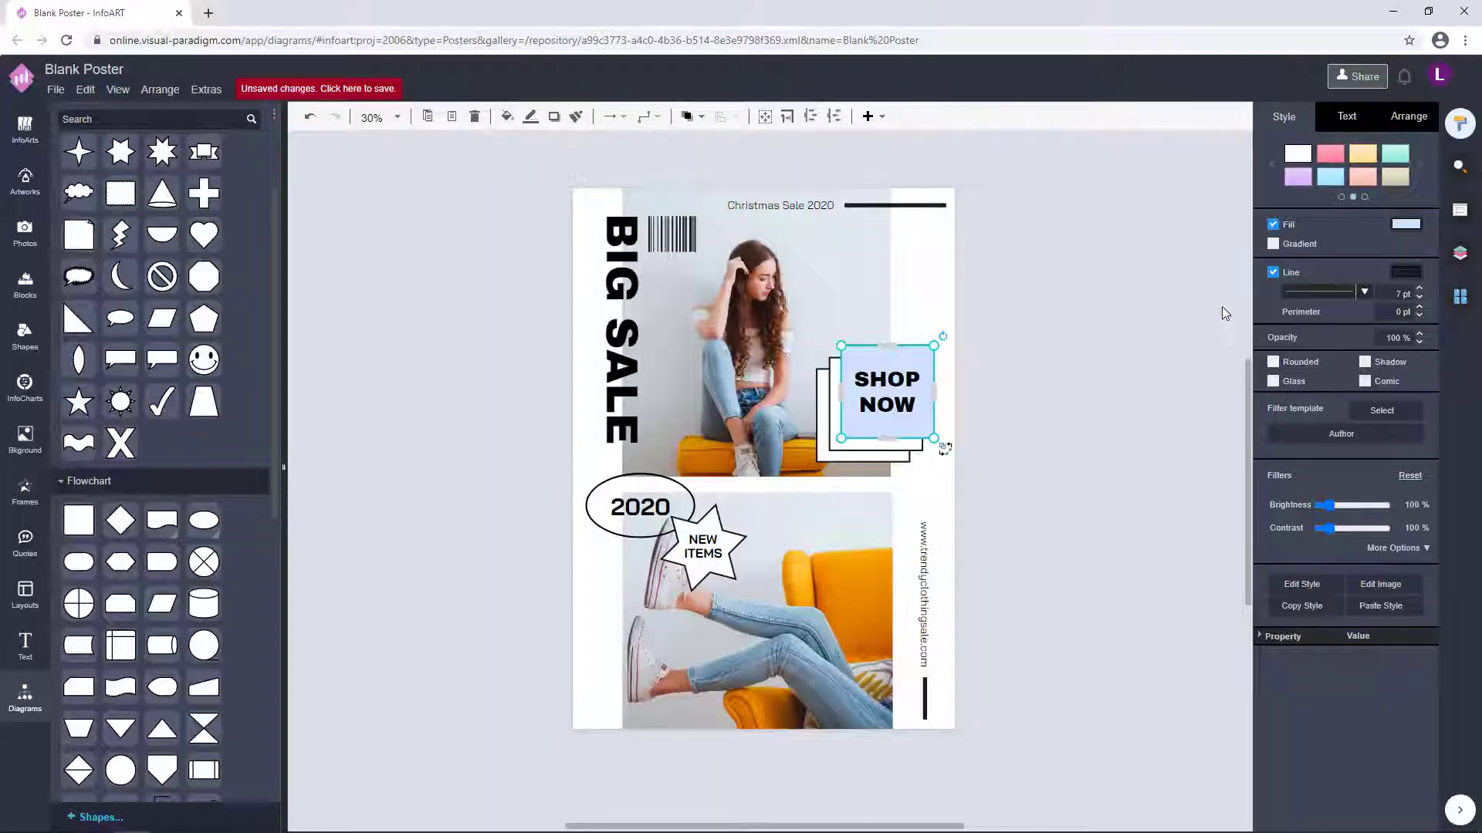
click(1406, 223)
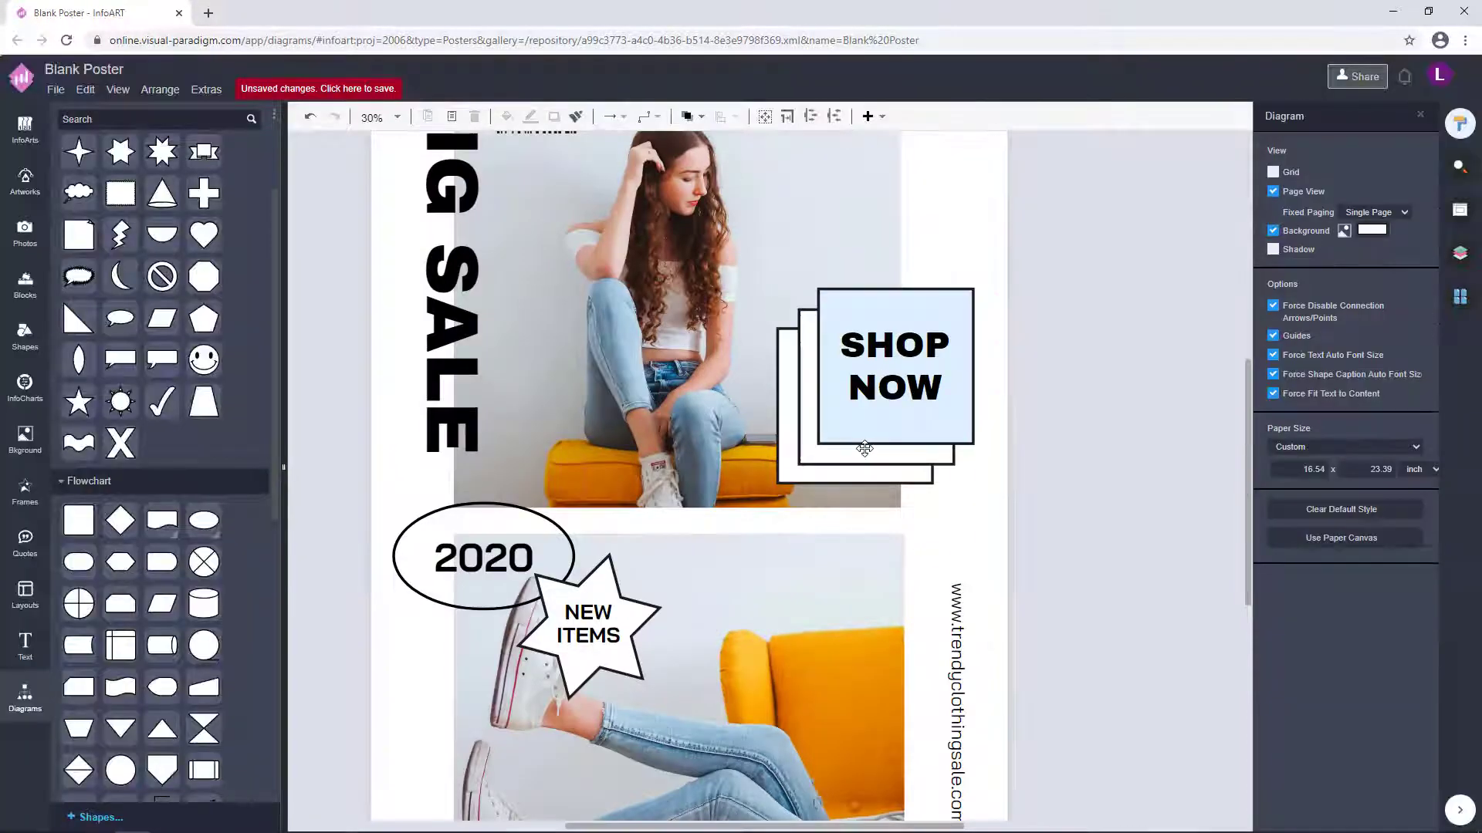
Fill the middle and back squares behind "SHOP NOW" with the same light blue, DBF0FF
click(880, 378)
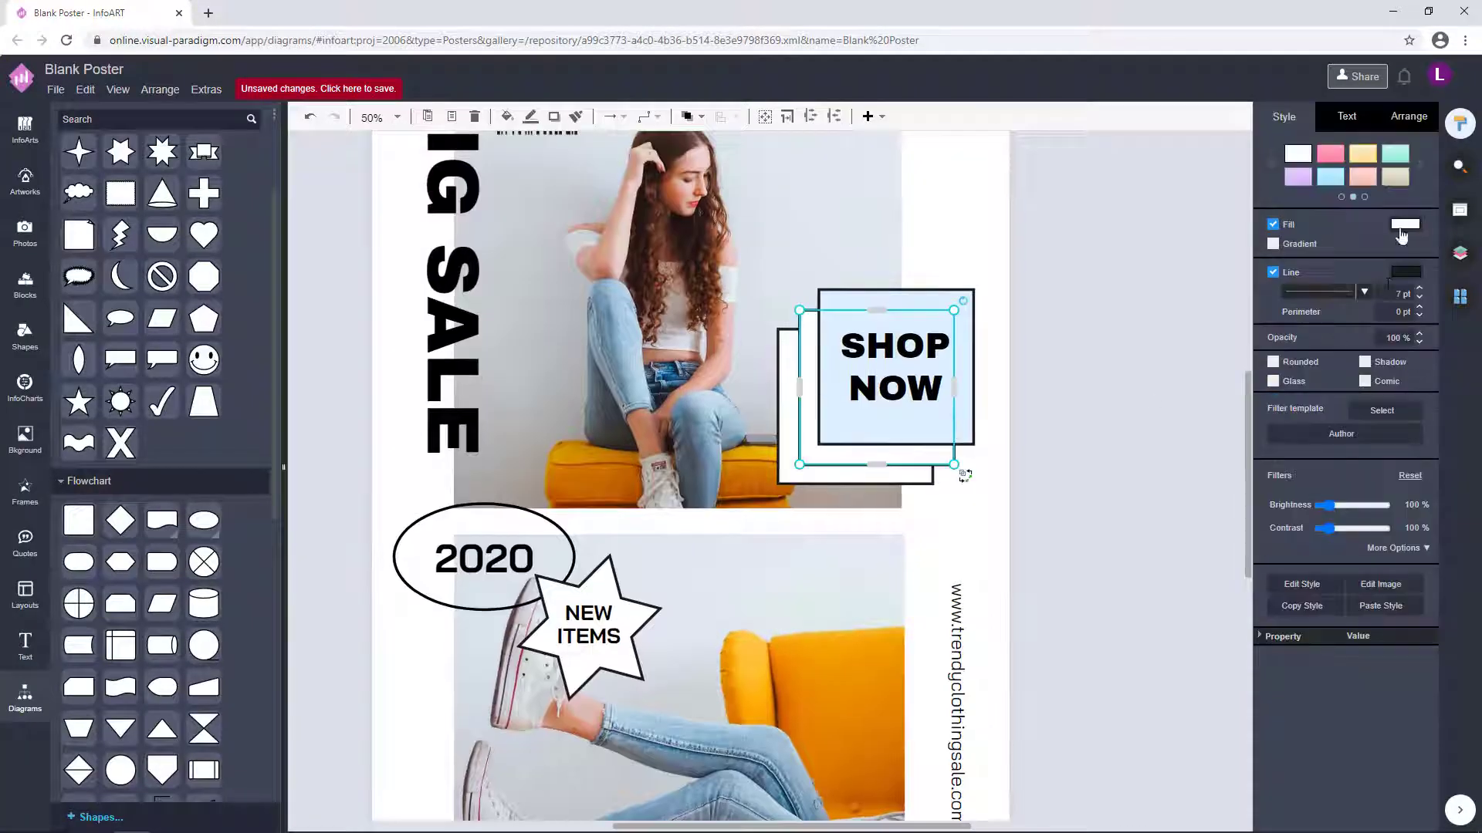
click(1406, 223)
click(1367, 577)
click(1406, 224)
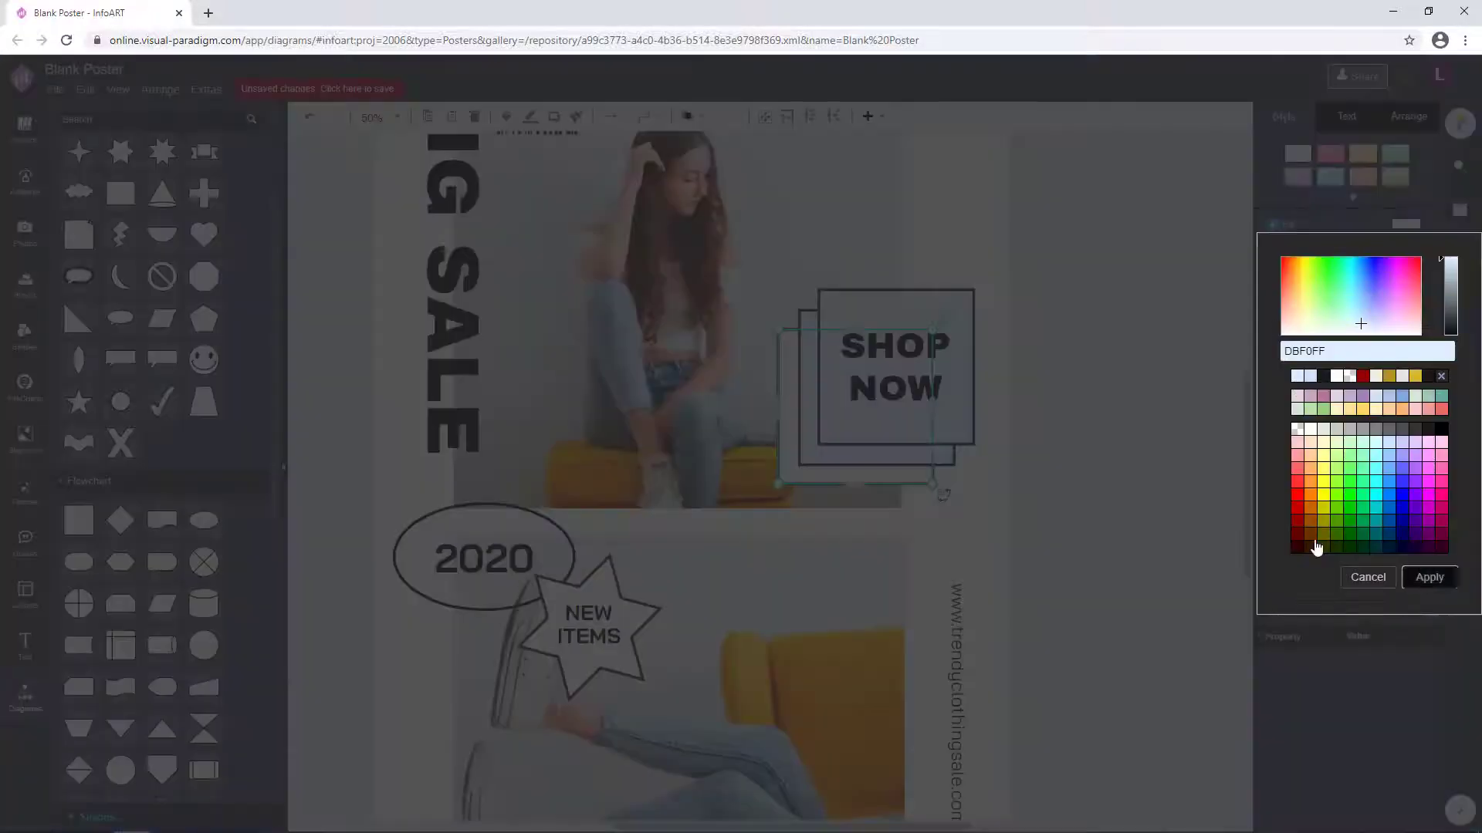
click(1367, 577)
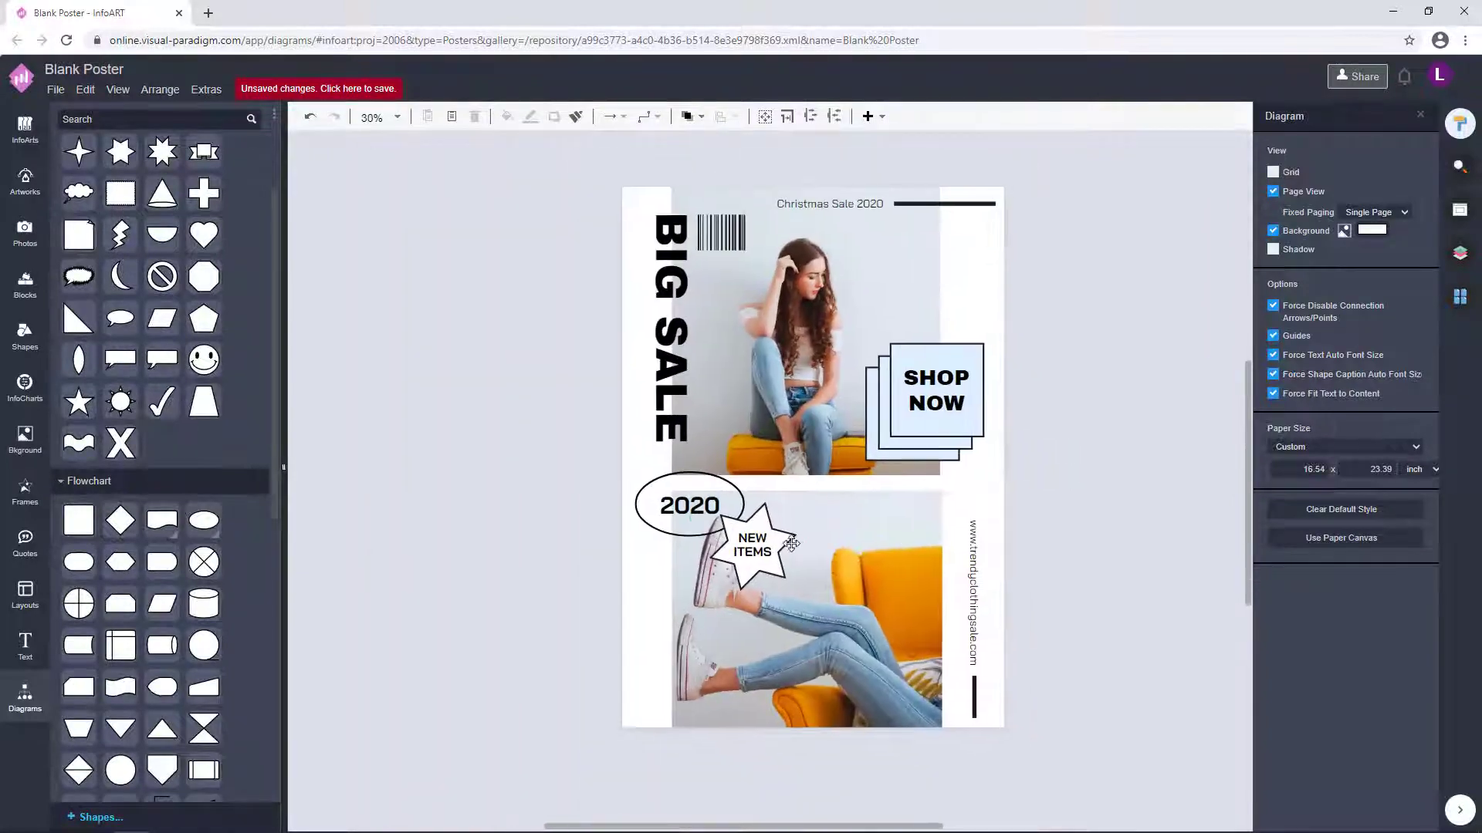
Check the fill colour of the dark bar beside "Christmas Sale 2020"
click(791, 544)
click(1050, 494)
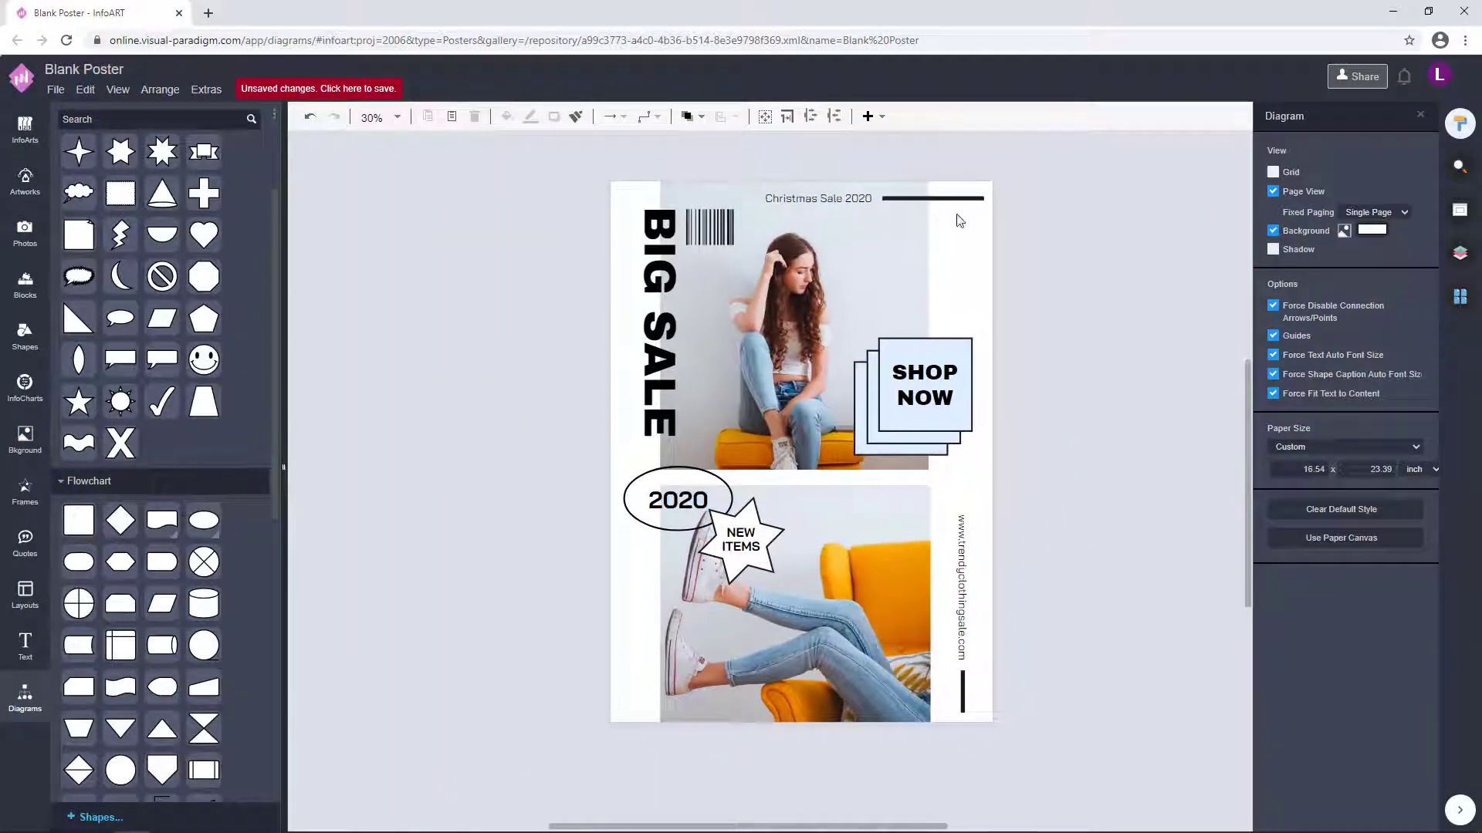
click(957, 198)
click(1406, 223)
click(1367, 578)
click(981, 199)
click(1406, 224)
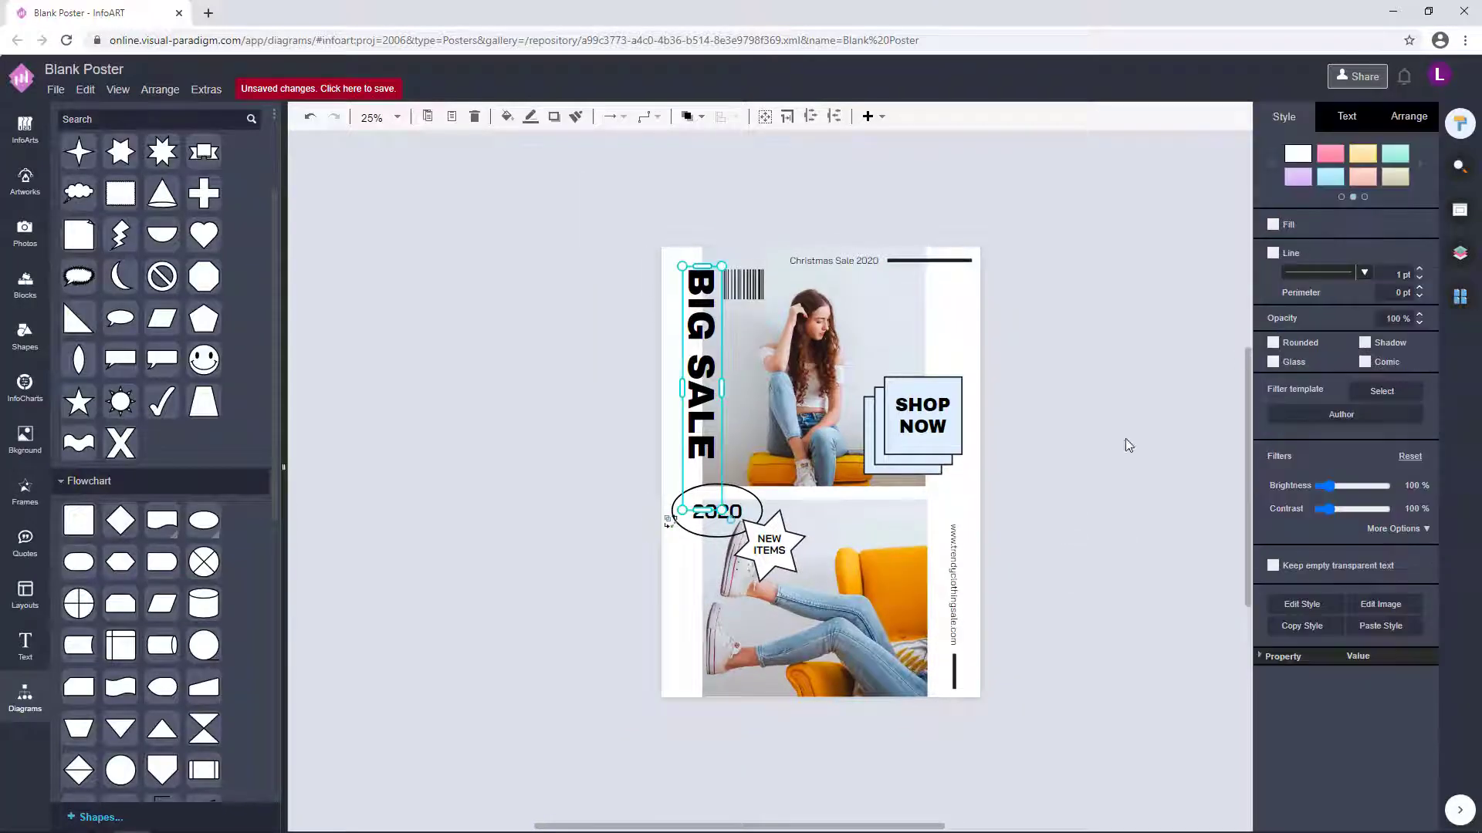
click(1128, 445)
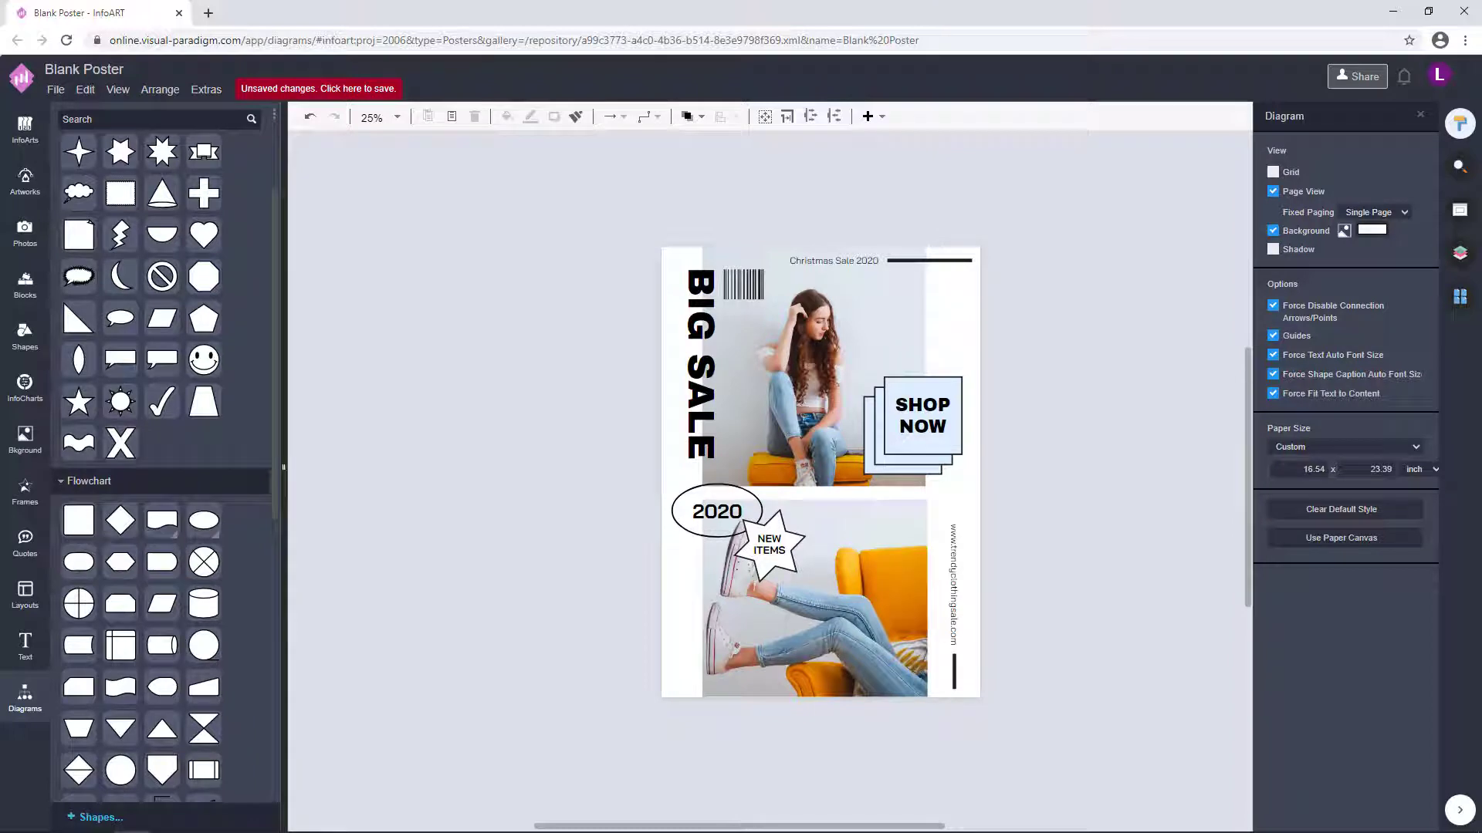
click(920, 419)
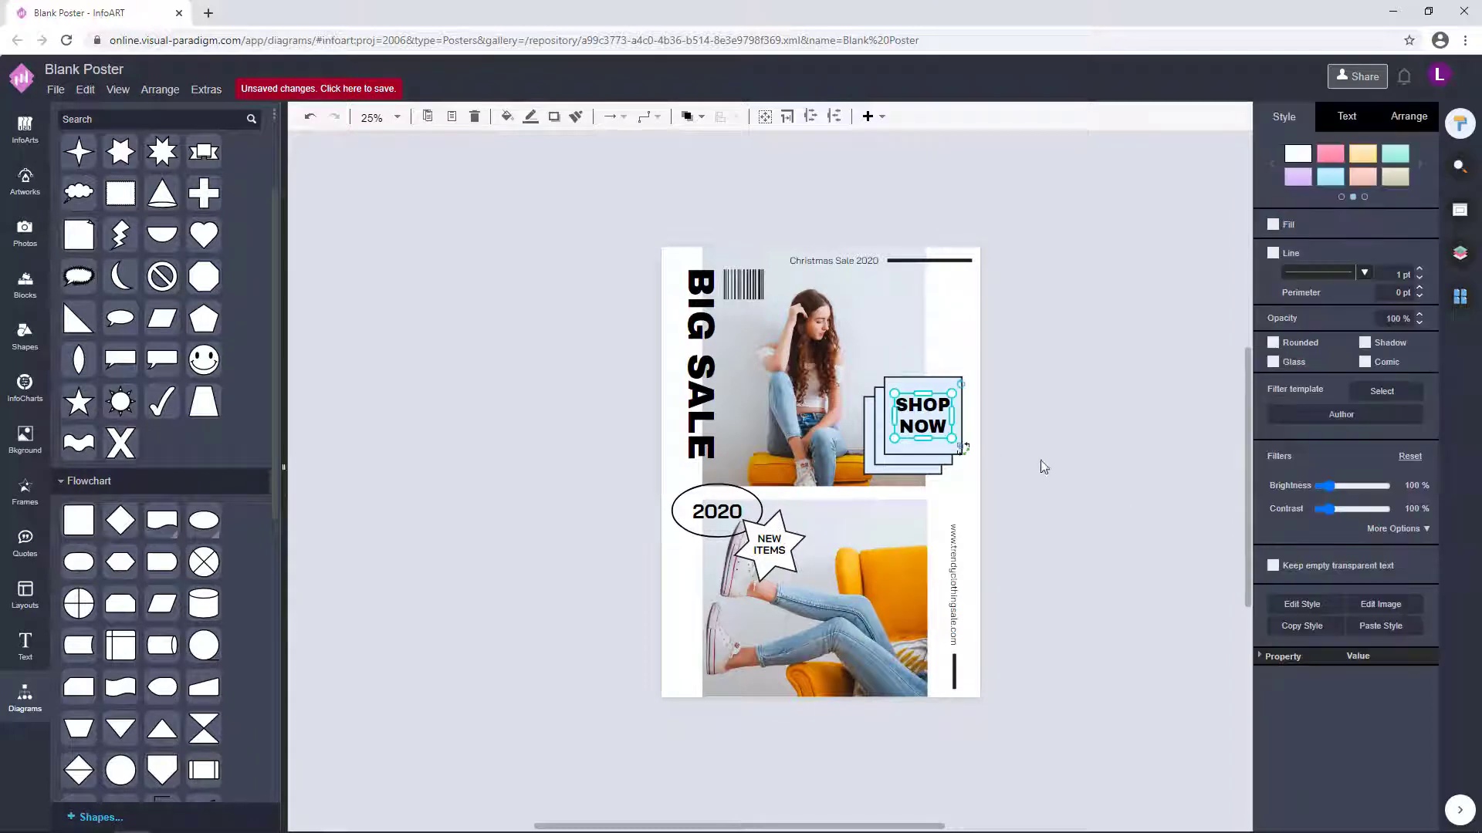
click(1041, 464)
scroll(791, 517, up, 1)
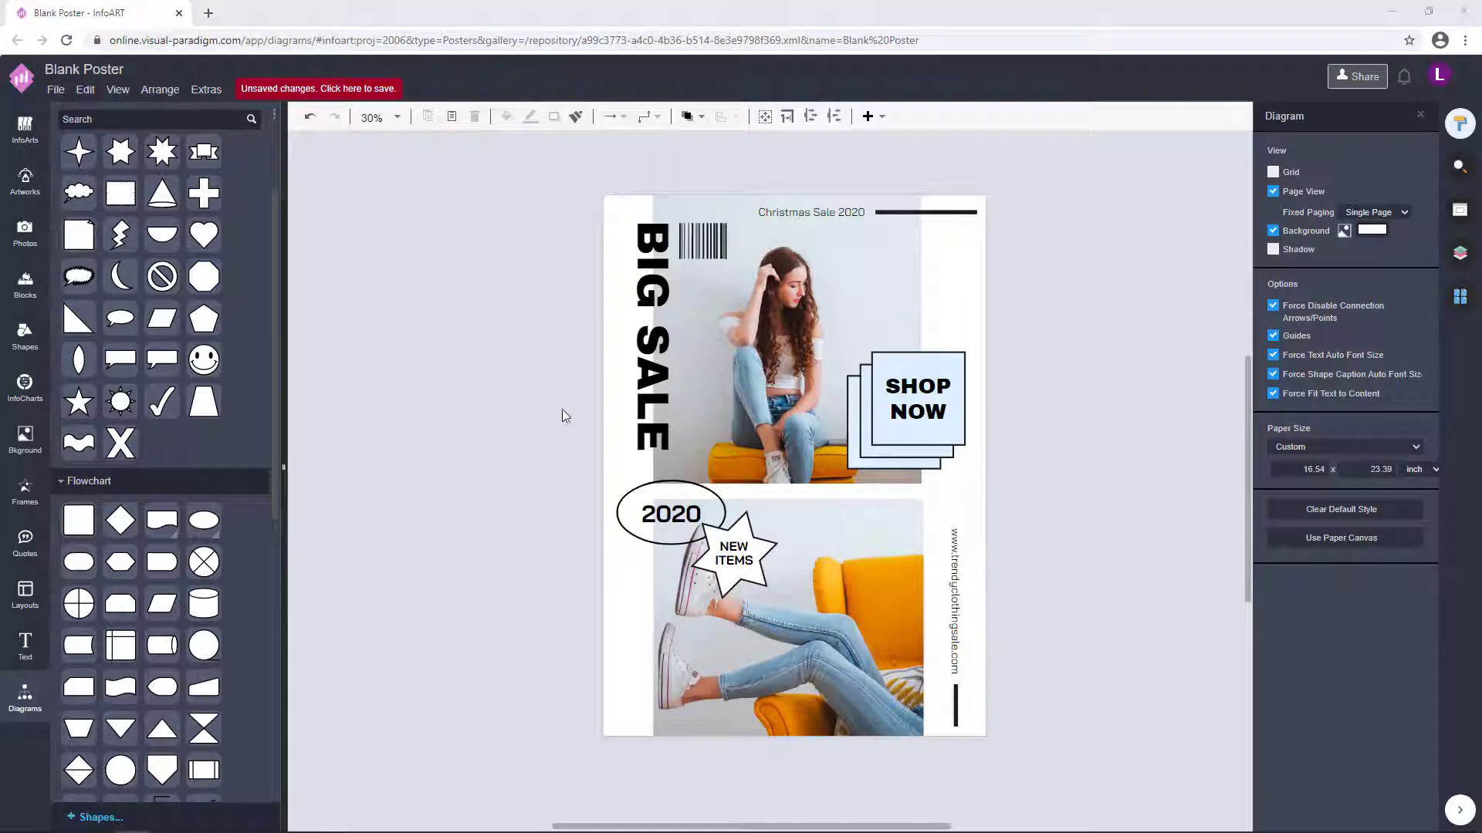
click(1035, 456)
drag(1055, 482, 1051, 483)
click(1007, 275)
drag(1019, 275, 1067, 320)
click(1011, 277)
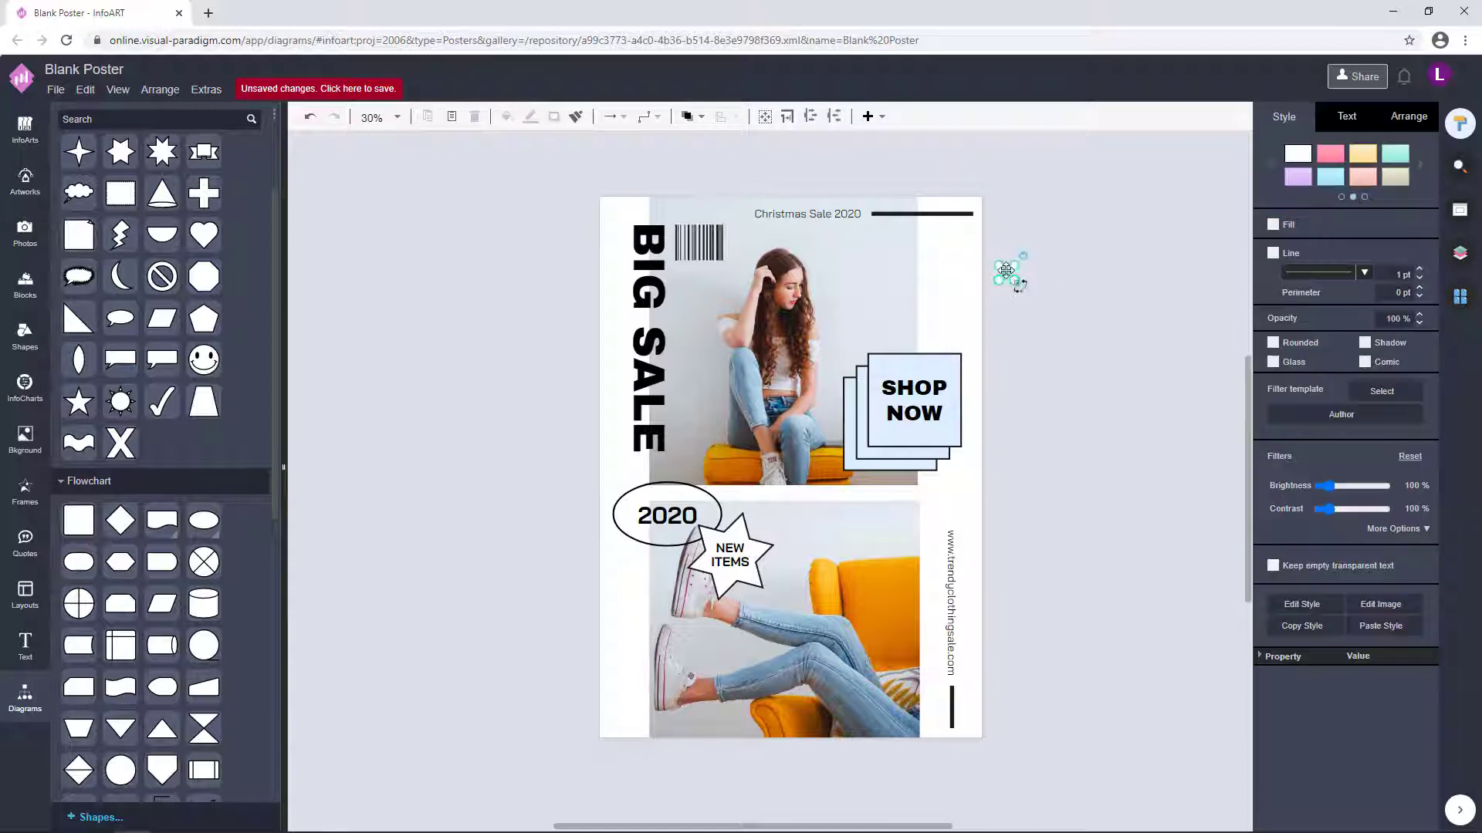
drag(1006, 270, 1085, 301)
click(1016, 474)
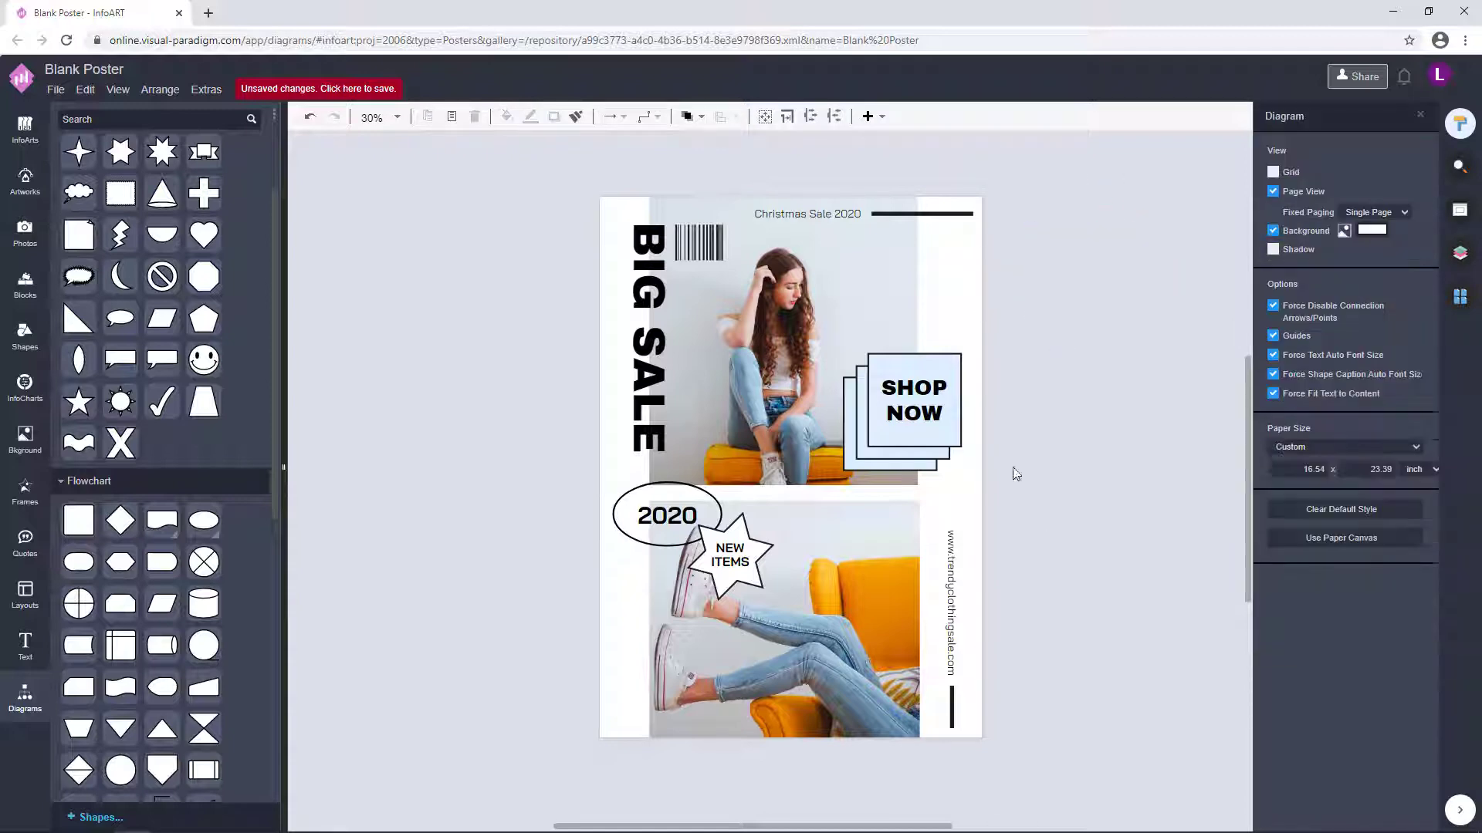
Add the grid artwork with one rounded corner, rotate it and fit it into the poster's lower-left corner
click(26, 183)
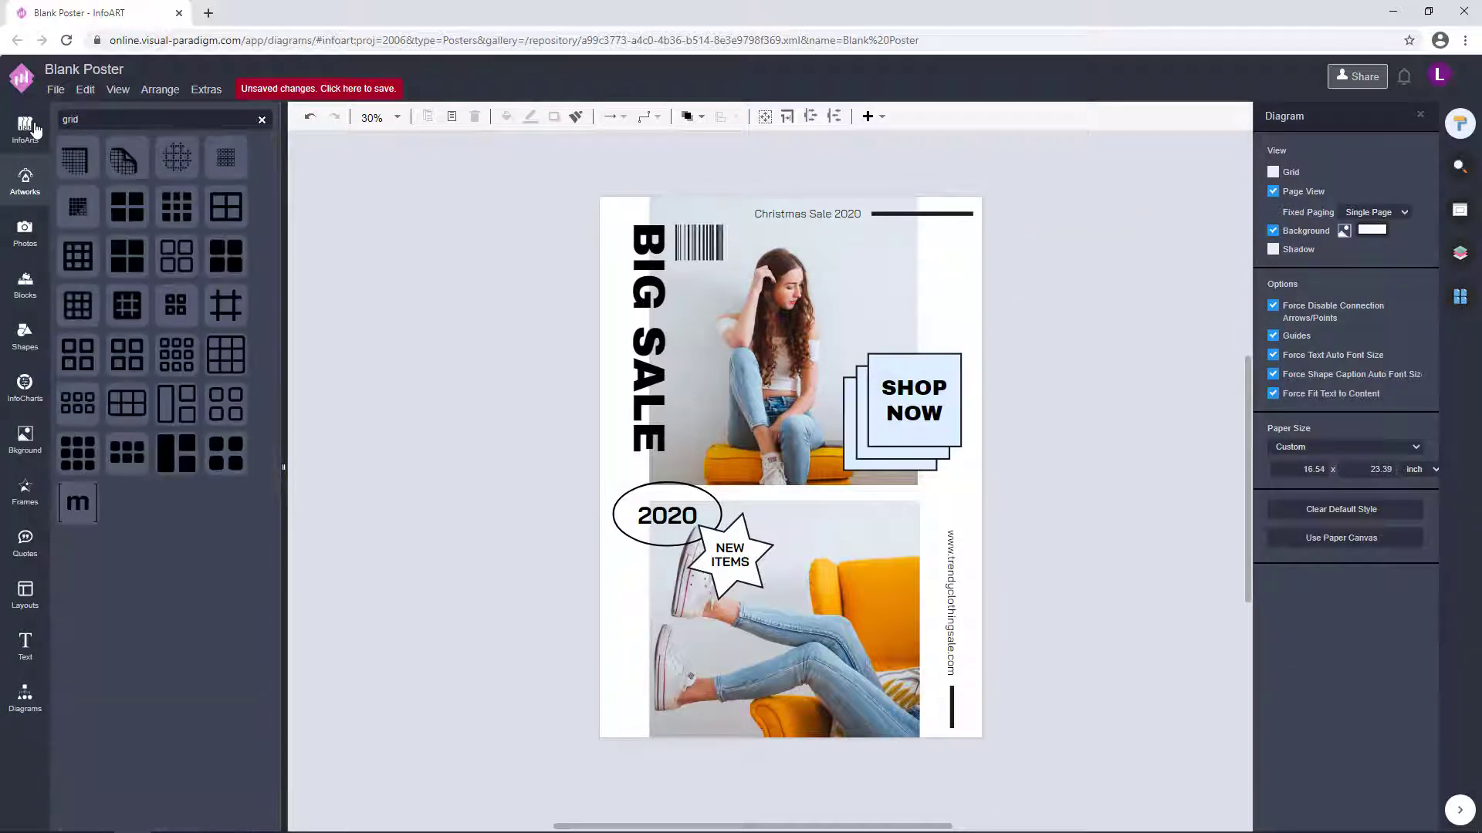
drag(123, 160, 863, 662)
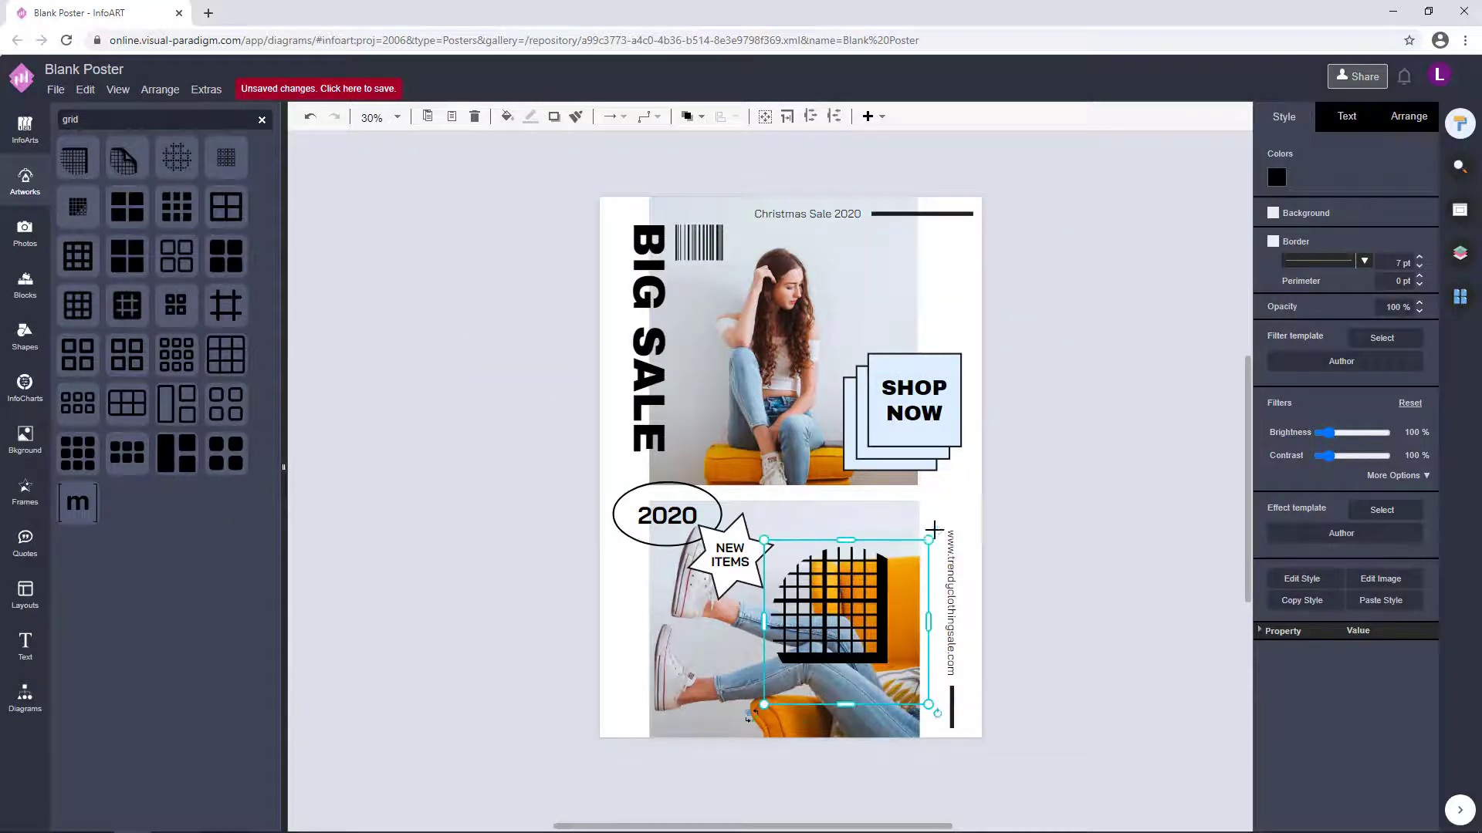
drag(931, 709, 755, 715)
drag(837, 613, 632, 687)
drag(724, 613, 682, 655)
drag(681, 686, 650, 641)
Recolour the grid artwork in the dark shade of the other shapes and resize it to about 516 x 516
click(1276, 178)
click(1295, 332)
click(1429, 530)
click(489, 631)
scroll(533, 671, right, 1)
click(575, 692)
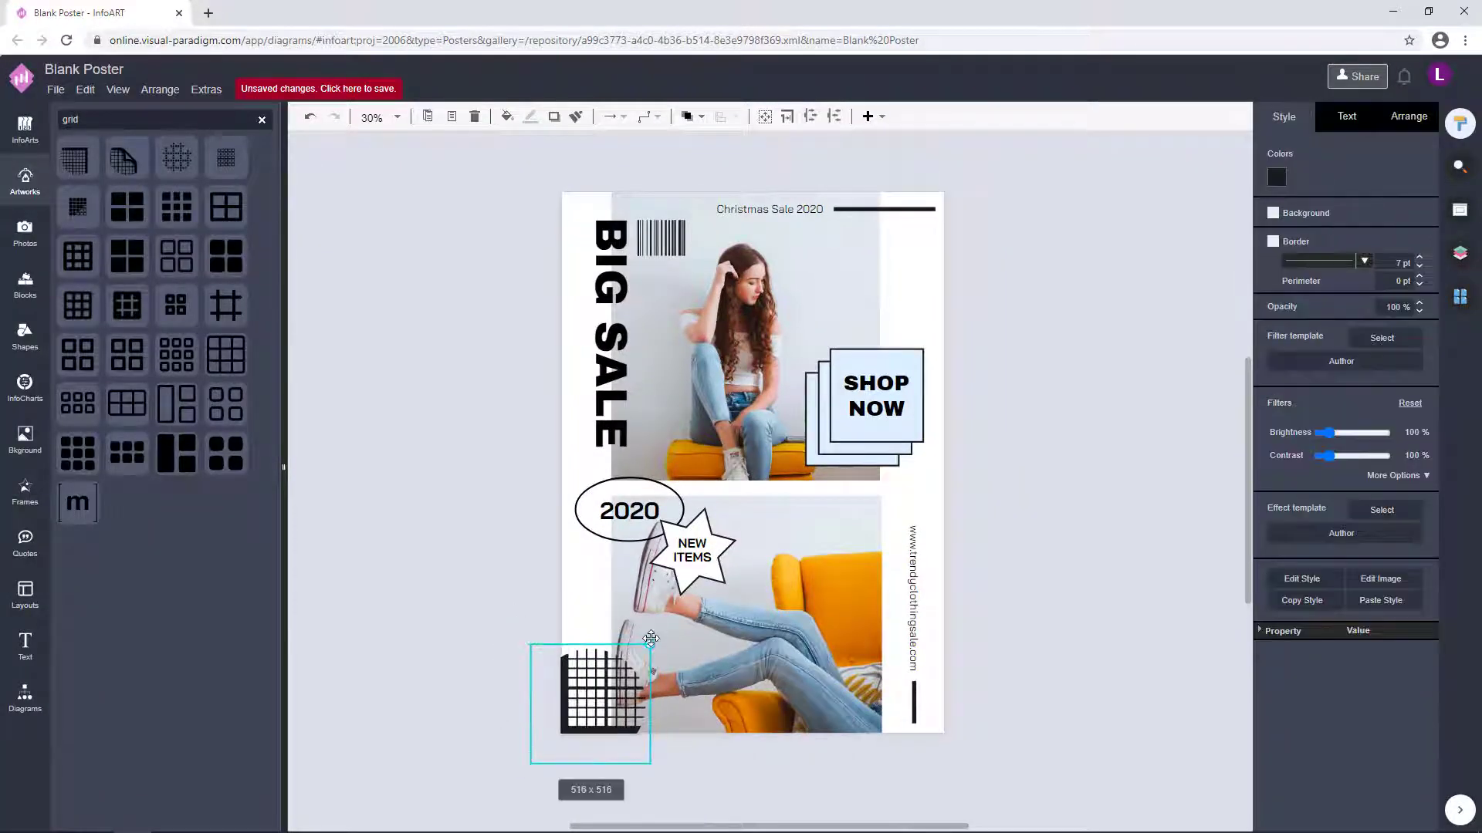
Try a different stacking order for the grid artwork and delete it from the poster
click(687, 117)
click(714, 169)
click(397, 376)
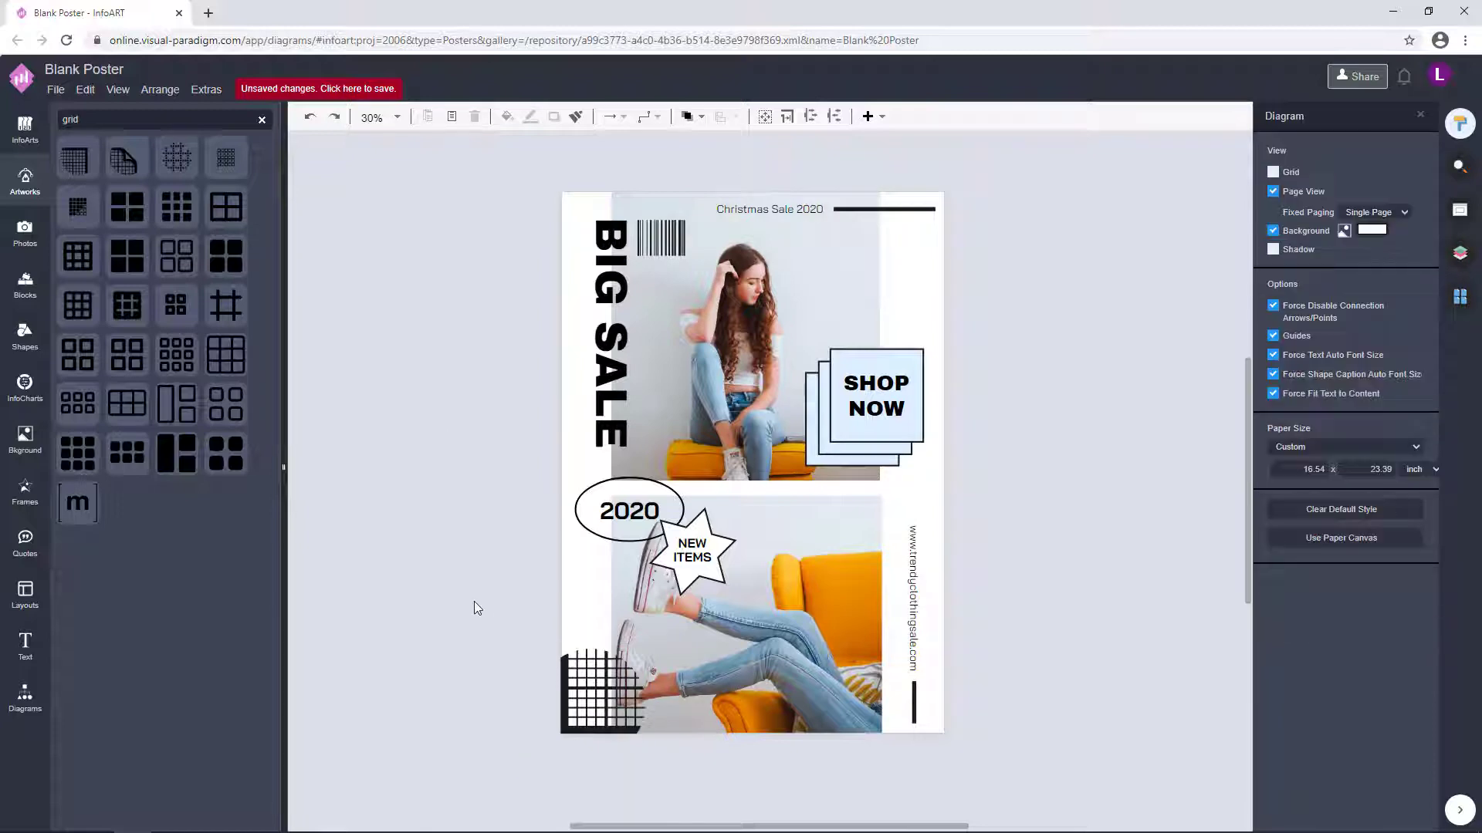
click(578, 691)
key(Delete)
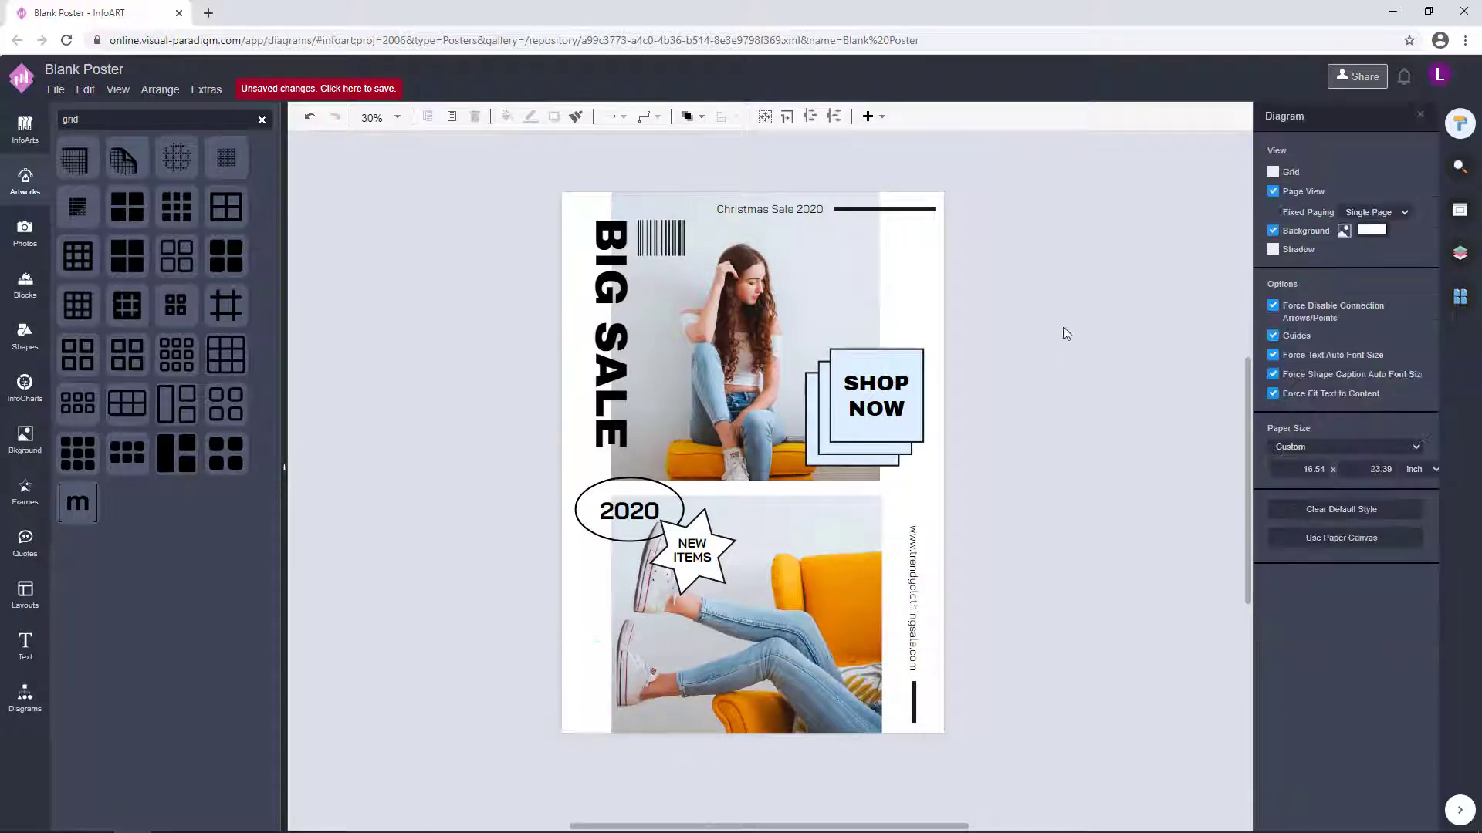
Set the page background to a very pale cream yellow
click(1375, 232)
click(1306, 334)
click(1429, 582)
drag(1040, 447, 1039, 431)
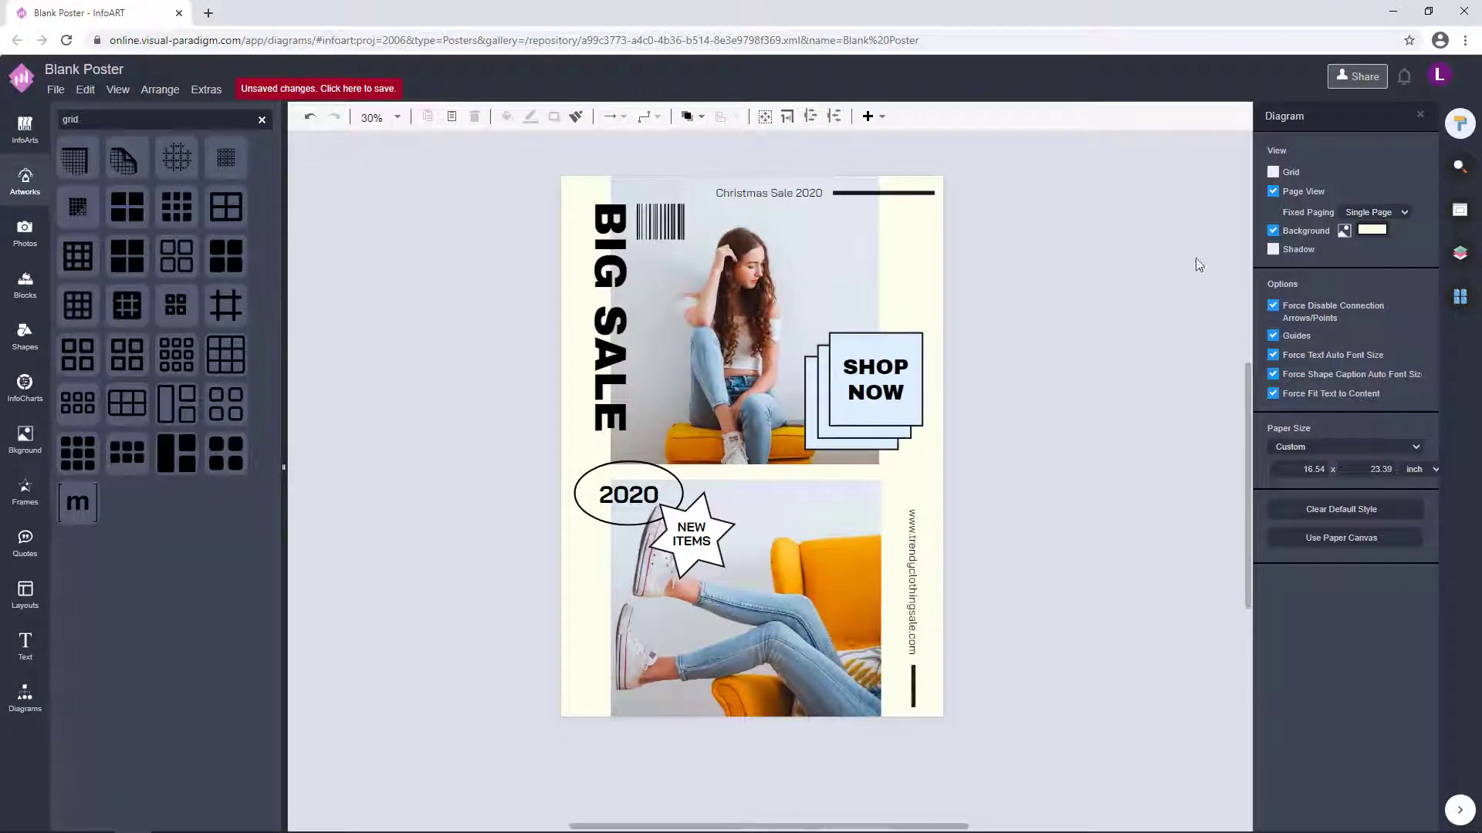
click(1372, 230)
click(1306, 334)
click(1429, 583)
drag(1052, 506, 1025, 504)
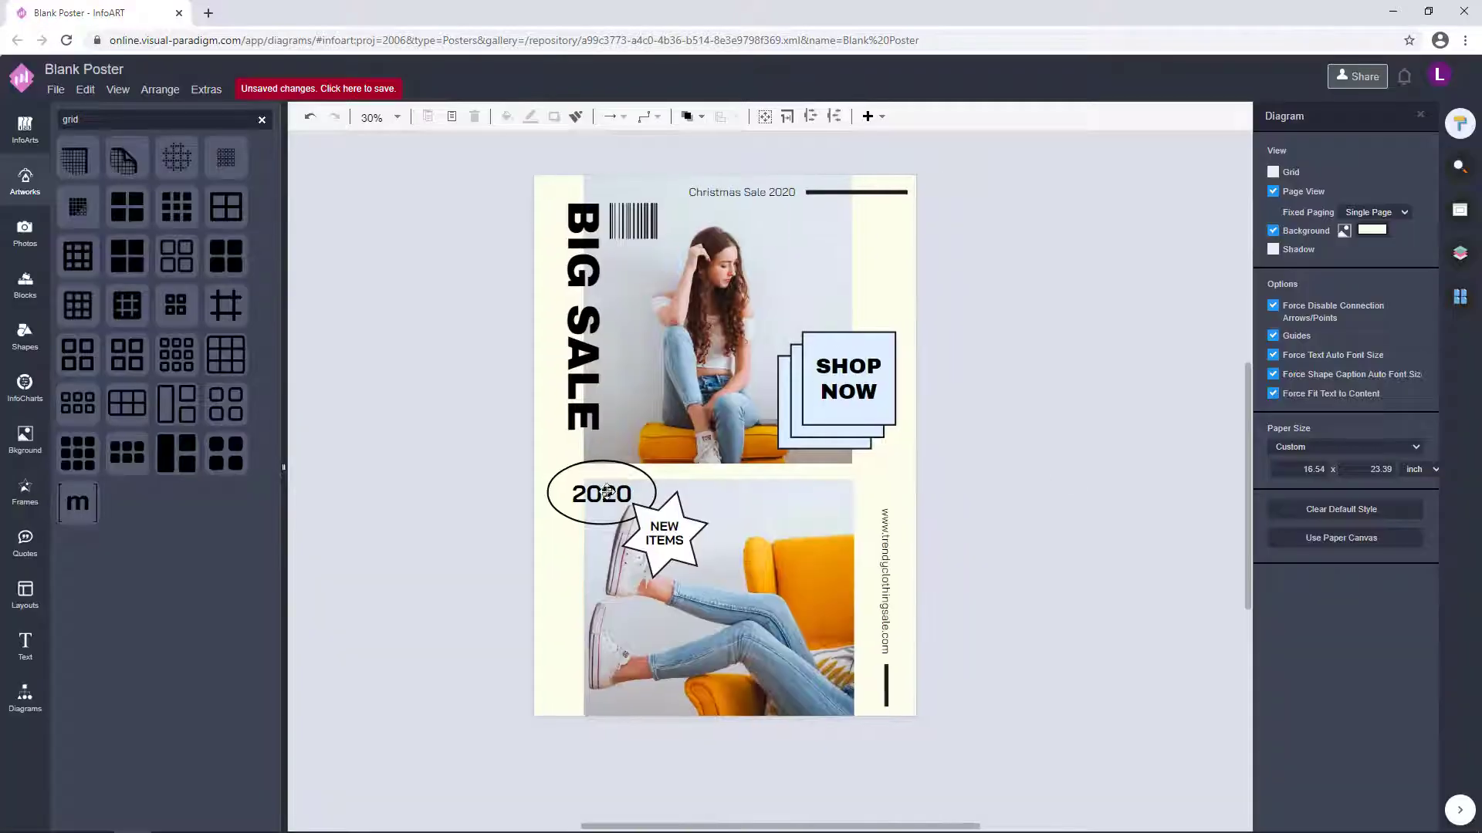
Fill the "NEW ITEMS" star with the same pale cream as the page background
click(605, 489)
click(509, 494)
click(664, 534)
click(1406, 224)
click(1429, 577)
click(1016, 460)
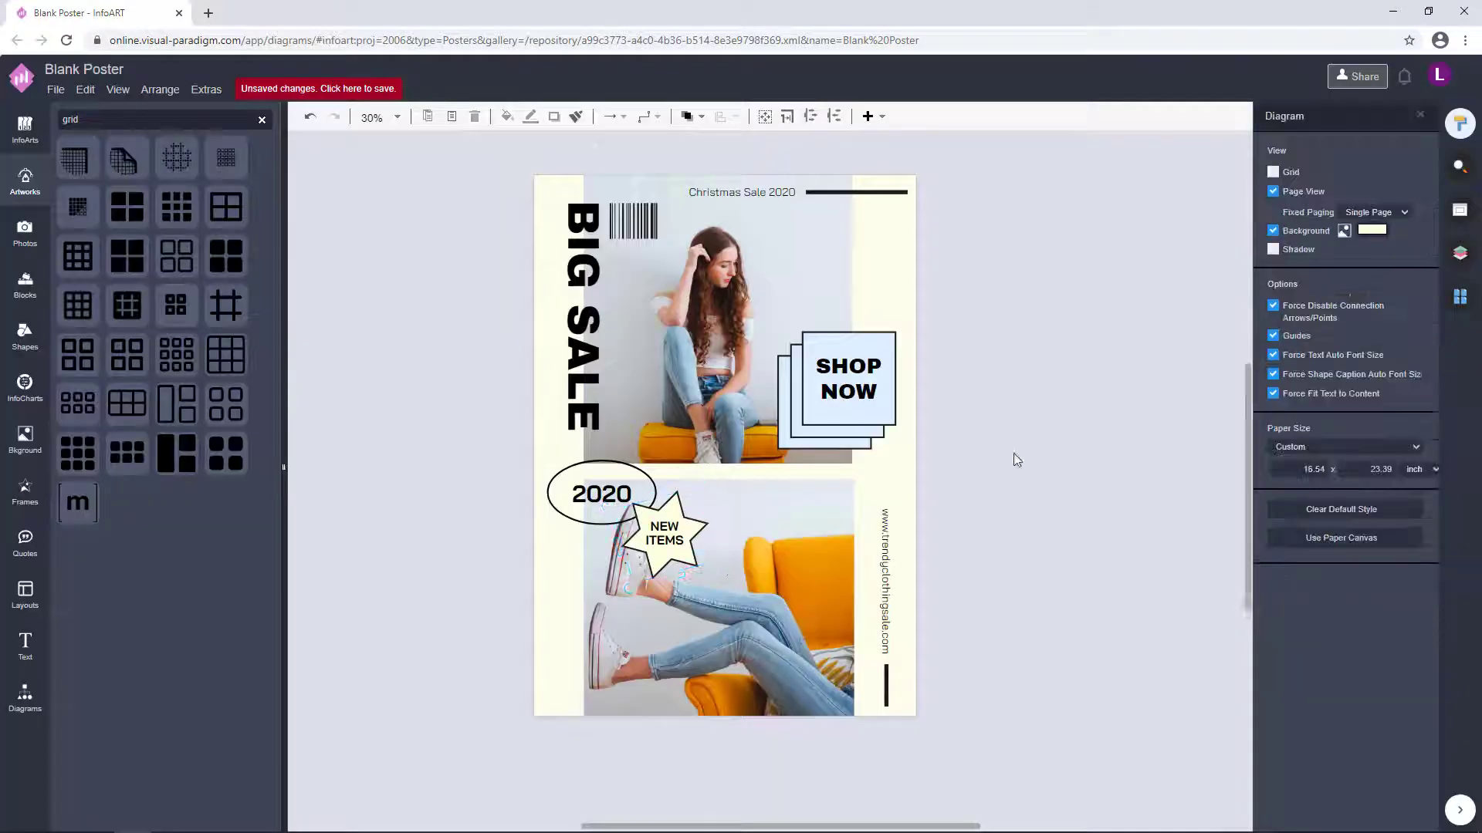
Make the vertical web address bold and scale it down
scroll(926, 468, left, 1)
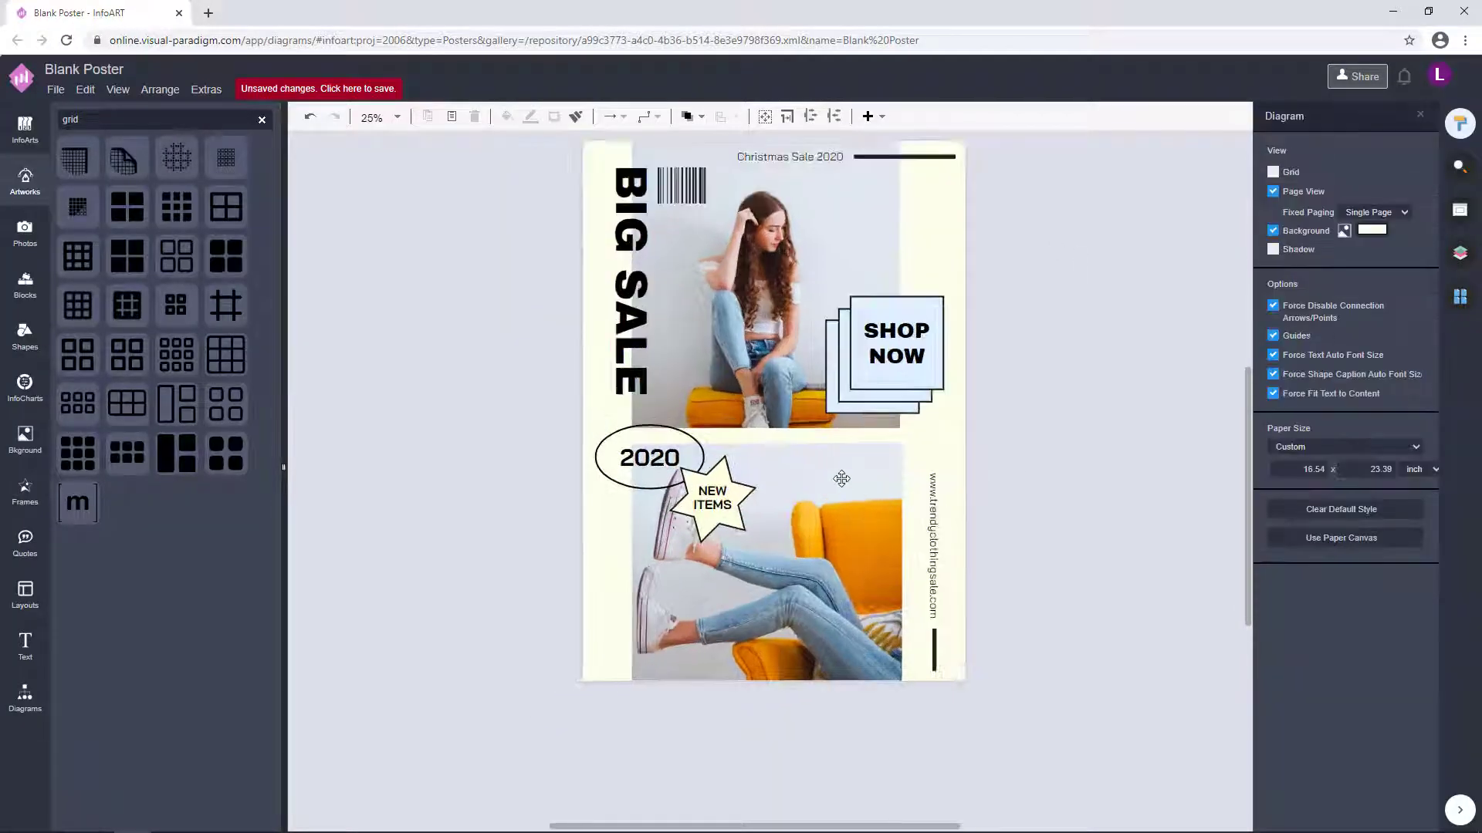
scroll(841, 483, up, 1)
click(911, 540)
click(1346, 117)
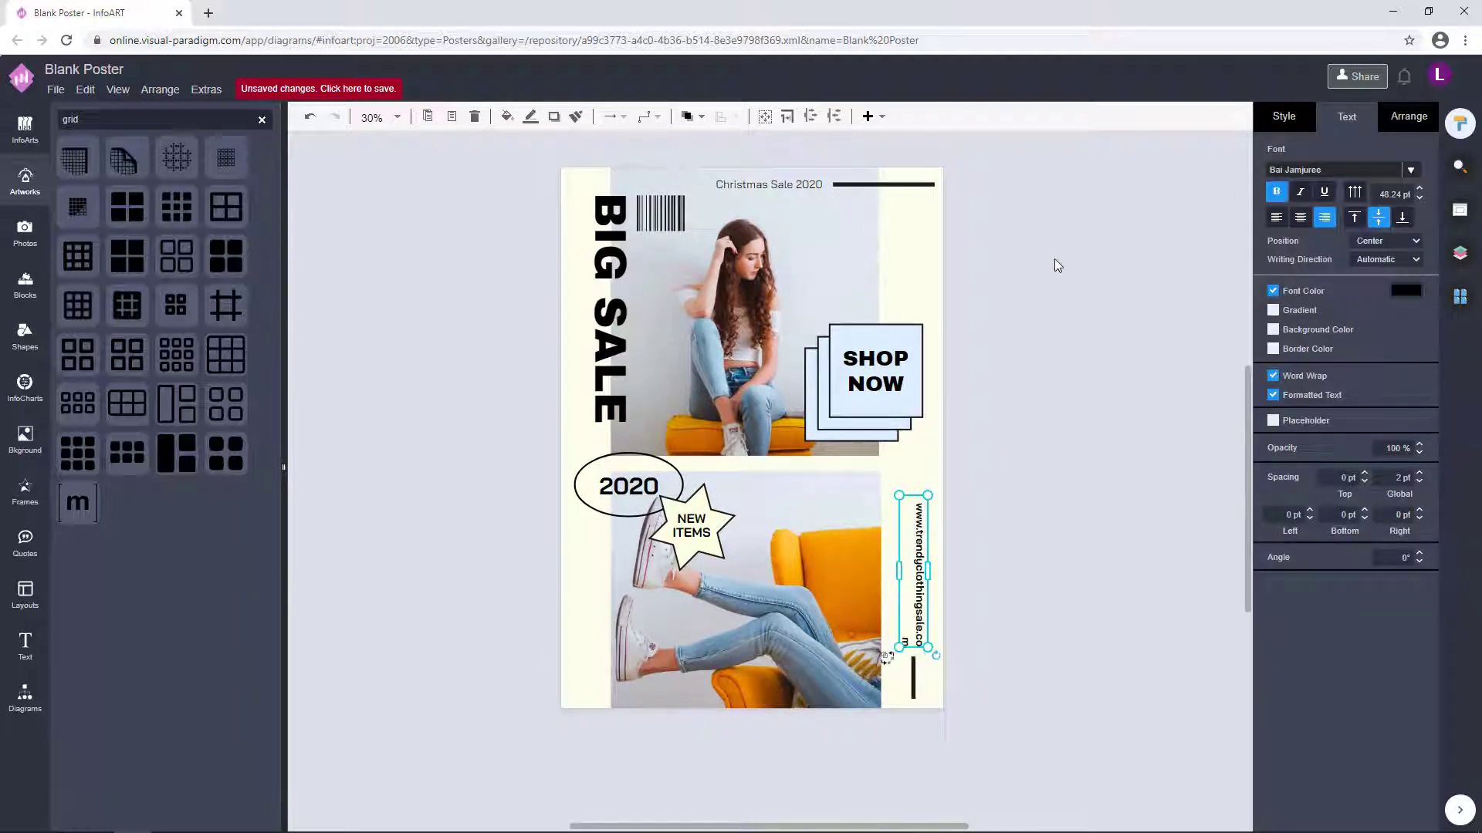
click(1278, 192)
click(995, 595)
drag(934, 458, 927, 489)
scroll(907, 617, up, 2)
click(1011, 556)
Move the web address down so it sits centered just above the short vertical bar
drag(913, 569, 914, 587)
click(996, 590)
click(943, 673)
click(916, 602)
click(1019, 523)
scroll(1019, 523, down, 3)
drag(1026, 424, 977, 468)
Make "Christmas Sale 2020" bold, scale it down and place it beside the horizontal bar
click(793, 191)
click(1277, 192)
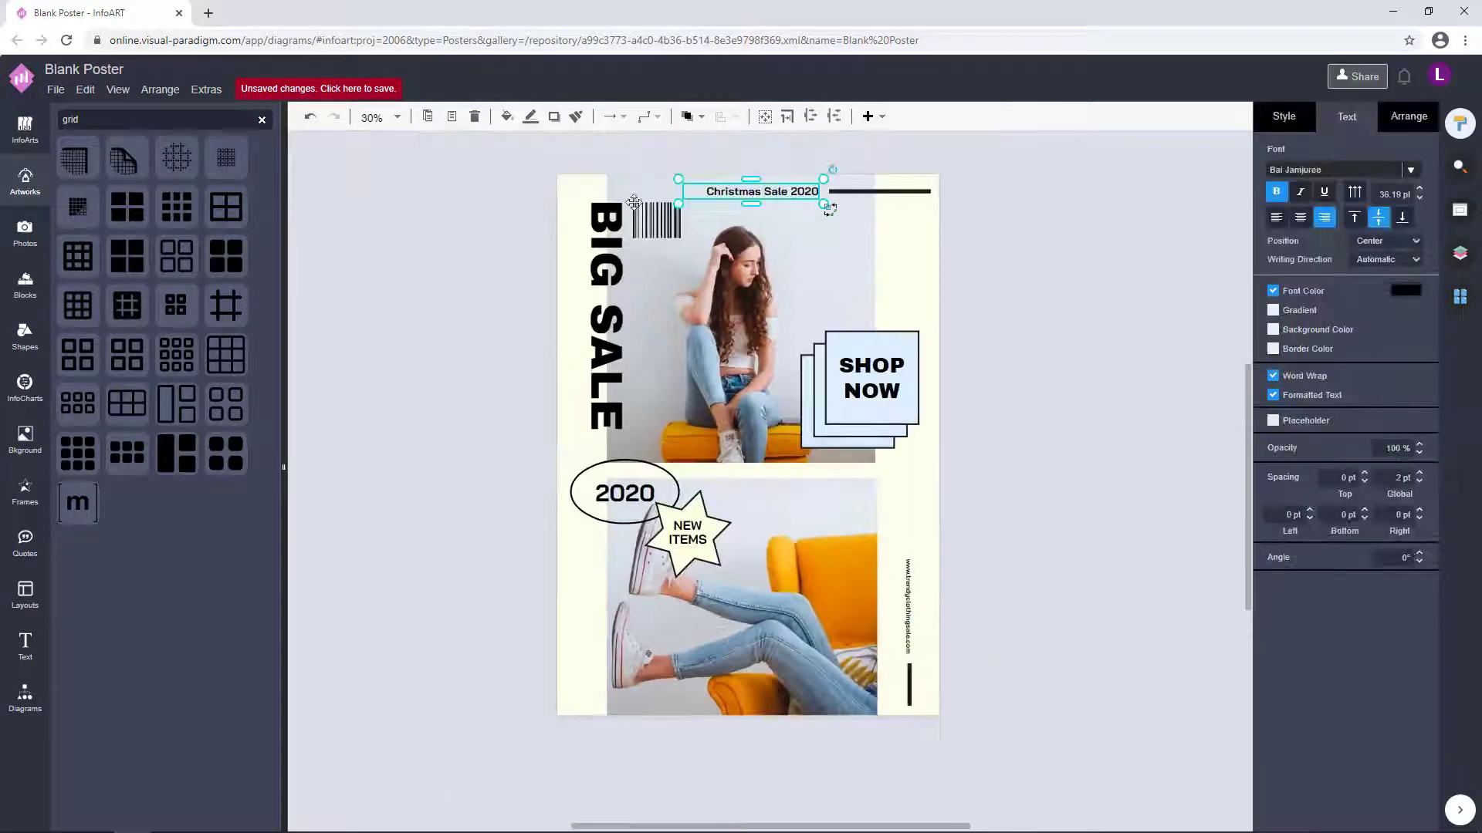
drag(682, 204, 799, 186)
click(996, 231)
scroll(825, 214, up, 1)
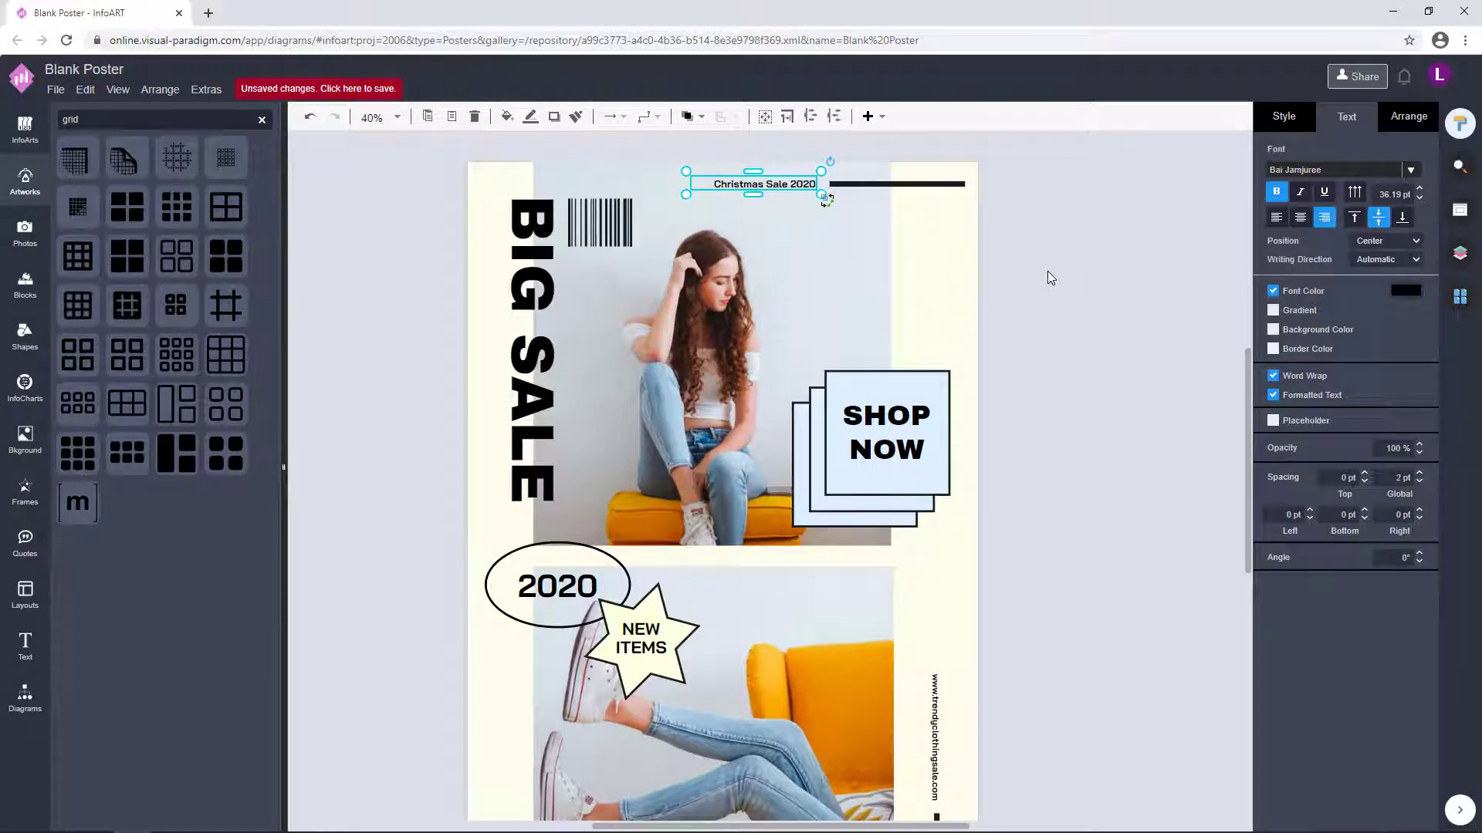
click(1048, 273)
Set the vertical web address to 32 pt and lengthen its box upward so it fits on one line
scroll(1021, 414, down, 1)
double_click(875, 578)
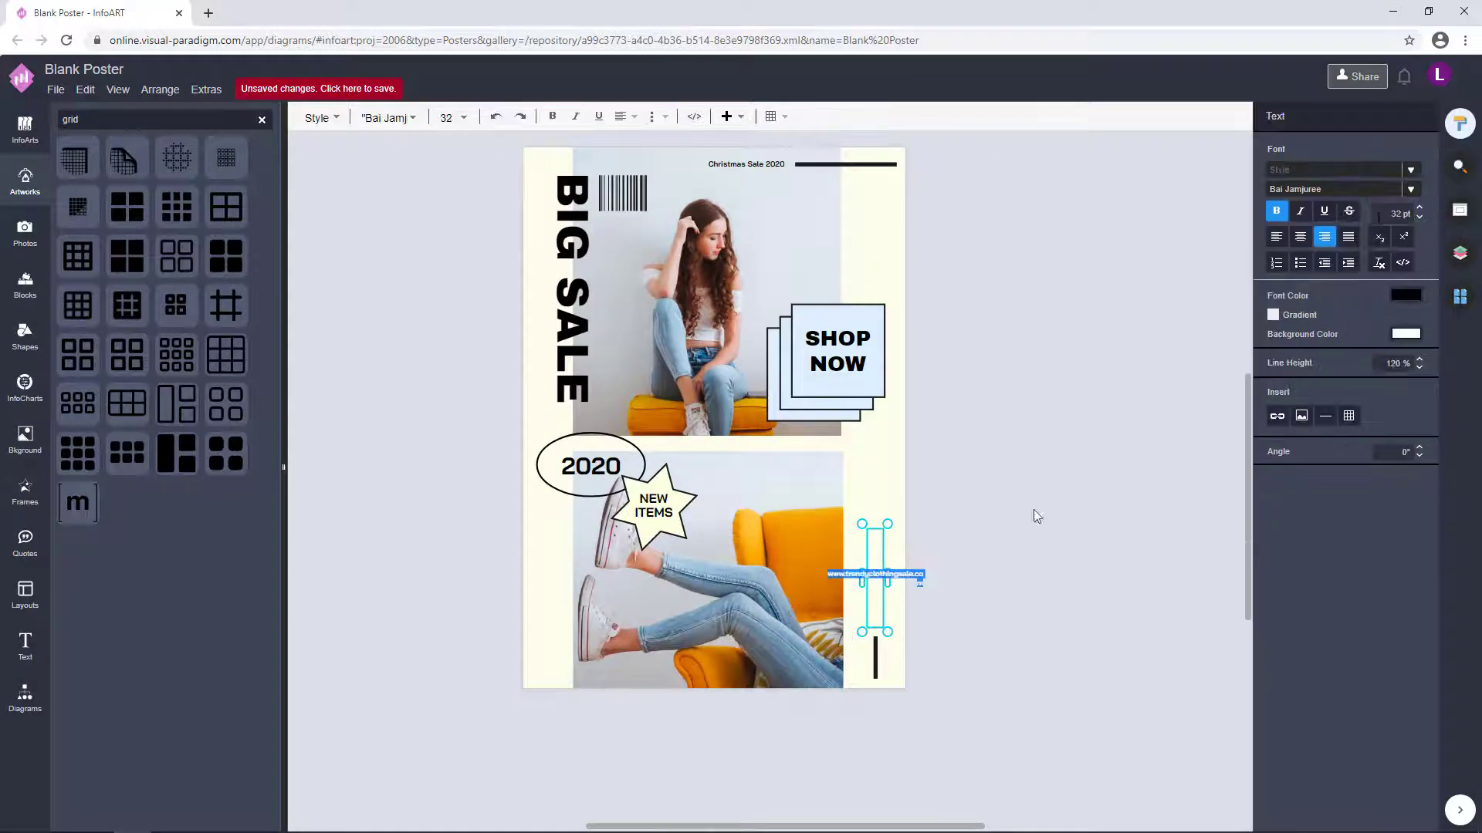
click(1037, 517)
click(875, 568)
scroll(868, 568, up, 5)
drag(871, 479, 866, 454)
click(1052, 440)
scroll(1052, 440, down, 4)
click(975, 538)
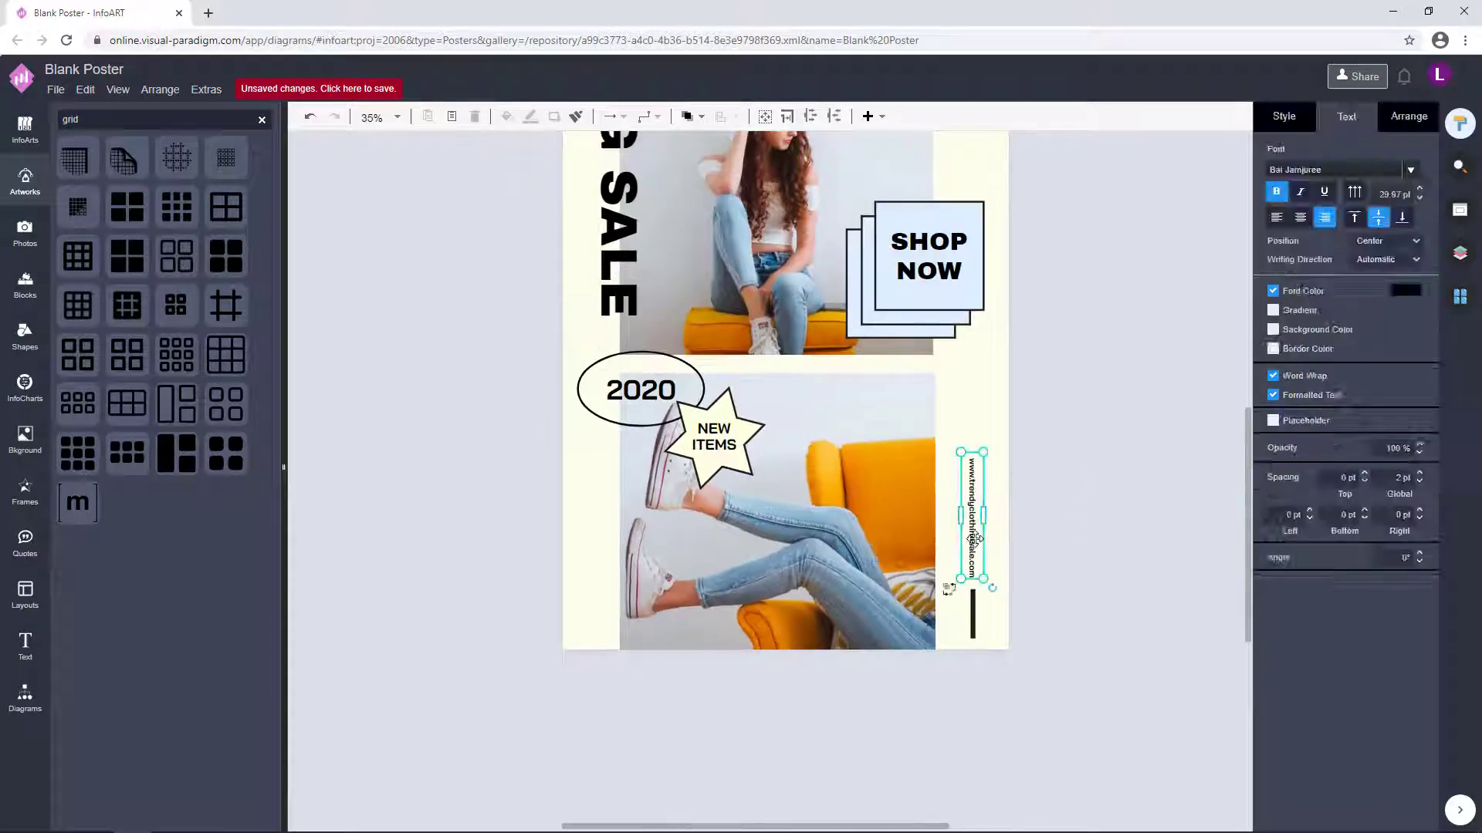
click(1022, 517)
scroll(1022, 517, down, 2)
Compare the font sizes of the vertical web address and the "Christmas Sale 2020" text
click(961, 602)
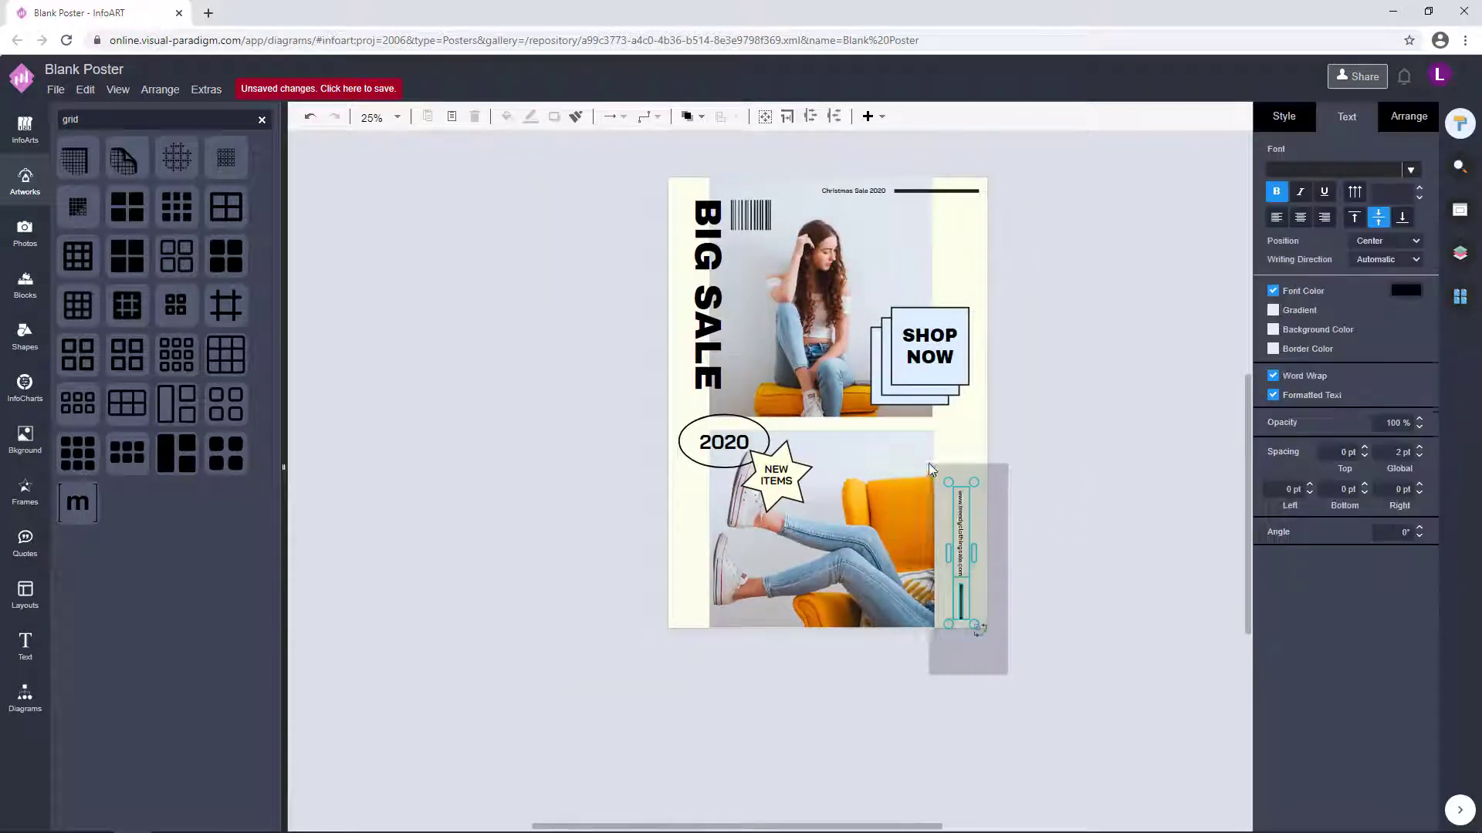
click(1051, 434)
drag(1058, 261, 791, 131)
click(1105, 207)
double_click(857, 190)
click(1039, 263)
click(962, 521)
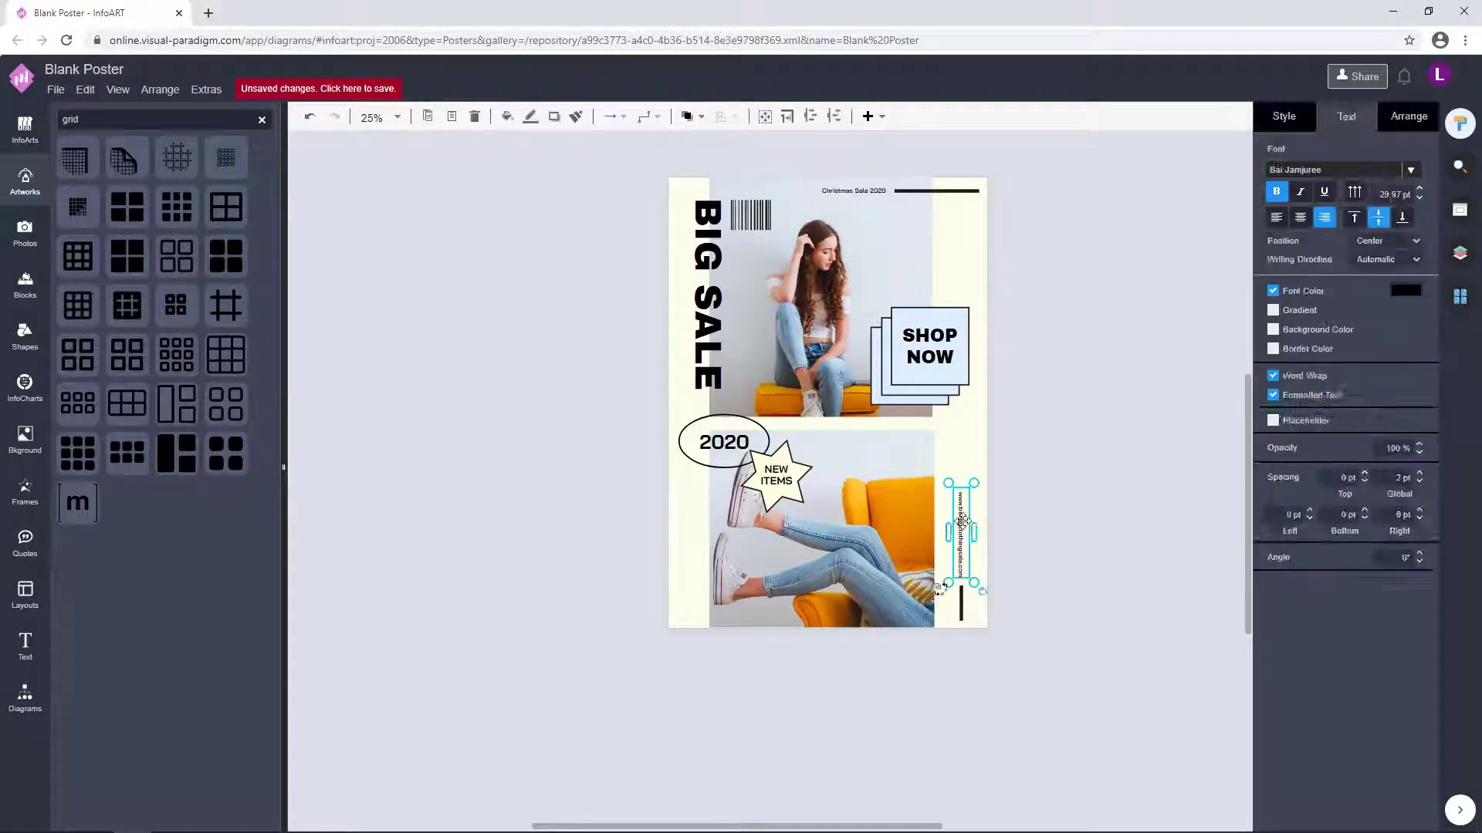
double_click(962, 522)
click(951, 449)
scroll(1010, 402, up, 1)
double_click(788, 214)
click(905, 509)
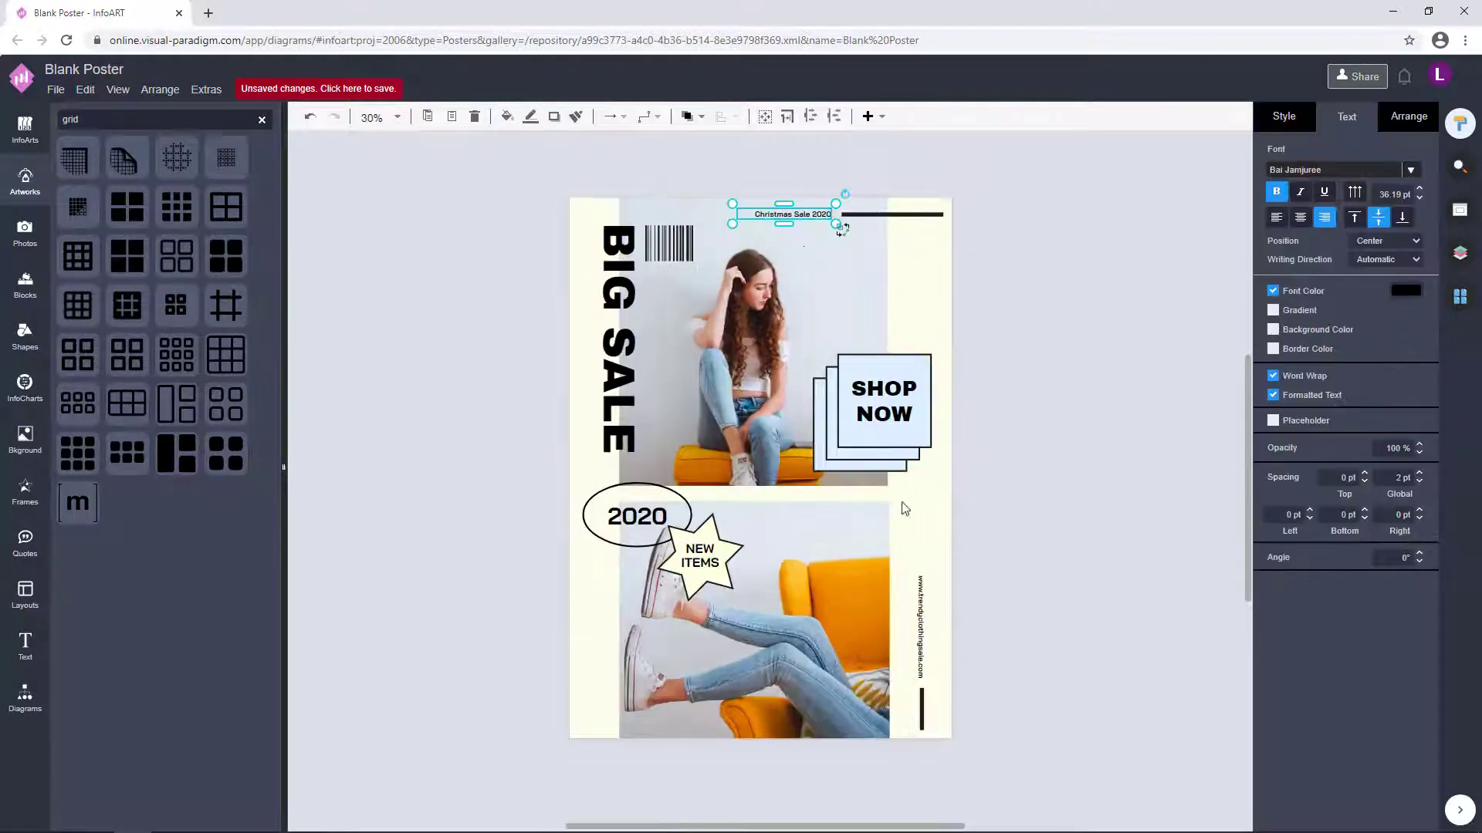
Enlarge the vertical web address to 34 pt and extend its text box upward
shift+click(920, 600)
click(1069, 499)
scroll(883, 577, up, 5)
click(970, 618)
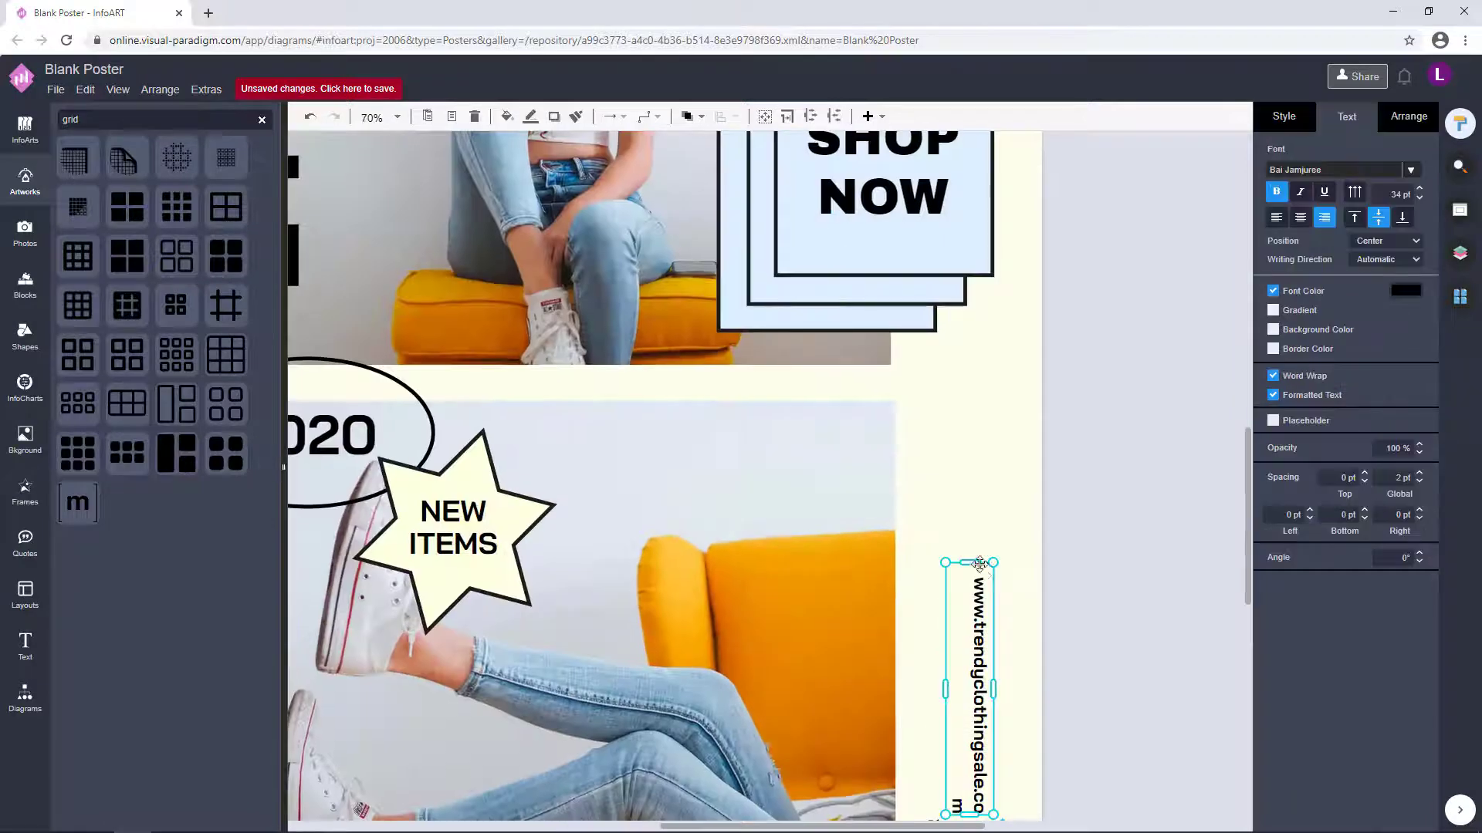
drag(970, 562, 970, 514)
Set the vertical web address's font size to 35 pt
double_click(975, 622)
drag(1377, 214, 1439, 202)
text(35)
key(Return)
click(1115, 609)
scroll(1061, 582, down, 3)
click(978, 590)
click(1058, 494)
Match the "Christmas Sale 2020" text to the web address at 35 pt
scroll(1058, 493, down, 1)
click(744, 256)
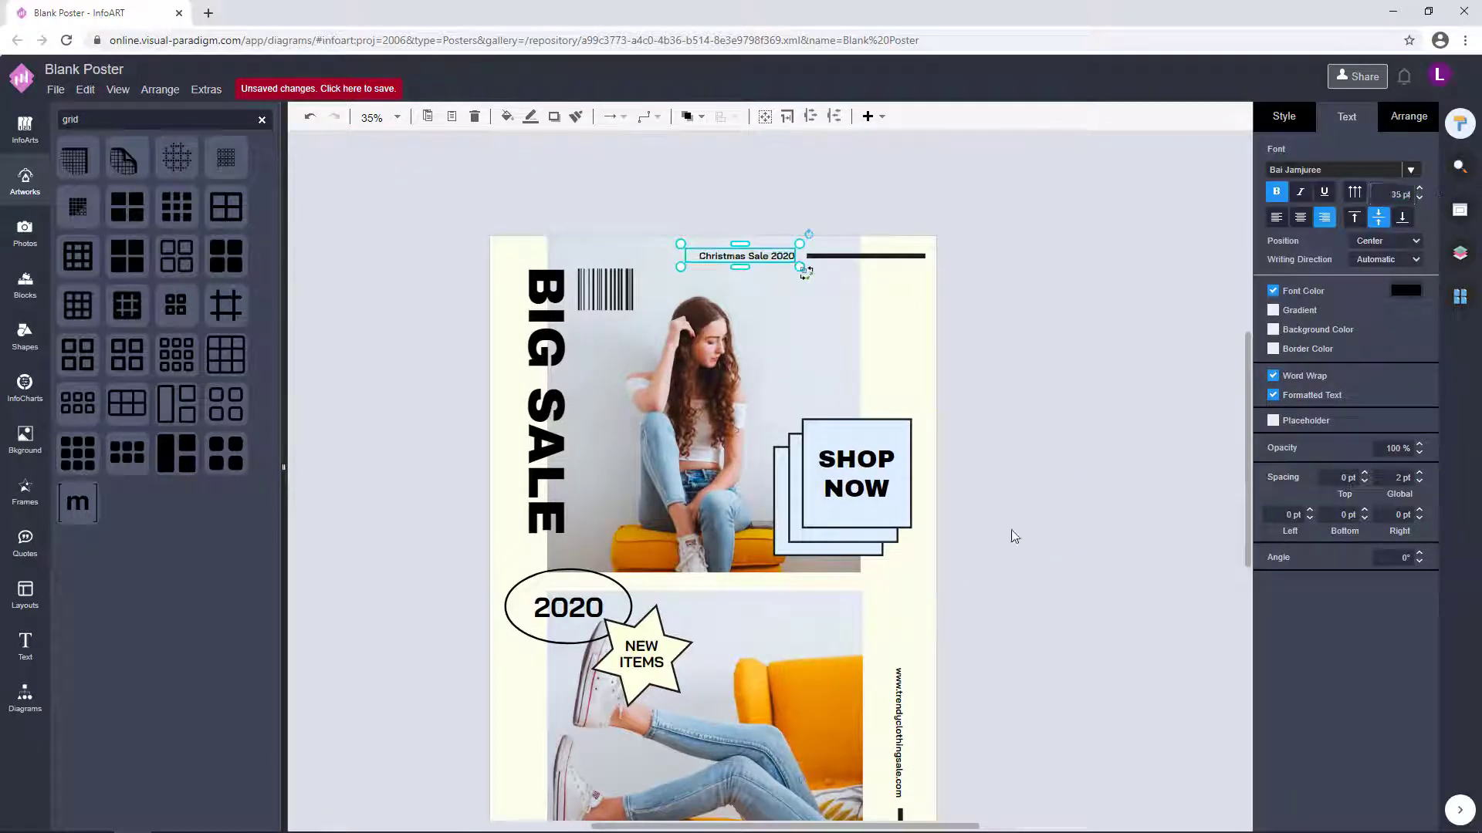
click(1017, 538)
scroll(1068, 606, down, 1)
drag(1068, 606, 1049, 536)
click(599, 537)
click(631, 542)
key(ctrl+z)
click(513, 455)
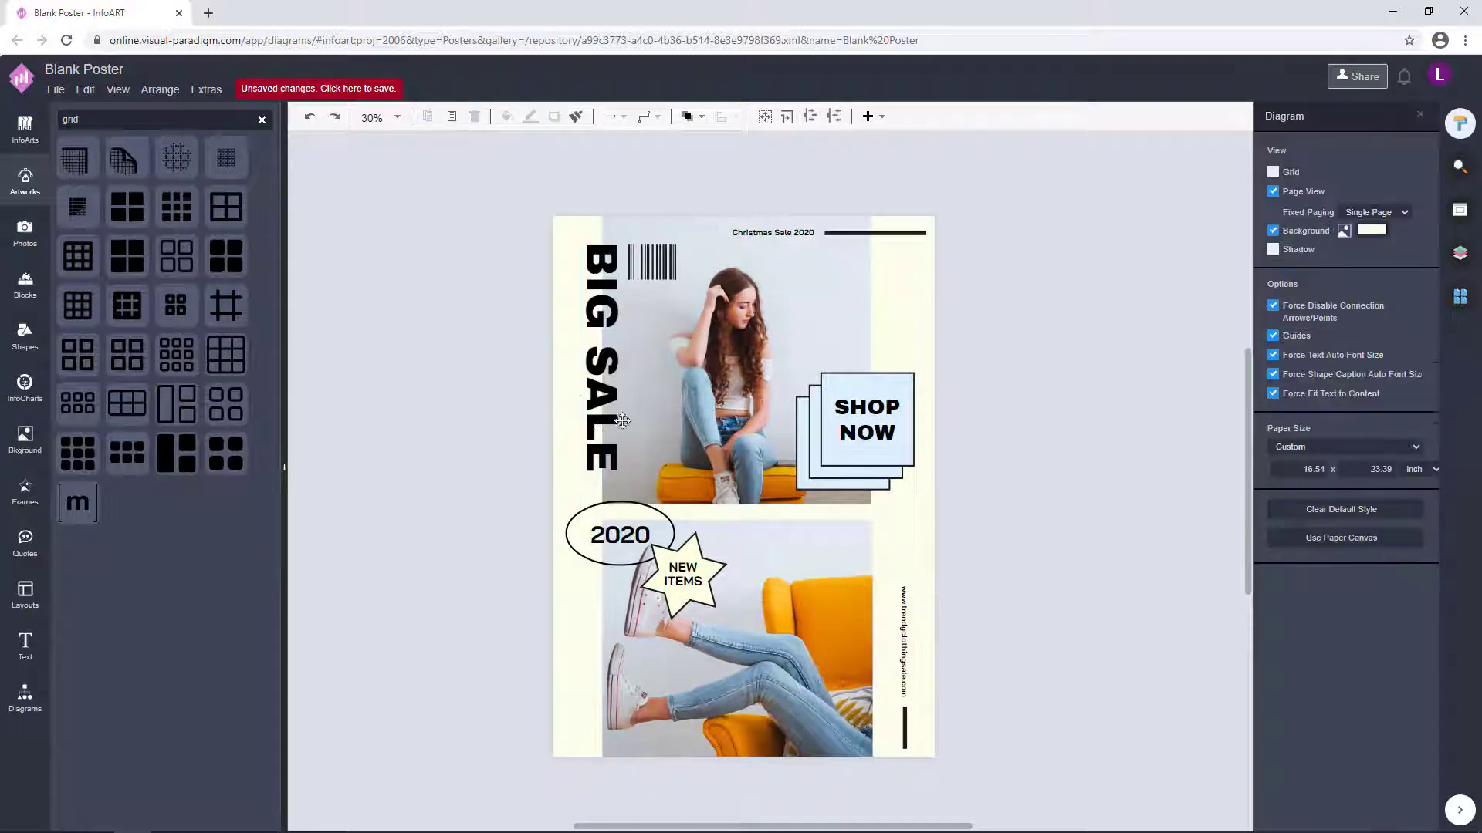
drag(609, 420, 609, 420)
drag(642, 538, 642, 537)
click(1004, 492)
click(661, 531)
click(525, 528)
Nudge the "2020" ellipse and the "NEW ITEMS" star slightly down together
drag(517, 477, 763, 643)
key(Down)
key(Down)
key(Down)
key(Down)
key(Down)
key(Down)
click(1008, 502)
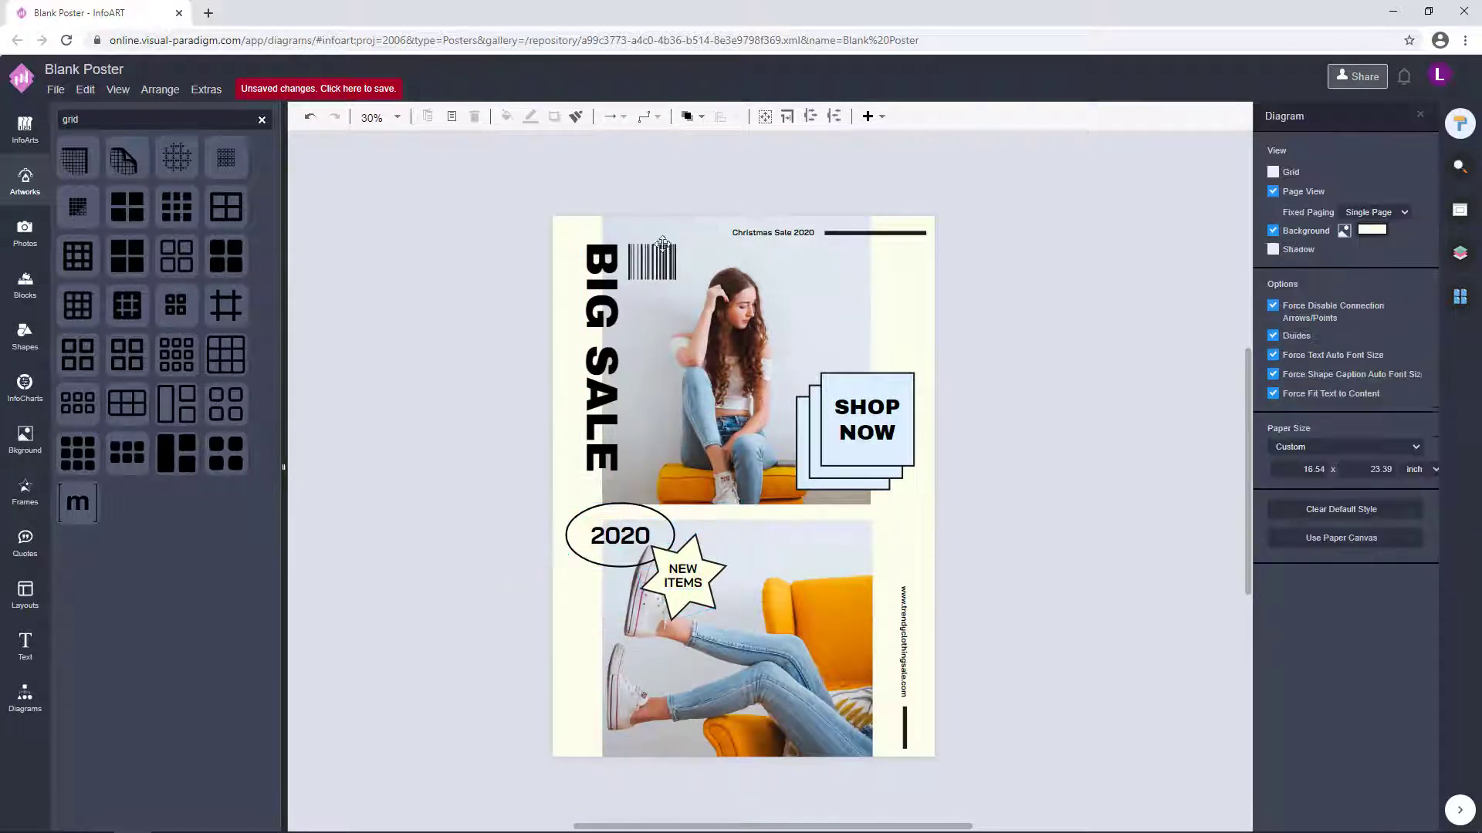
Shift the barcode slightly to the right, away from the "BIG SALE" headline
click(662, 247)
click(1009, 327)
drag(649, 270, 651, 270)
click(1026, 381)
drag(1030, 389, 1005, 376)
click(879, 629)
click(996, 478)
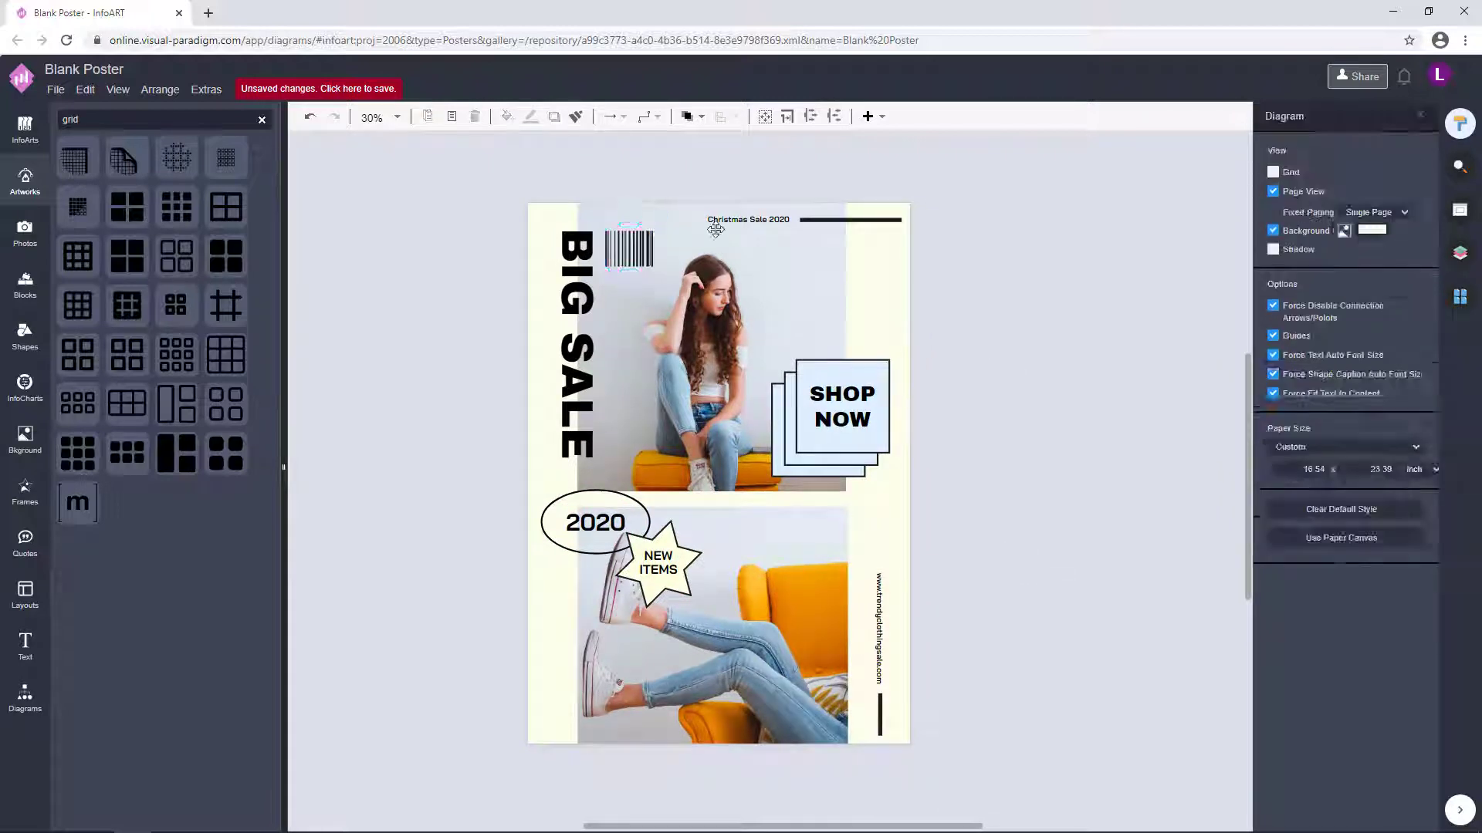
Enlarge the "Christmas Sale 2020" text and the vertical web address slightly by the same amount
click(715, 230)
click(1031, 311)
drag(1032, 311, 1048, 296)
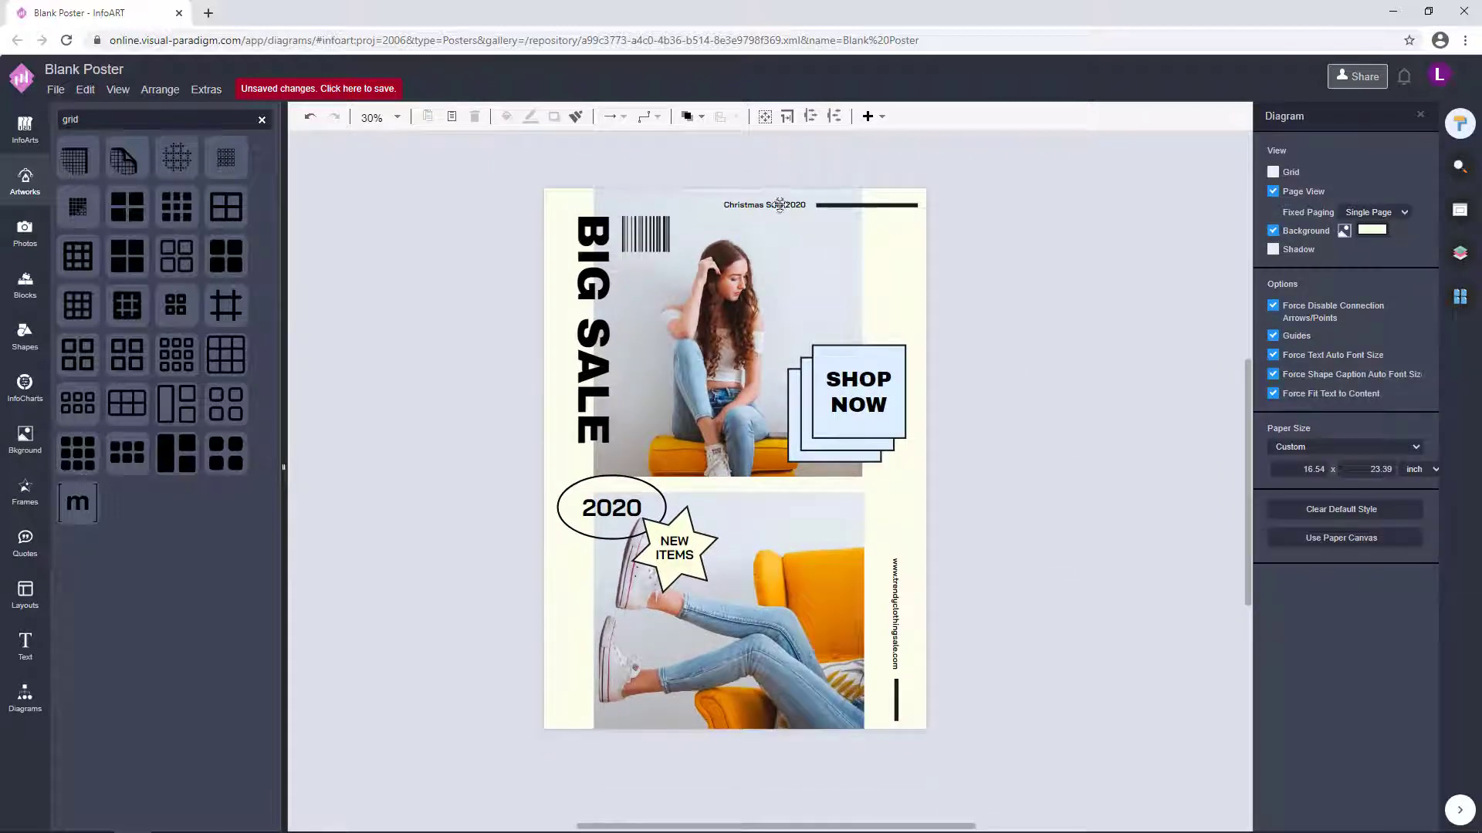
double_click(779, 205)
double_click(898, 611)
double_click(1397, 213)
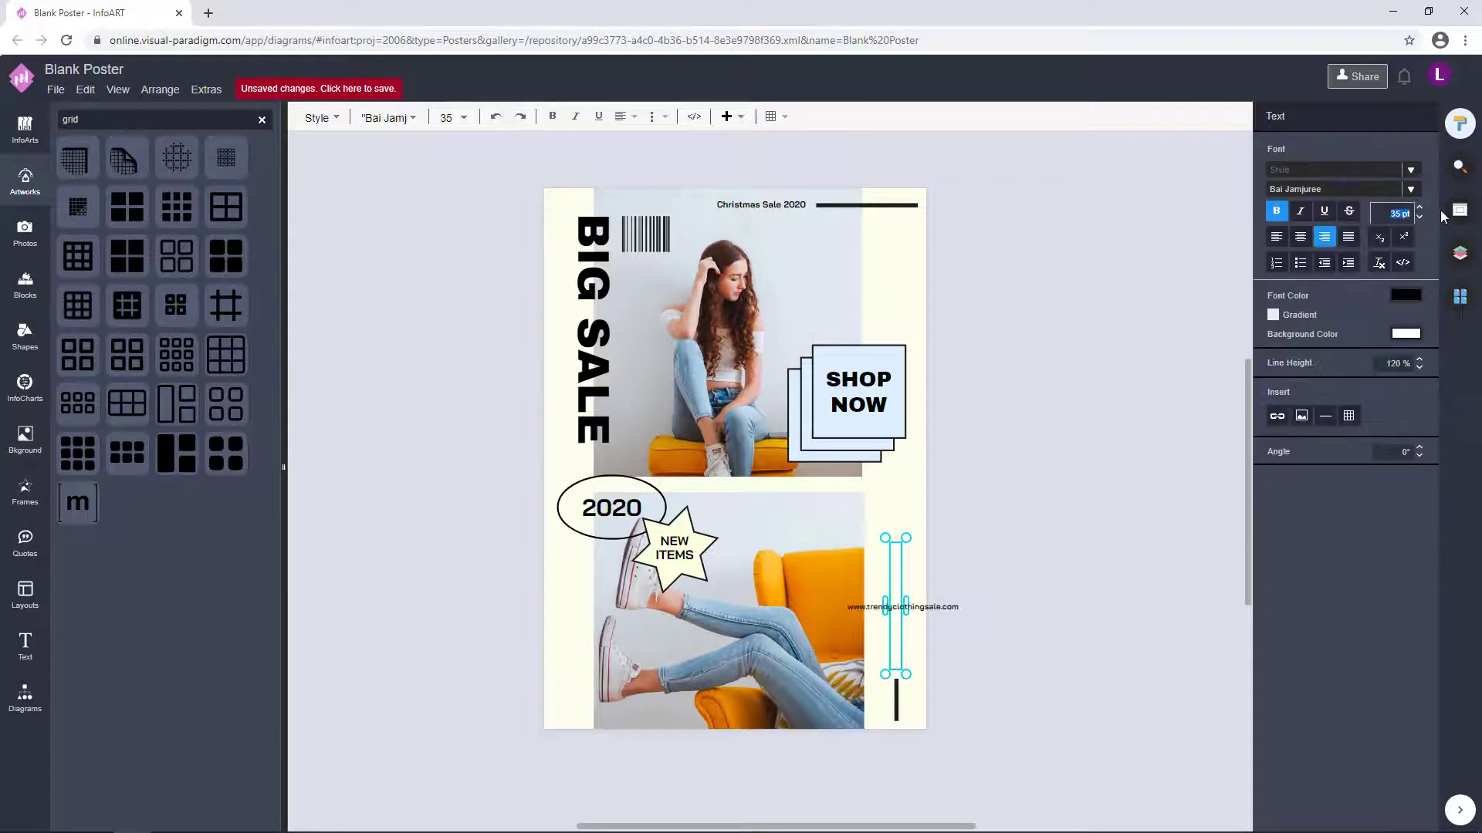
text(26)
click(955, 584)
click(899, 598)
click(1027, 541)
Nudge the "SHOP NOW" text slightly up inside its square
drag(1069, 268, 677, 162)
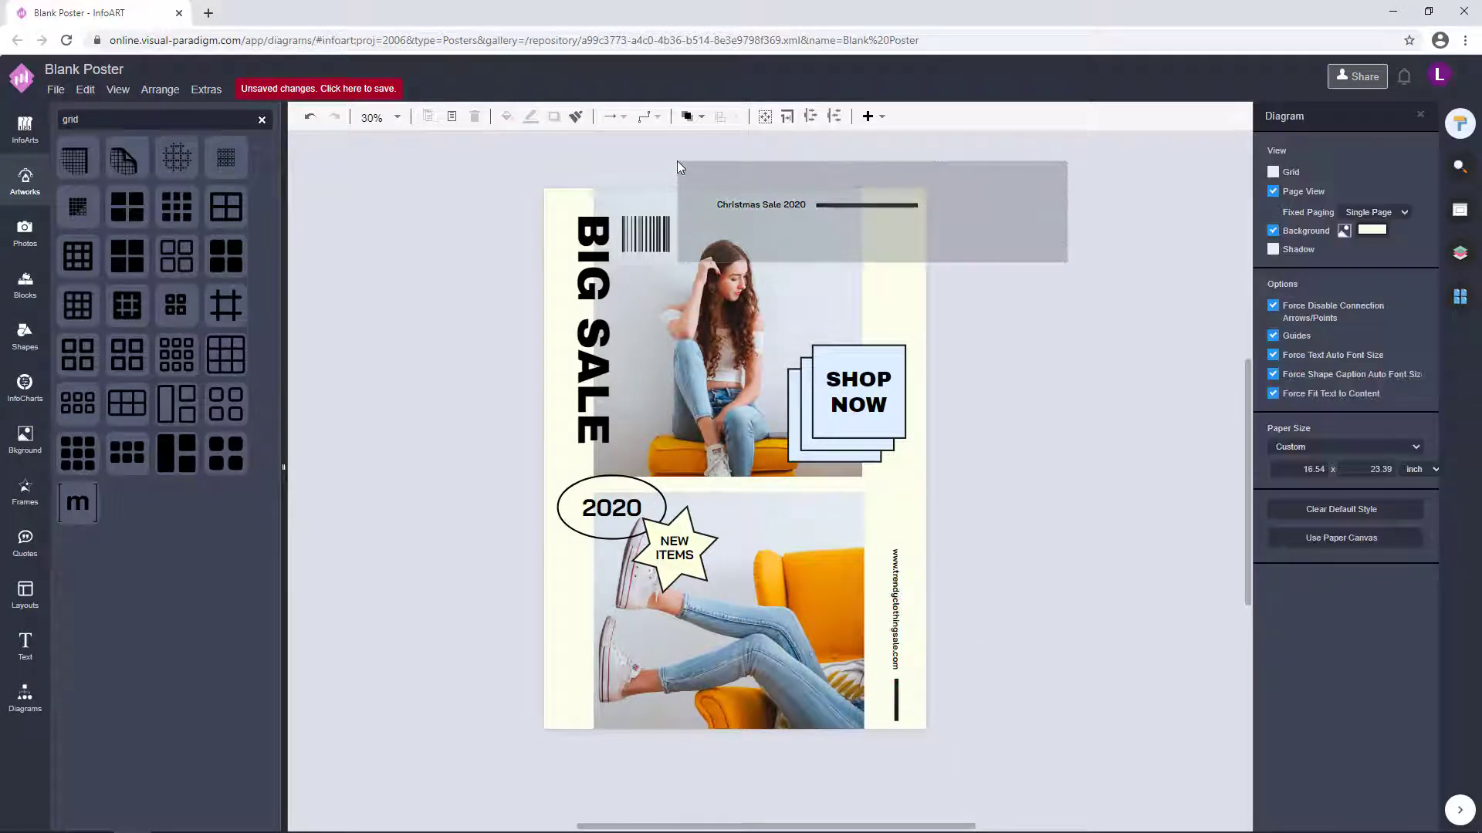
click(858, 392)
click(1005, 417)
click(864, 390)
click(1004, 417)
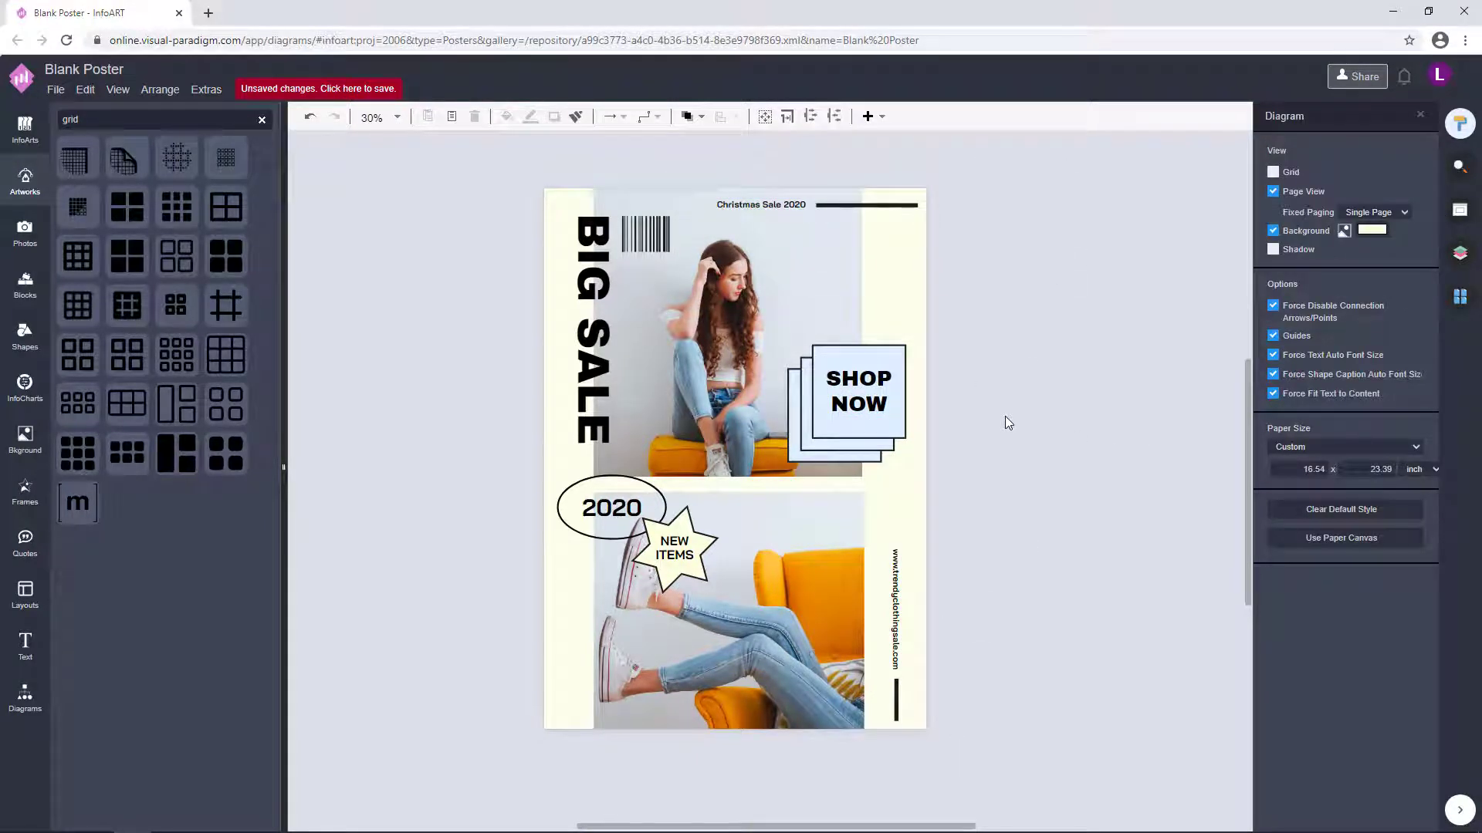
Duplicate the horizontal header bar and stretch the copy across the poster's bottom edge
scroll(996, 494, down, 1)
click(886, 195)
key(ctrl+c)
key(ctrl+v)
drag(943, 197, 552, 692)
Thin the duplicated bottom bar into a fine line
drag(708, 692, 703, 701)
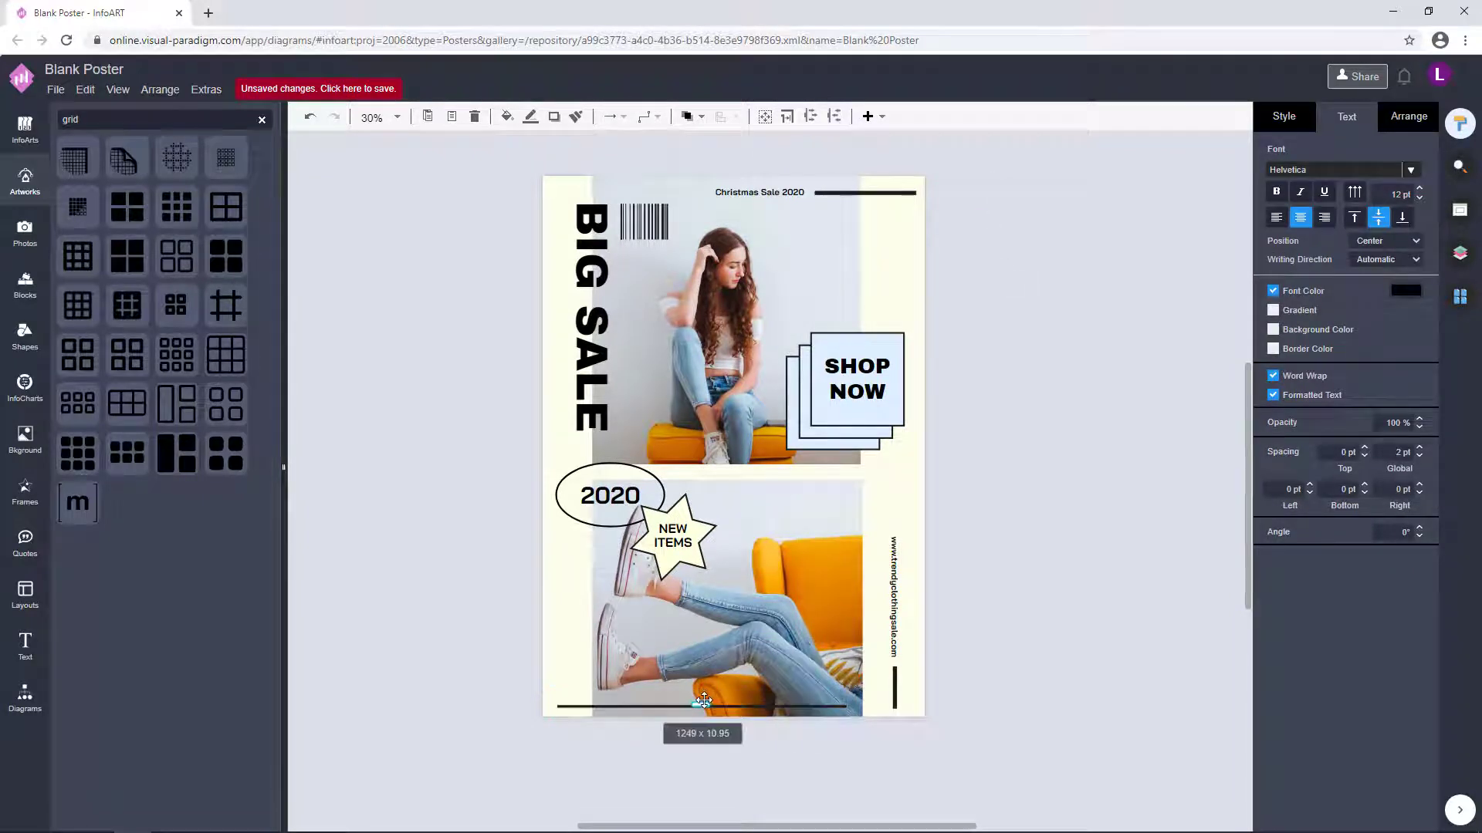
click(1055, 627)
scroll(599, 727, up, 4)
click(760, 680)
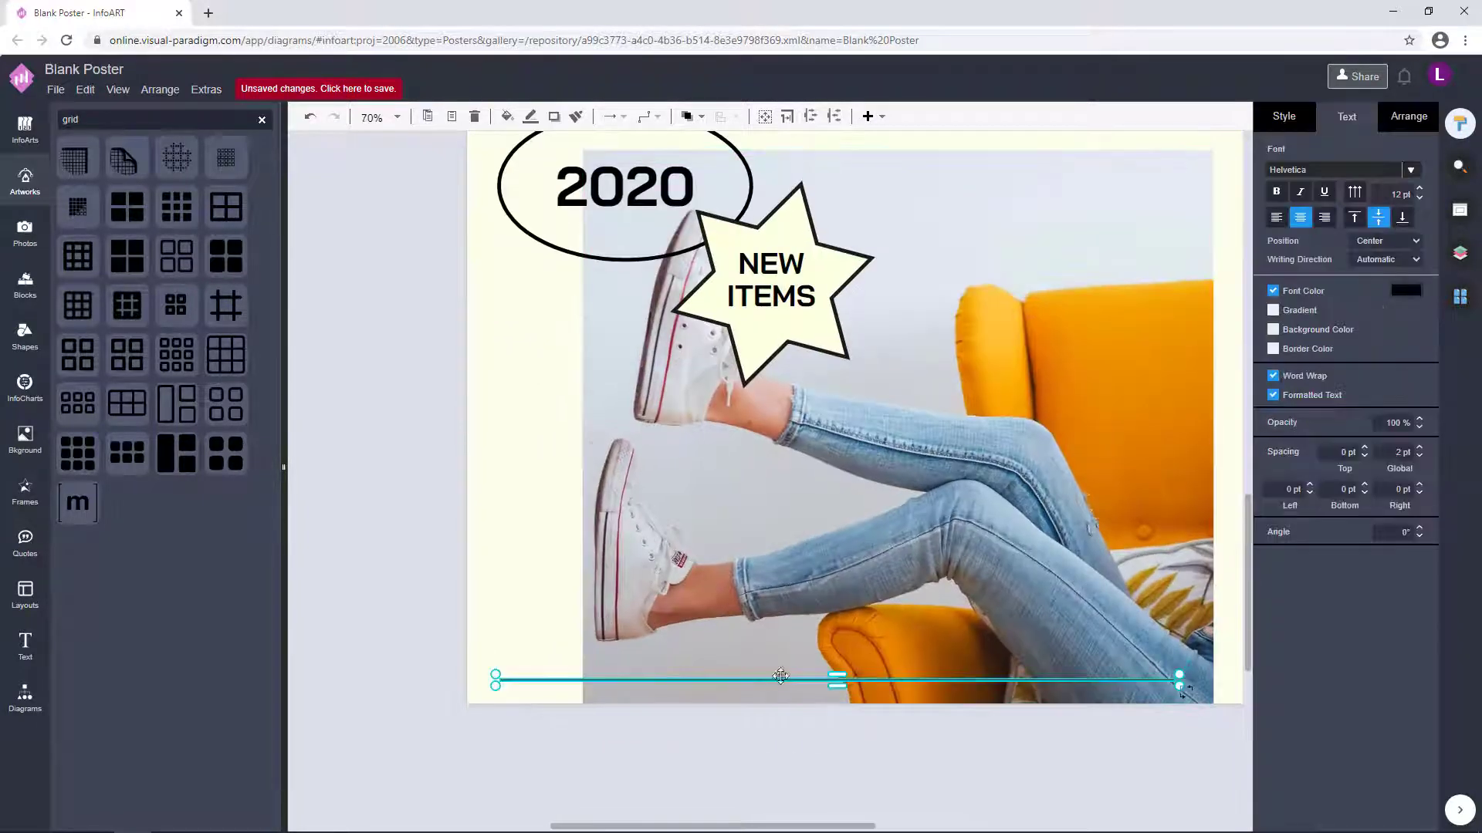
drag(836, 674, 835, 676)
click(748, 750)
scroll(744, 753, down, 4)
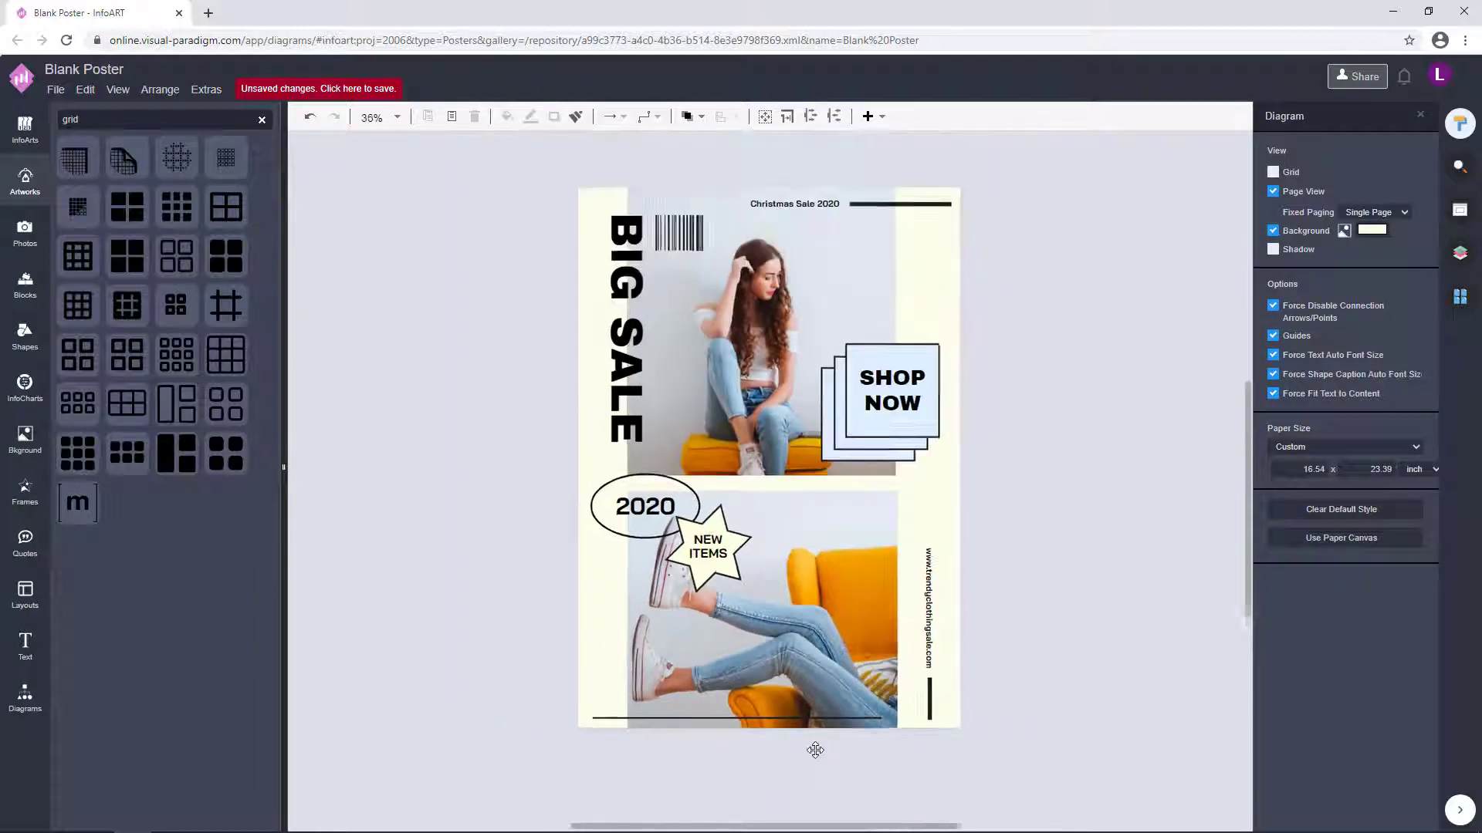
Try the duplicated thin line vertically along the poster's left margin and delete it
click(695, 720)
drag(737, 687, 590, 334)
click(472, 379)
click(592, 380)
key(Delete)
scroll(1040, 469, down, 1)
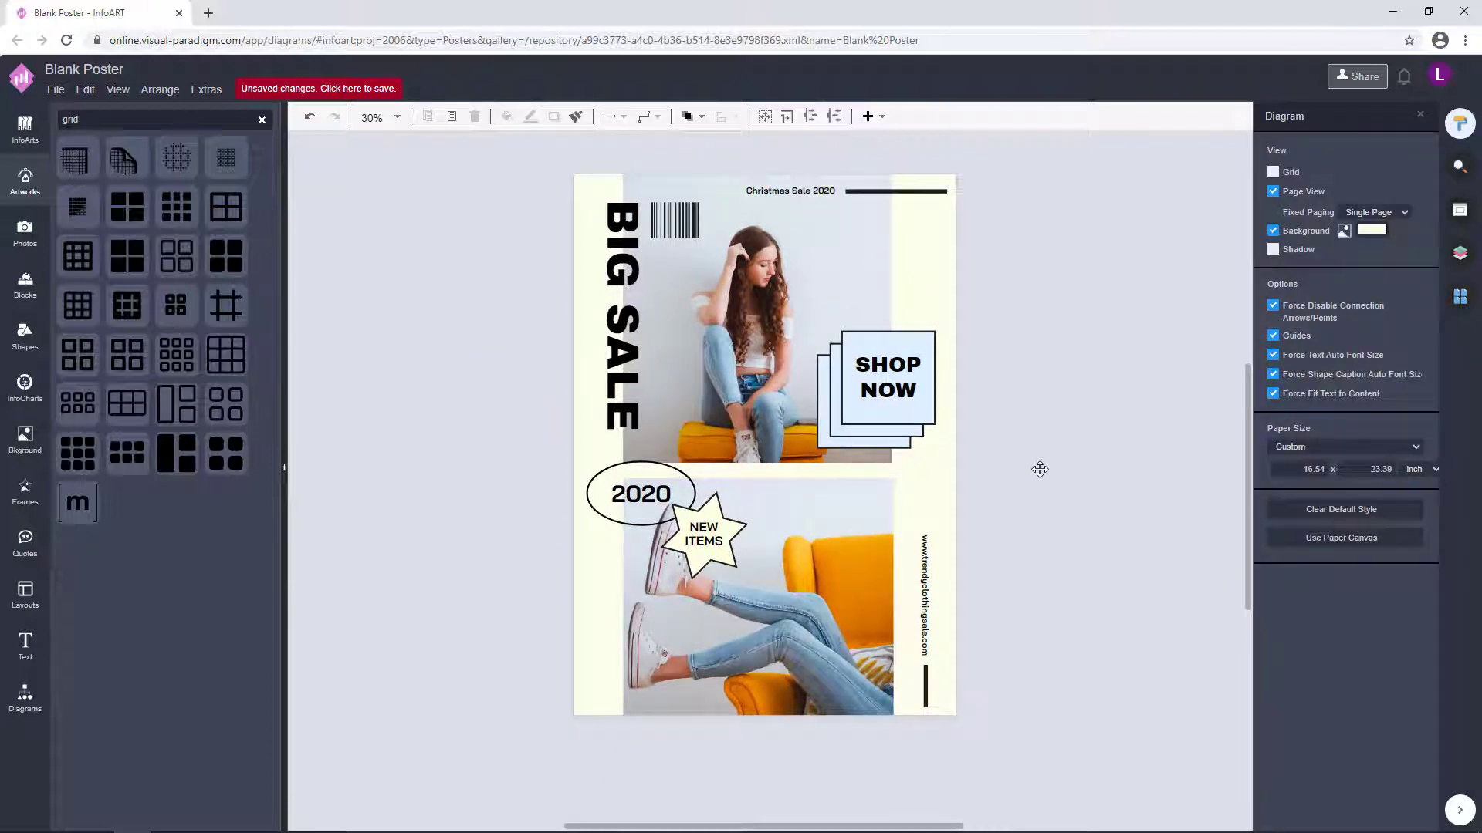
scroll(1055, 416, down, 1)
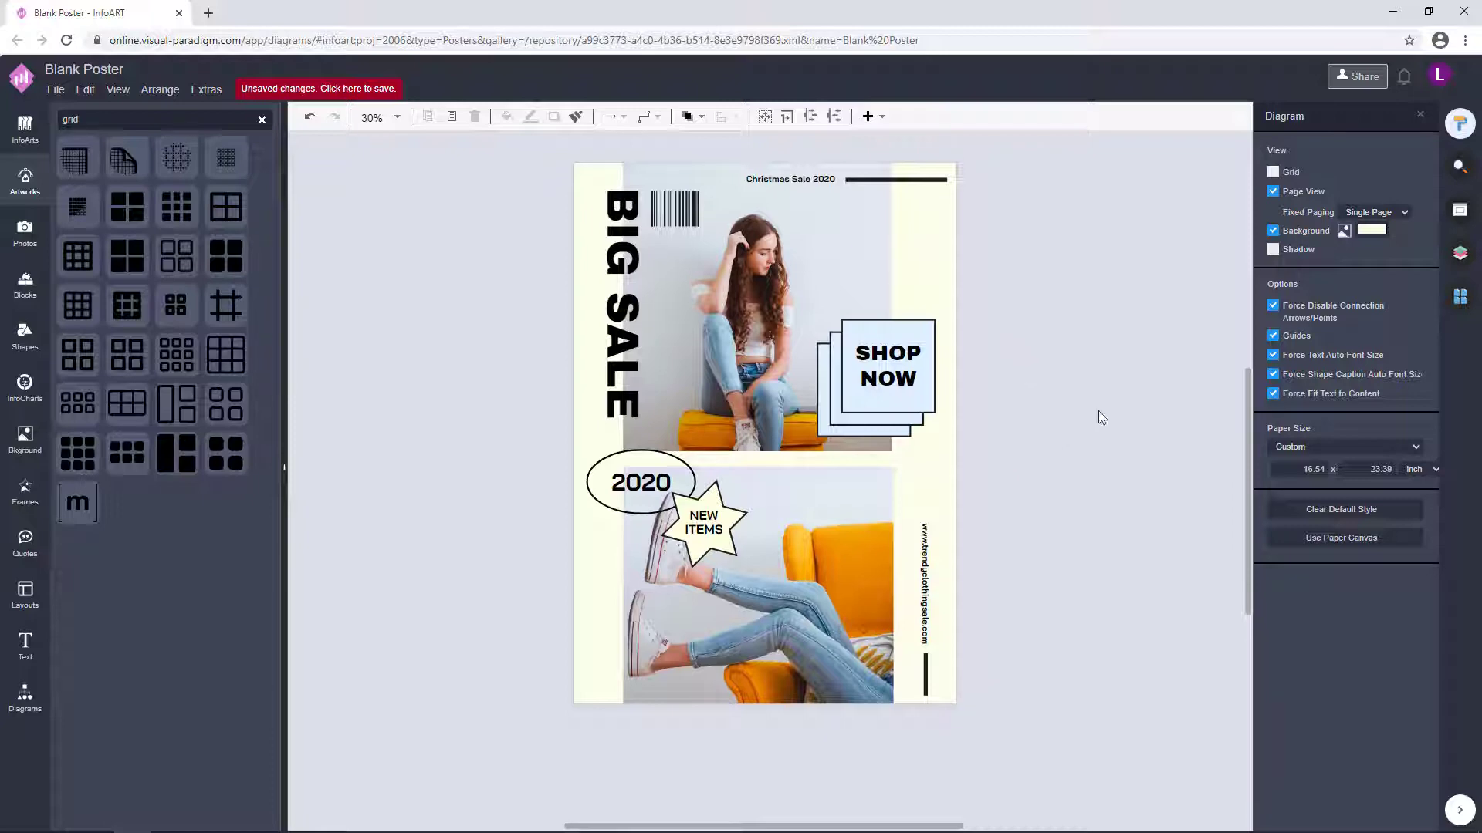
click(624, 322)
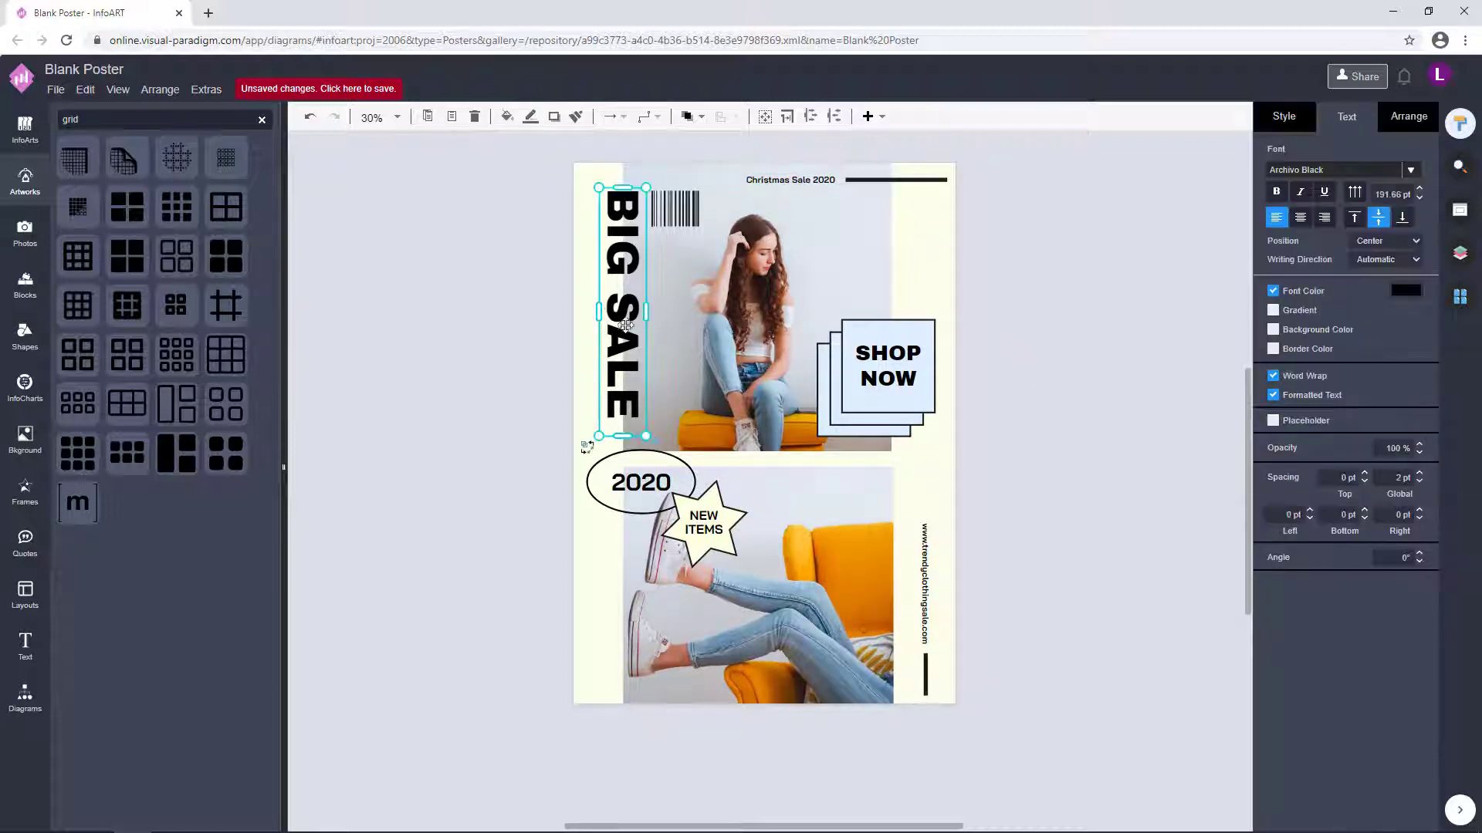
click(466, 496)
scroll(466, 523, up, 1)
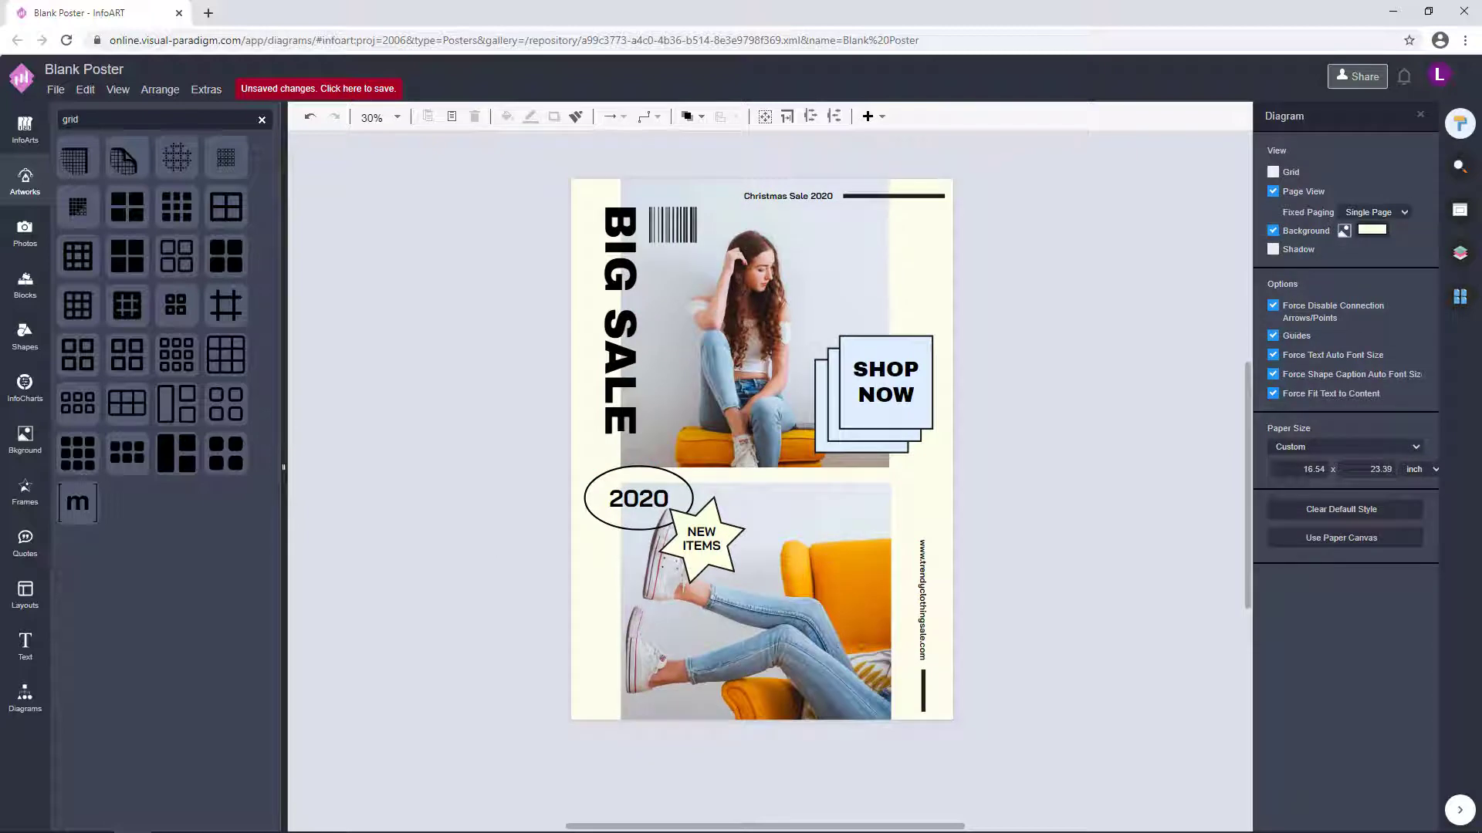
Add a four-point star above the "SHOP NOW" squares with a pale cream fill and a 7 pt outline
click(24, 697)
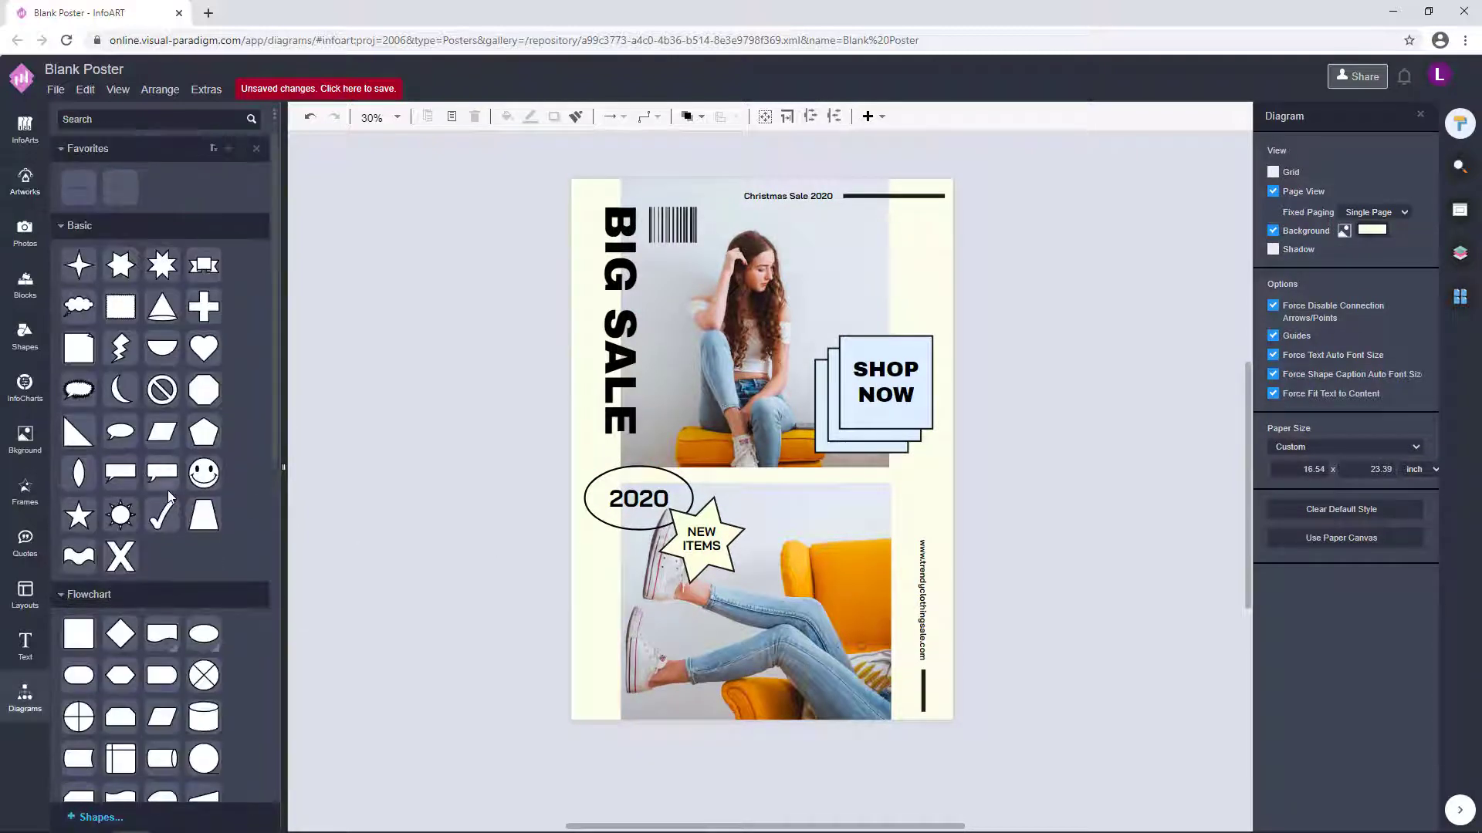
drag(162, 265, 883, 320)
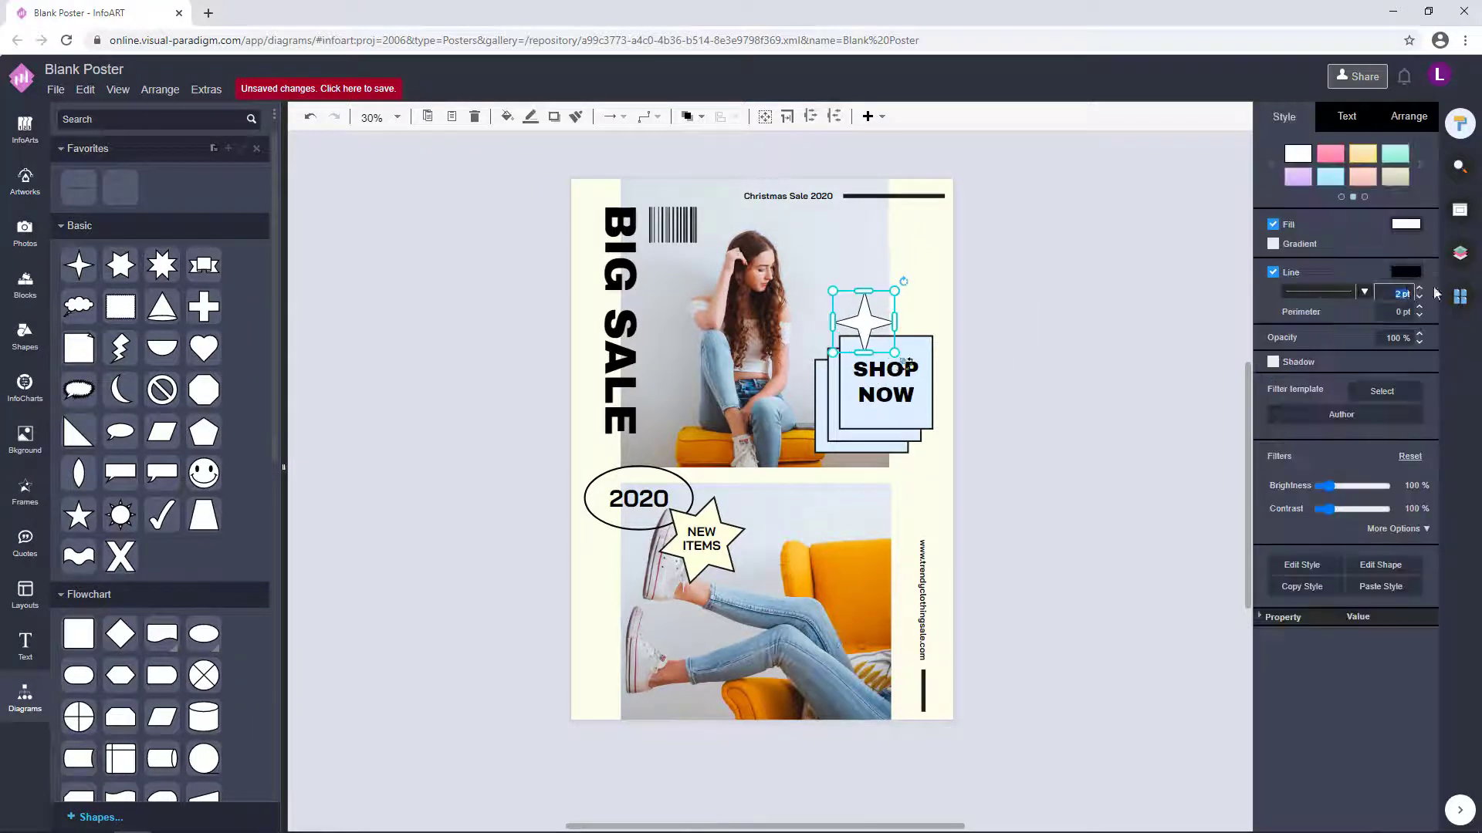
click(1406, 271)
click(1428, 576)
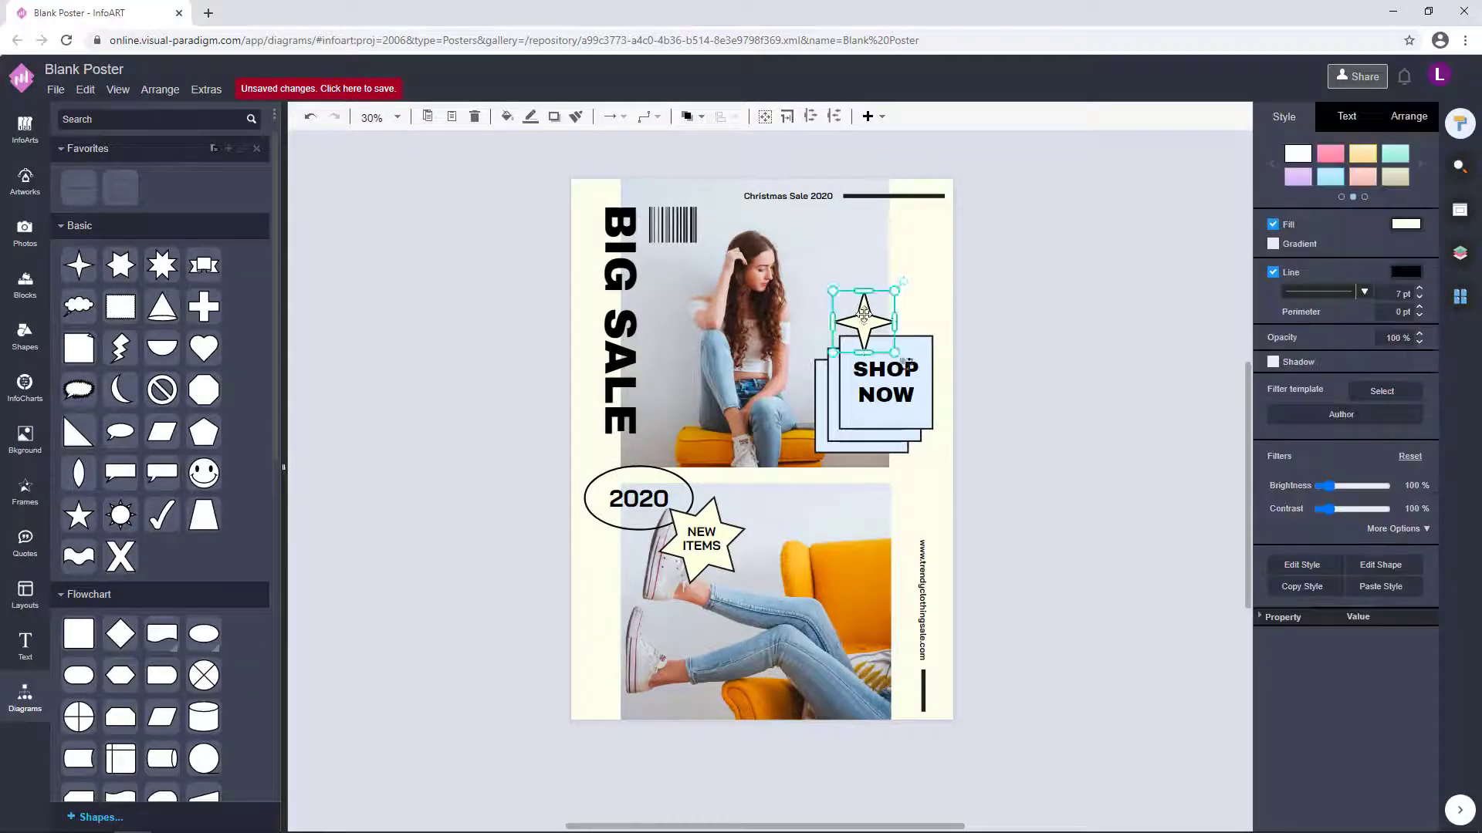
click(987, 302)
Thin the four-point star's outline to 4 pt
click(888, 292)
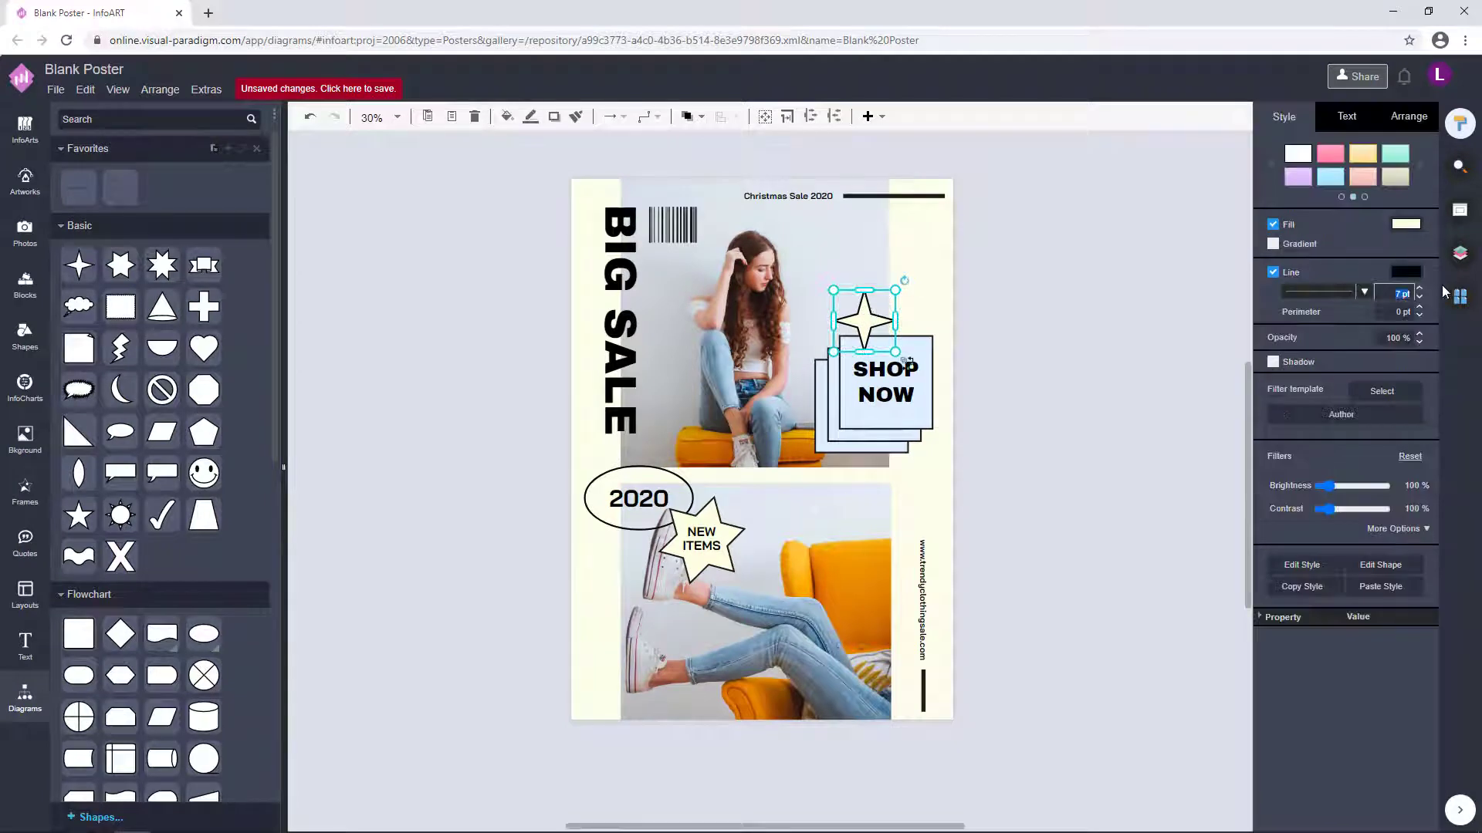
text(3)
click(1186, 379)
click(869, 311)
click(1059, 471)
Nudge the four-point star slightly left above the "SHOP NOW" squares
click(875, 315)
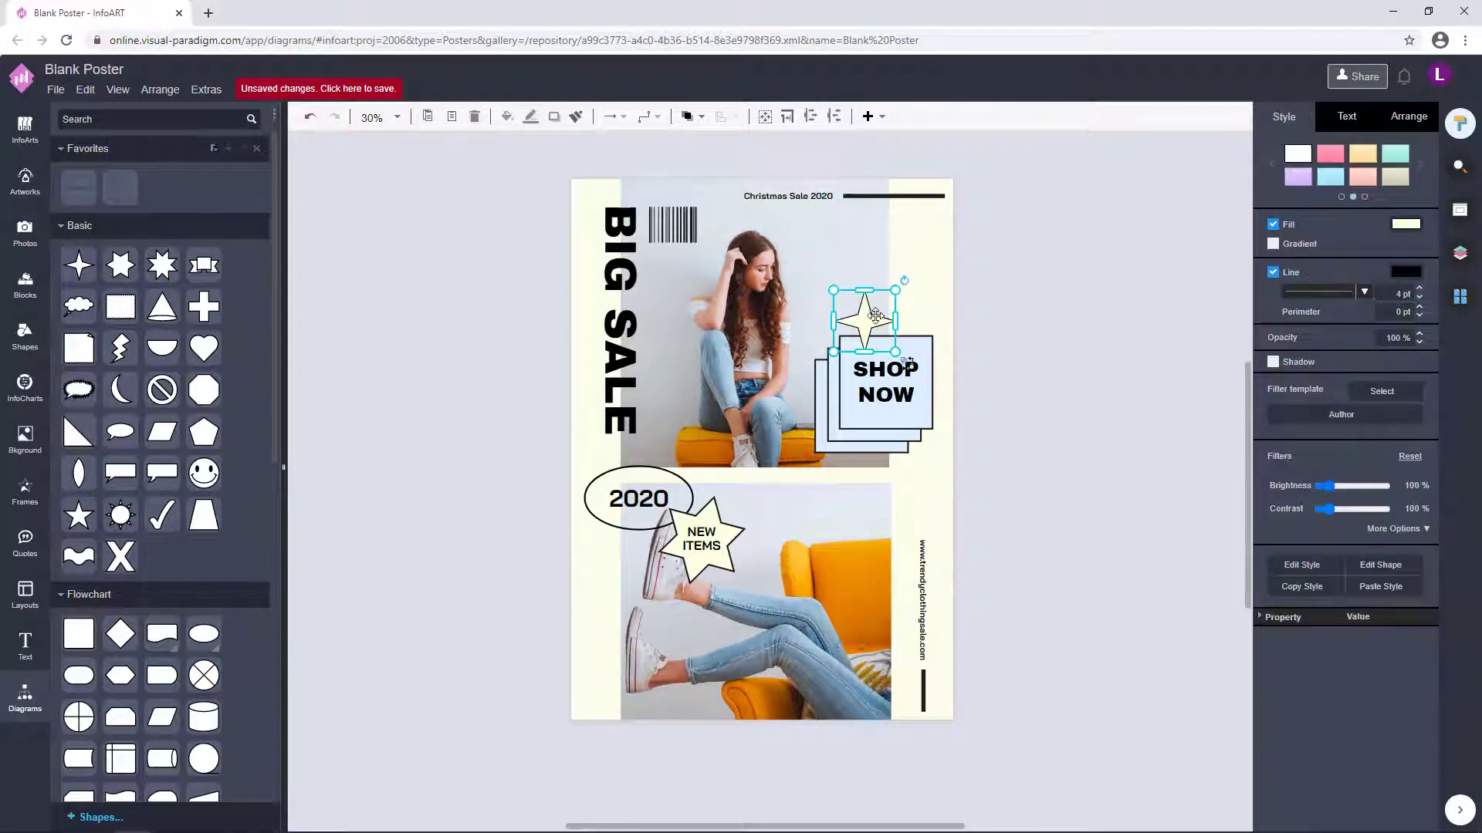
drag(880, 319, 878, 319)
click(1002, 321)
click(860, 320)
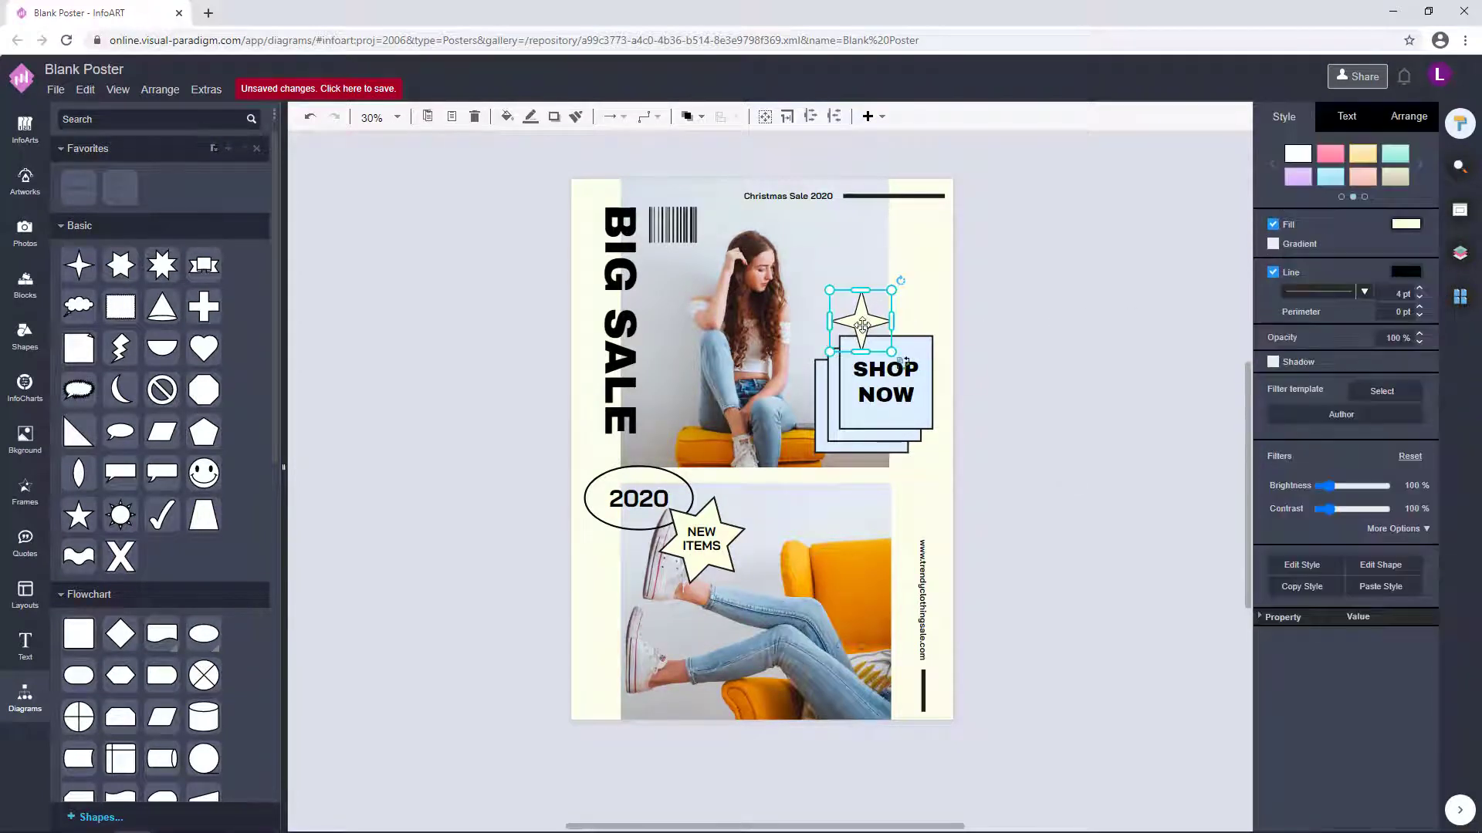
click(1056, 317)
scroll(1045, 403, down, 1)
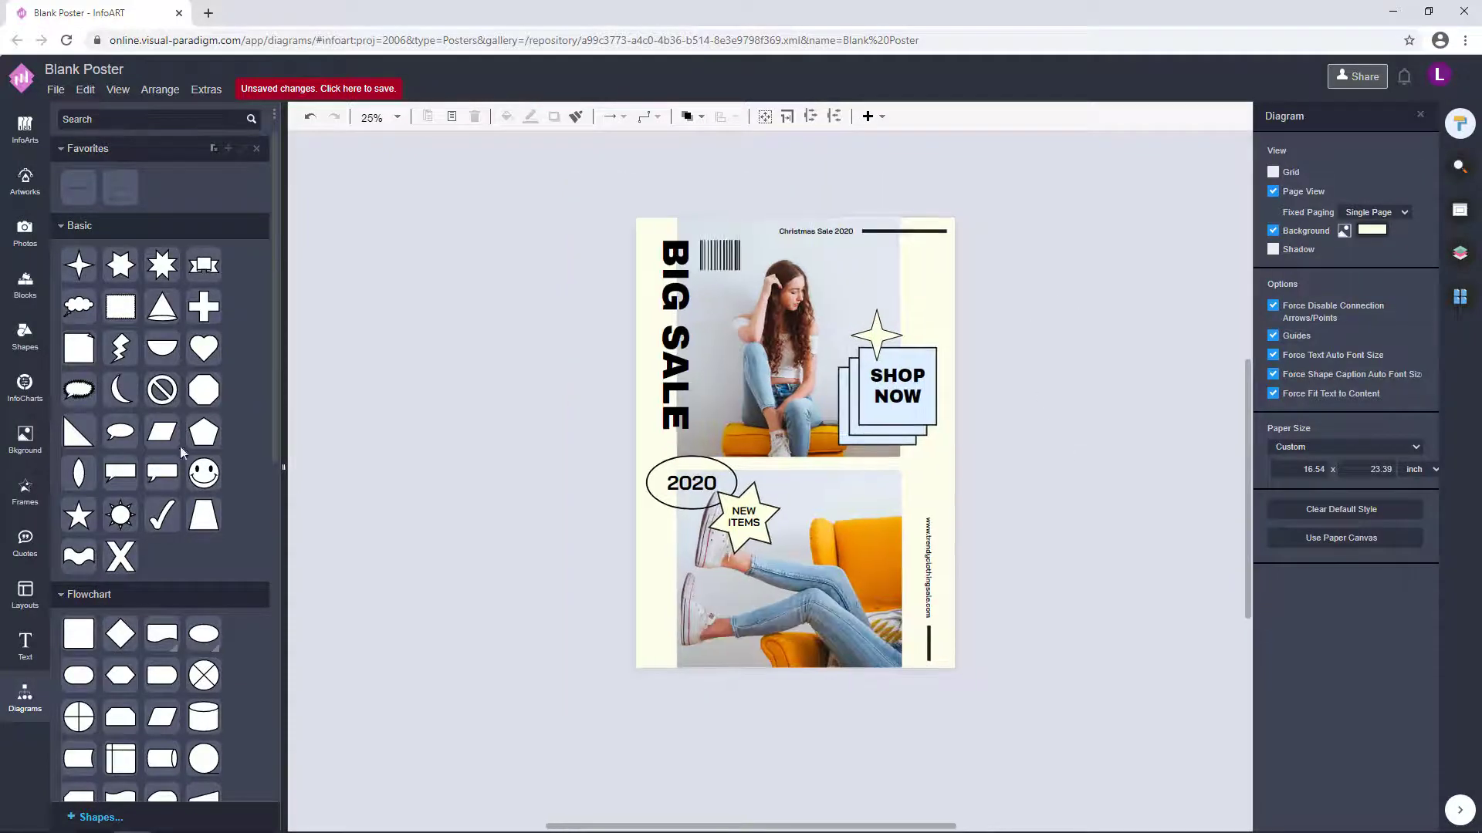
scroll(85, 600, down, 9)
drag(80, 723, 563, 301)
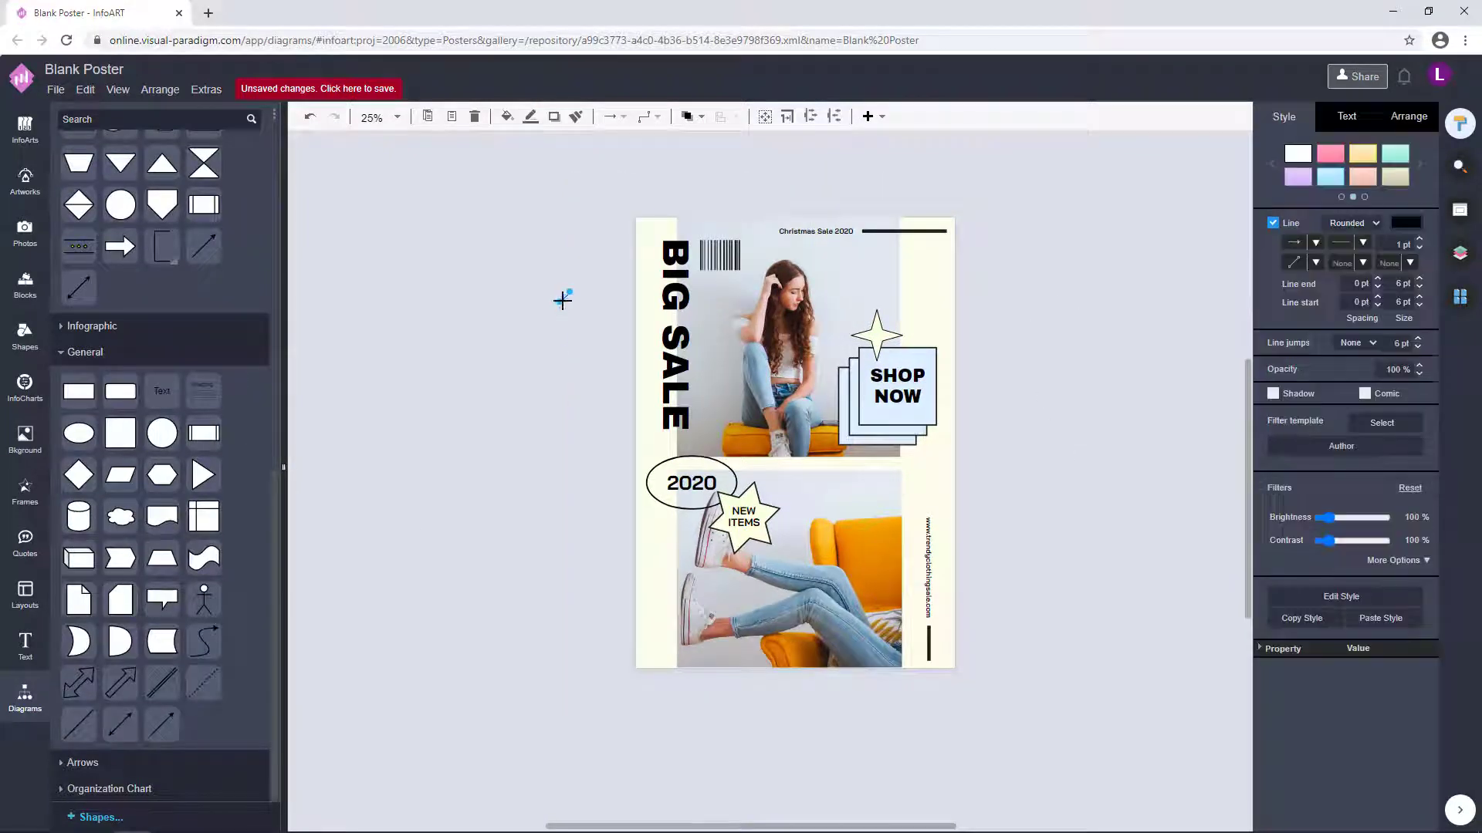
click(498, 442)
click(559, 303)
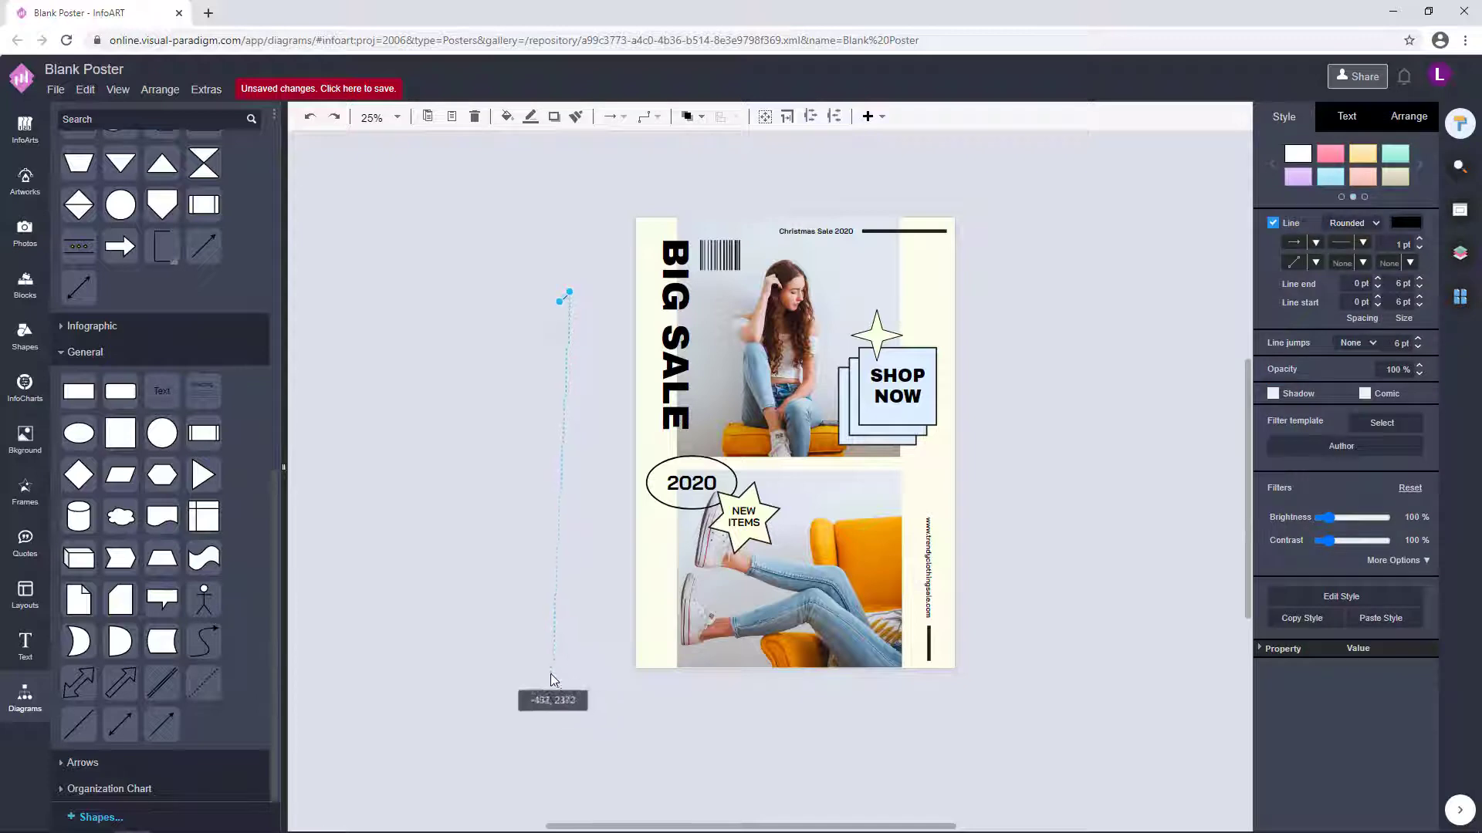
drag(551, 674, 539, 670)
key(Delete)
Add a plain line beside the poster and stretch it into a long vertical line
click(25, 337)
click(76, 622)
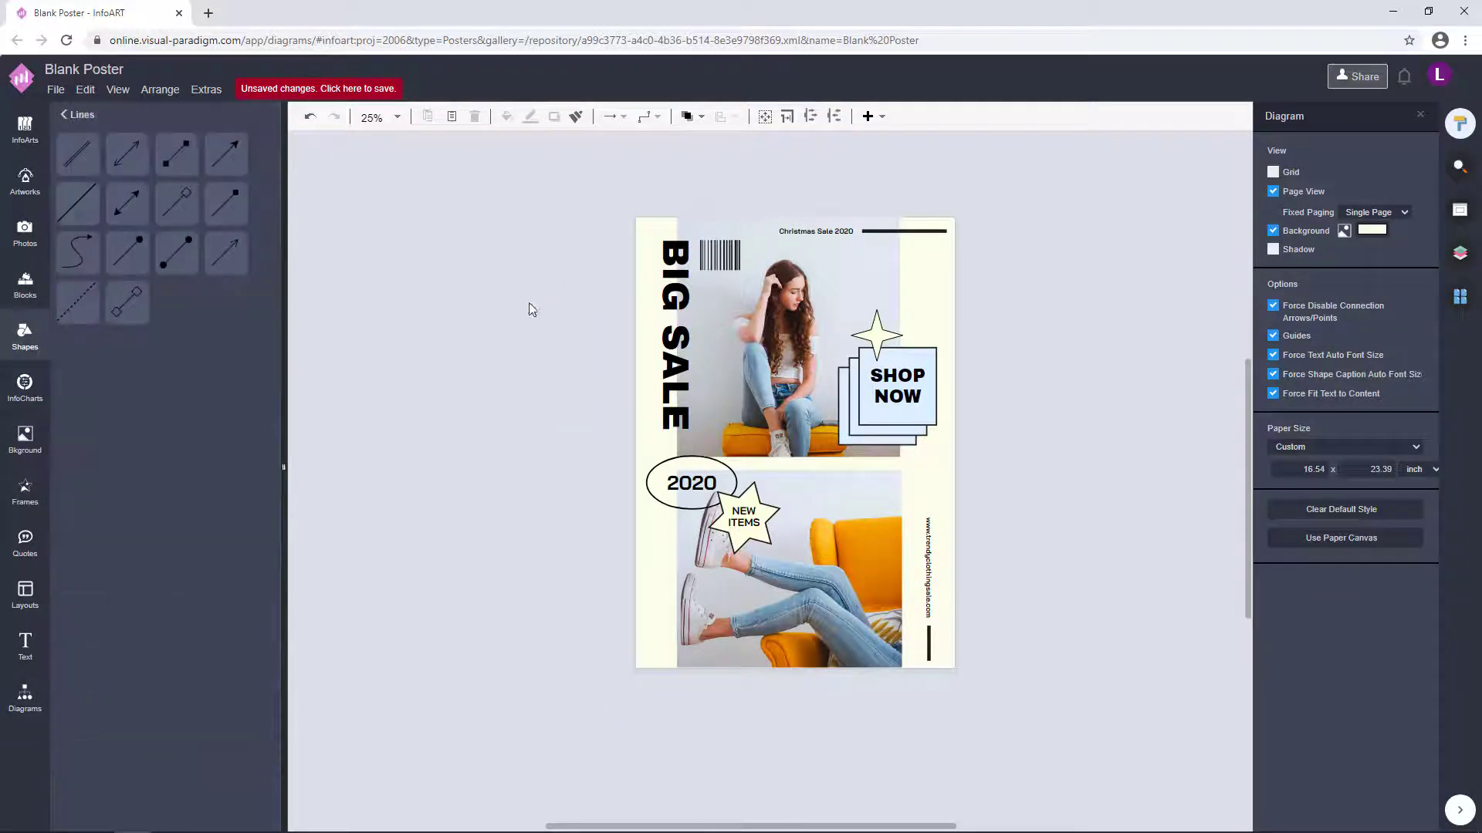
drag(532, 310, 526, 318)
drag(510, 332, 536, 711)
click(599, 550)
Straighten the long vertical line and place it along the poster's left edge, spanning its full height
drag(537, 518, 512, 450)
drag(508, 643, 520, 645)
drag(517, 548, 646, 541)
drag(538, 715, 538, 715)
drag(539, 557, 644, 581)
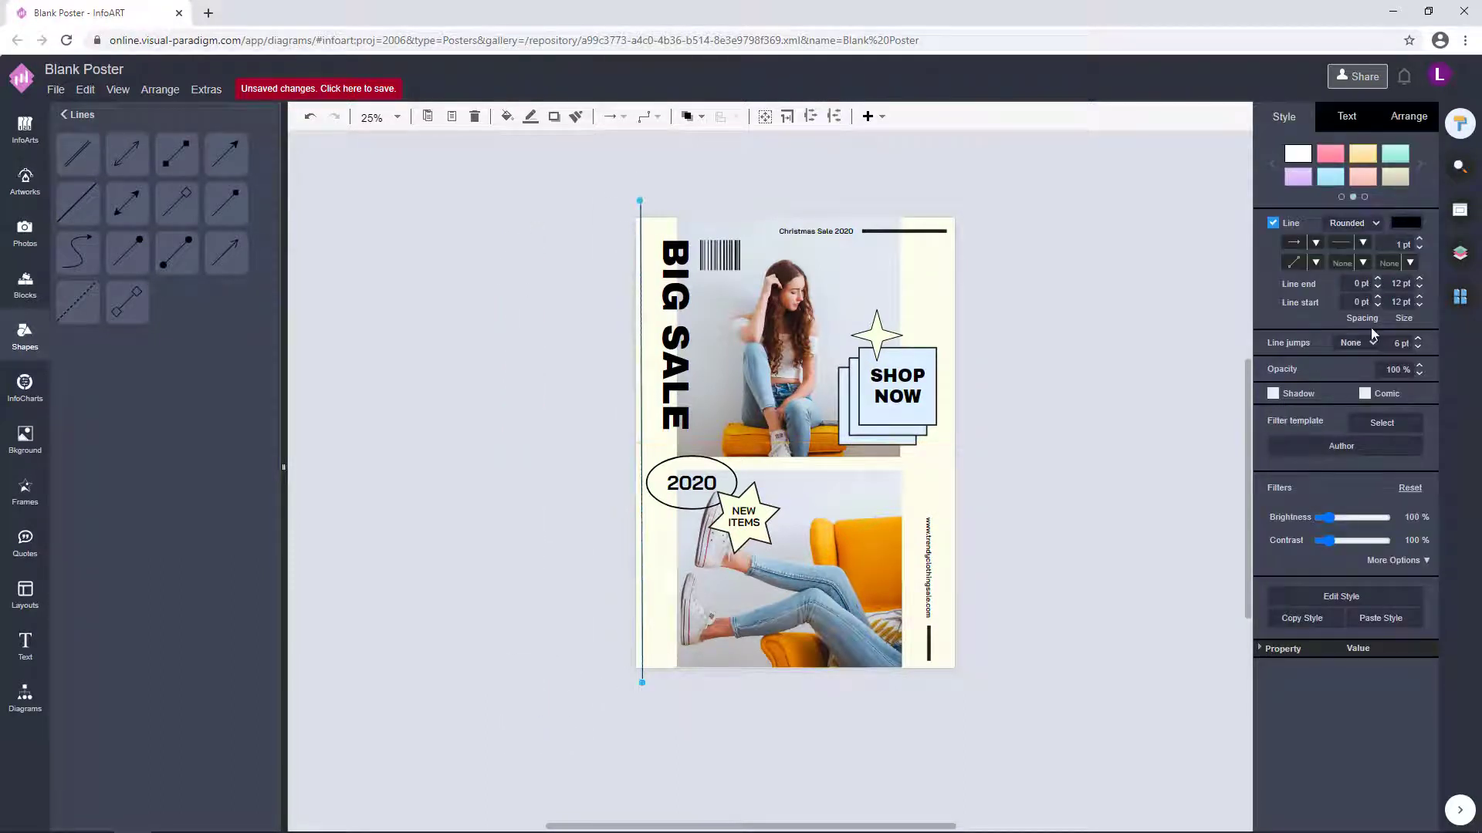
Recolour the vertical line along the poster's left edge to a muted grey-green
click(1405, 223)
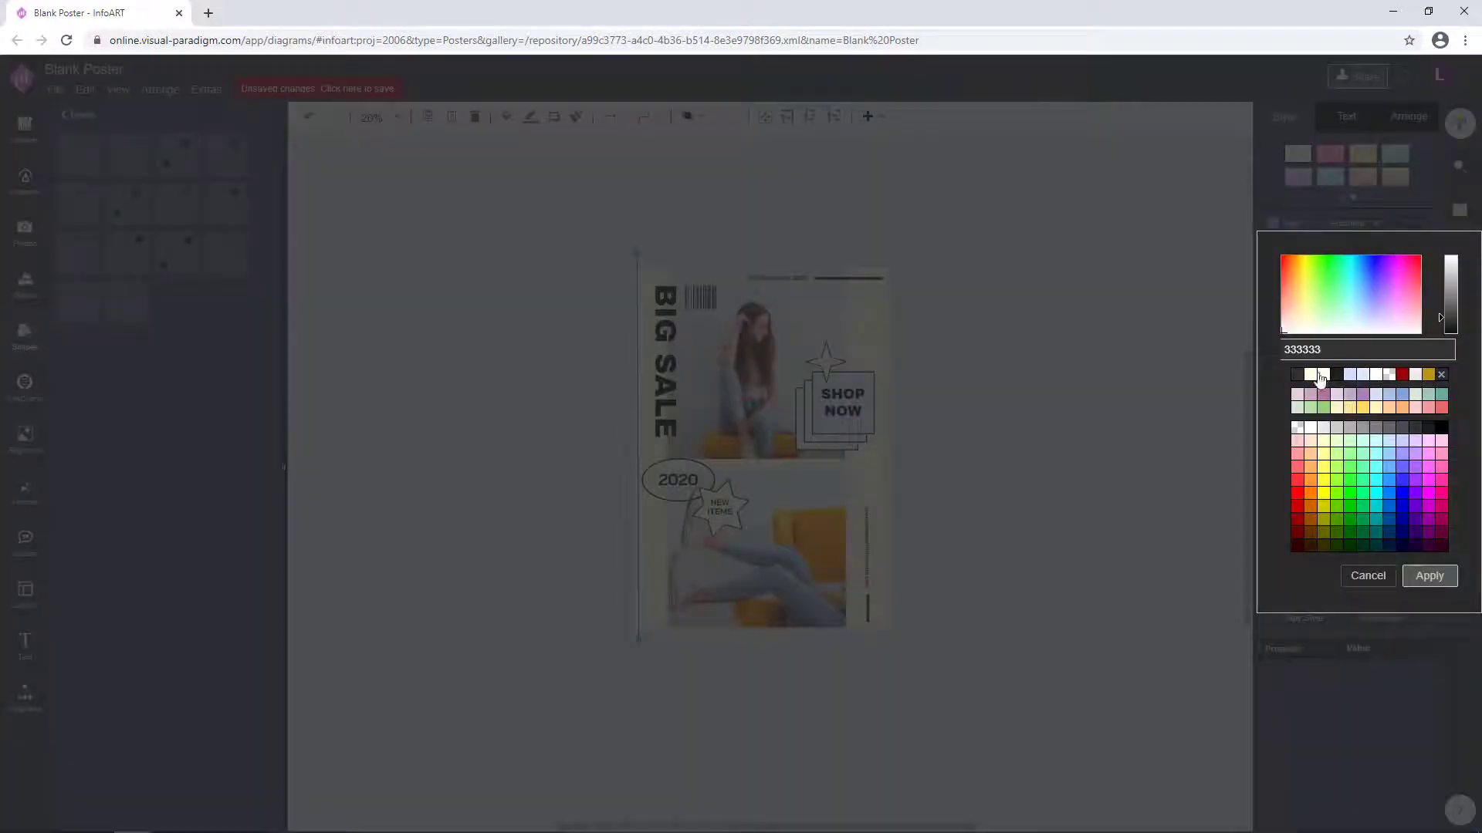
click(1320, 376)
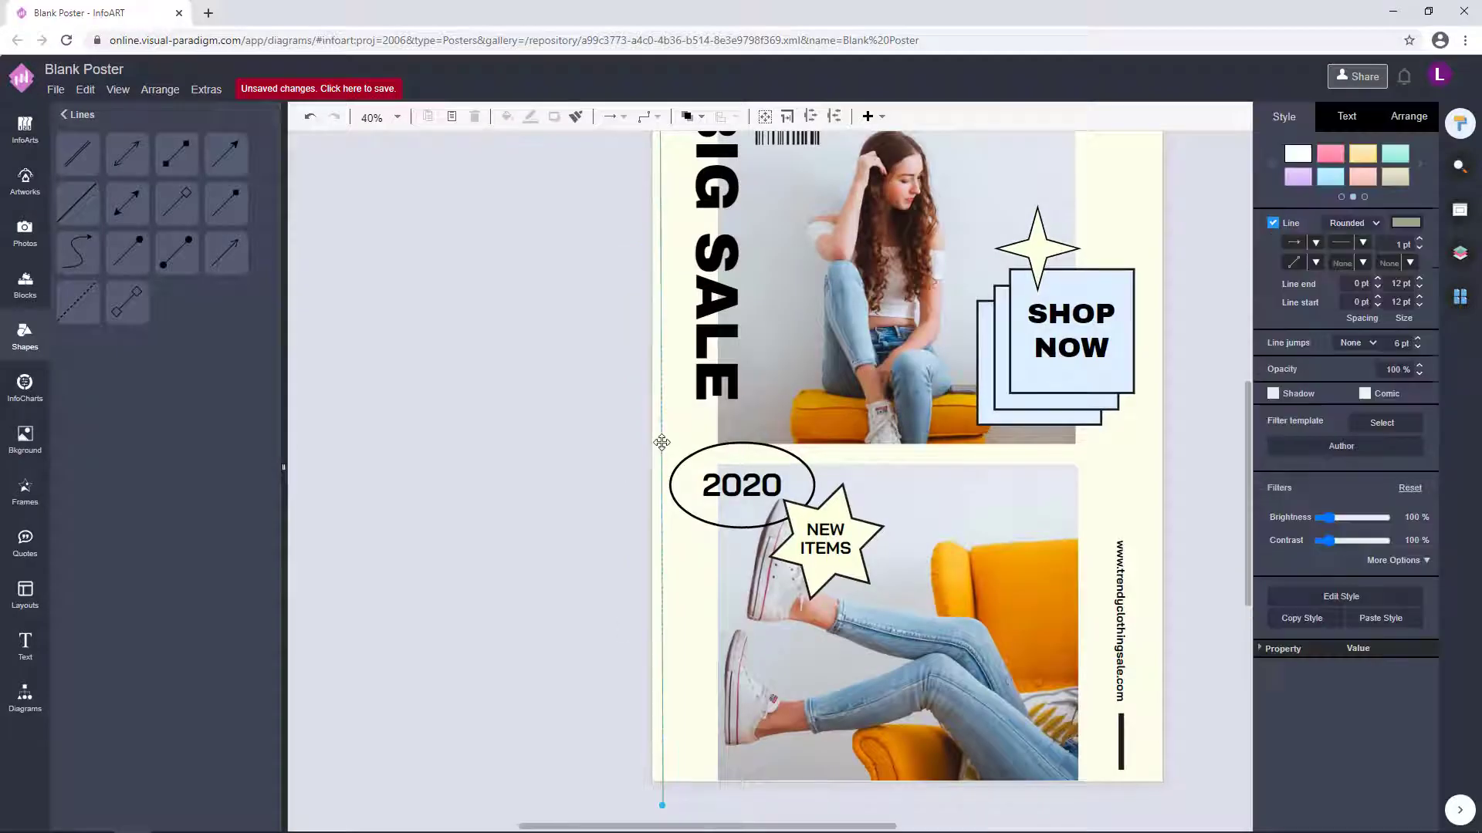
click(558, 459)
click(662, 451)
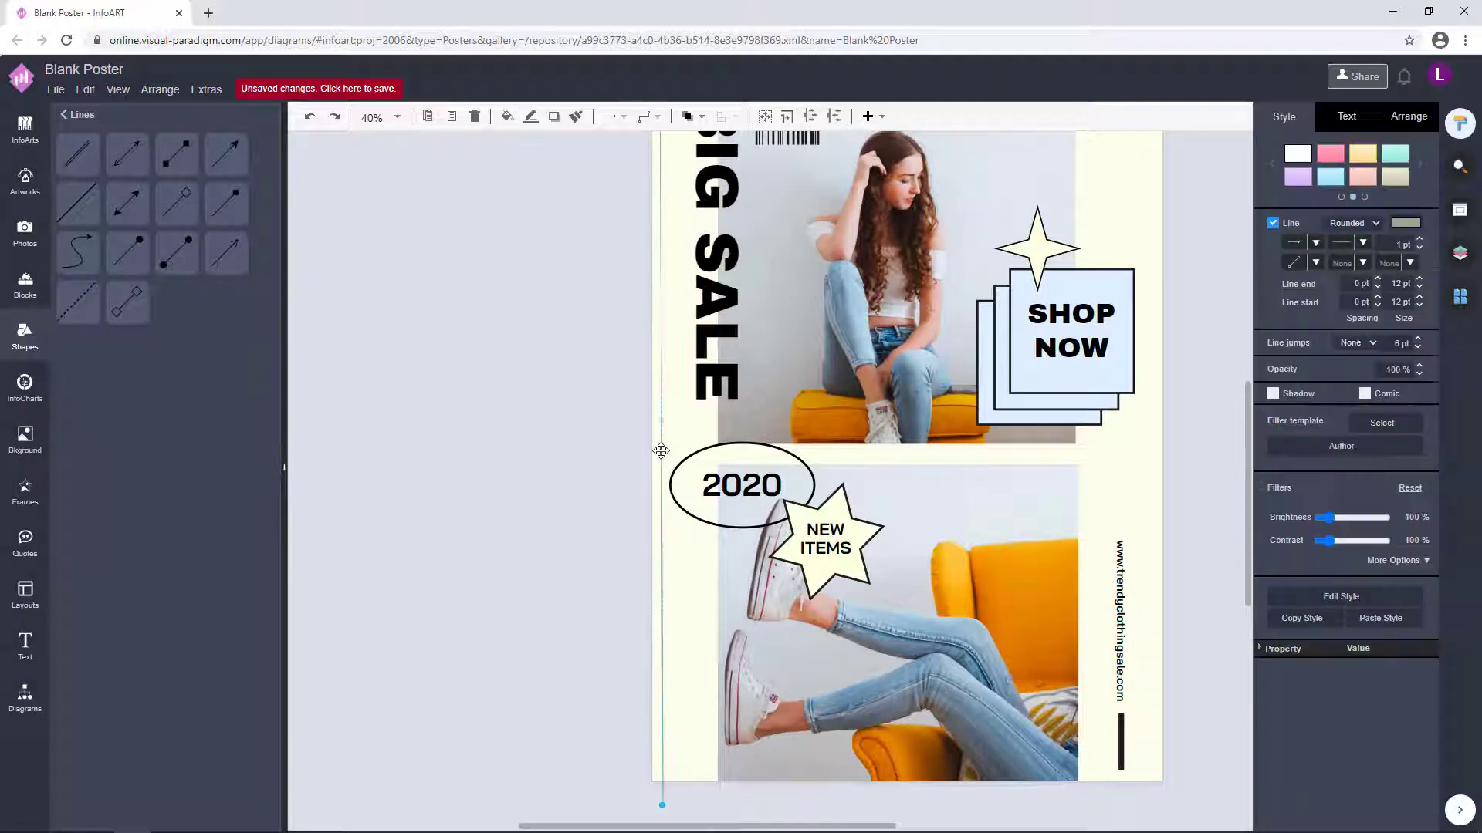
Duplicate the grey-green vertical line and place the copy parallel to the original along the poster's left edge
key(ctrl+v)
drag(669, 546, 683, 217)
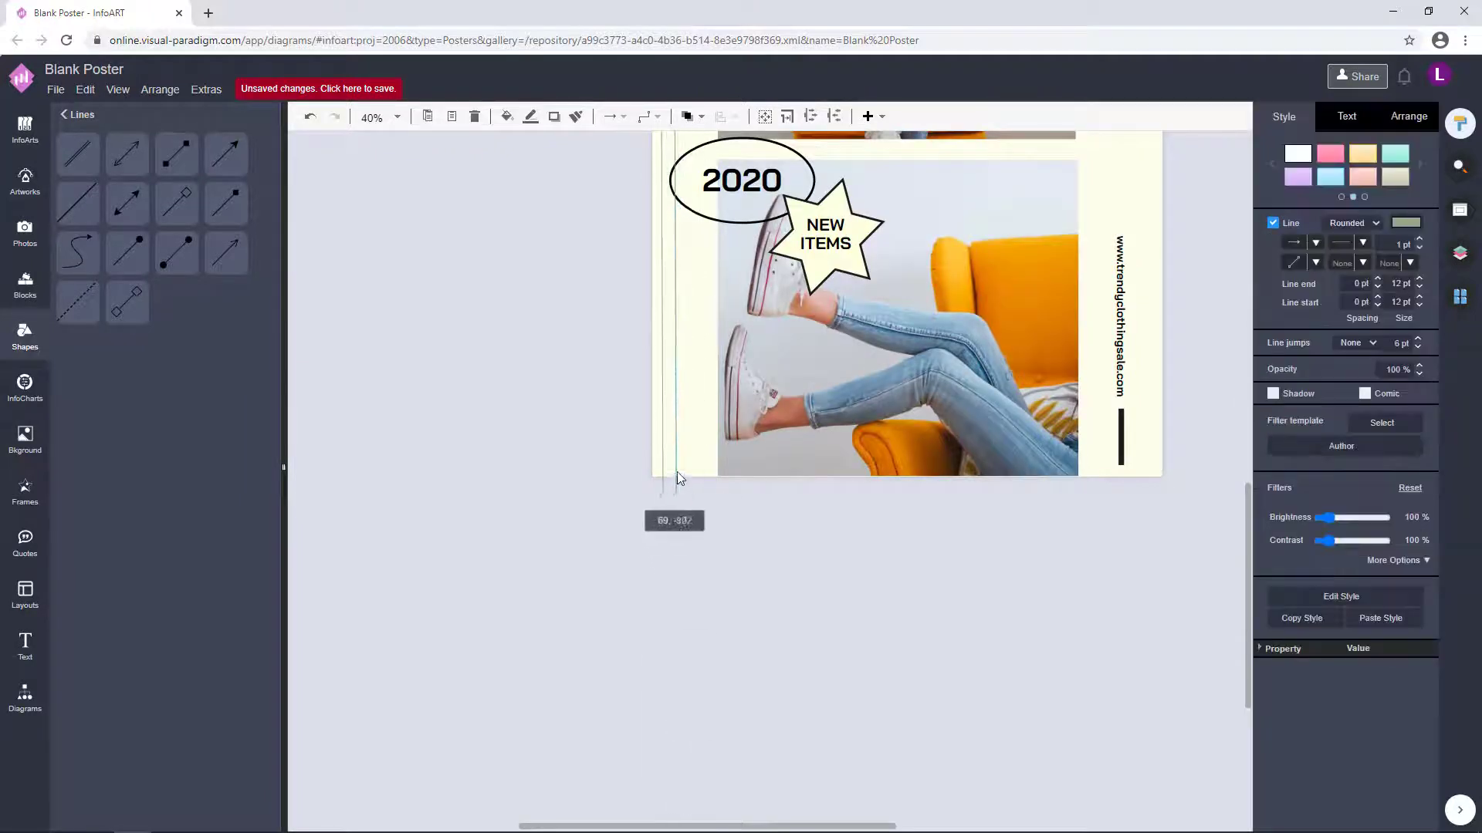
drag(677, 472, 678, 479)
click(573, 483)
scroll(572, 483, down, 3)
scroll(540, 540, up, 2)
scroll(625, 502, up, 3)
click(648, 476)
shift+click(636, 463)
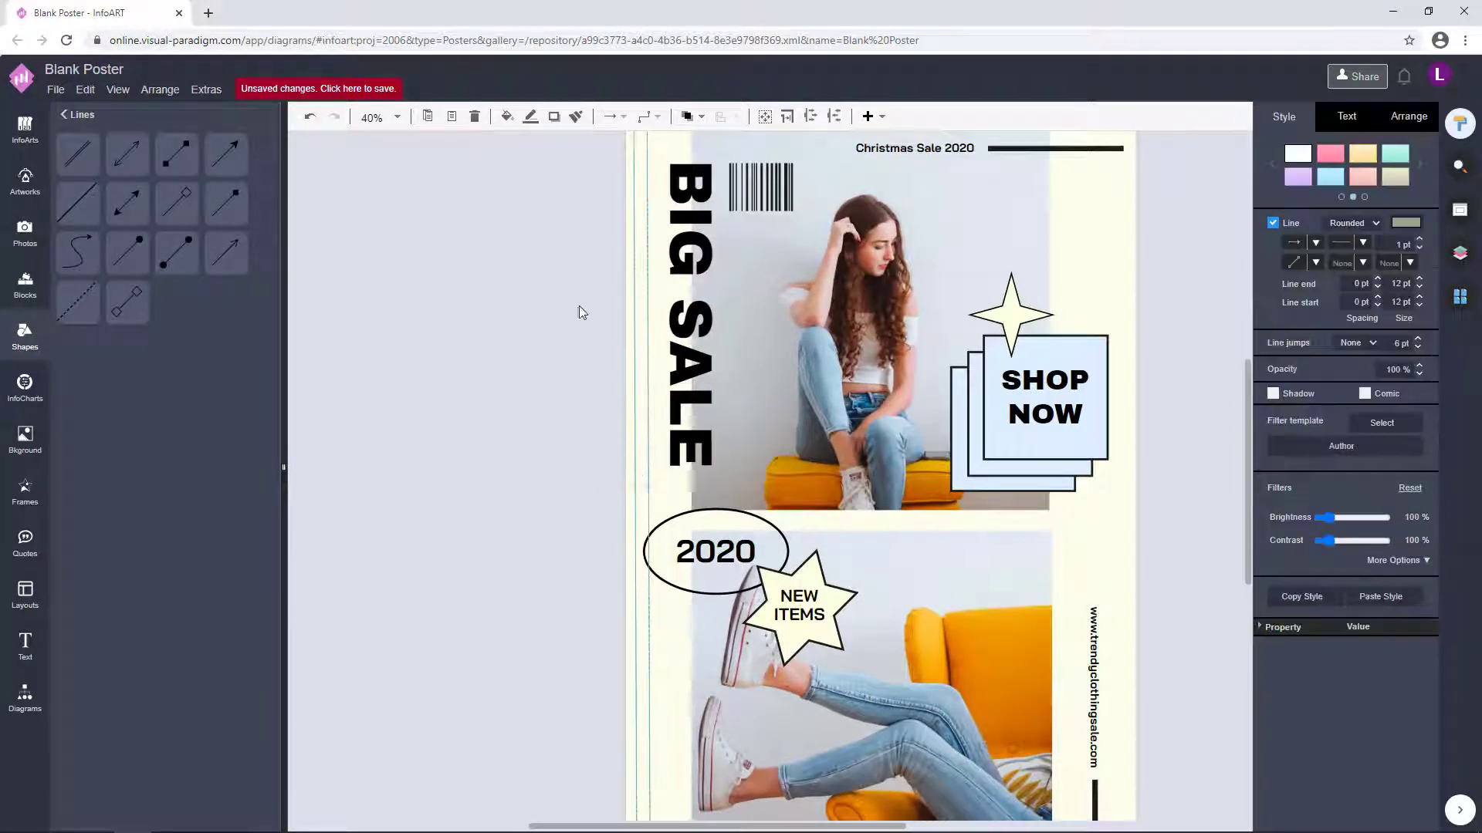
click(479, 301)
Duplicate the pair of vertical lines and place the copies beside them to form four parallel lines in the left margin
scroll(556, 378, down, 1)
click(633, 394)
shift+click(621, 394)
key(ctrl+c)
key(ctrl+v)
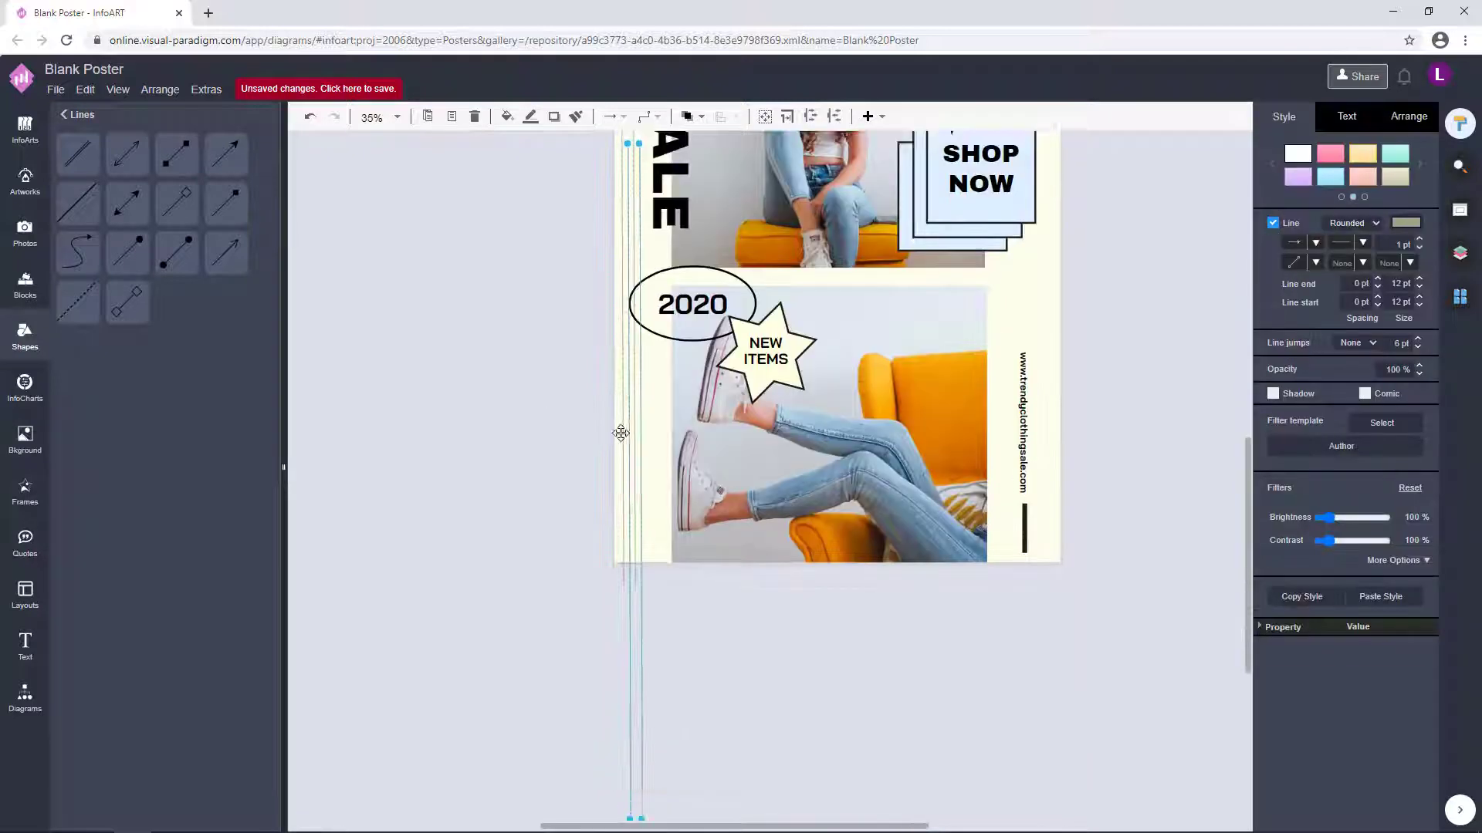
drag(641, 621, 661, 387)
click(540, 443)
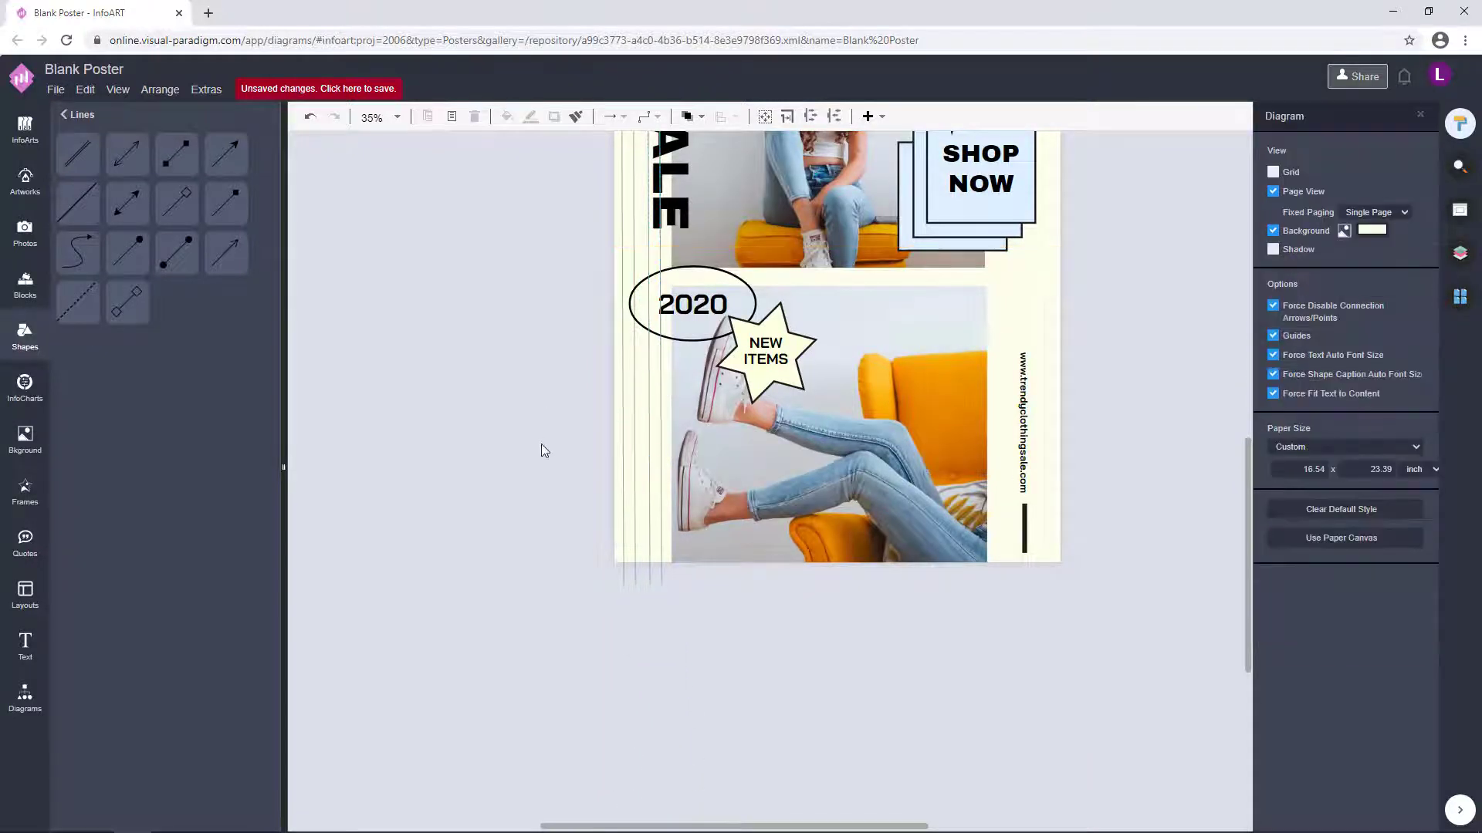
scroll(541, 443, down, 3)
scroll(629, 309, up, 4)
scroll(529, 514, up, 3)
Send the two new vertical lines to the back, behind the "BIG SALE" headline
click(633, 293)
shift+click(622, 266)
click(699, 116)
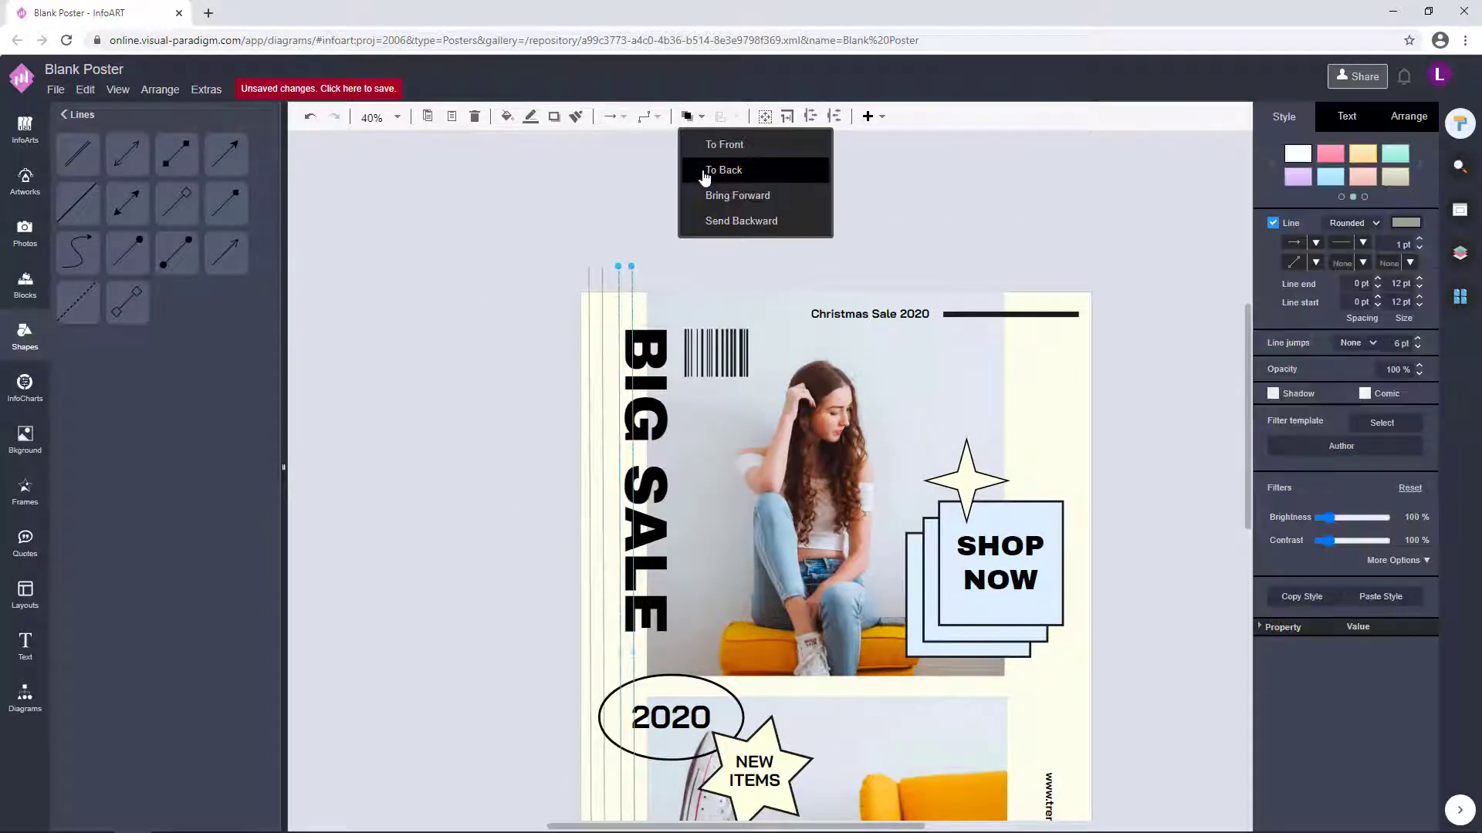
click(706, 172)
click(494, 388)
scroll(494, 390, down, 2)
click(585, 217)
click(601, 242)
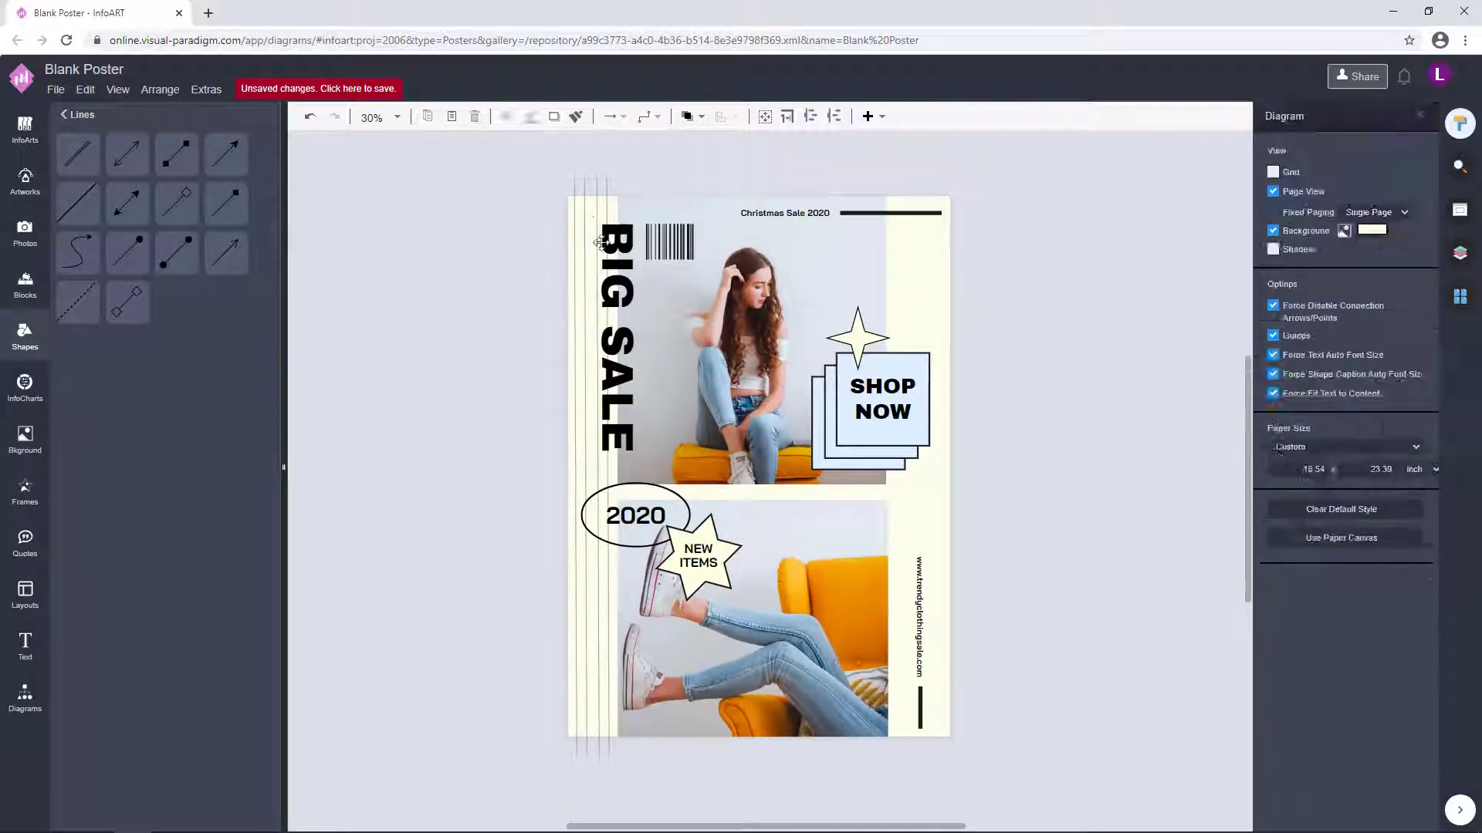
click(597, 209)
click(471, 226)
click(596, 188)
click(607, 188)
click(490, 225)
Copy all four vertical lines, group the copies and turn them horizontal across the upper part of the poster
click(574, 188)
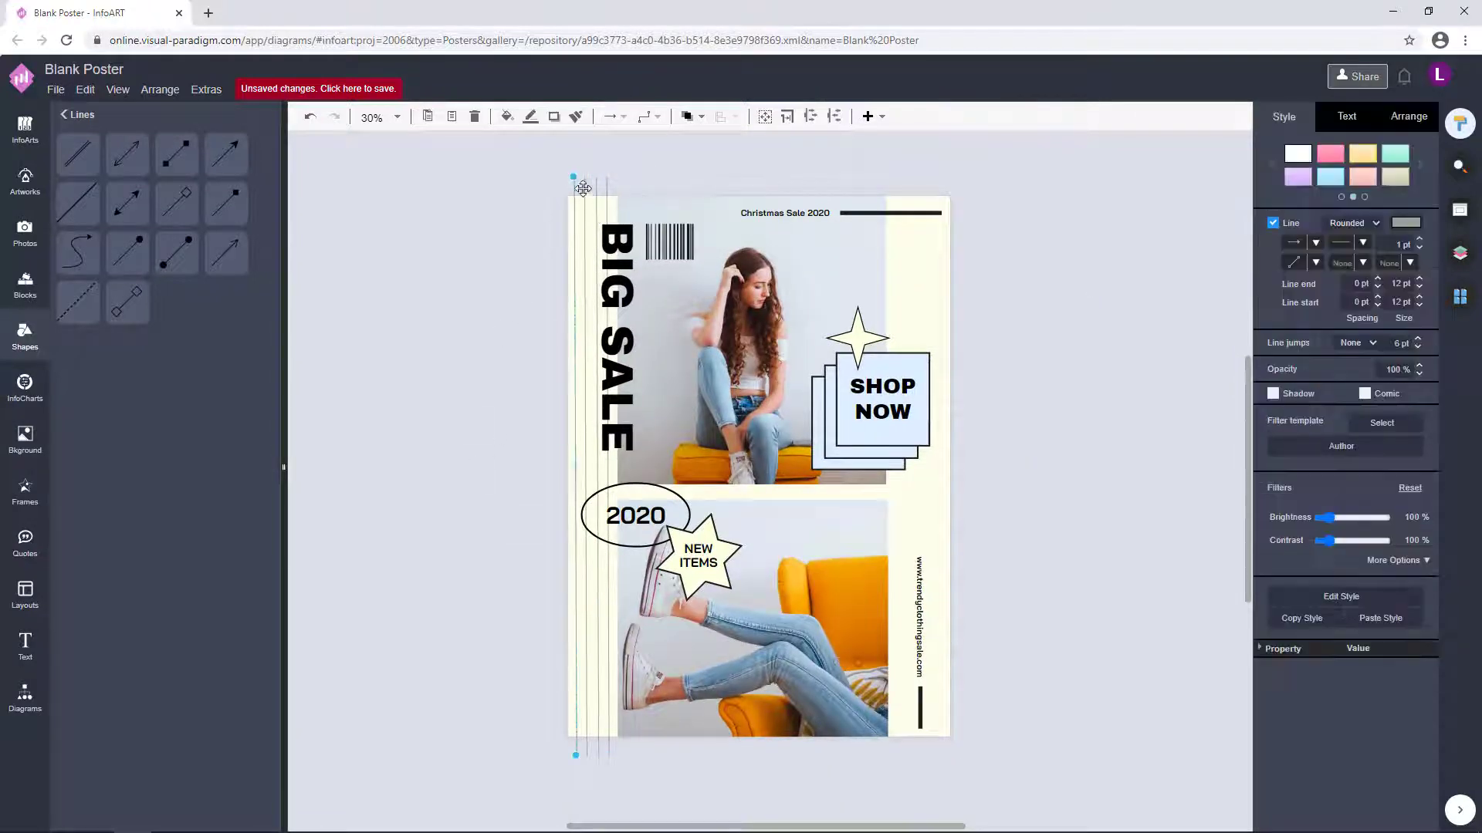
shift+click(584, 188)
shift+click(596, 188)
shift+click(606, 189)
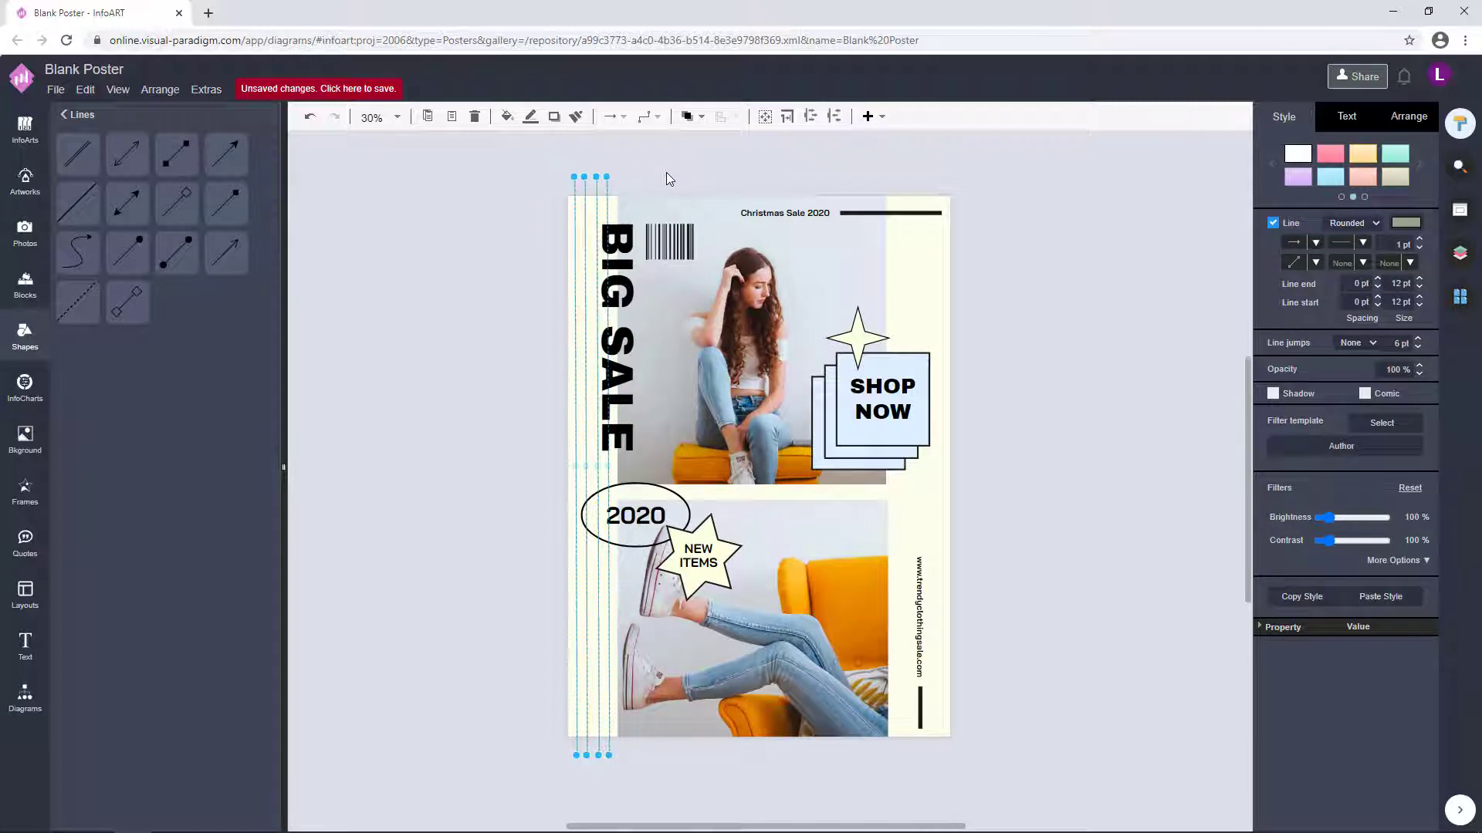
key(ctrl+c)
key(ctrl+v)
key(ctrl+g)
click(583, 232)
drag(491, 527, 611, 234)
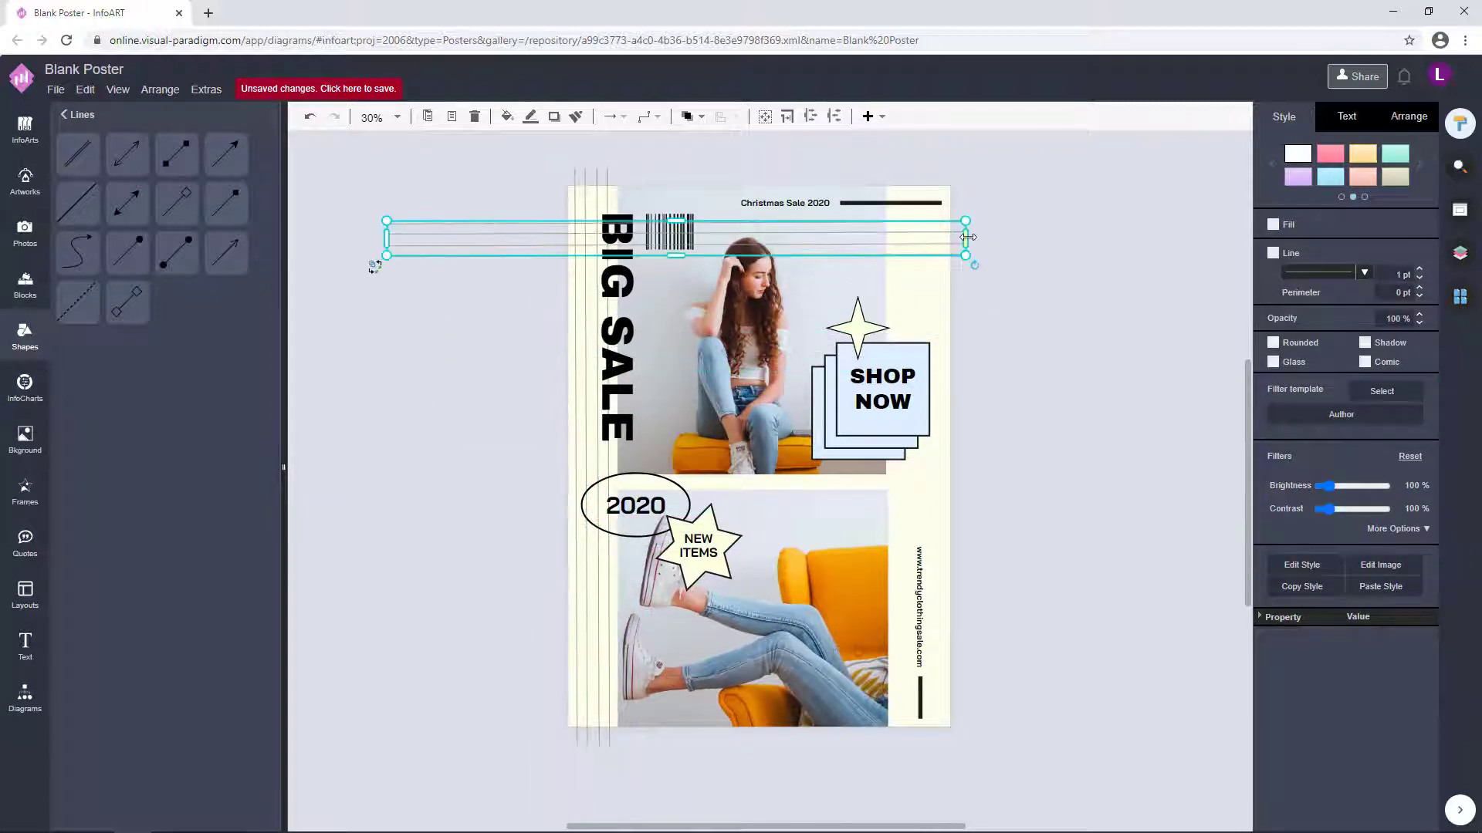
Shorten the grouped horizontal lines, move them beside the poster's left edge and ungroup them
drag(965, 238, 485, 251)
click(502, 293)
drag(446, 223, 437, 465)
key(ctrl+shift+u)
click(515, 545)
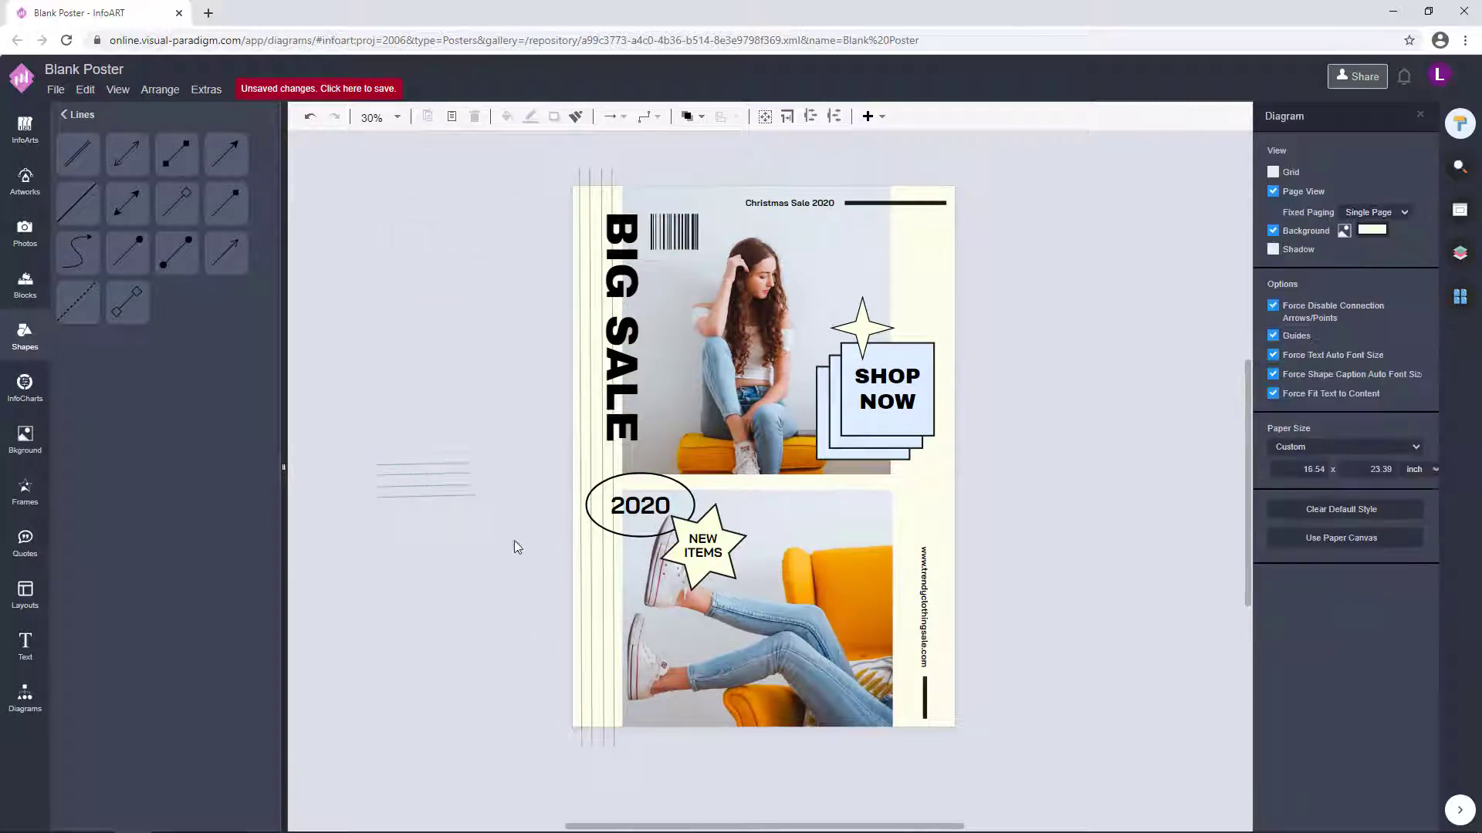
Try to select the four short horizontal lines together and move them up beside the poster
drag(515, 545, 361, 433)
right_click(434, 489)
click(452, 256)
click(473, 463)
right_click(455, 248)
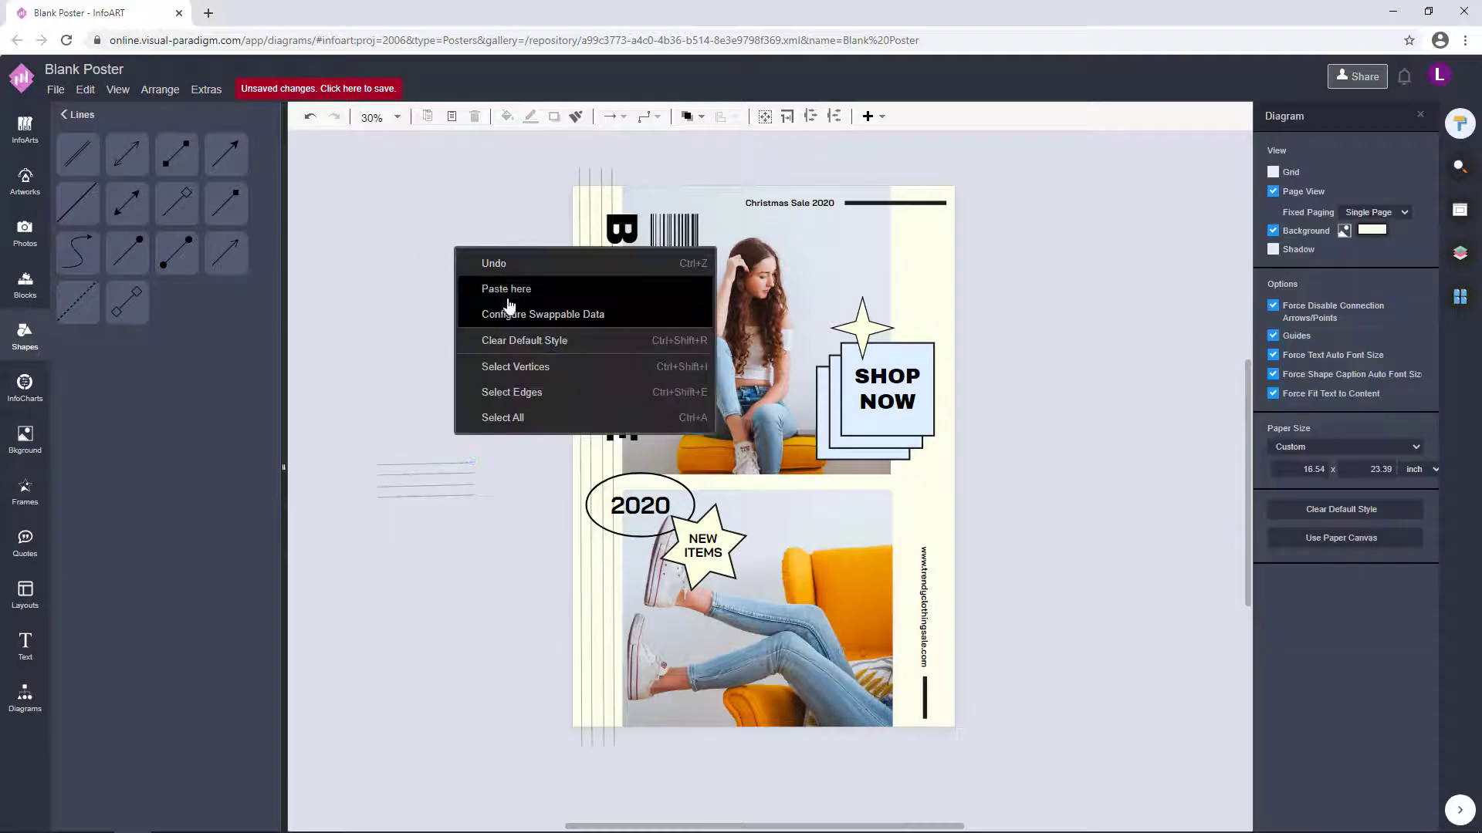
click(472, 254)
right_click(462, 485)
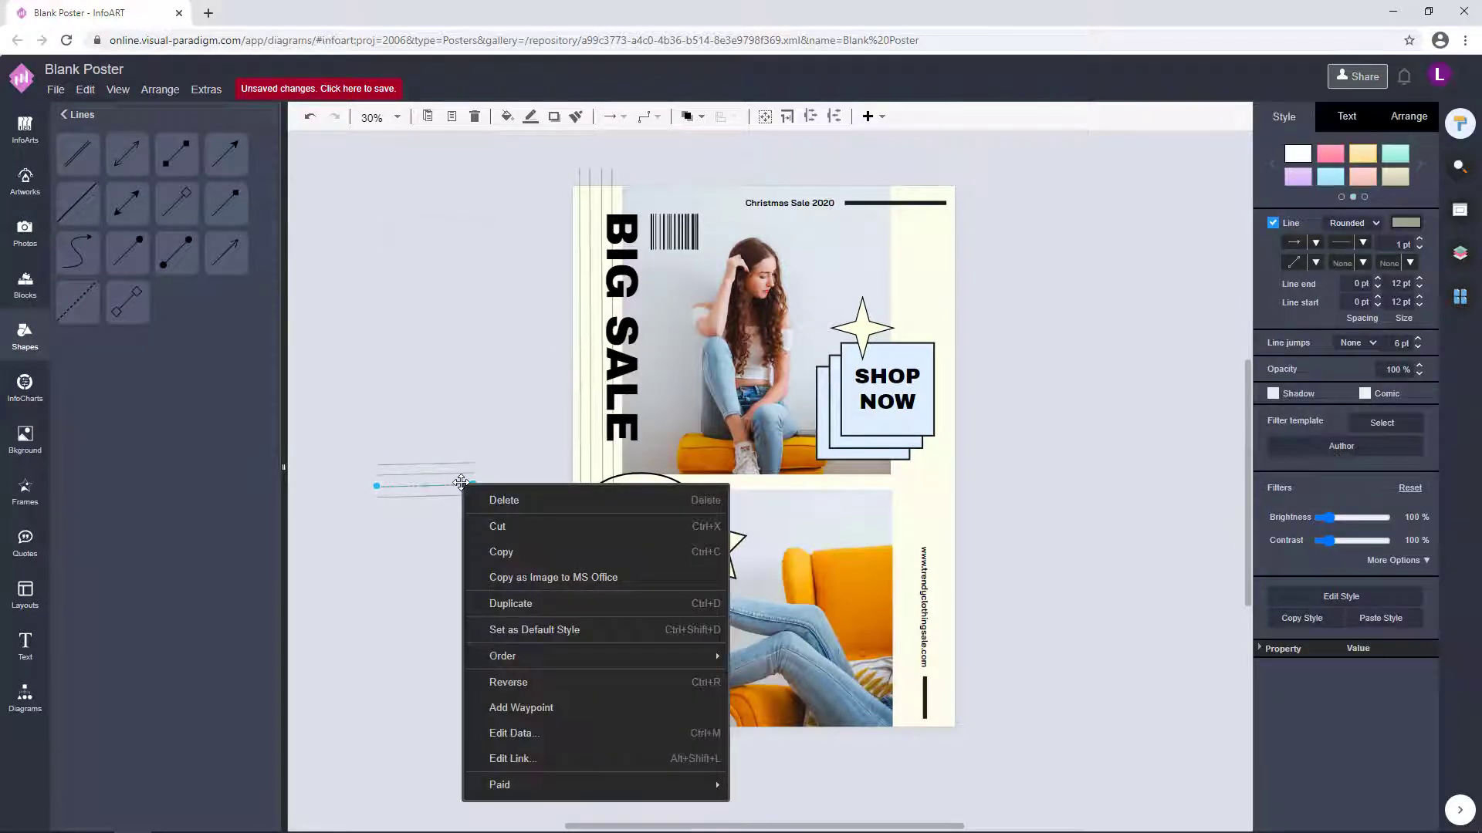
click(549, 593)
drag(549, 593, 315, 124)
right_click(443, 487)
click(507, 588)
drag(507, 588, 324, 440)
drag(444, 509, 390, 221)
Undo the recent changes to the horizontal lines and delete them
key(ctrl+z)
key(ctrl+z)
key(ctrl+z)
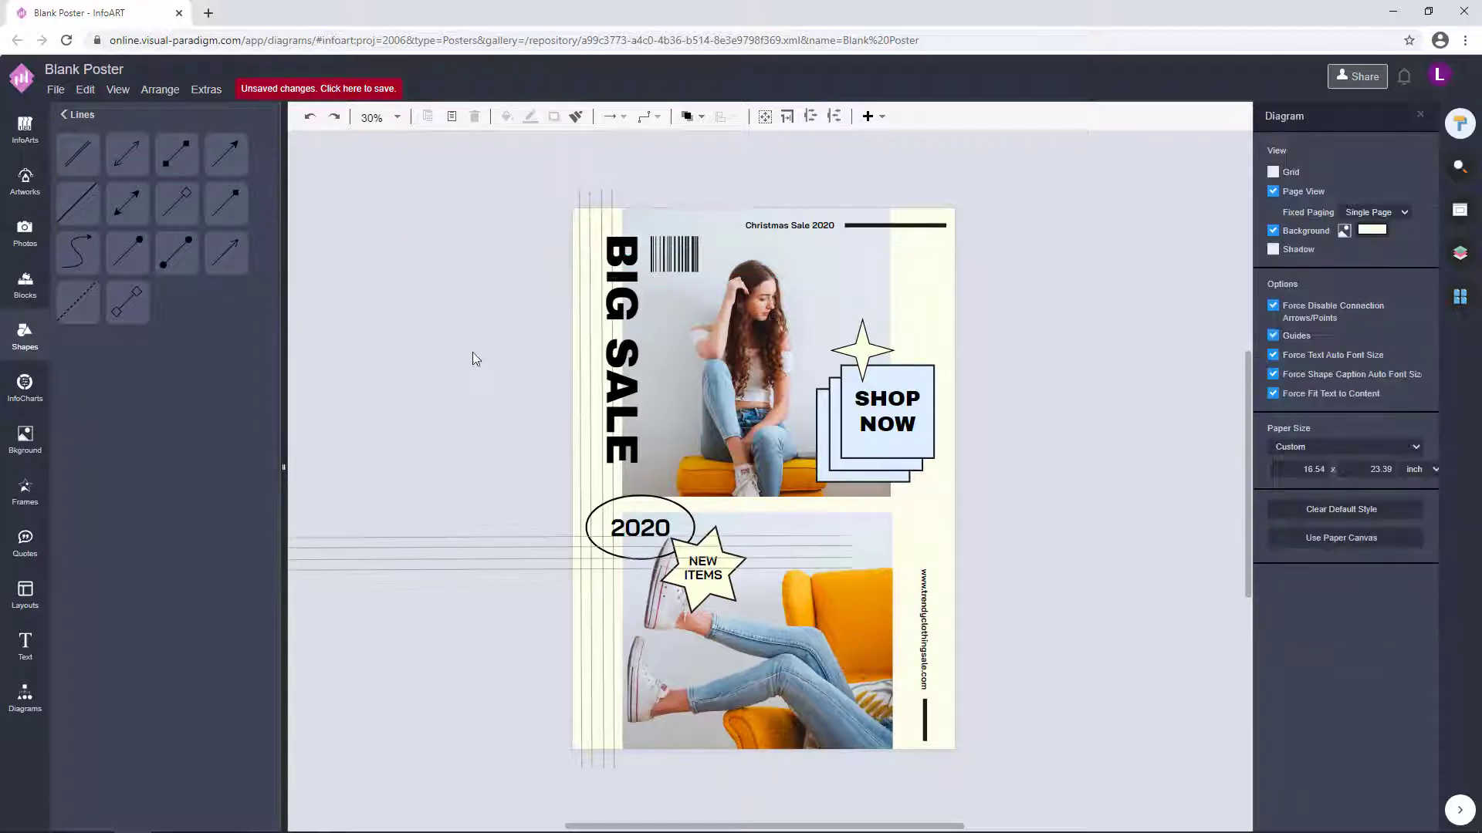
key(ctrl+z)
key(Delete)
drag(482, 519, 490, 463)
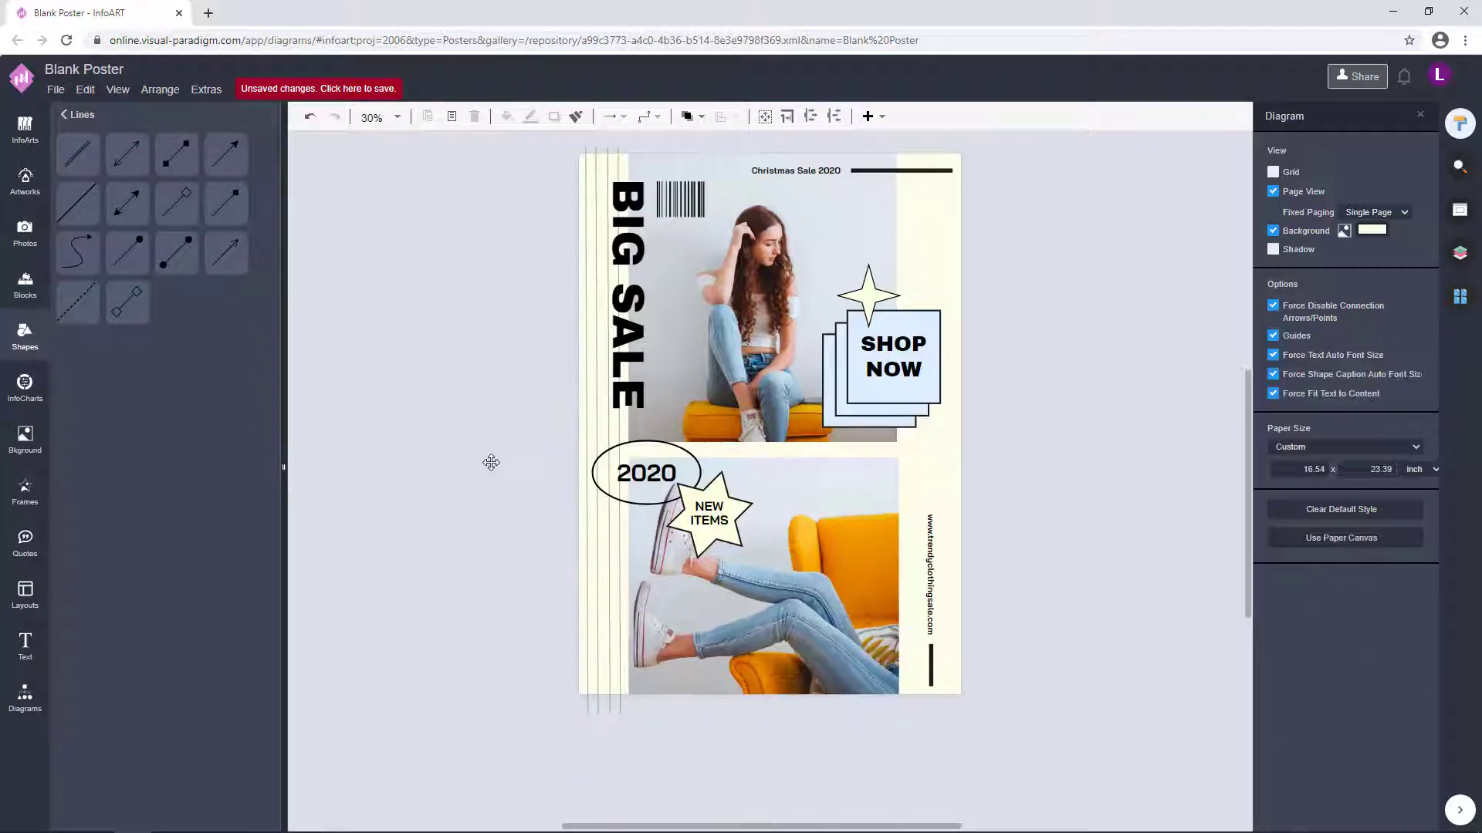
Thicken the four vertical lines along the poster's left edge to 4 pt
scroll(489, 456, up, 1)
click(603, 441)
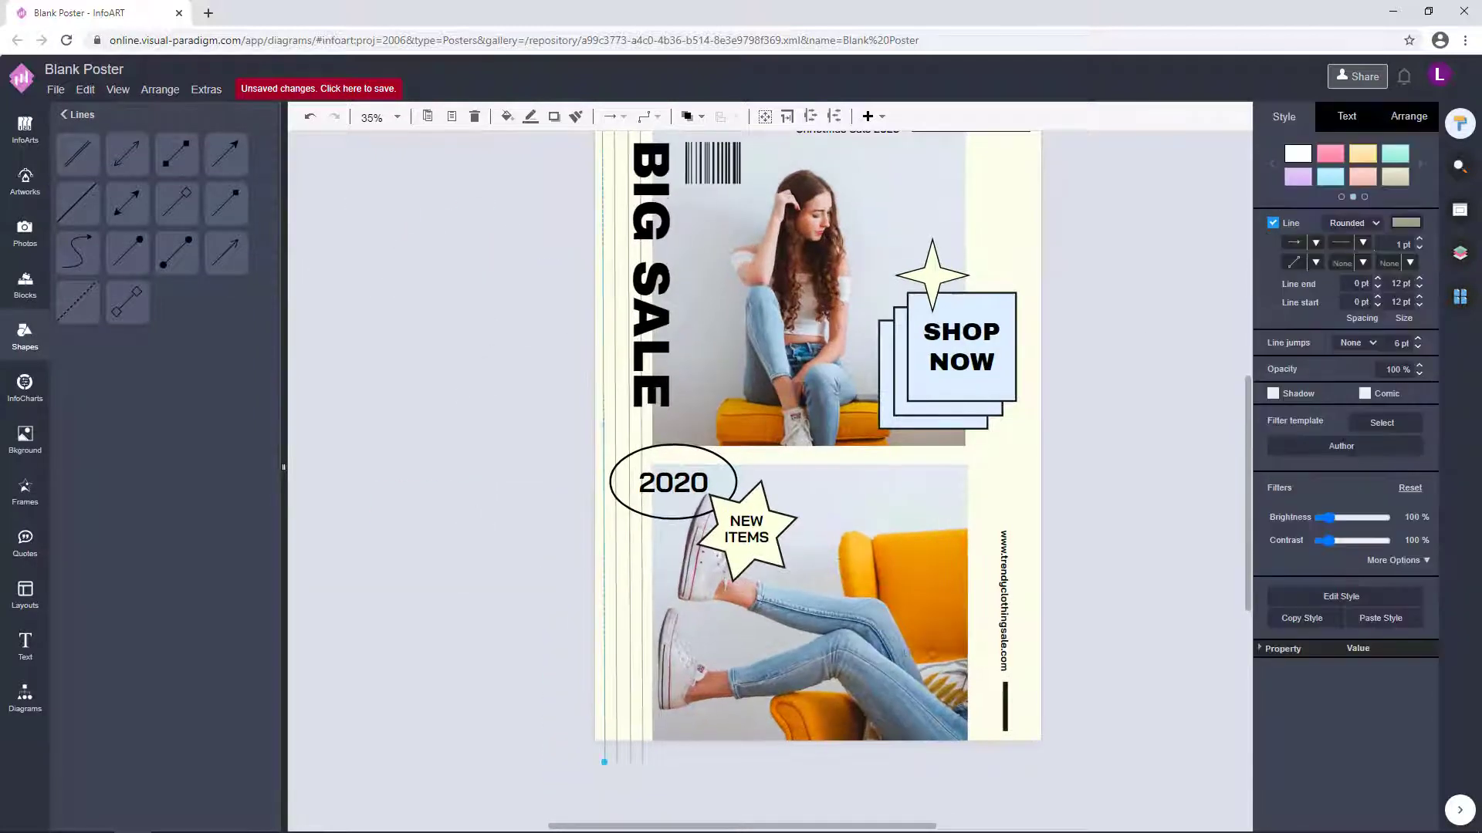
double_click(617, 421)
click(506, 473)
key(ctrl+z)
click(616, 436)
shift+click(605, 435)
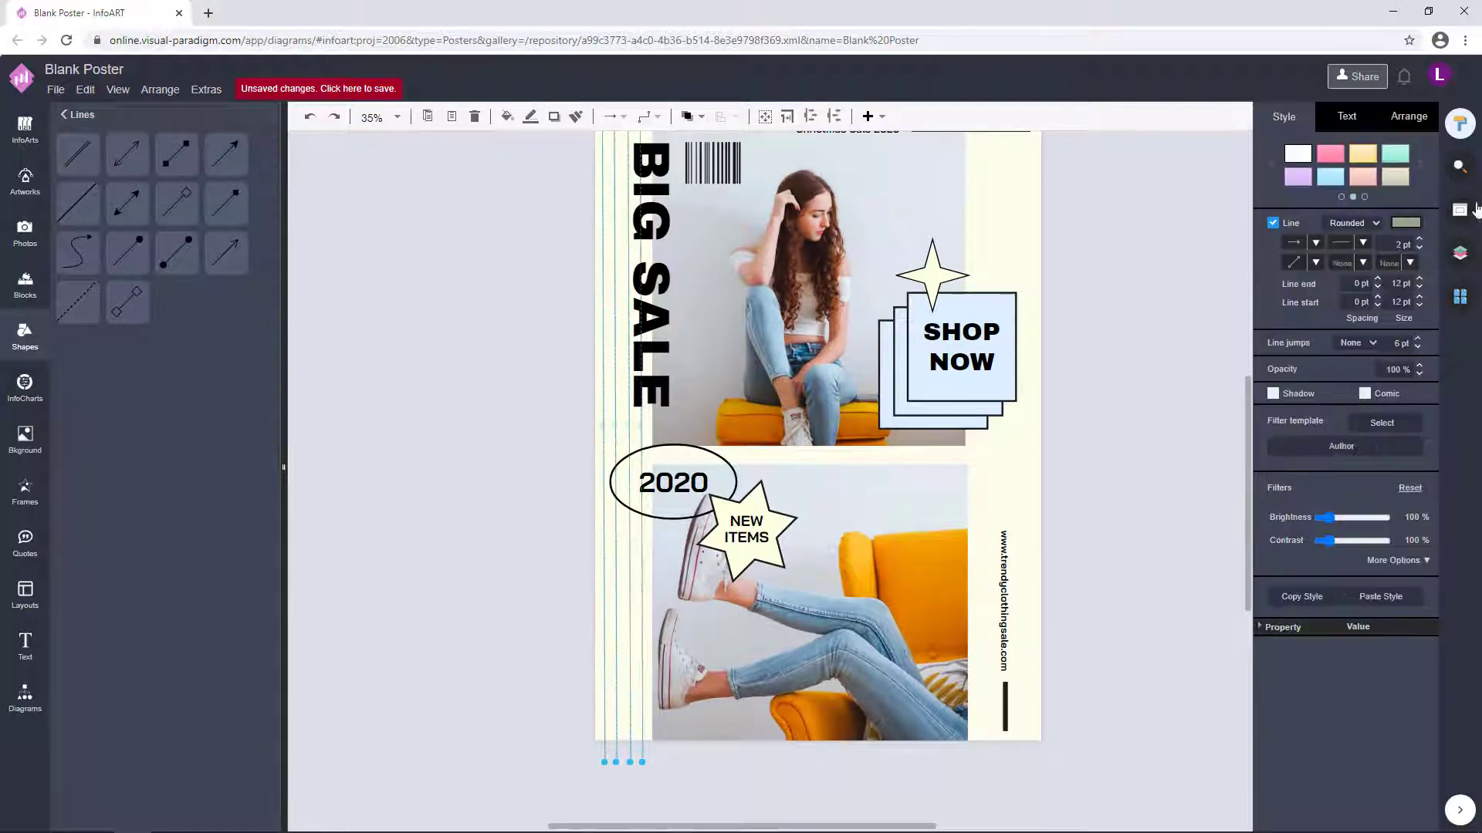
click(1167, 313)
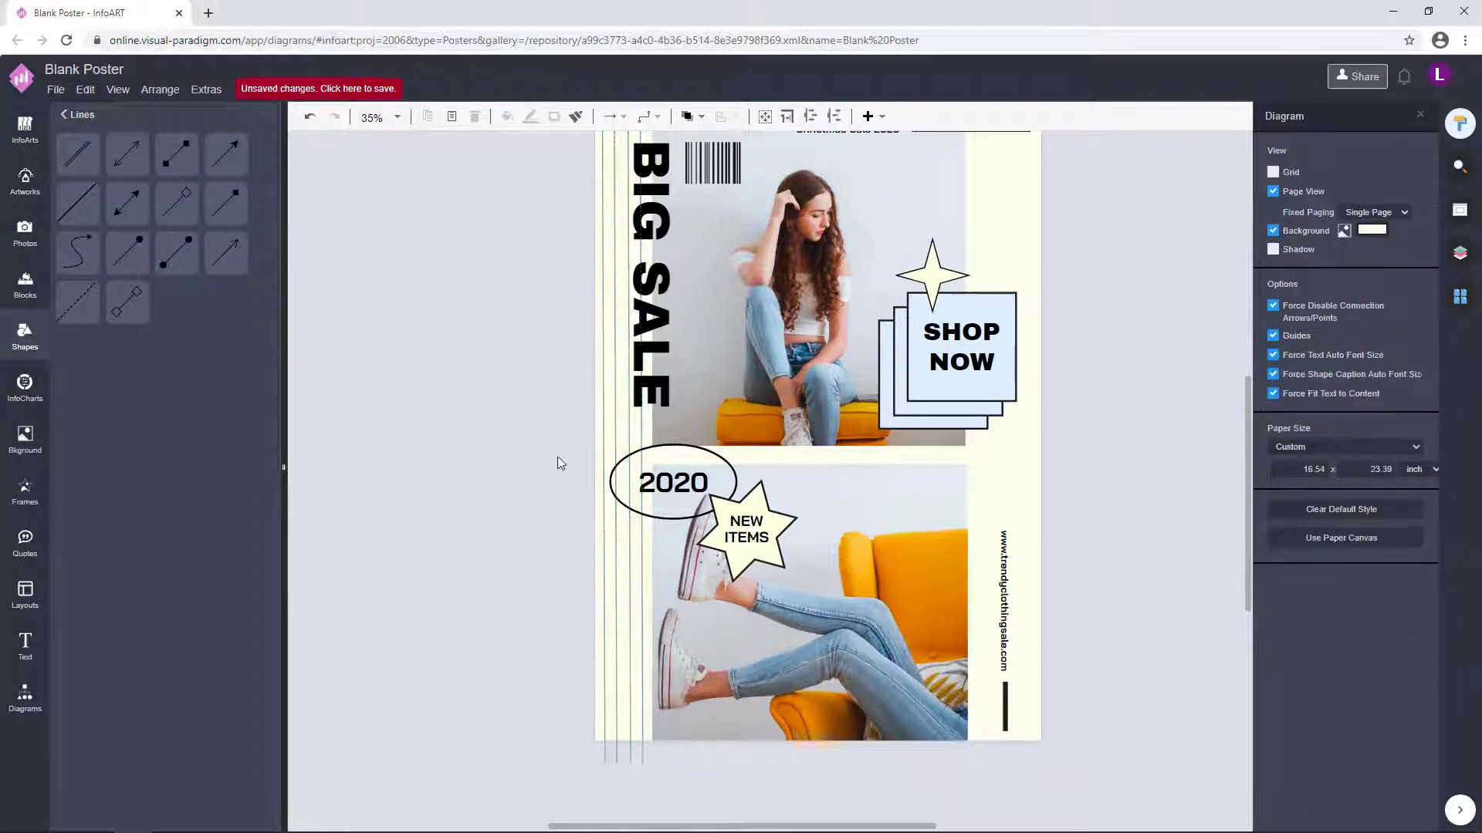
Reselect the four vertical lines and readjust their thickness
scroll(559, 483, down, 2)
scroll(530, 476, up, 5)
click(679, 436)
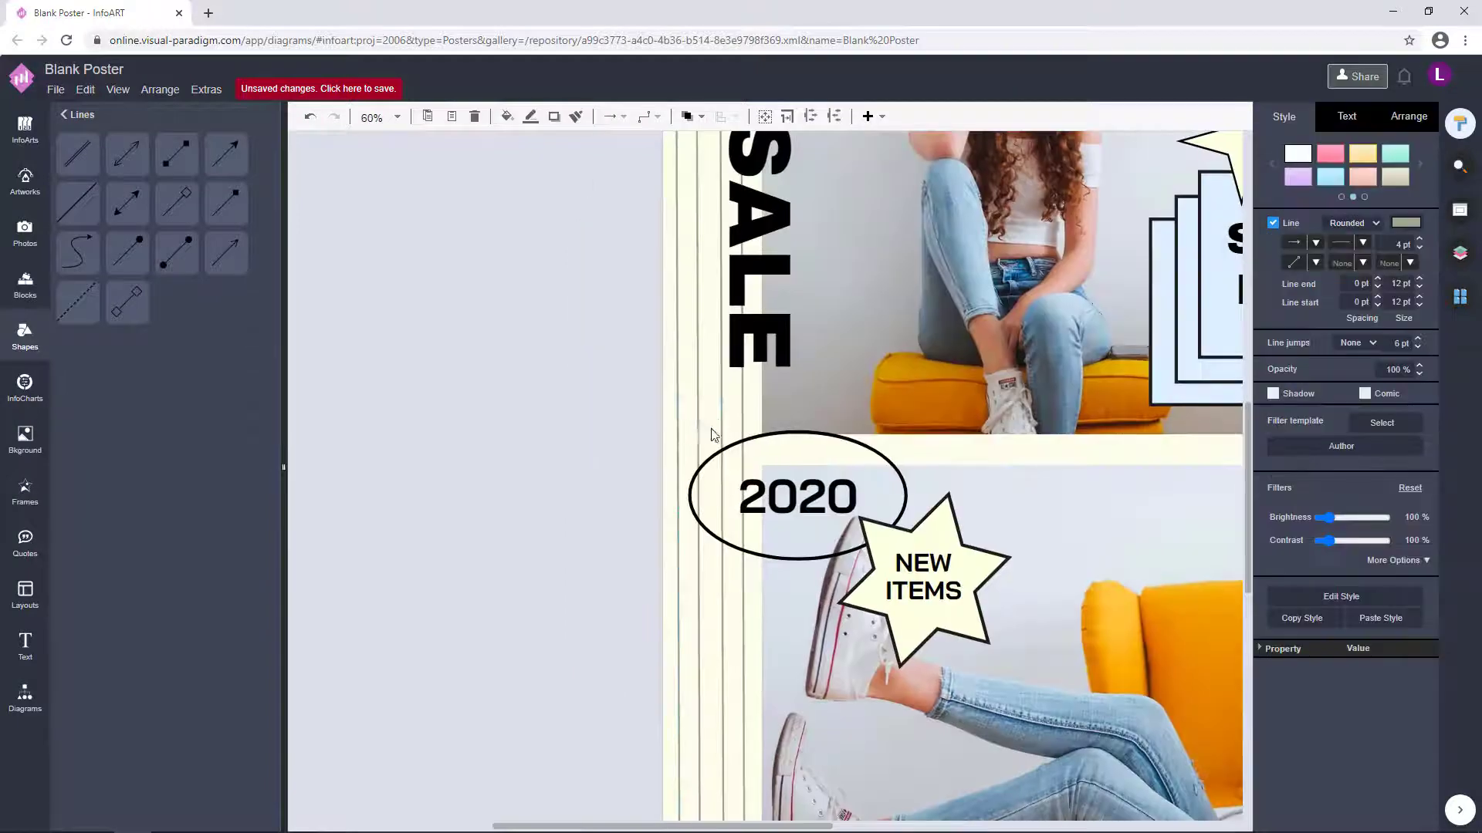
shift+click(679, 438)
click(1409, 244)
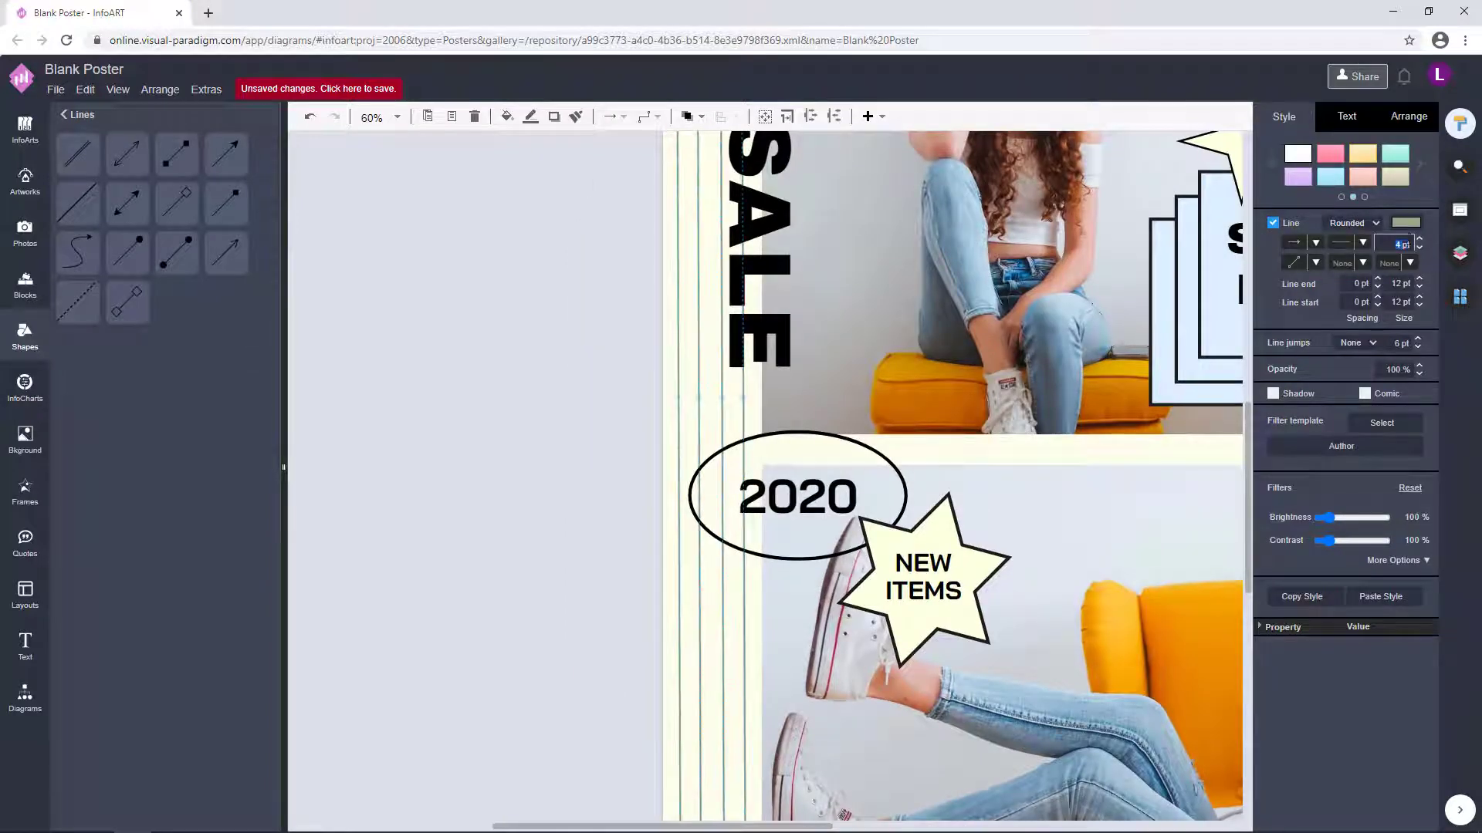
click(555, 523)
scroll(552, 533, down, 4)
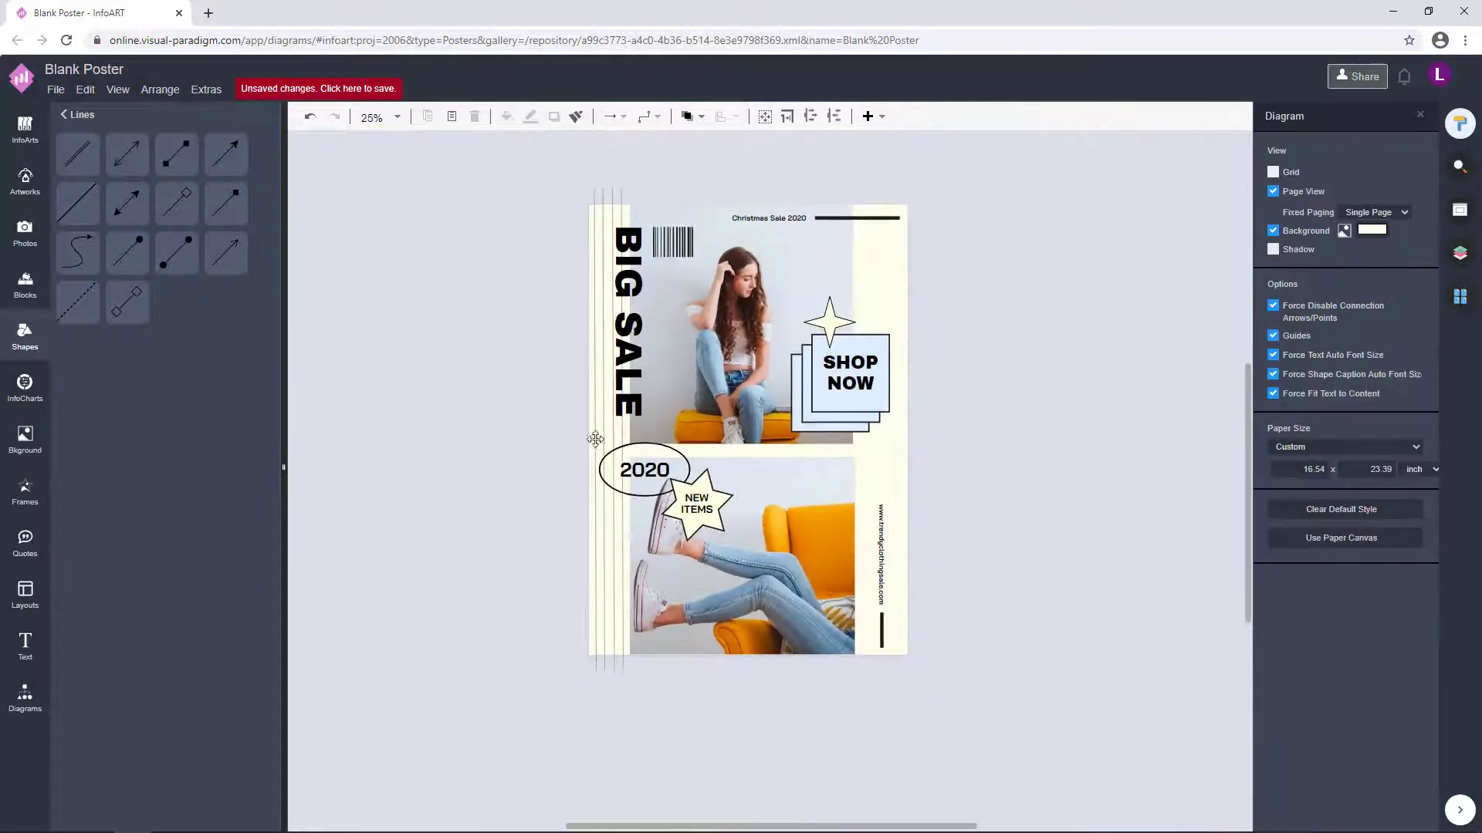
Delete all four vertical lines along the poster's left edge
drag(535, 159, 635, 748)
key(Delete)
scroll(1002, 539, up, 1)
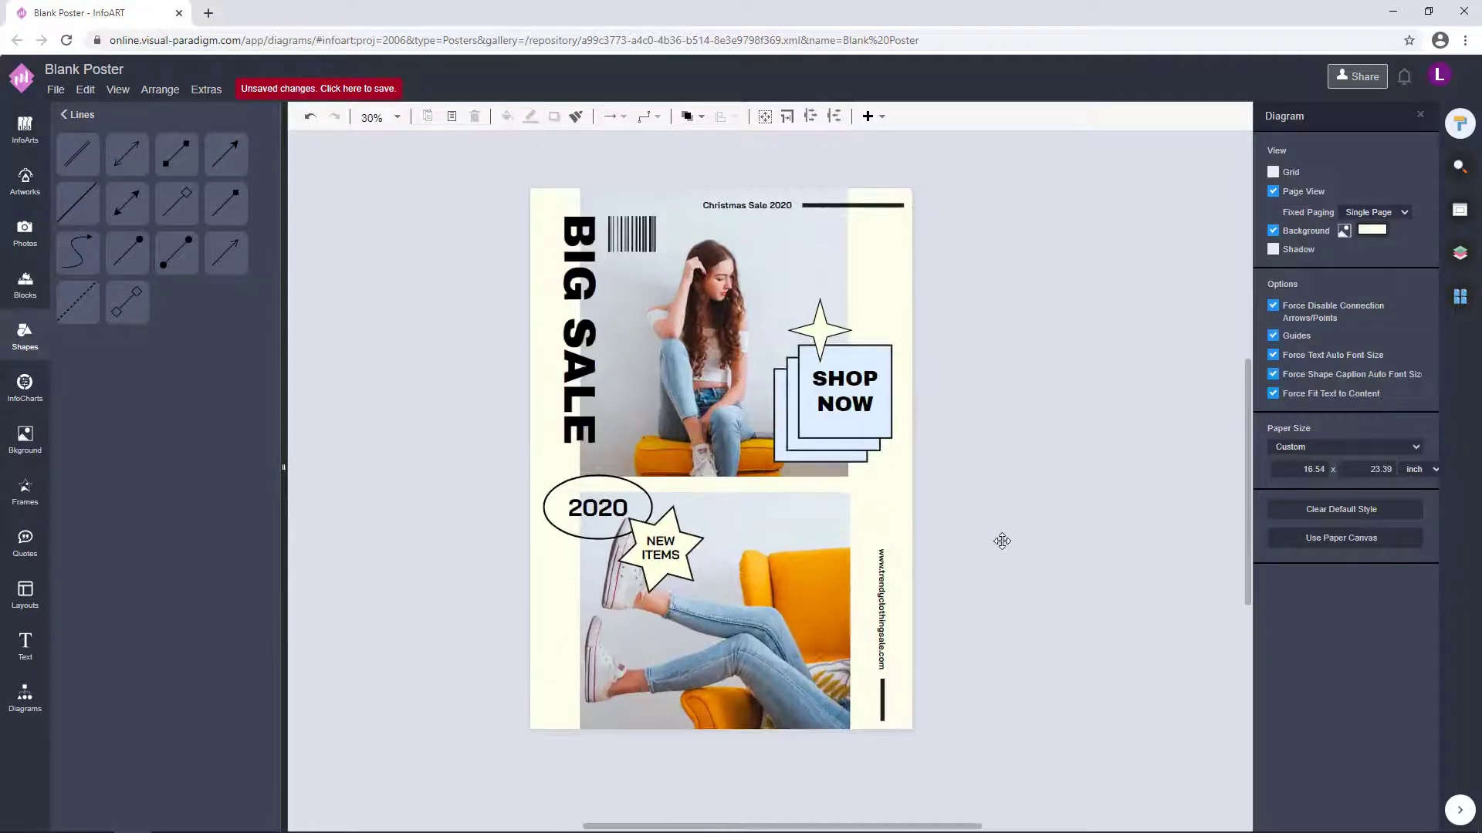
click(879, 391)
click(1111, 371)
drag(1111, 370, 1132, 367)
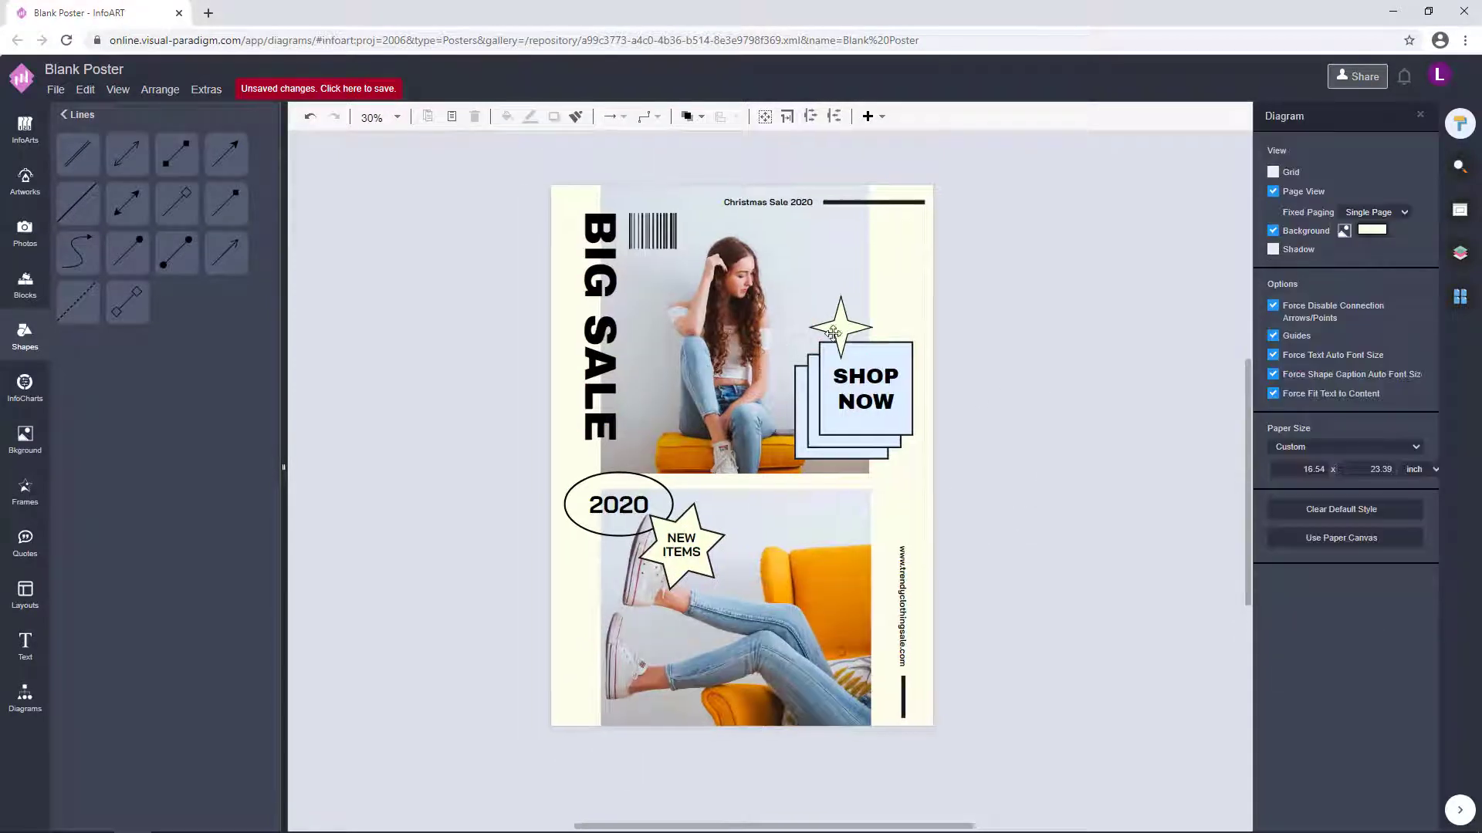
Duplicate the four-point star into the poster's lower-left corner and fill the copy with light blue
click(841, 327)
key(ctrl+c)
key(ctrl+v)
drag(919, 361, 571, 666)
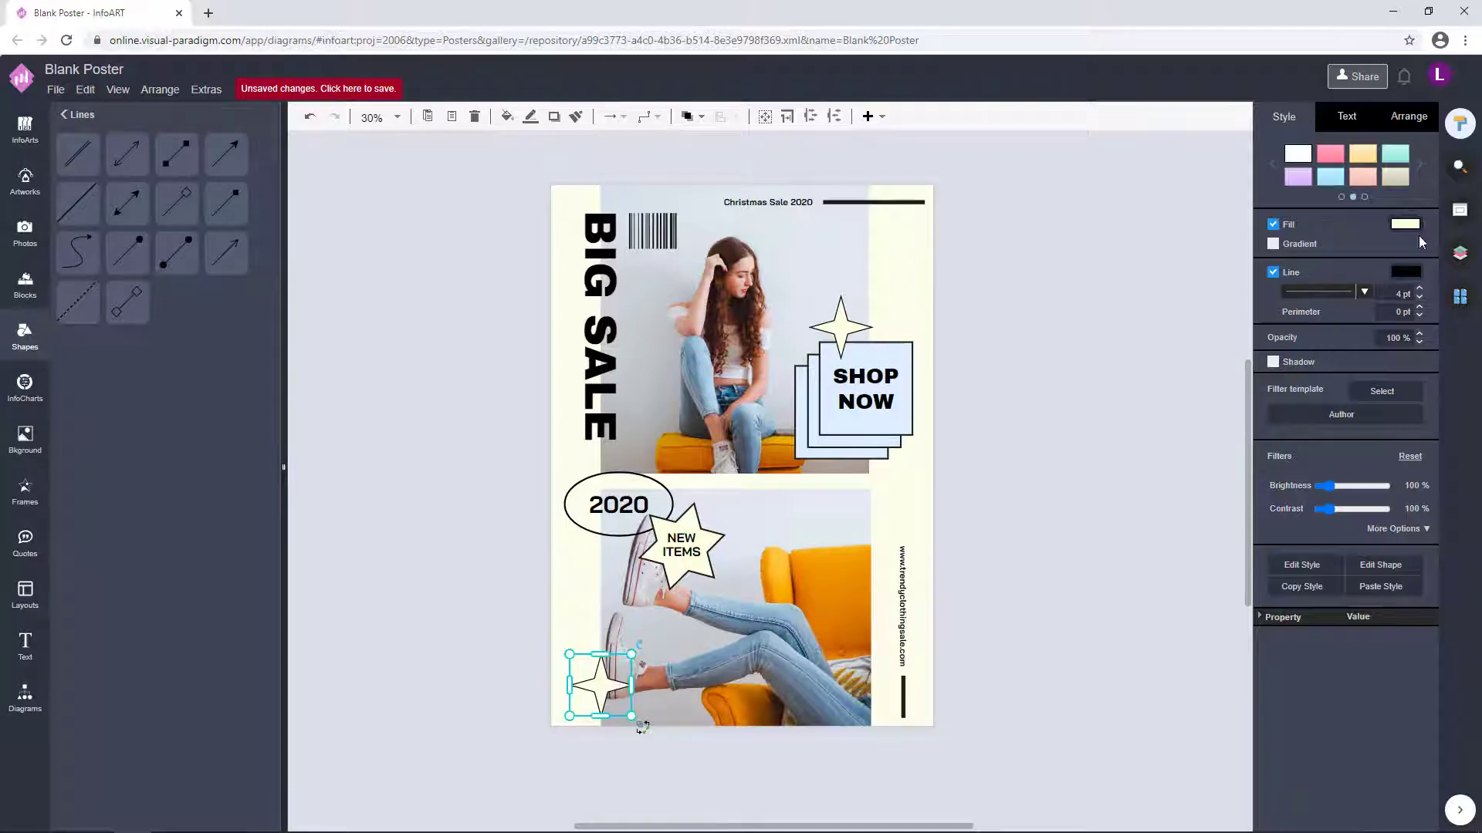
click(1406, 224)
click(1429, 577)
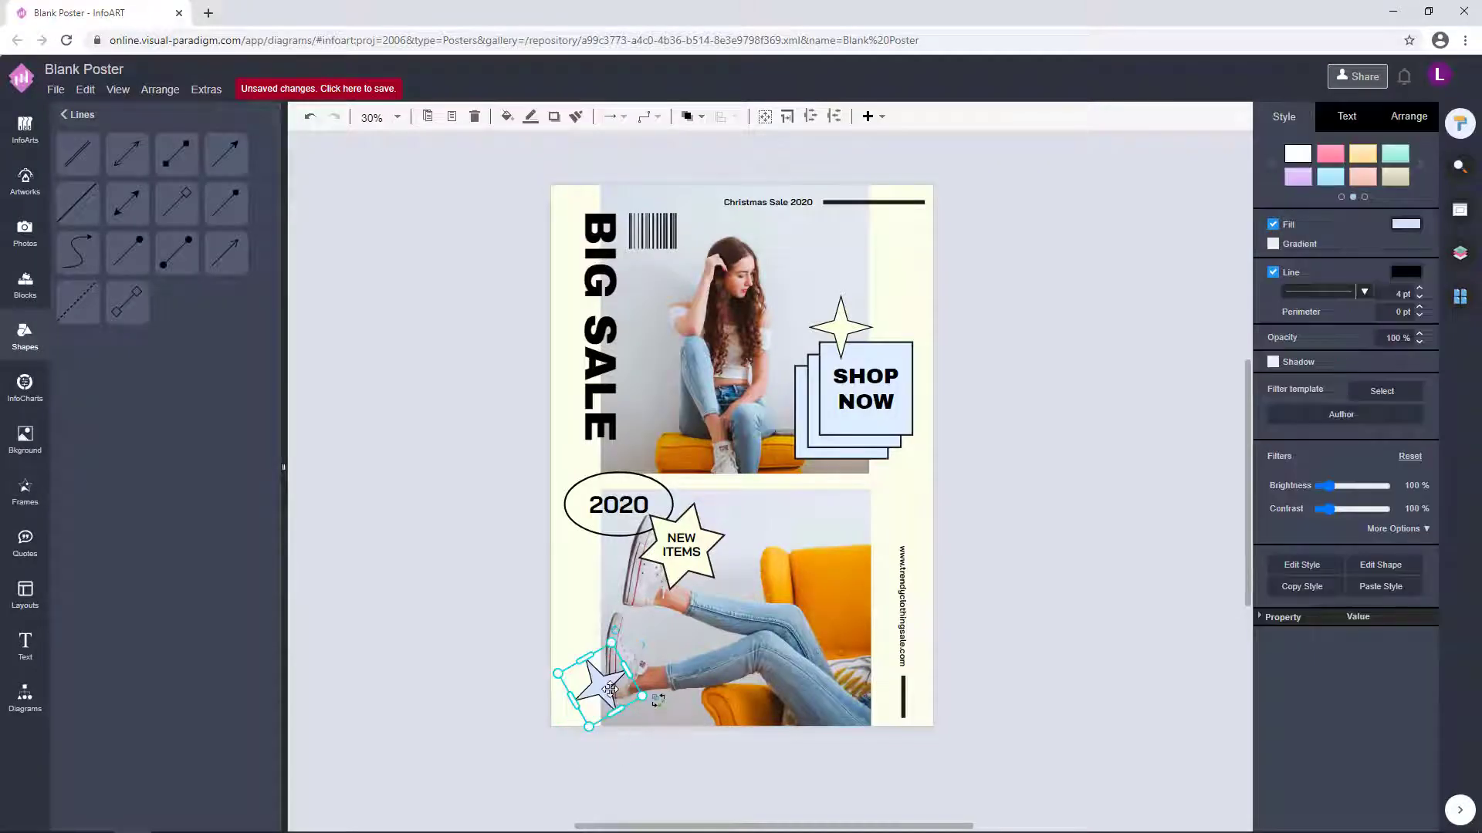
click(1049, 523)
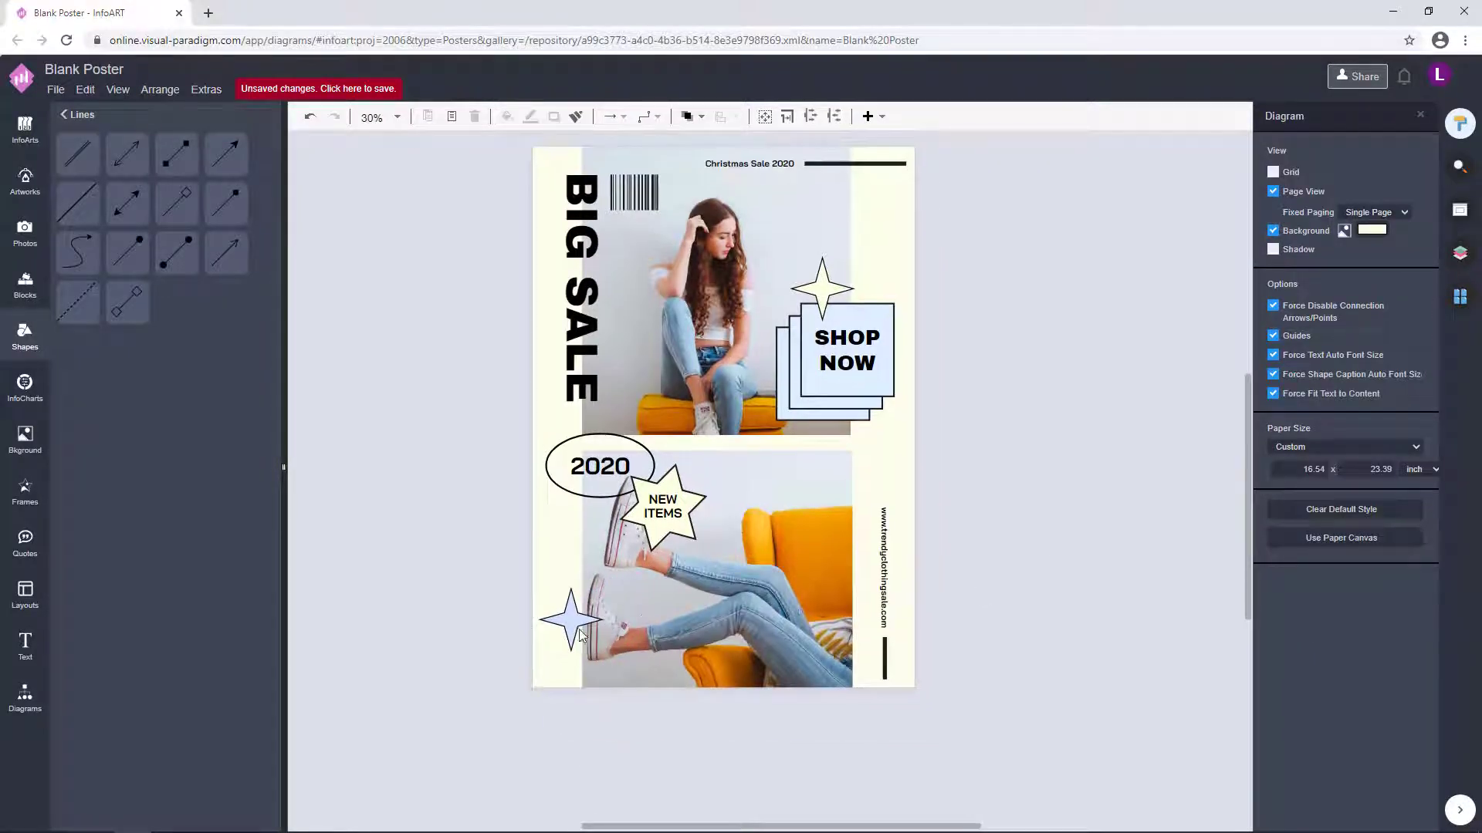
Move the light blue star slightly lower, overlapping the left edge of the lower photo
drag(571, 620, 576, 653)
click(502, 624)
click(1009, 566)
scroll(1009, 565, down, 2)
scroll(918, 529, up, 2)
click(1027, 557)
scroll(1026, 557, up, 1)
click(541, 640)
click(933, 532)
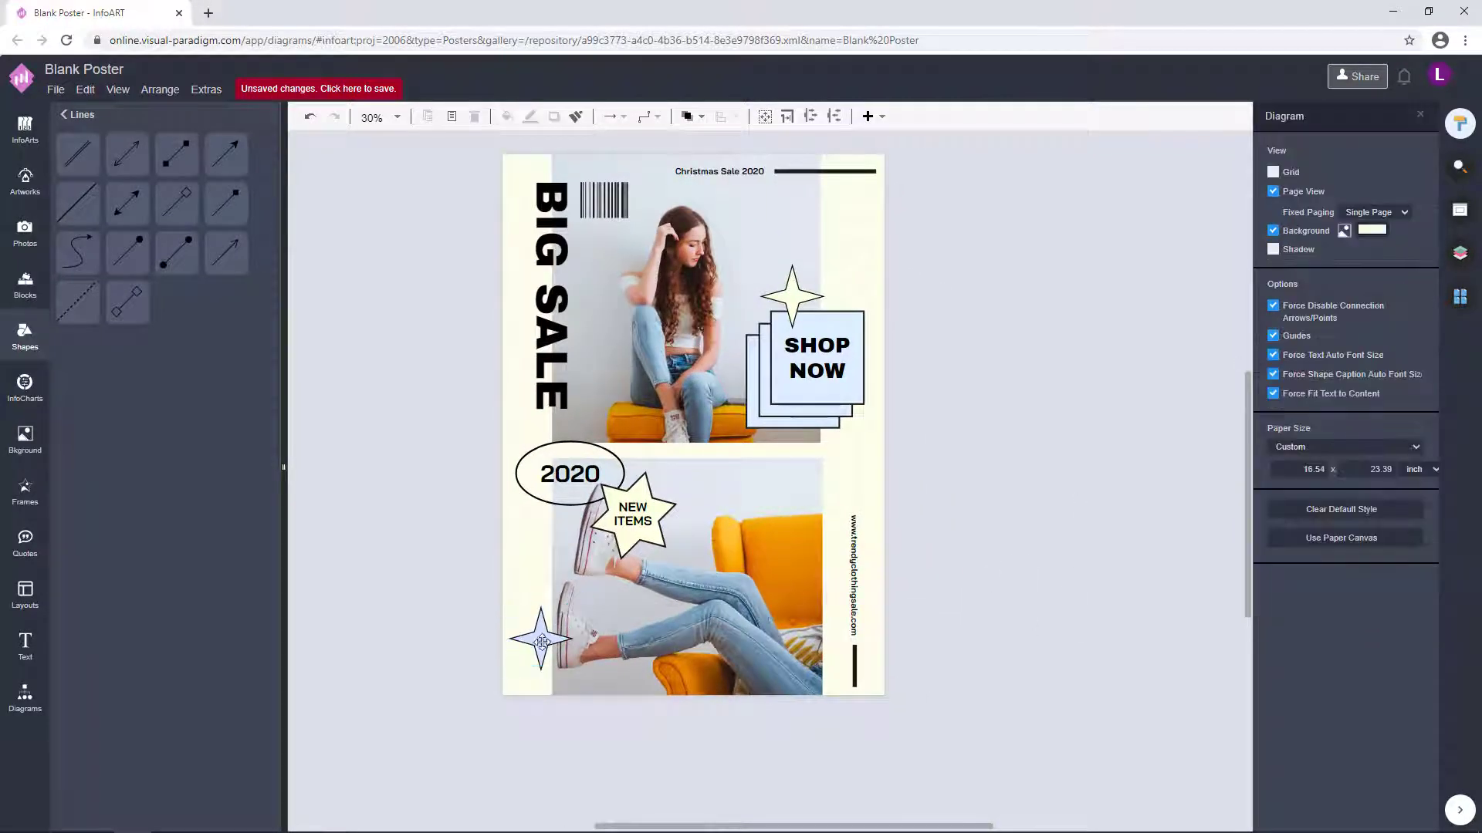
click(542, 640)
click(926, 541)
scroll(777, 582, up, 1)
scroll(890, 450, up, 1)
Duplicate the light blue star, shrink the copy and place it at the upper right of the star above "SHOP NOW"
click(522, 661)
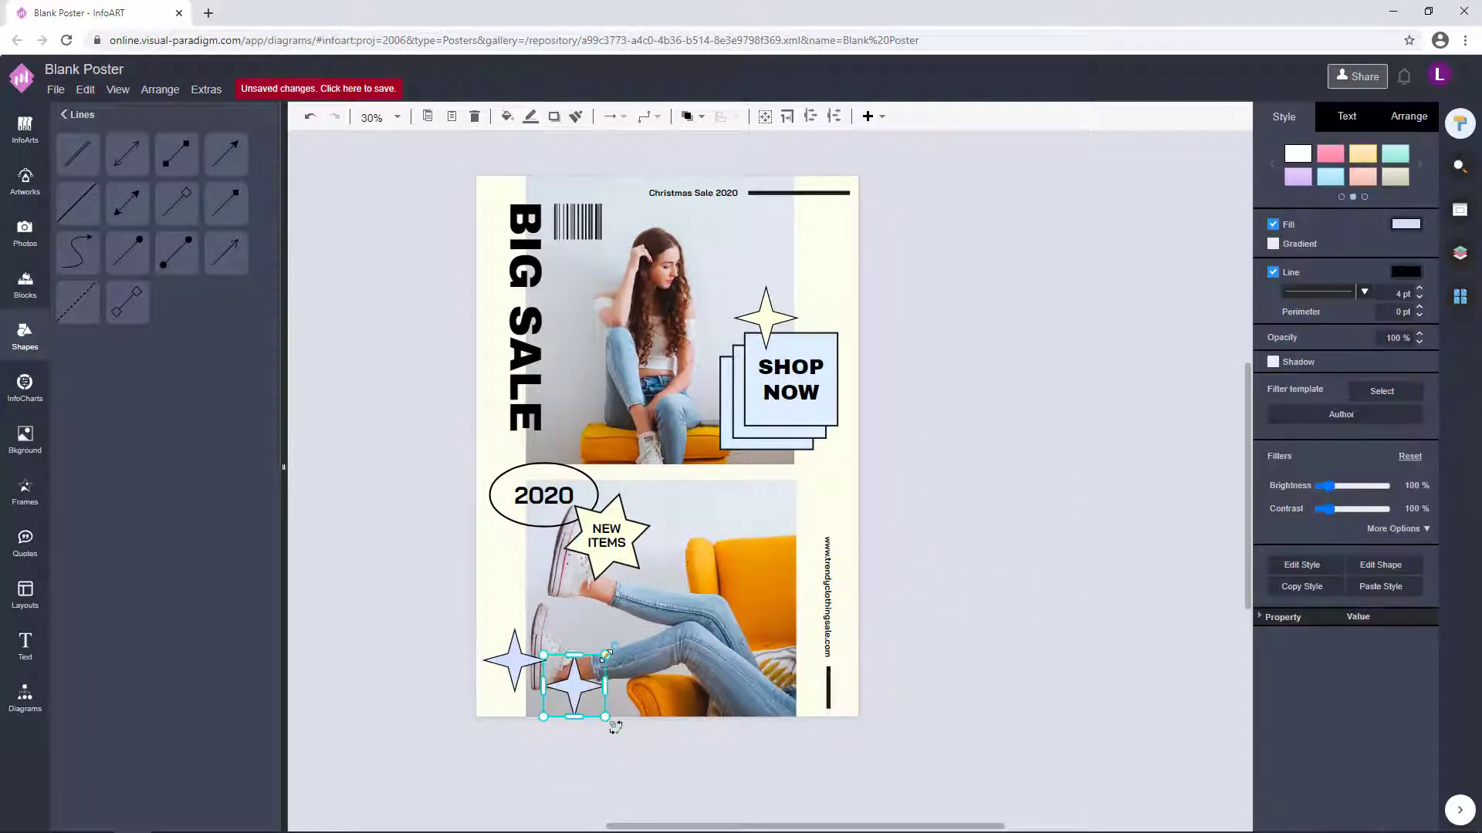
drag(606, 656, 566, 695)
drag(555, 705, 794, 289)
click(815, 300)
click(798, 293)
click(929, 272)
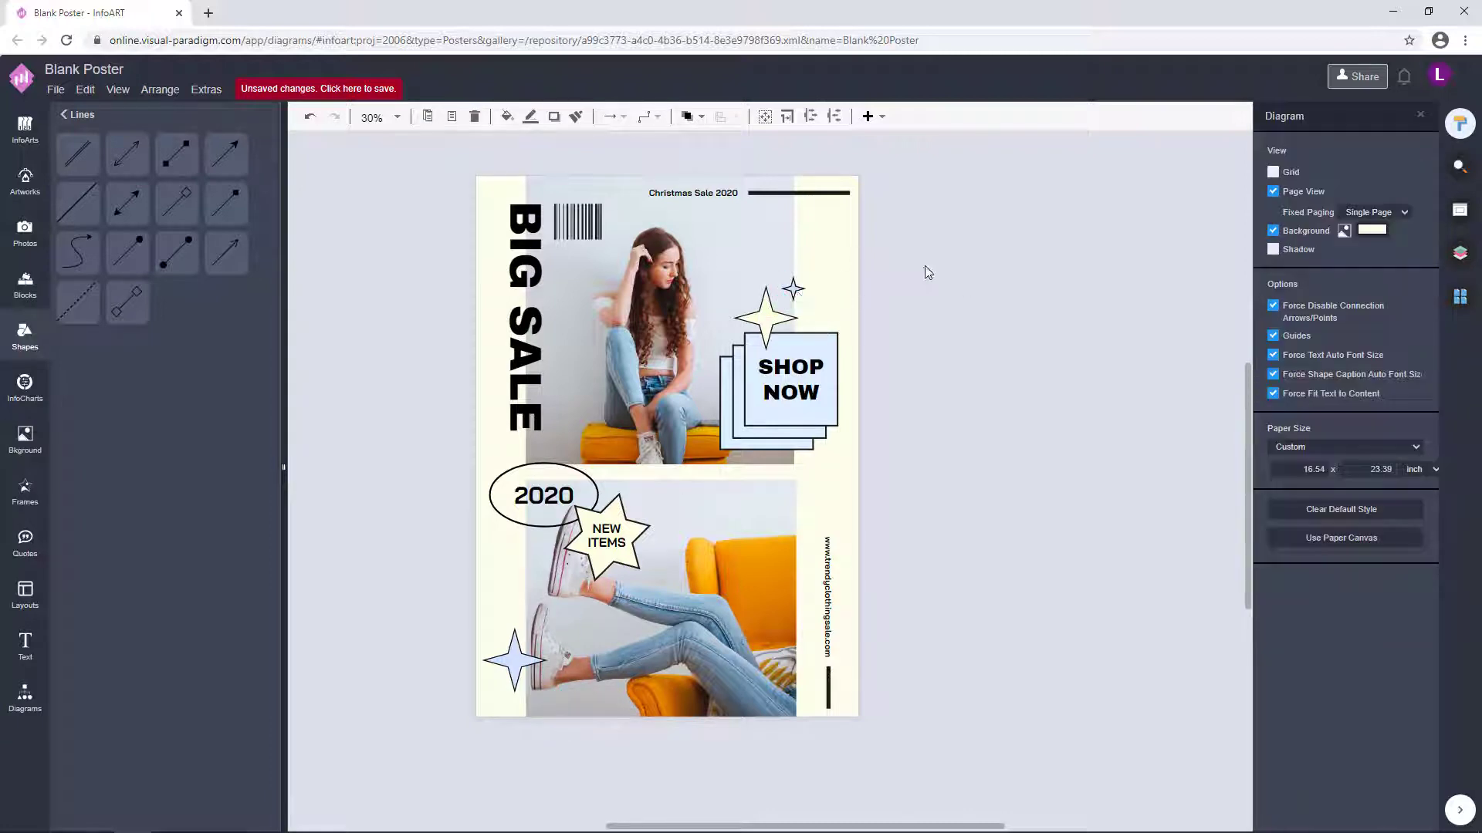
click(793, 289)
click(911, 299)
scroll(910, 292, down, 1)
scroll(910, 292, up, 1)
Duplicate the large cream star above "SHOP NOW", shrink the copy and place it right of the small blue star
click(798, 286)
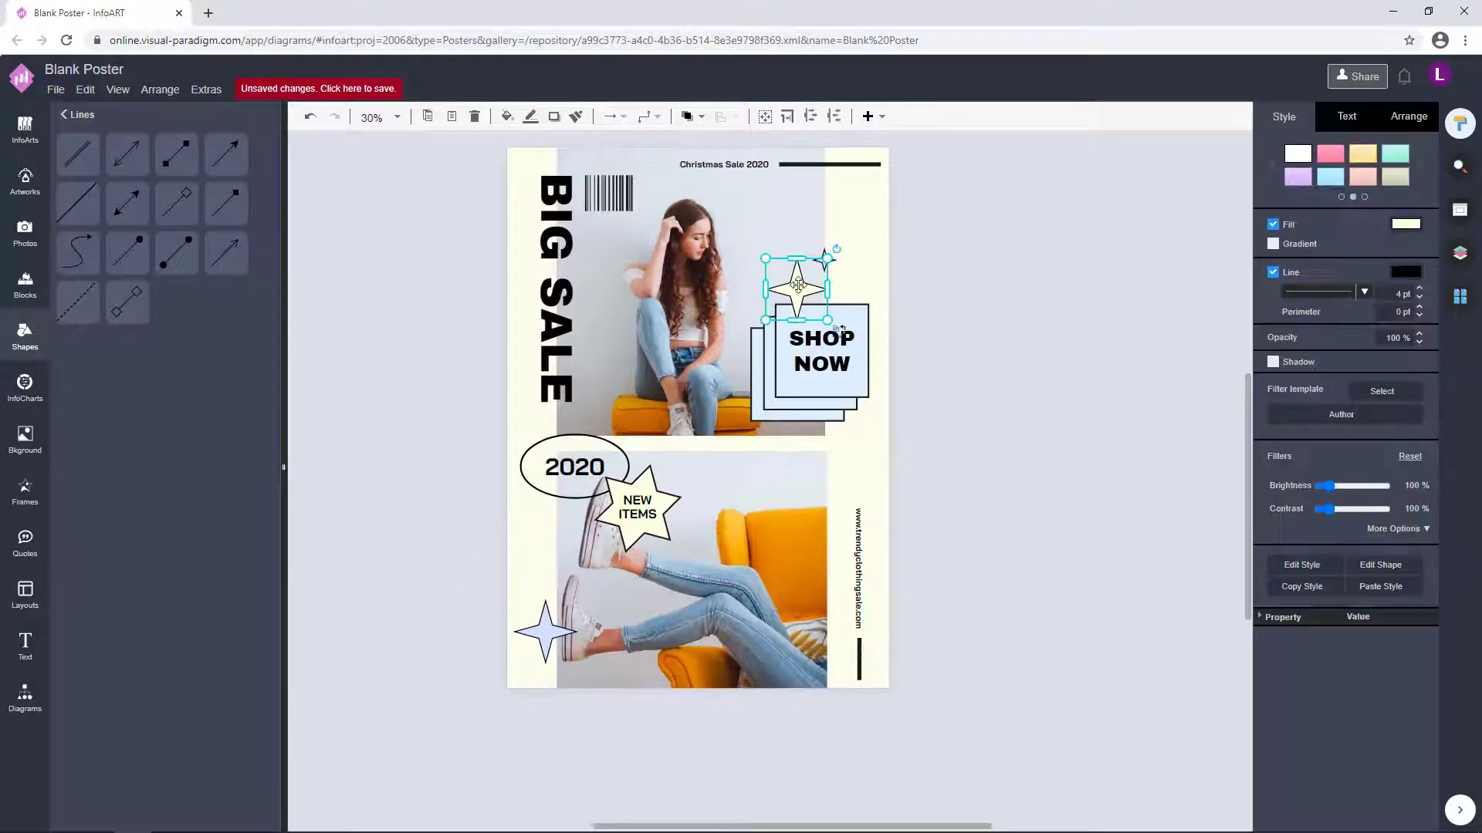
key(ctrl+d)
drag(858, 289, 819, 329)
drag(807, 340, 849, 276)
click(925, 268)
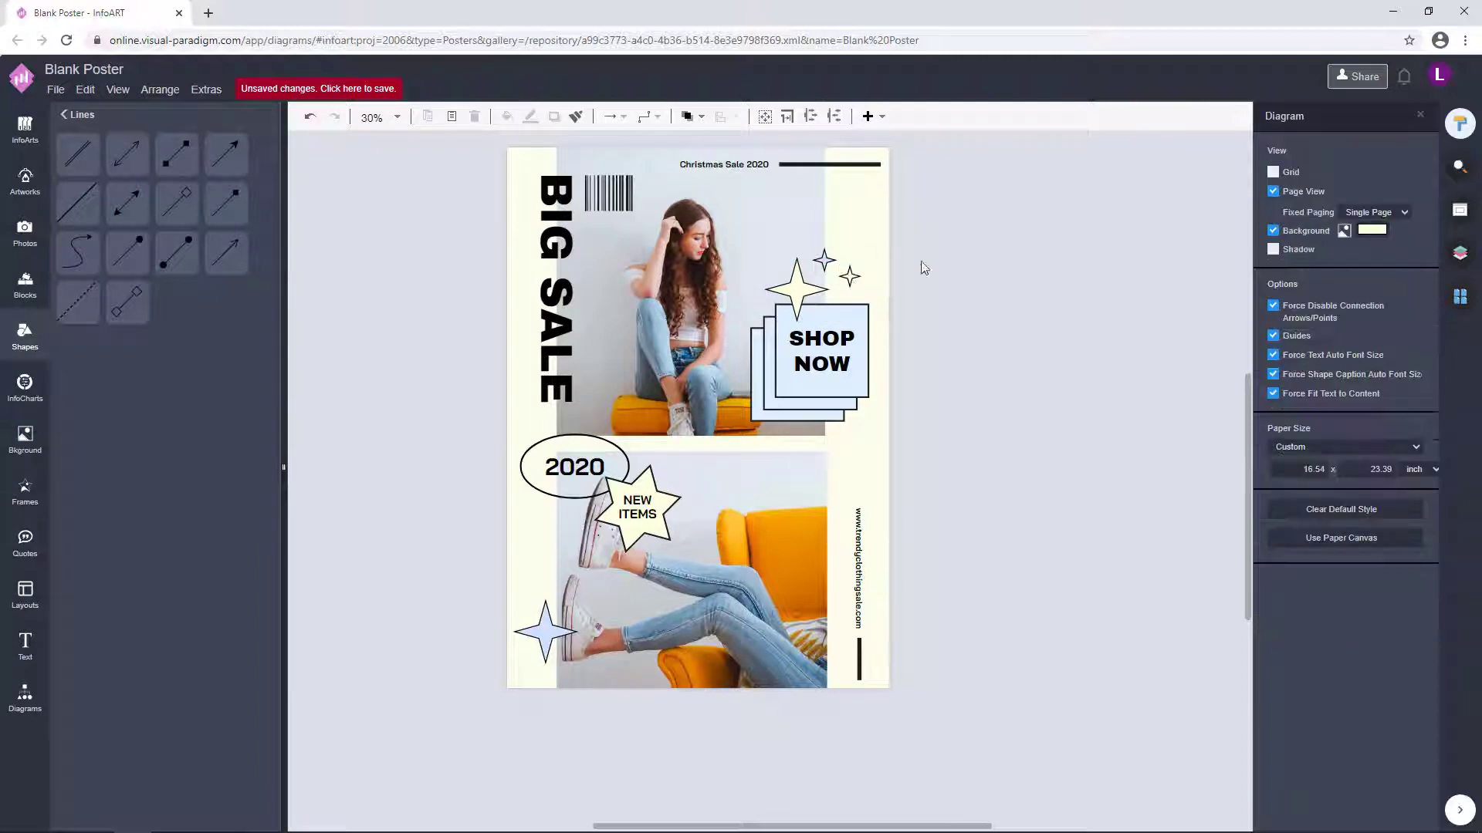
click(849, 276)
click(949, 264)
click(848, 278)
click(963, 299)
Place a copy of the small cream star at the upper right of the light blue star in the lower-left corner
drag(849, 277, 574, 604)
click(887, 534)
click(919, 552)
click(573, 604)
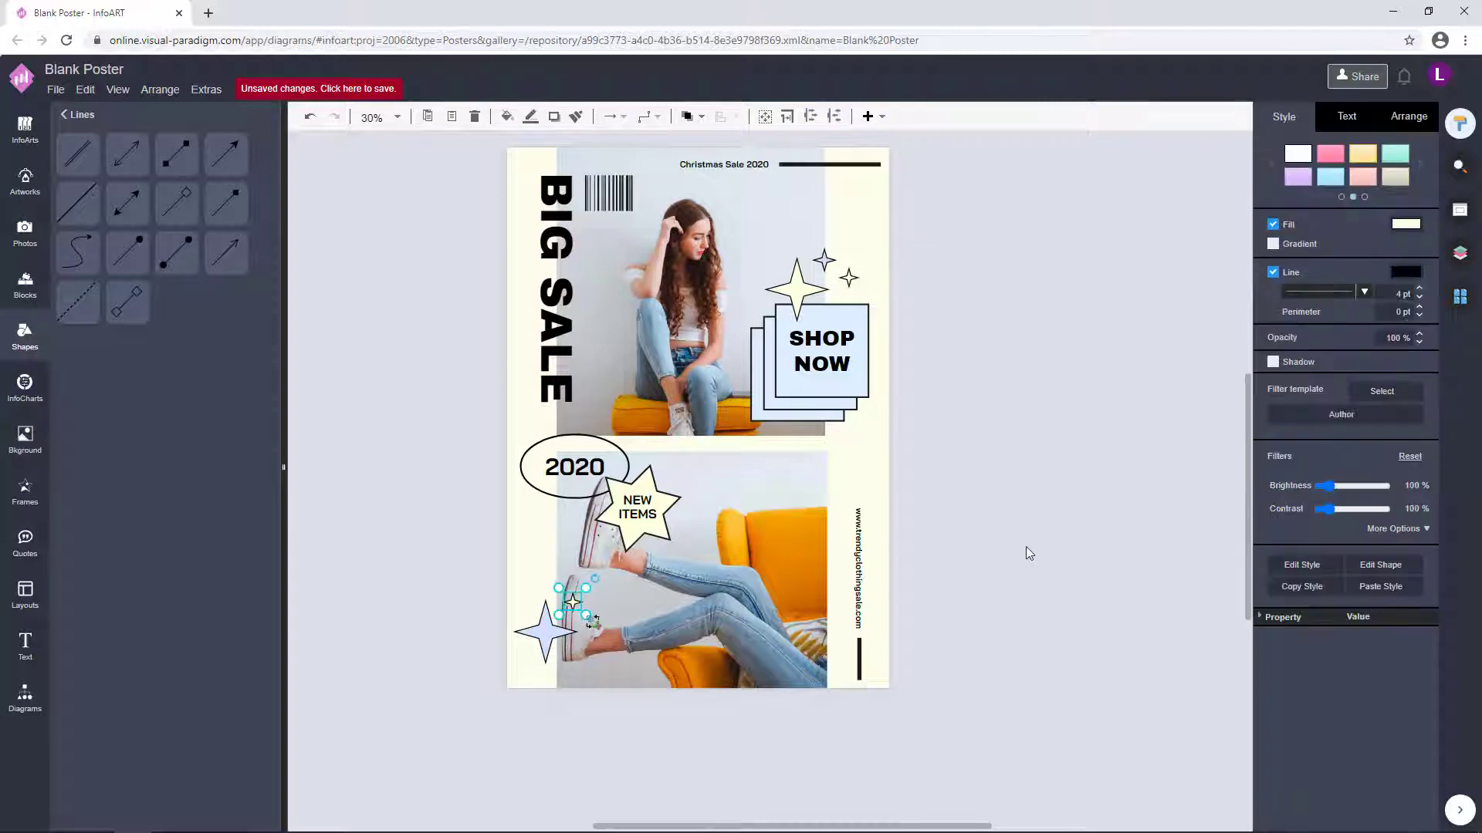
click(1026, 553)
scroll(1098, 444, up, 1)
click(579, 627)
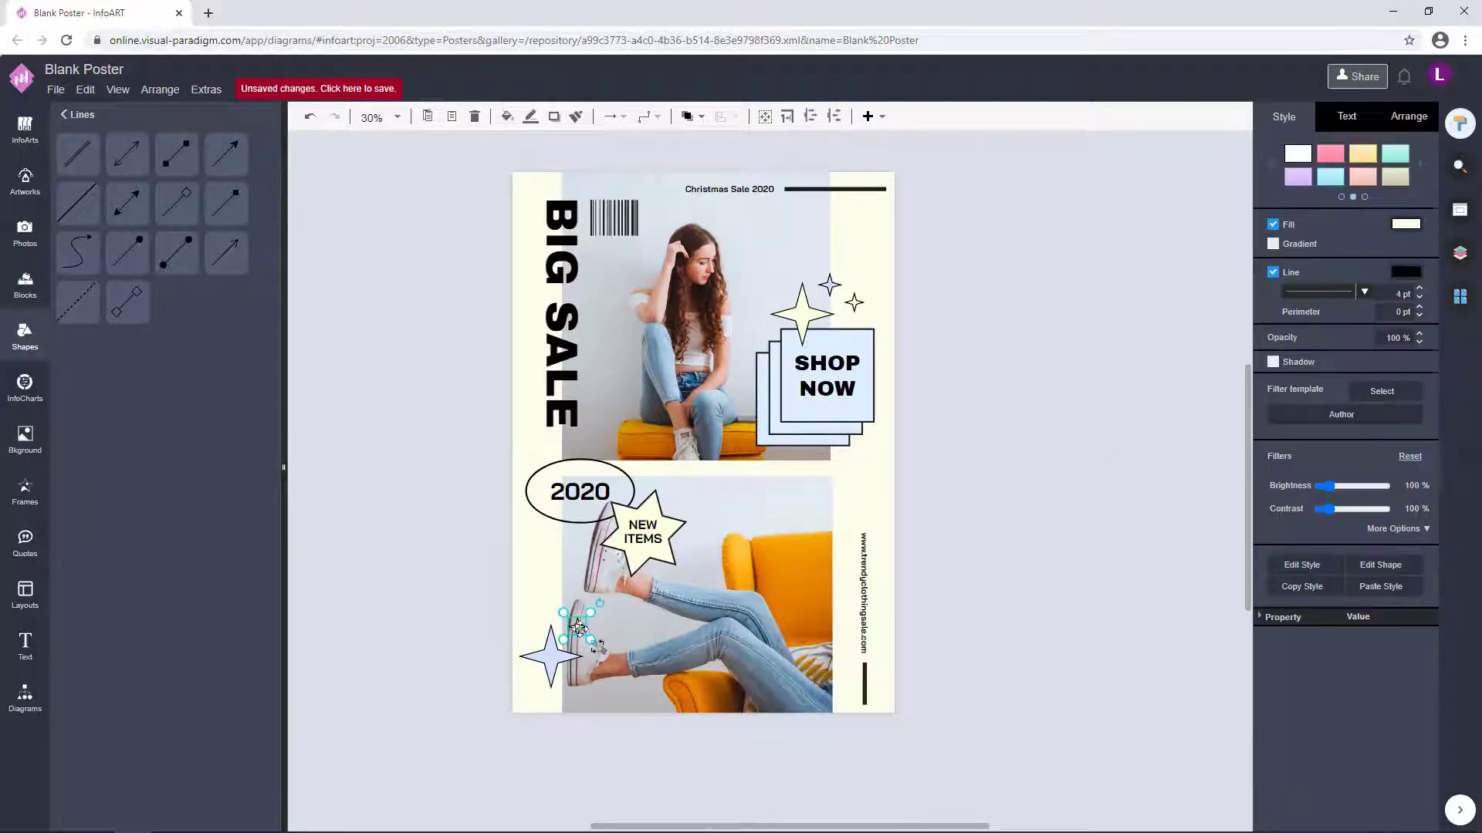
drag(1017, 563, 1024, 545)
click(621, 202)
click(1036, 260)
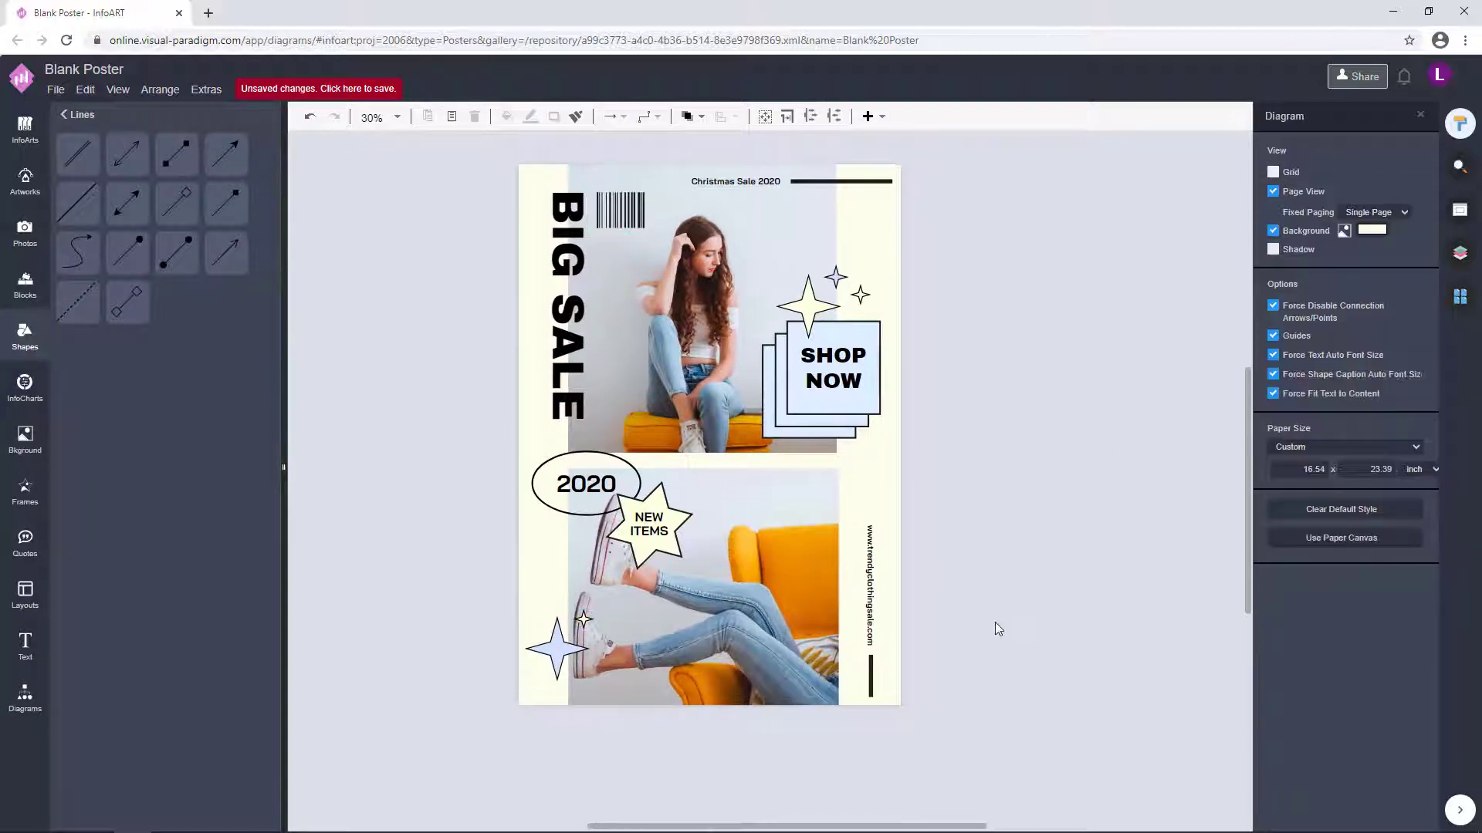
Duplicate the vertical web address text outside the poster and change the copy to "Shop Now At"
mouse_move(994, 622)
mouse_down()
mouse_move(976, 633)
mouse_move(986, 609)
mouse_up()
double_click(858, 580)
click(858, 595)
click(855, 578)
key(ctrl+c)
key(ctrl+v)
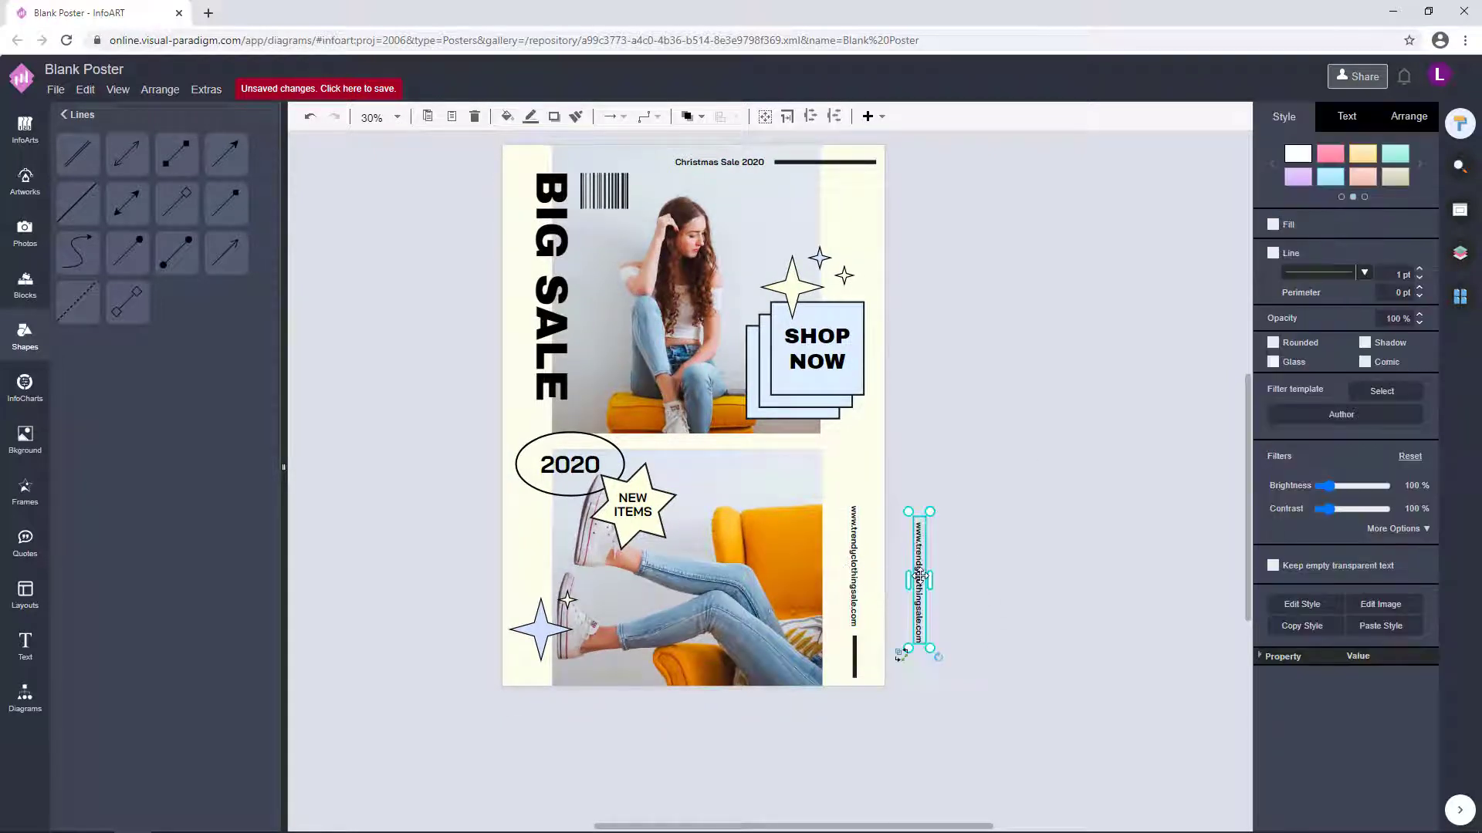
double_click(921, 578)
text(s)
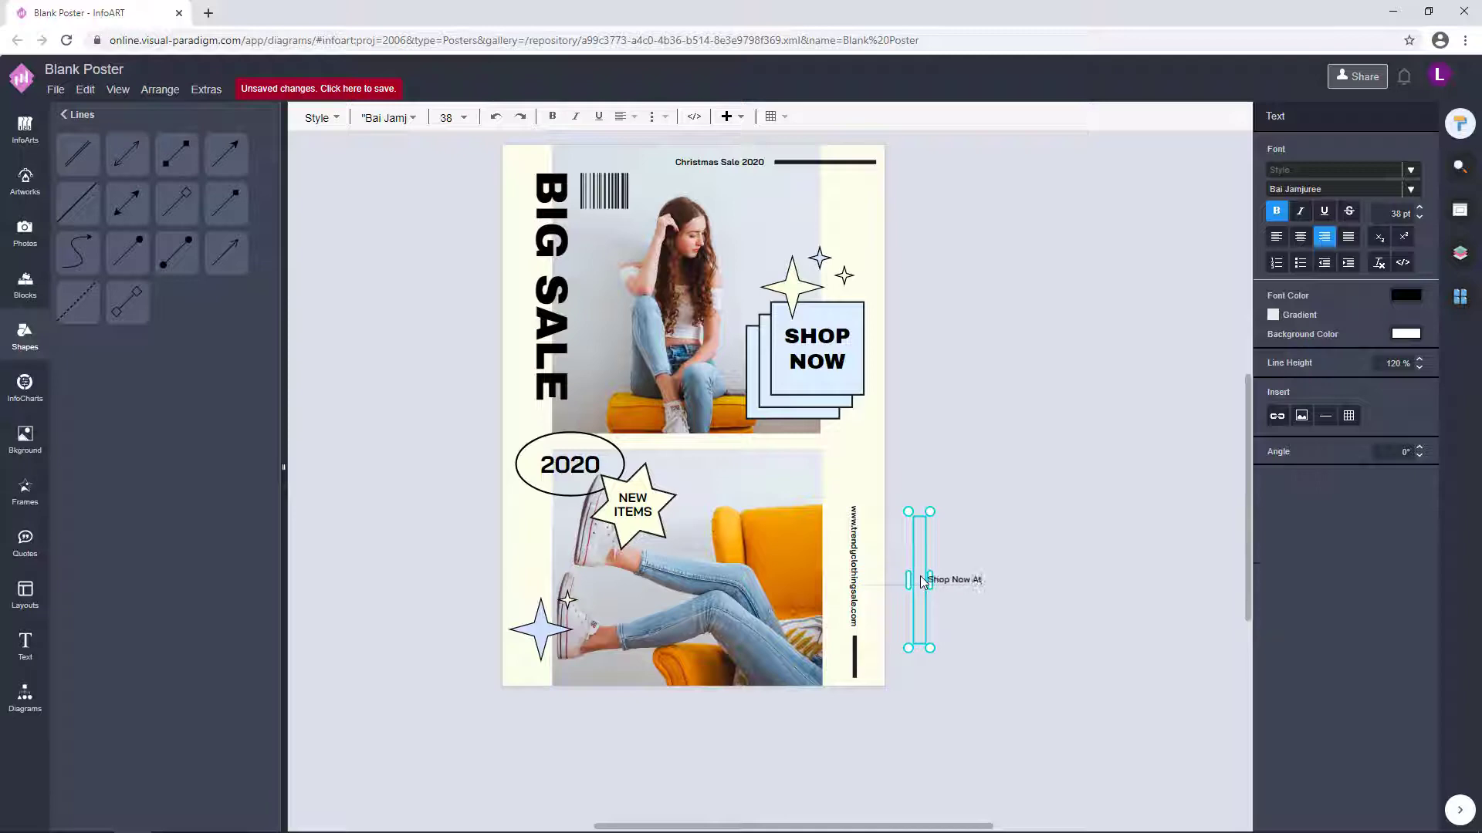
click(990, 551)
Place the "Shop Now At" caption directly right of the web address and align both captions at their lower ends
drag(922, 608, 814, 574)
click(901, 647)
scroll(893, 647, up, 3)
shift+click(815, 572)
click(1395, 123)
click(1404, 449)
click(968, 519)
Centre the web address and "Shop Now At" captions together above the short vertical bar
scroll(969, 520, down, 7)
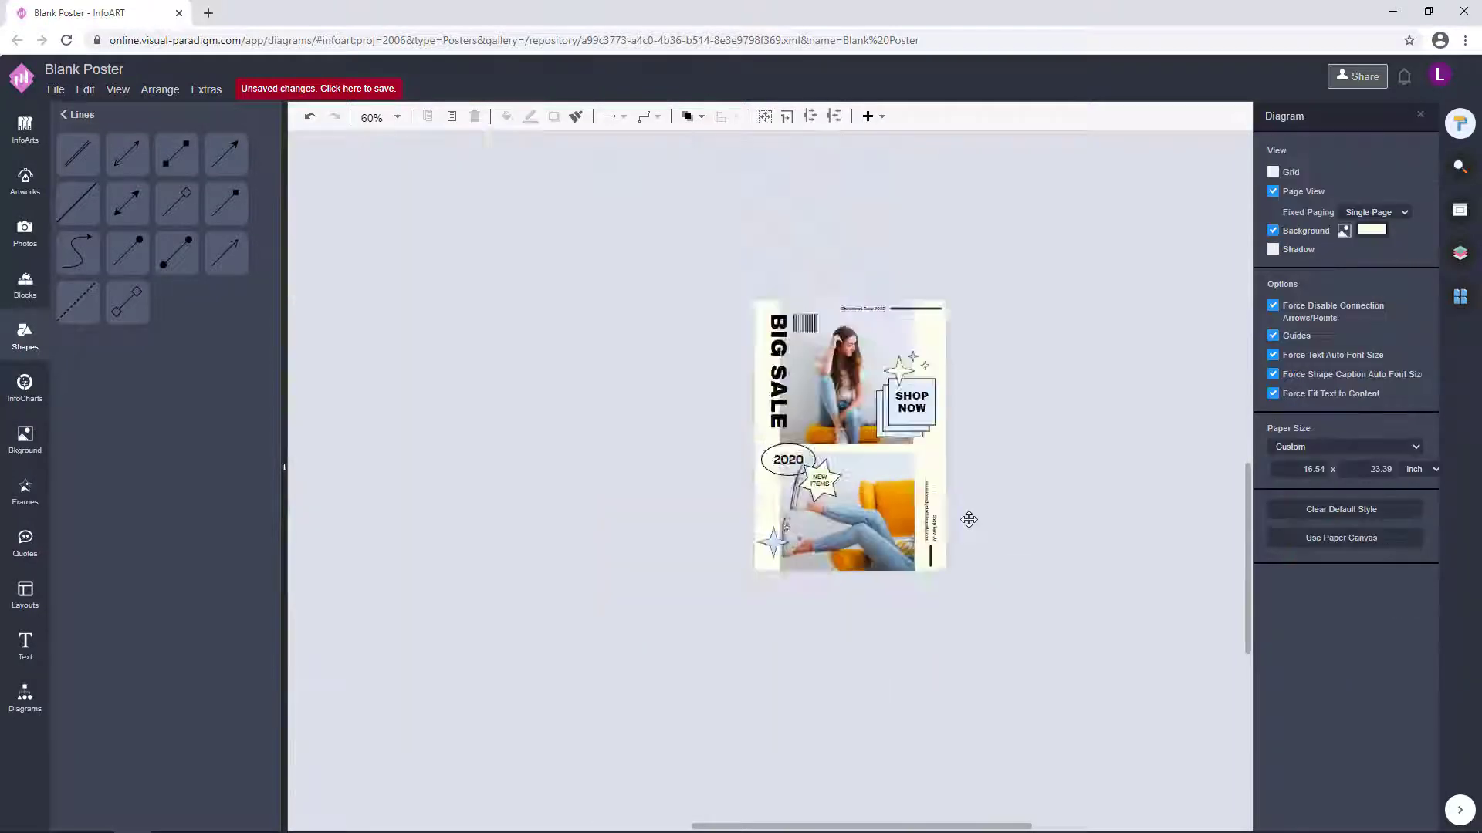
scroll(968, 520, up, 5)
drag(962, 532, 958, 531)
click(1059, 504)
drag(1021, 577, 890, 357)
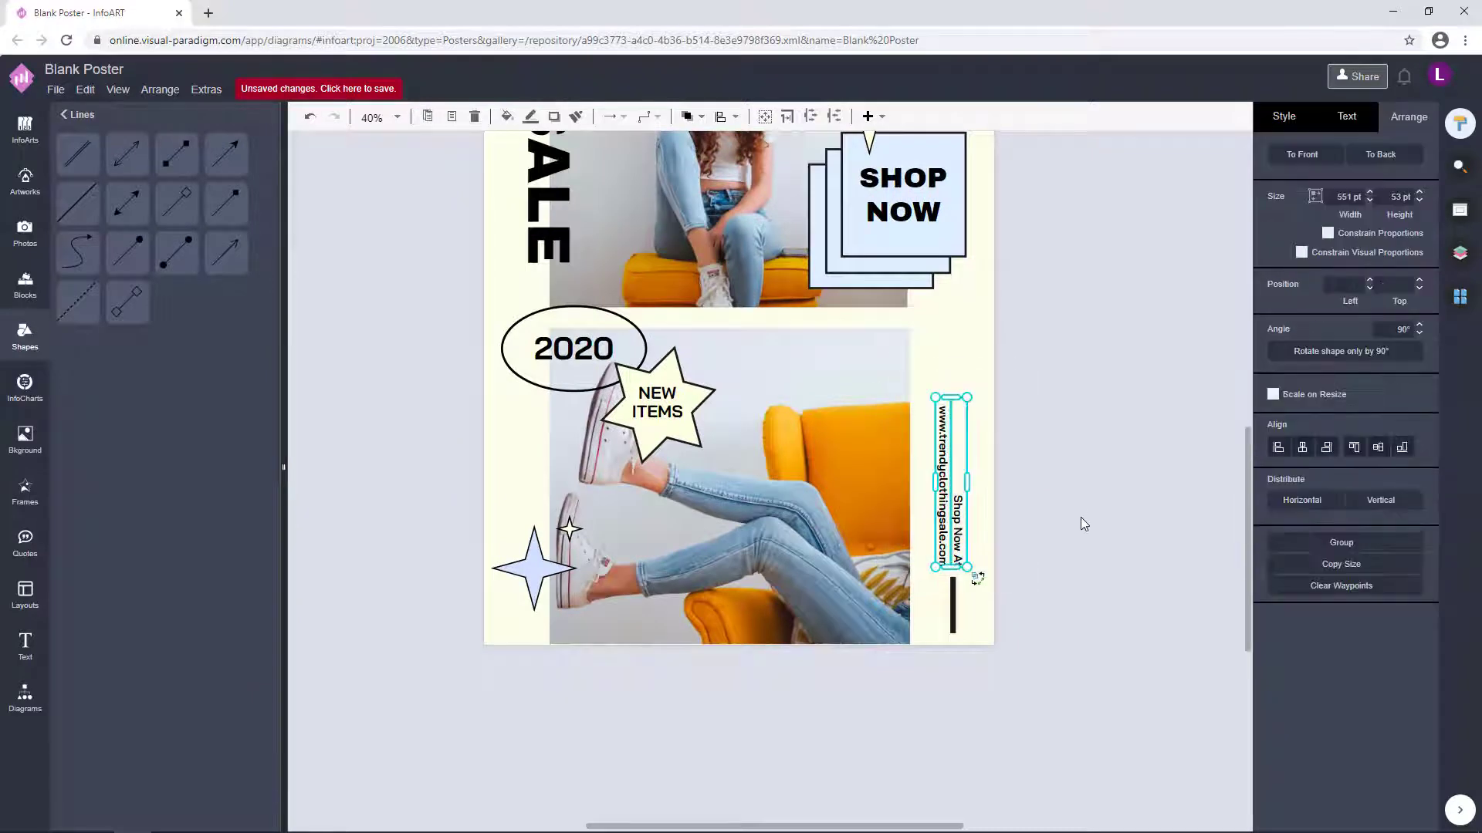
click(1067, 516)
scroll(1003, 532, down, 3)
scroll(983, 549, down, 1)
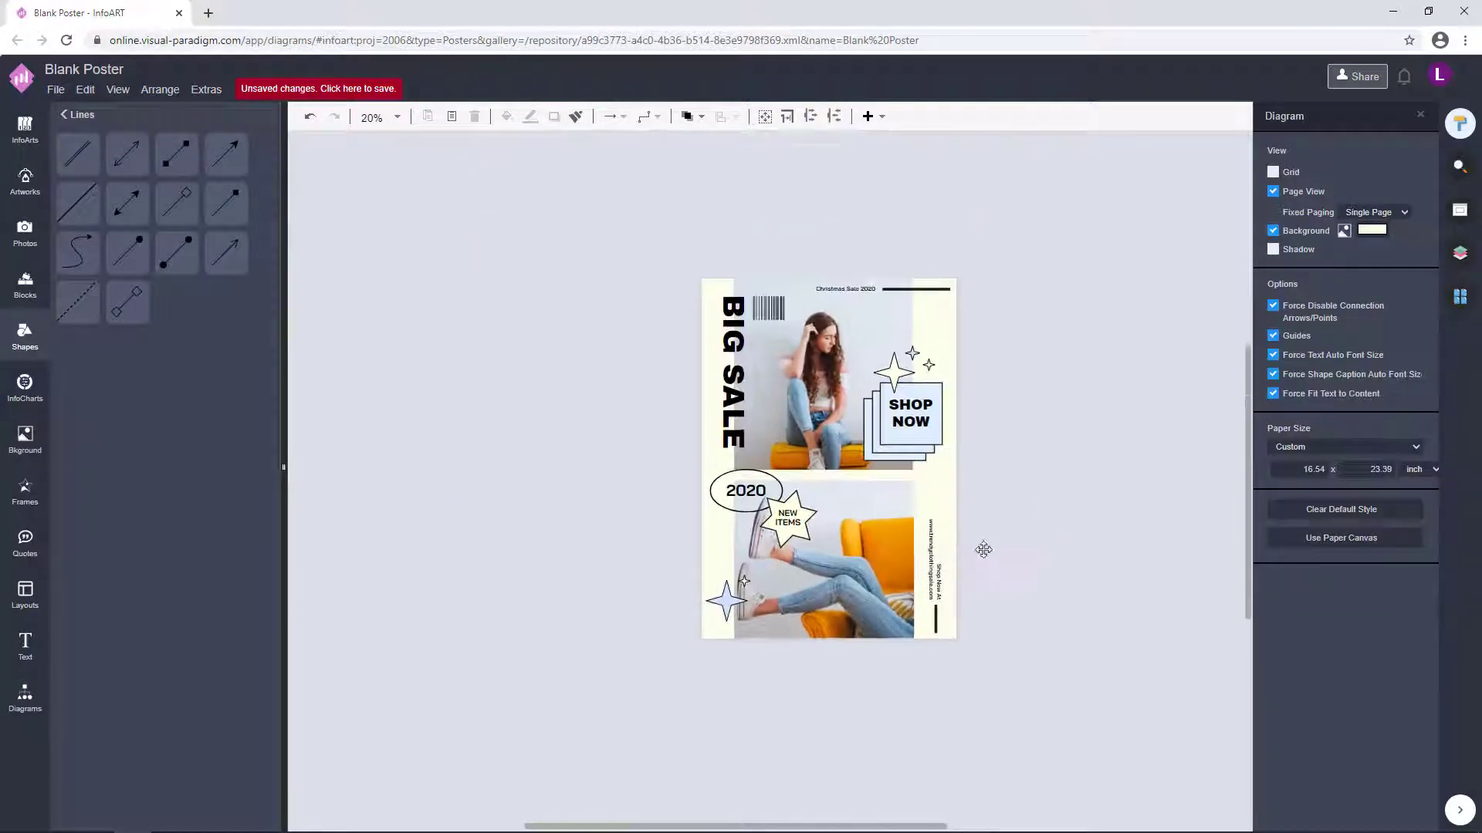
Try to reposition the two vertical captions relative to the short bar in the poster's lower-right margin
scroll(984, 549, up, 1)
click(957, 660)
drag(896, 656, 880, 494)
drag(898, 592, 898, 631)
click(1050, 506)
scroll(1050, 505, down, 1)
drag(1049, 498, 1032, 503)
Undo the recent repositioning of the two vertical captions and the short bar
key(ctrl+z)
key(ctrl+z)
key(ctrl+z)
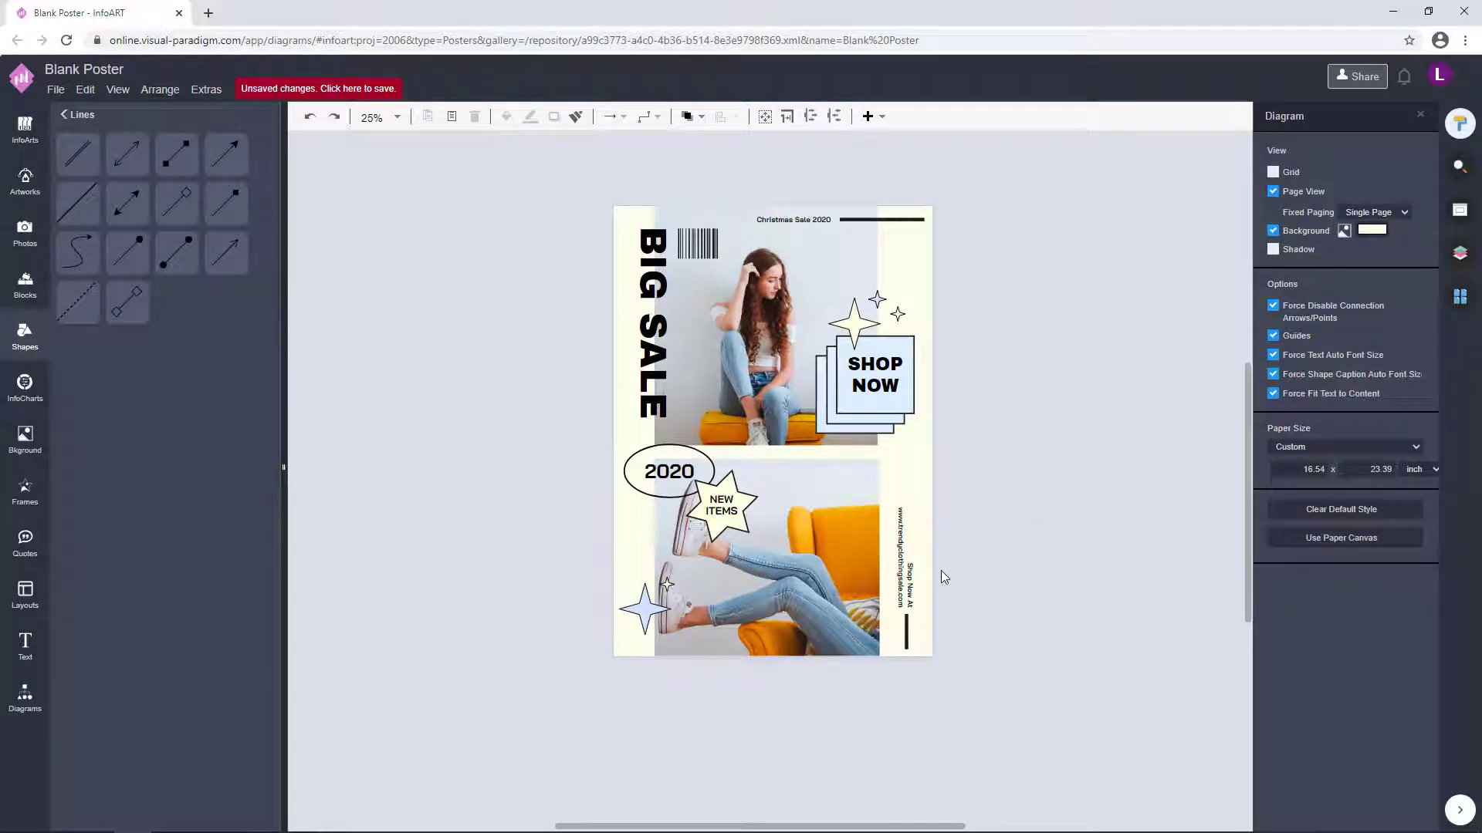
drag(907, 628, 1010, 639)
key(ctrl+z)
key(ctrl+z)
key(ctrl+z)
key(ctrl+z)
click(1014, 516)
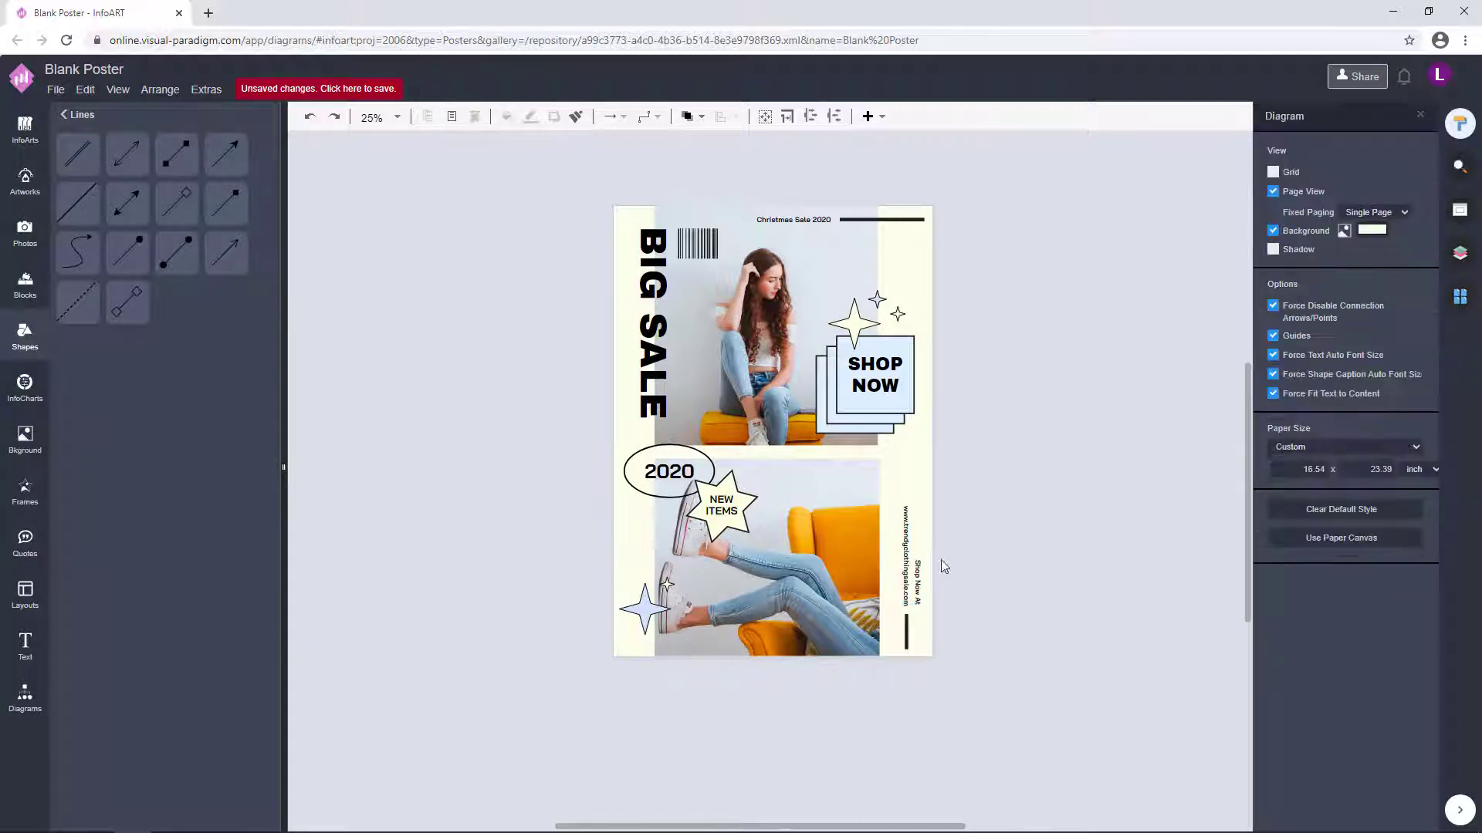
Delete the "Shop Now At" caption beside the web address
click(916, 580)
key(Delete)
double_click(908, 541)
click(1011, 510)
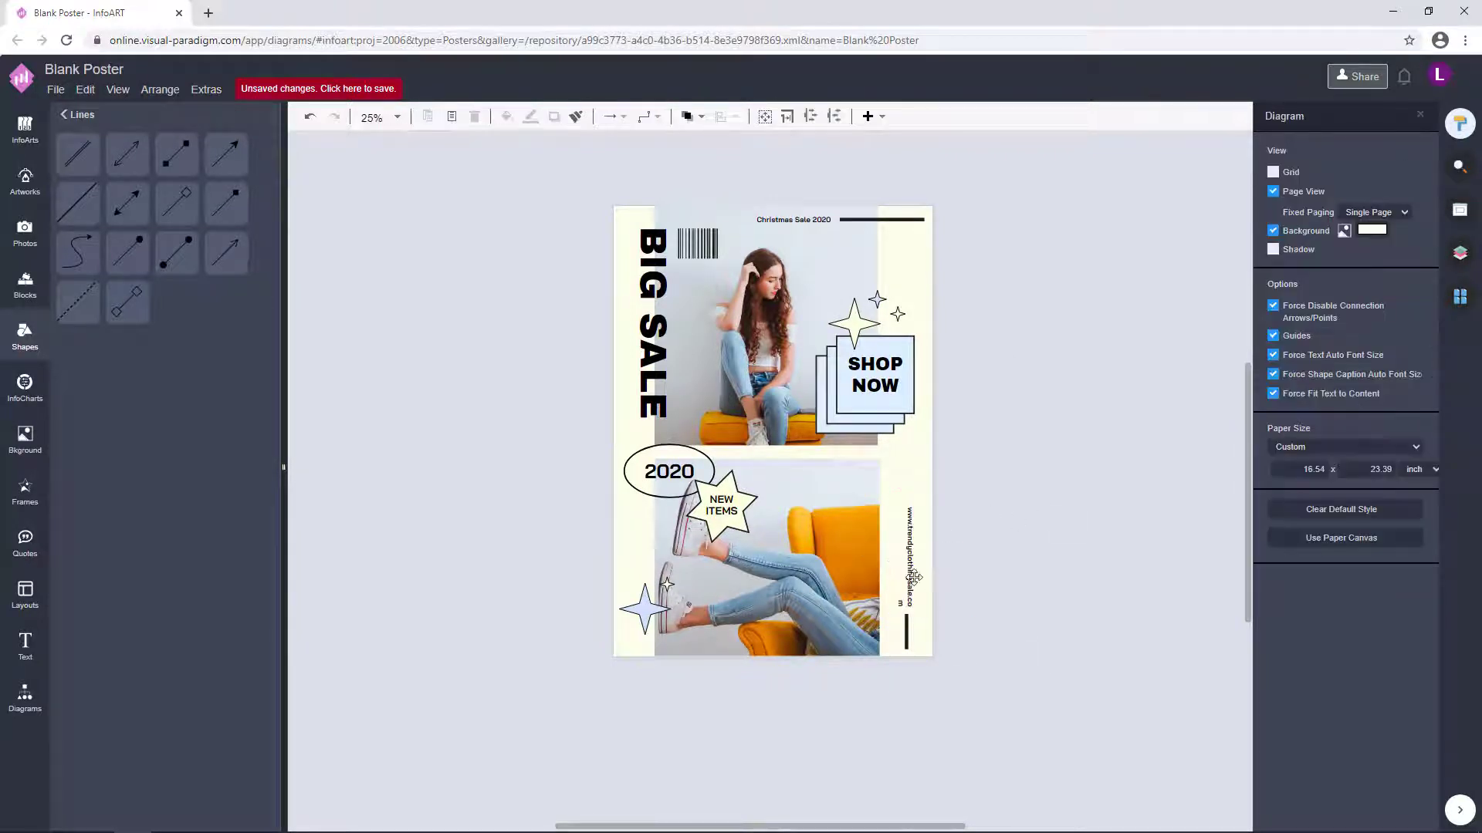
Lengthen the vertical web address's text box upward and set its font size to 40 pt
scroll(915, 578, up, 4)
click(900, 571)
drag(882, 418, 872, 389)
double_click(898, 517)
drag(1390, 214, 1439, 215)
text(40)
key(Return)
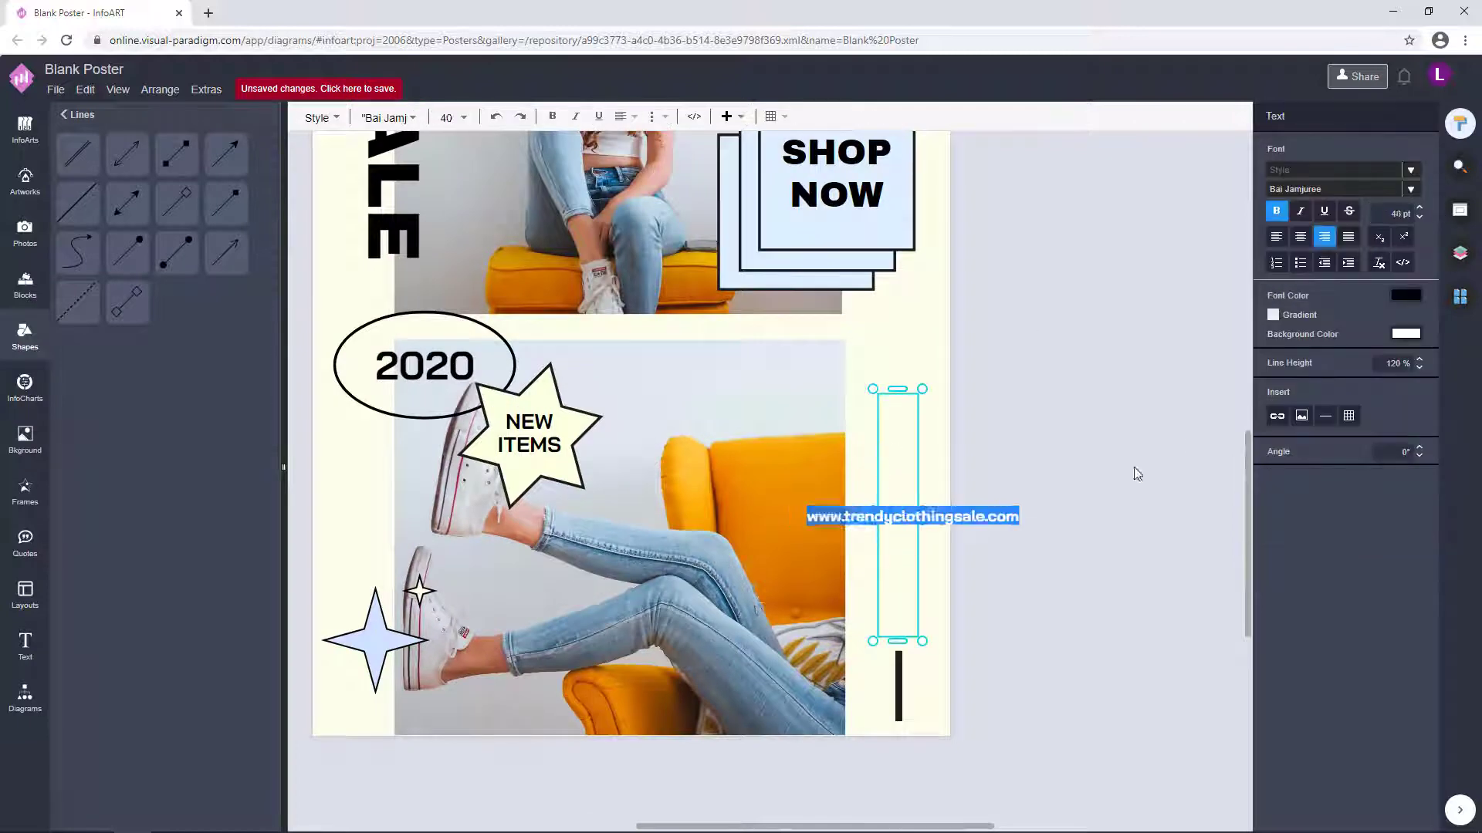
click(1134, 473)
scroll(1044, 485, down, 3)
click(952, 526)
click(1077, 468)
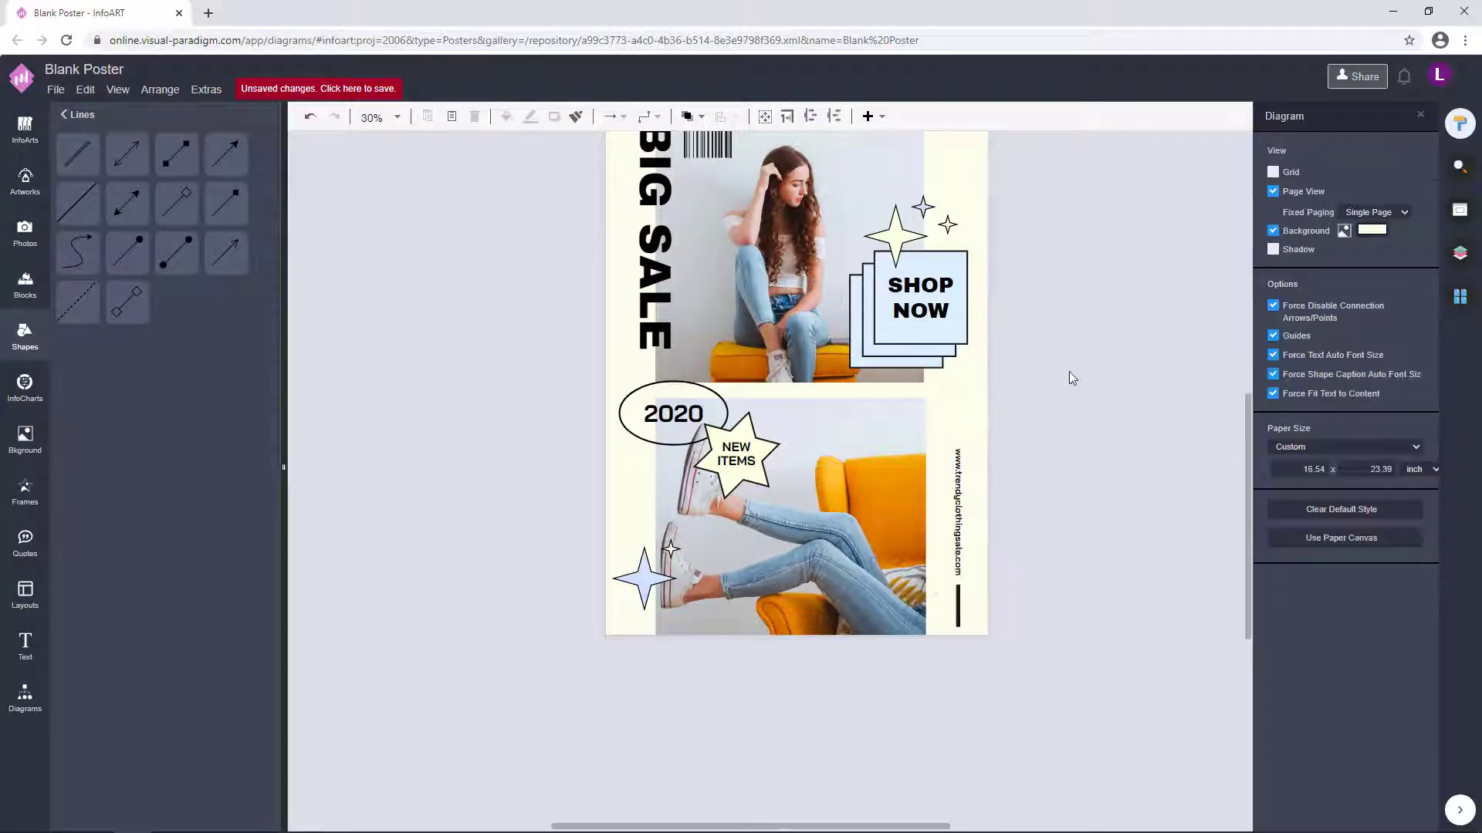
scroll(1070, 378, down, 1)
double_click(823, 300)
click(1036, 472)
click(833, 302)
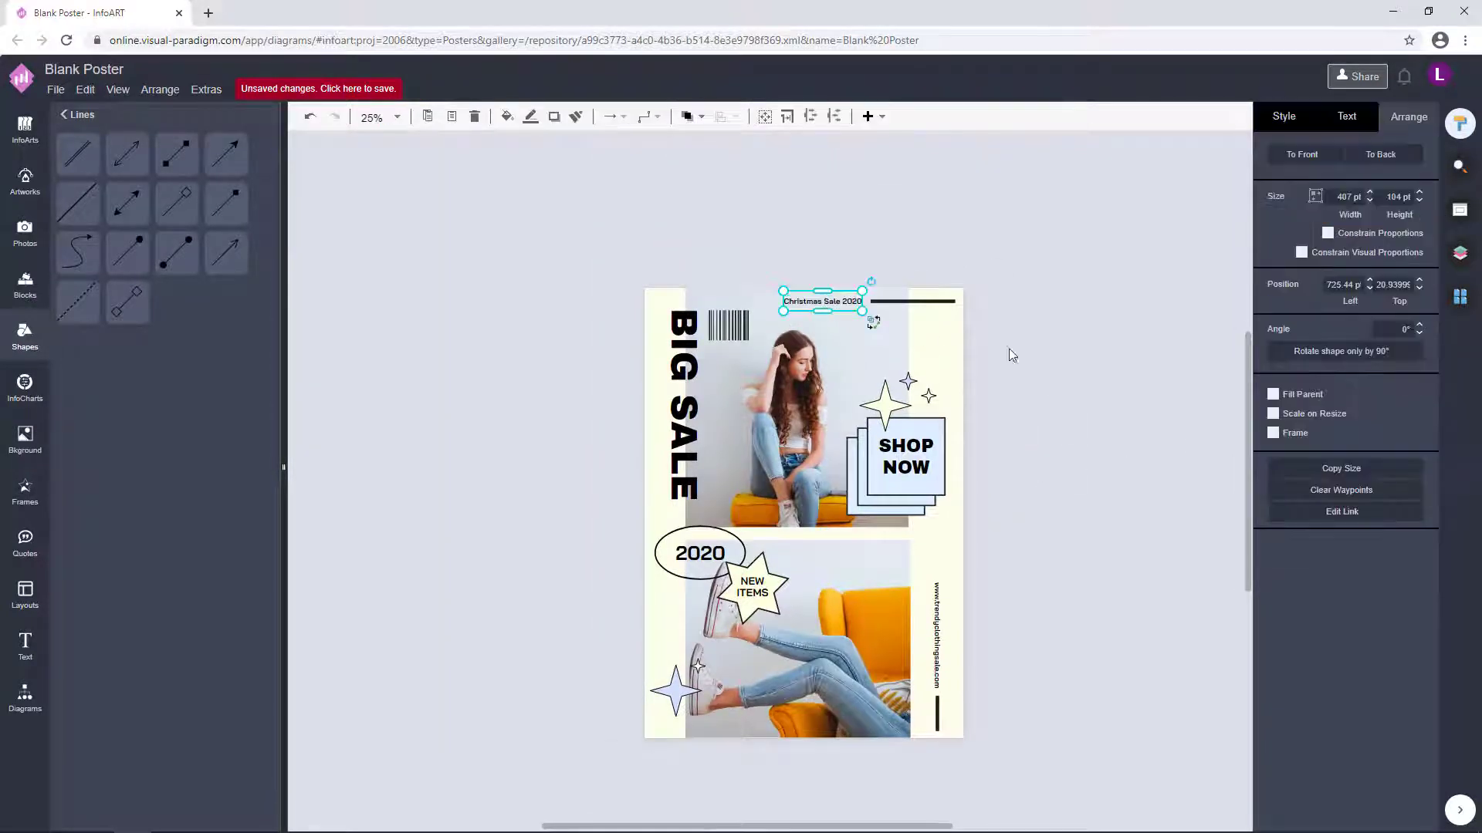
click(1045, 344)
click(839, 310)
click(1051, 475)
scroll(902, 608, up, 1)
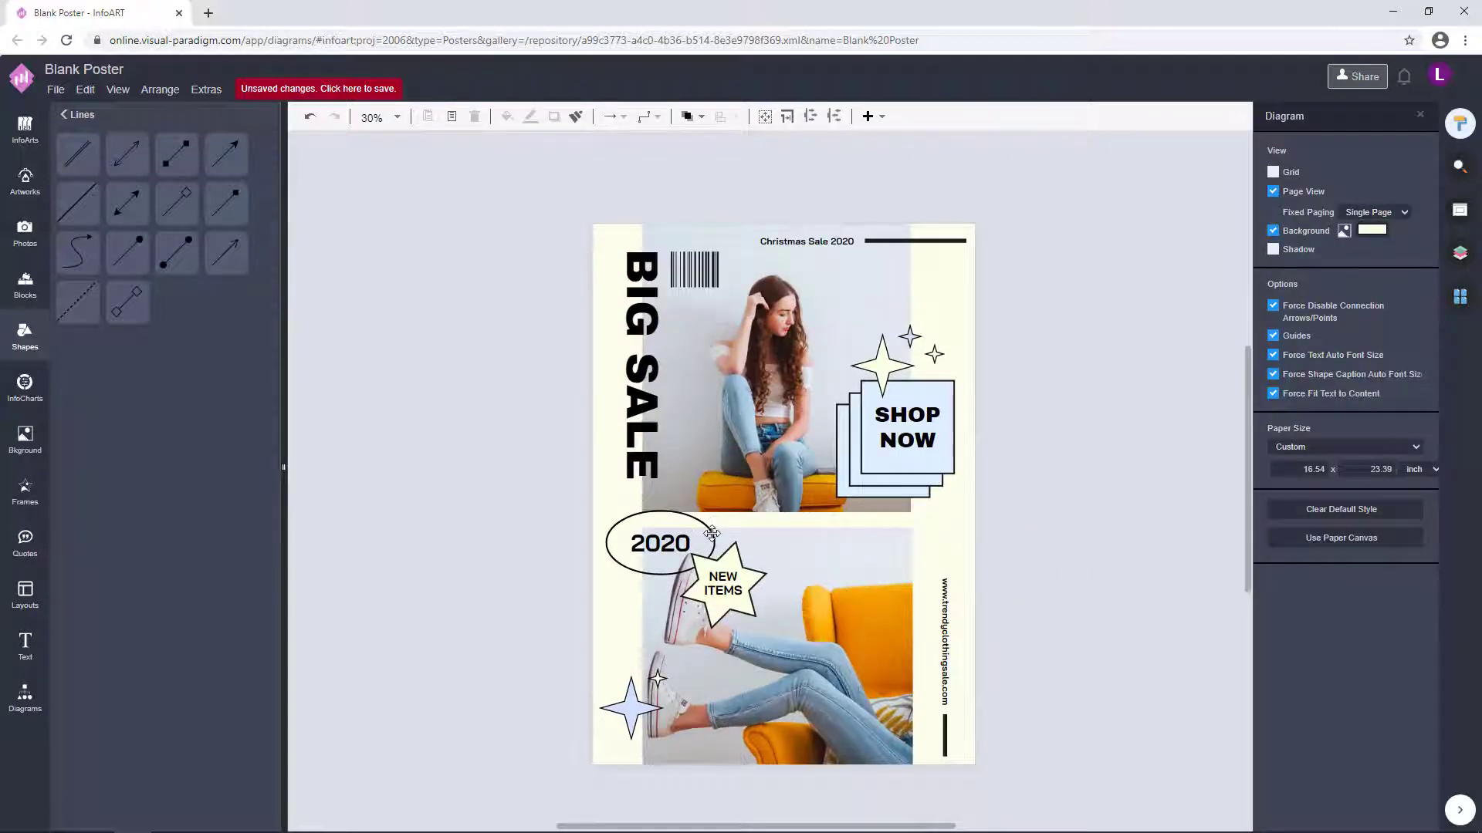
Try an outline width of 8 pt on the "2020" ellipse
click(711, 534)
click(1305, 123)
double_click(1400, 275)
text(8)
click(1125, 485)
scroll(1055, 477, down, 1)
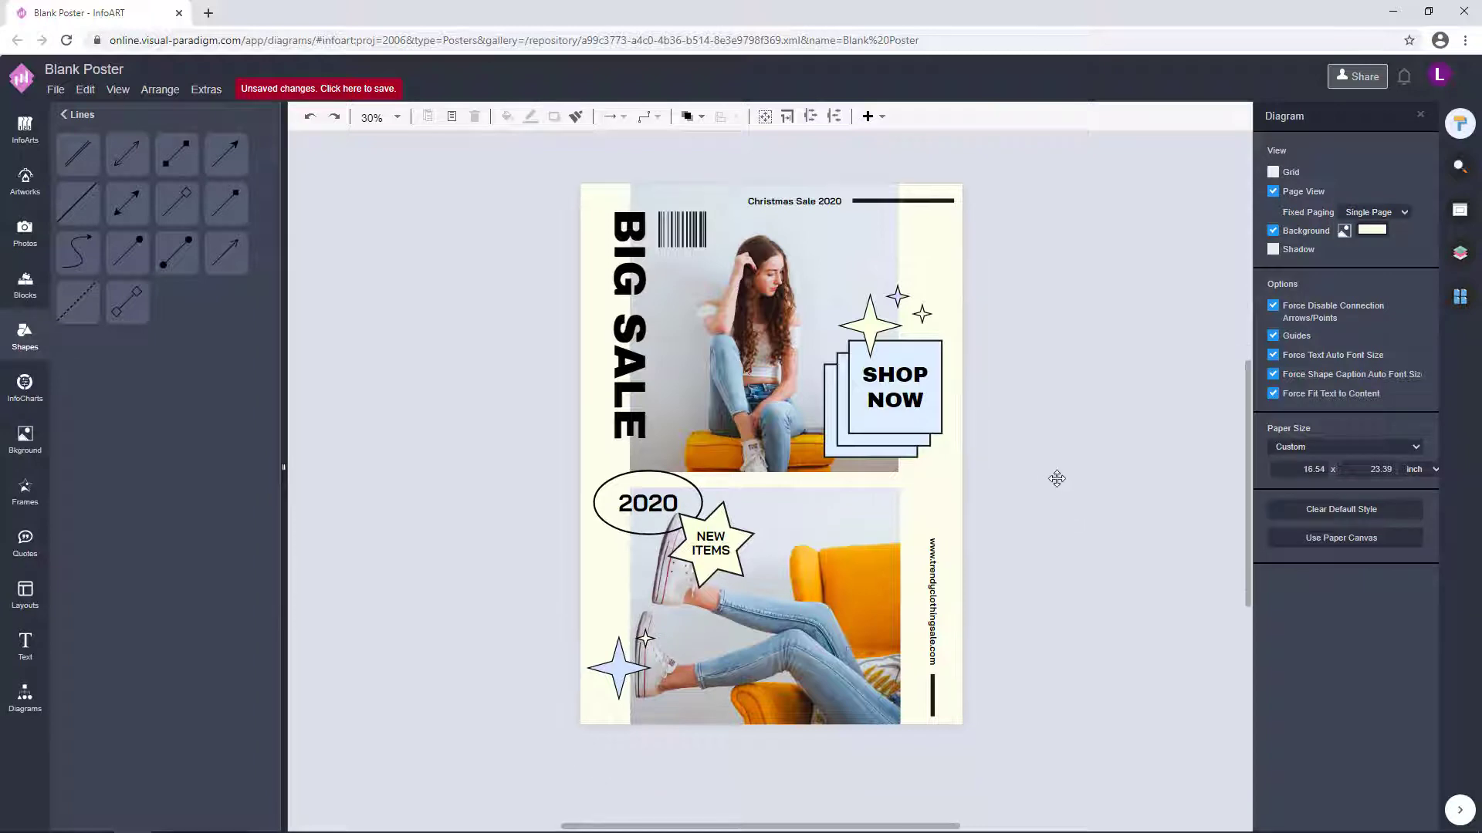
Examine the whole poster's layout, including the photos, headlines, badges and stars
drag(1059, 509, 1053, 494)
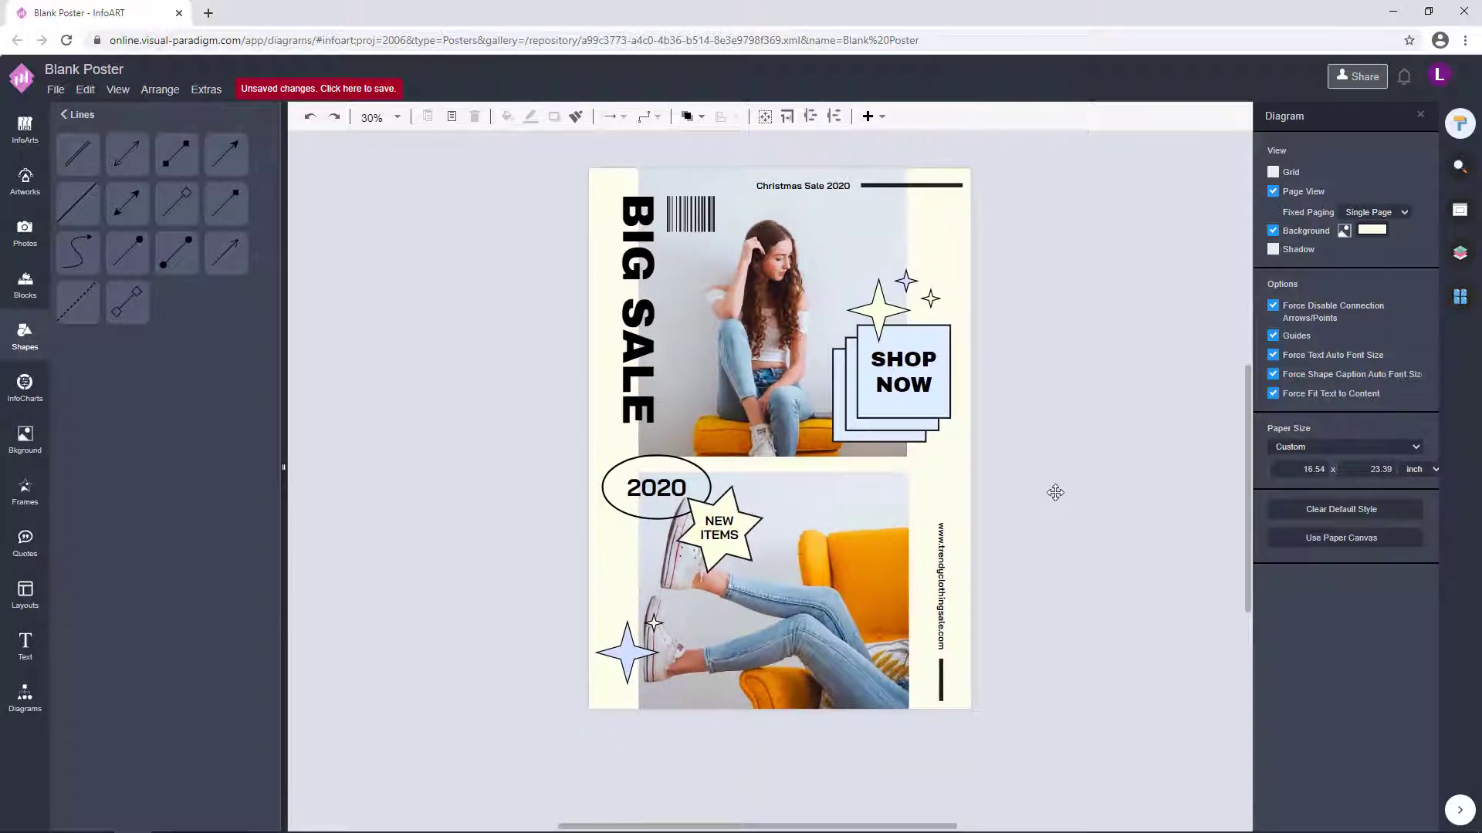
click(872, 439)
click(540, 185)
drag(1028, 419, 1032, 408)
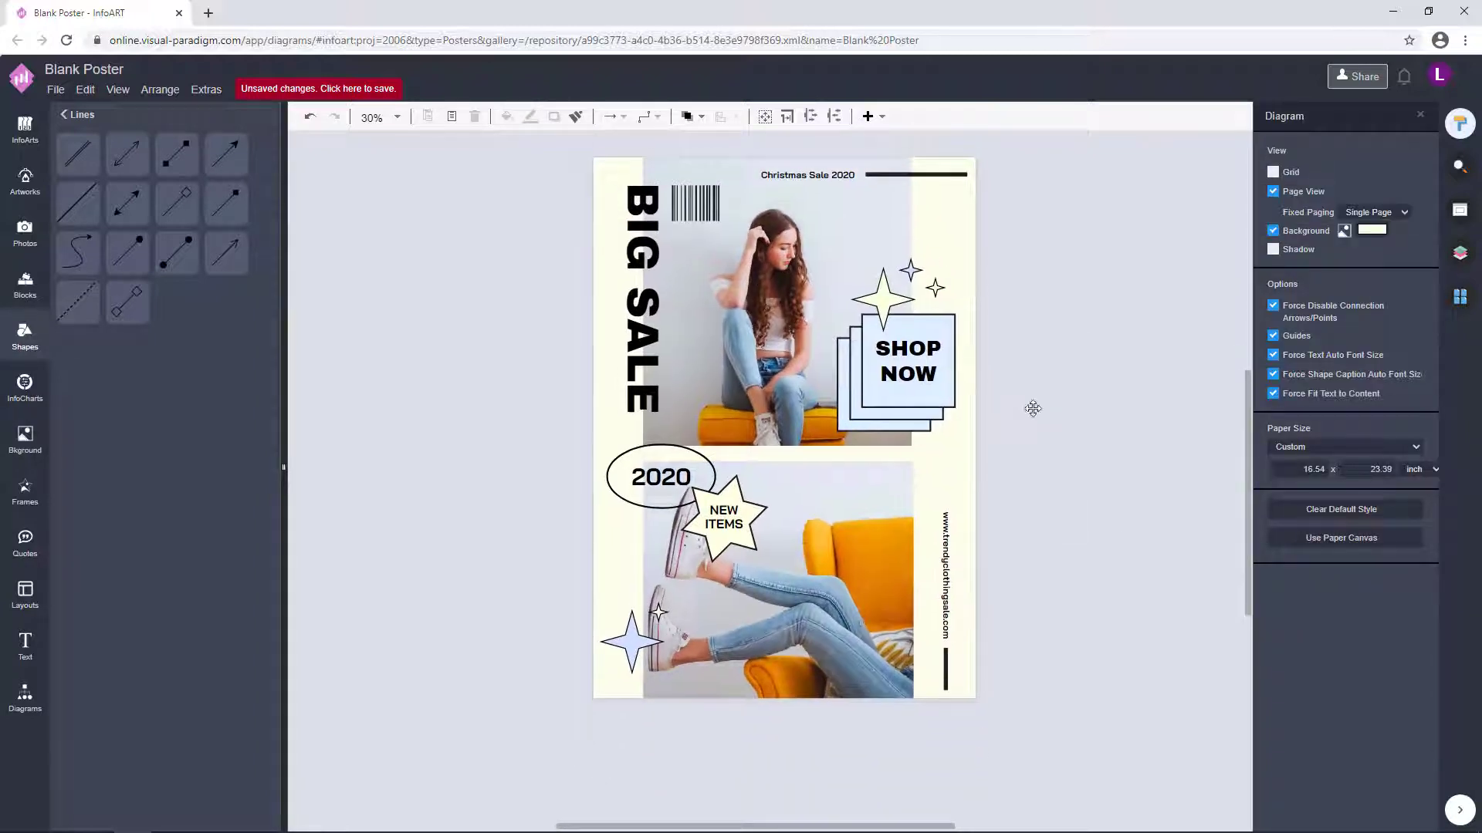
drag(1002, 546, 979, 538)
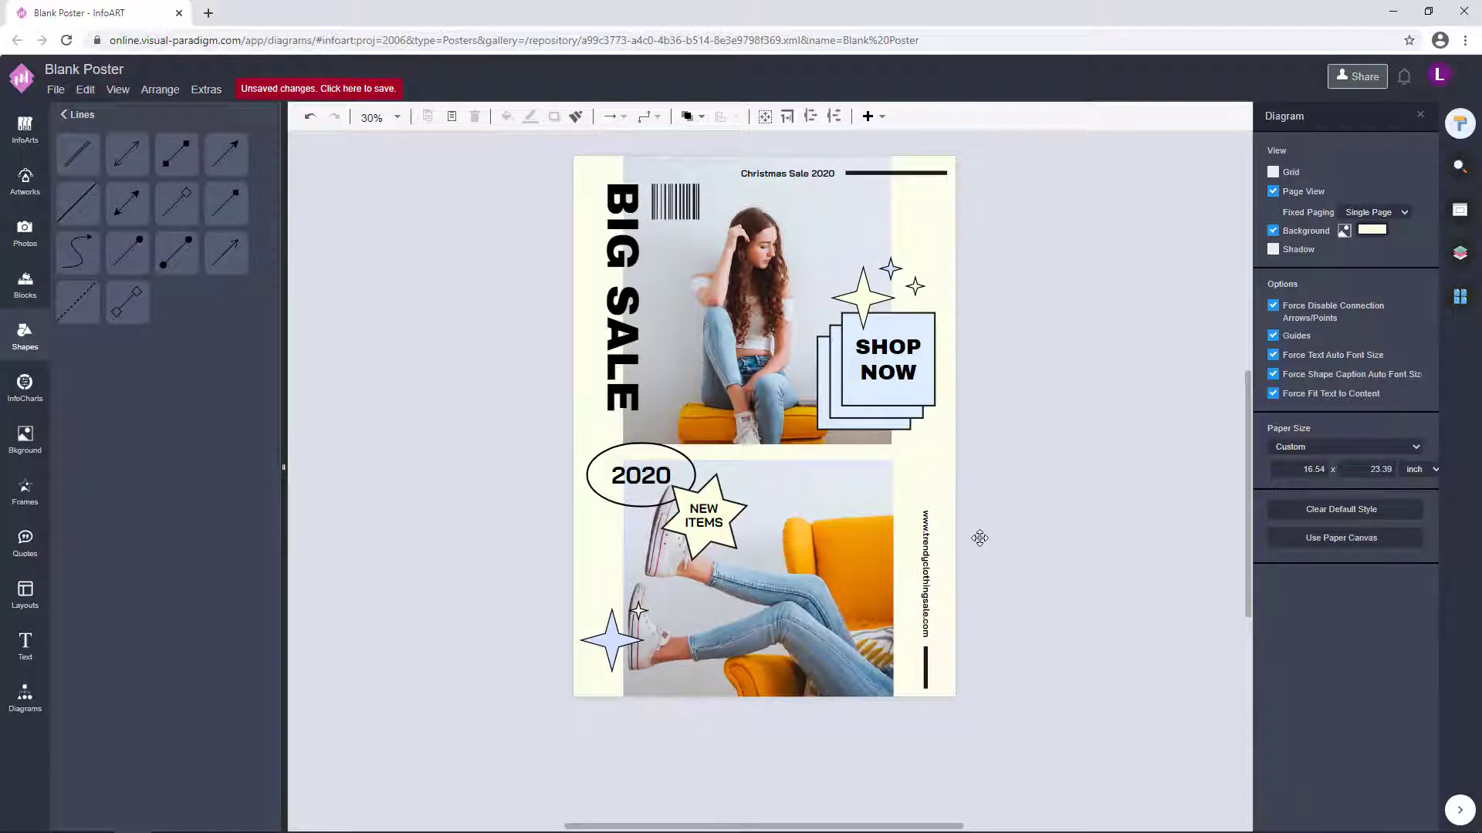
scroll(979, 538, down, 1)
scroll(1104, 489, up, 2)
mouse_move(1022, 492)
mouse_down()
mouse_move(1105, 489)
mouse_move(1023, 512)
mouse_up()
scroll(1104, 489, down, 1)
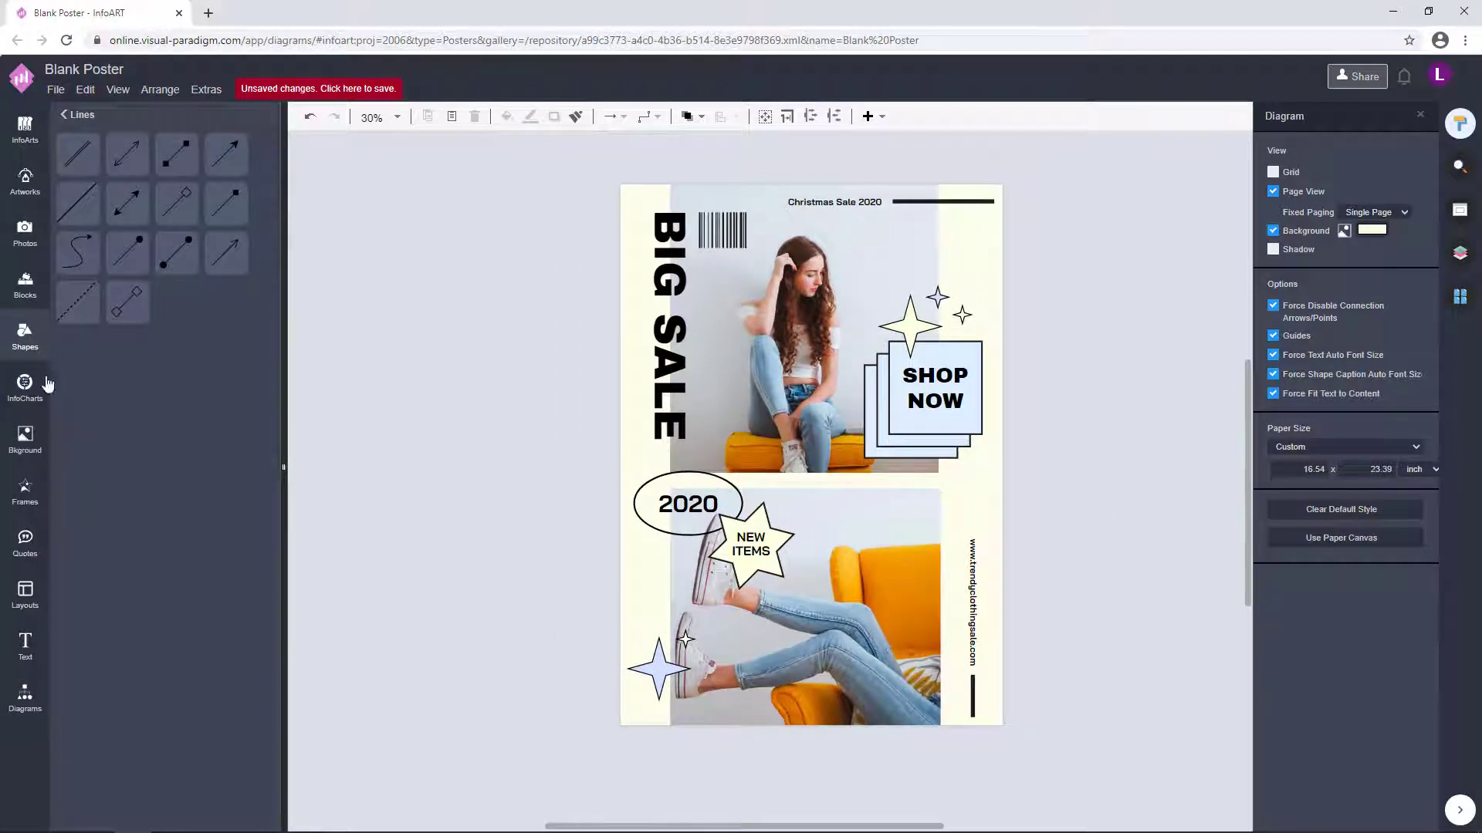
Add a text in the outlined "BOOM" style left of the poster and change it to "2020"
click(27, 644)
click(26, 598)
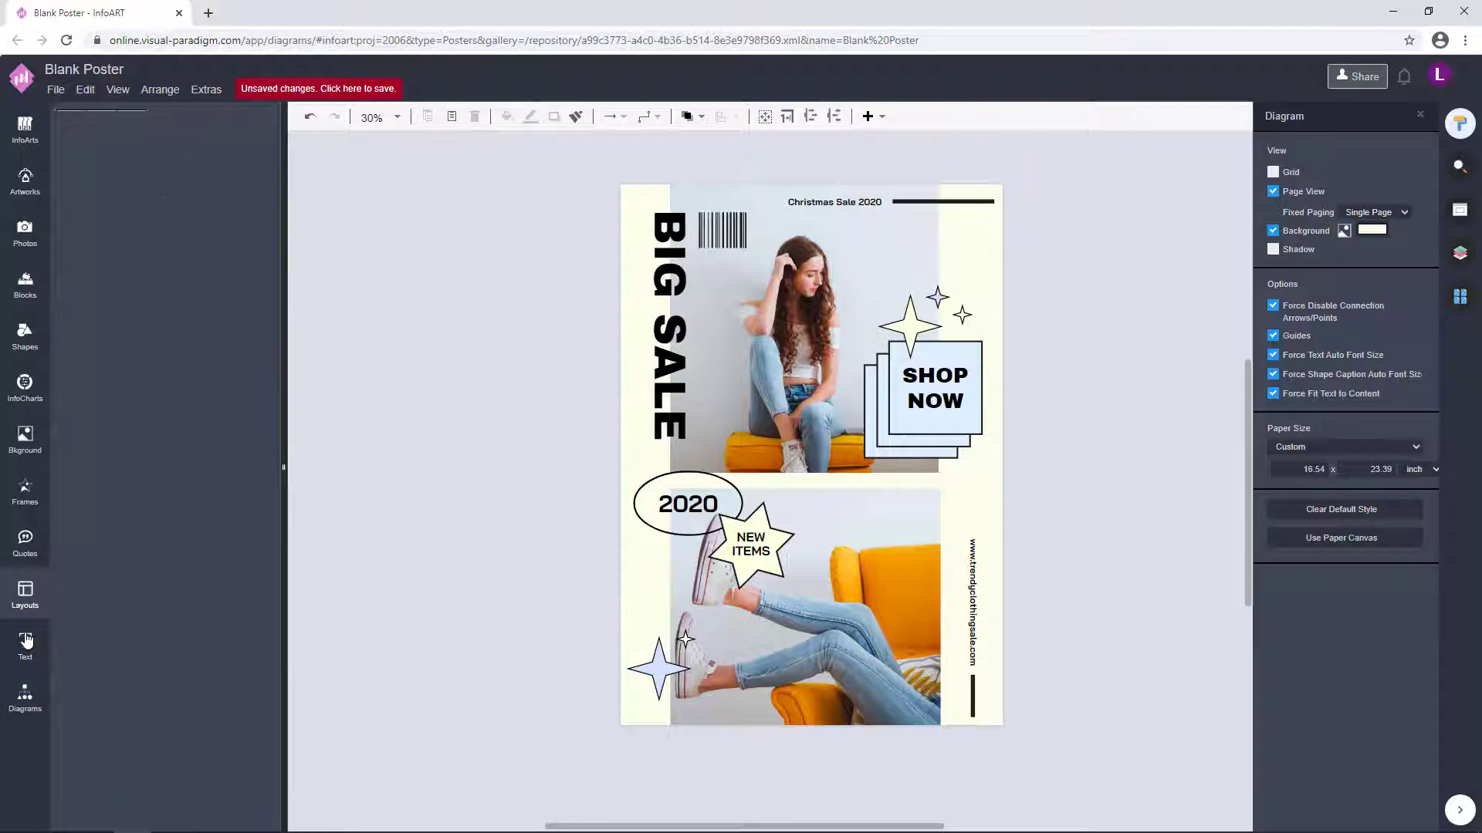
click(26, 641)
scroll(110, 576, down, 15)
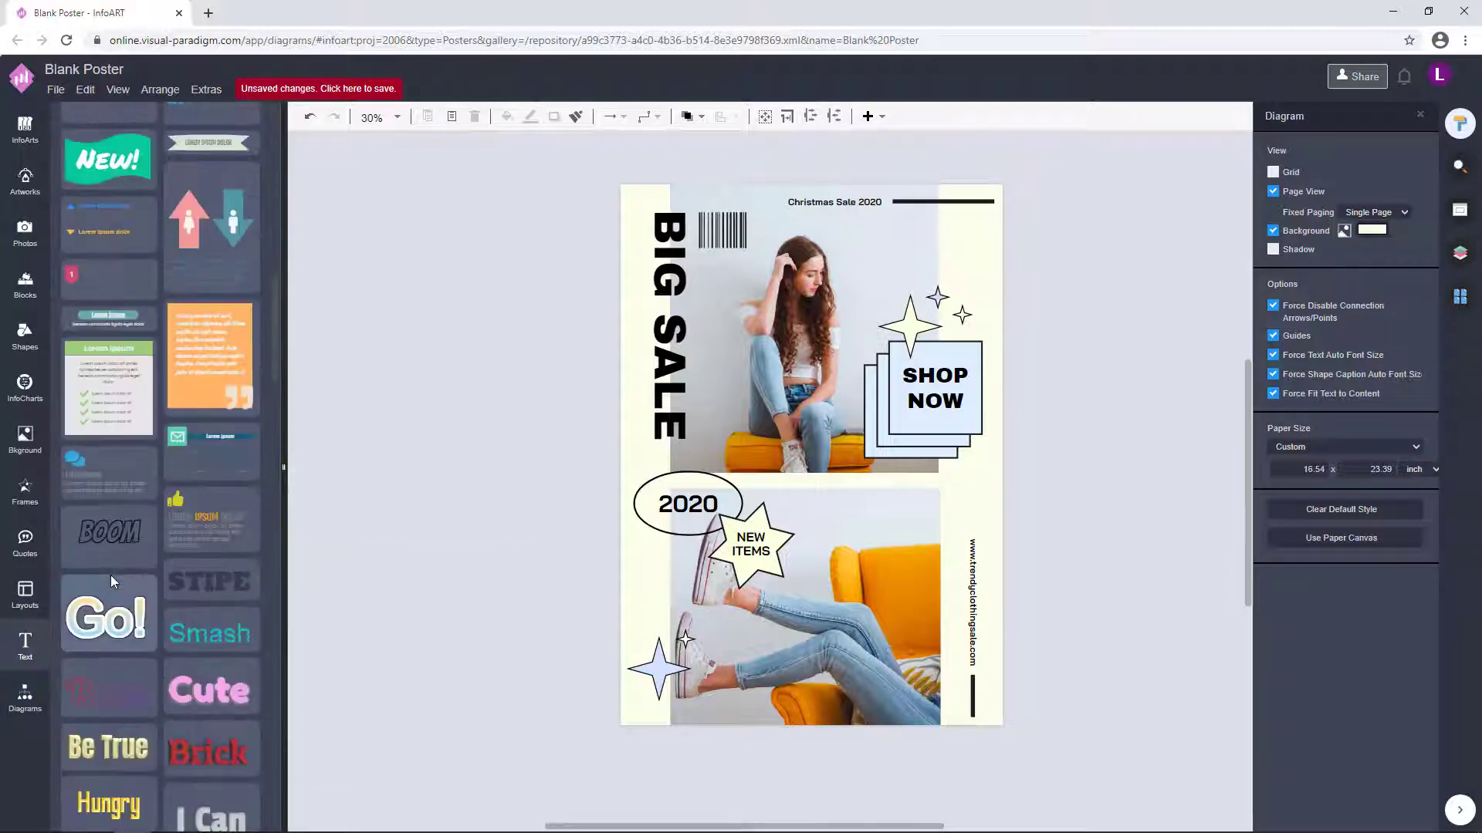
drag(113, 238, 423, 355)
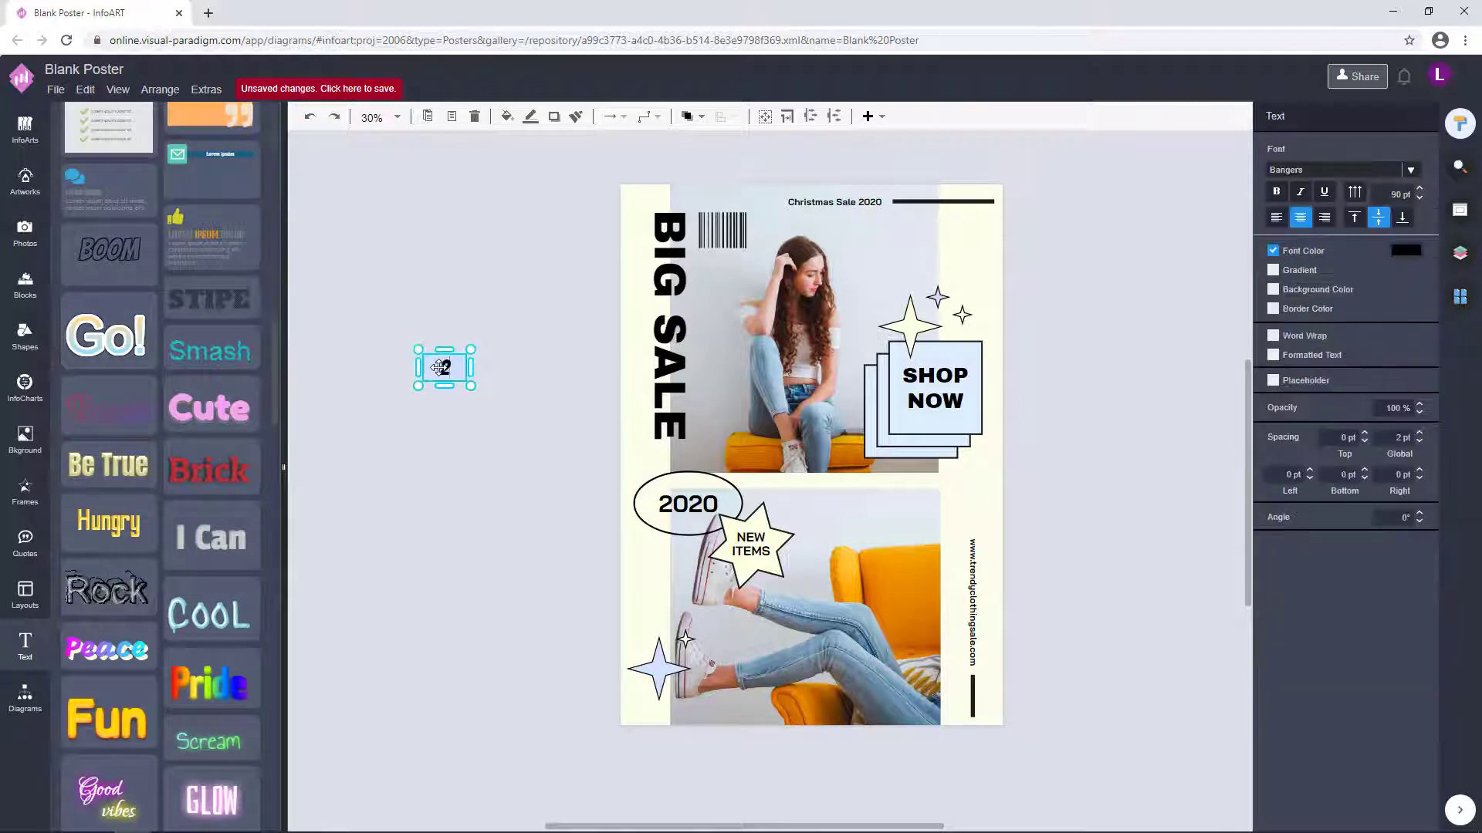
click(492, 334)
click(445, 369)
Set the outlined "2020" text's font to Black Han Sans and enlarge the text
click(1274, 226)
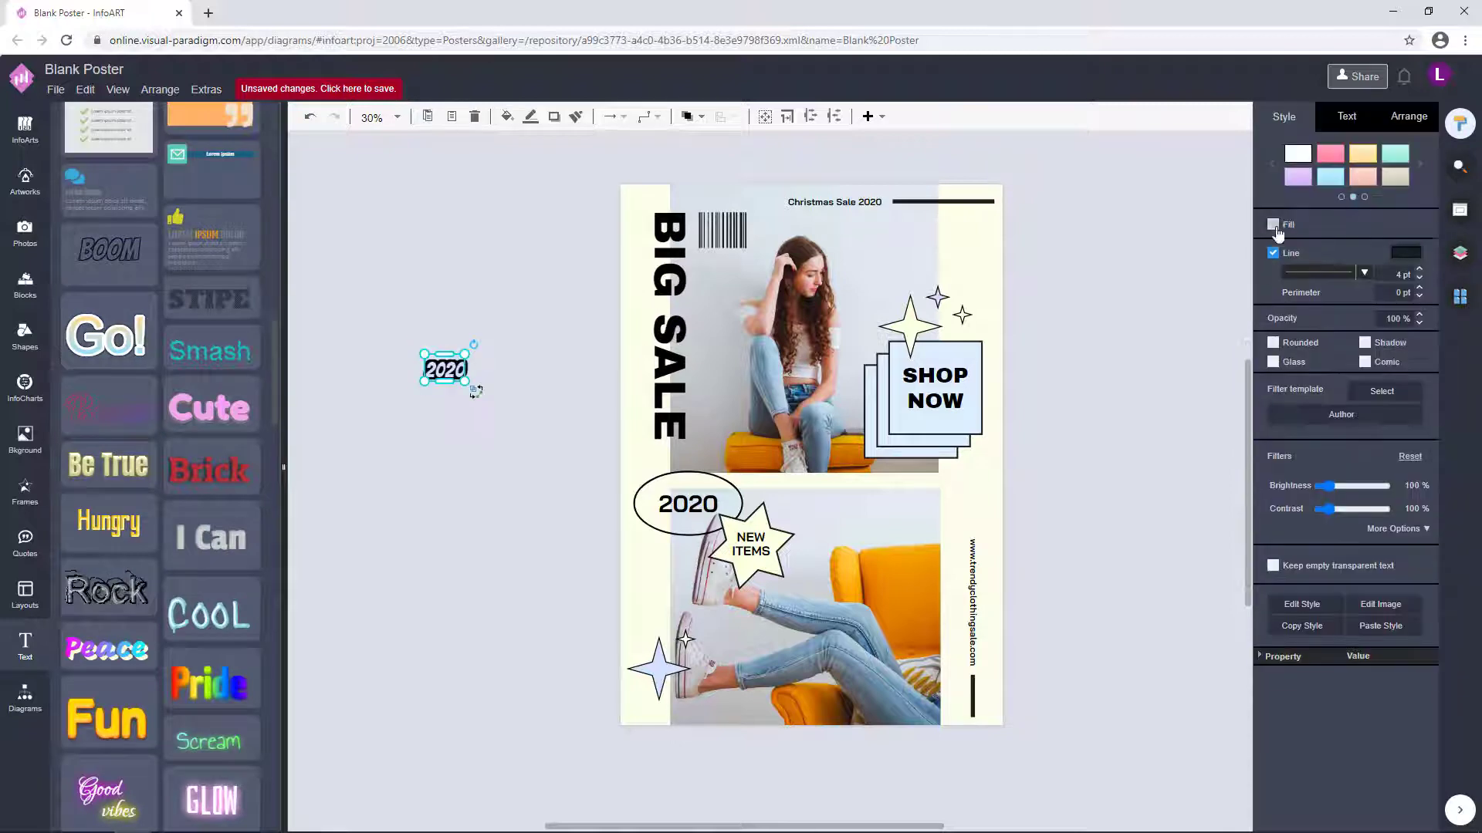
click(1347, 116)
click(1411, 170)
scroll(1307, 420, down, 10)
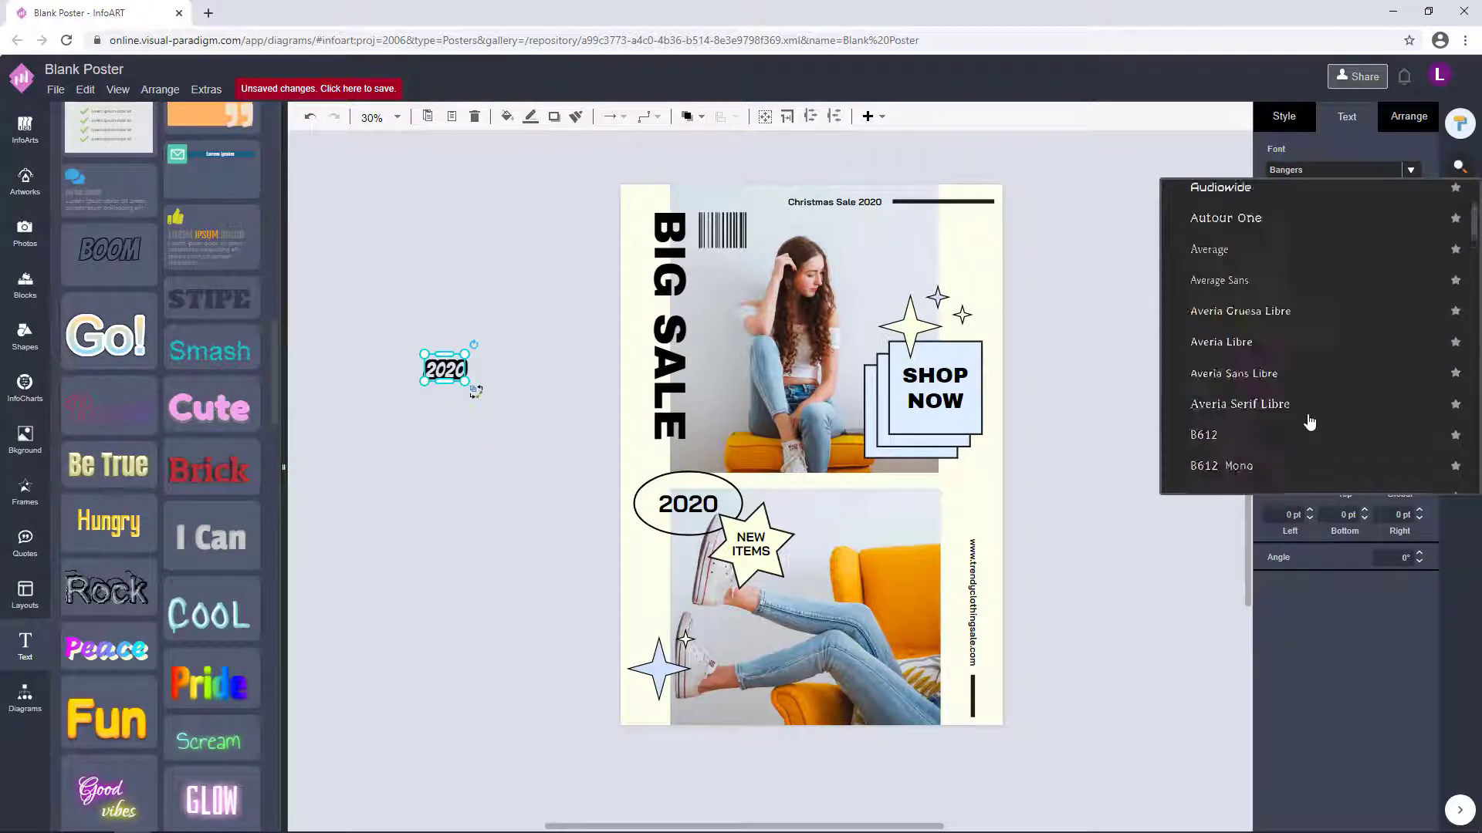
scroll(1307, 422, down, 6)
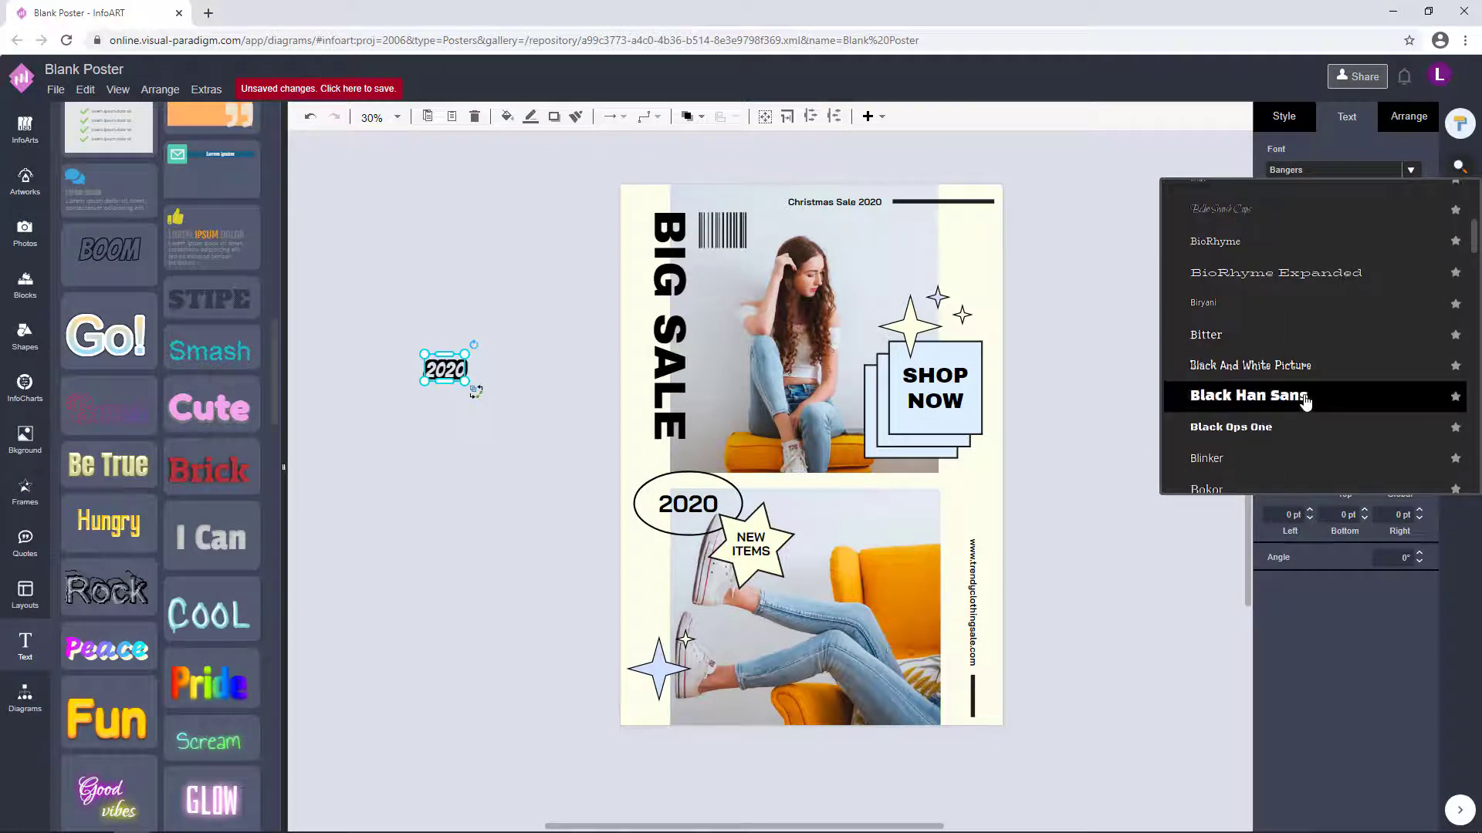
click(1309, 397)
drag(478, 378, 586, 448)
Change the enlarged "2020" text's font to Archivo Black and move it below the "SHOP NOW" boxes
scroll(1304, 316, down, 5)
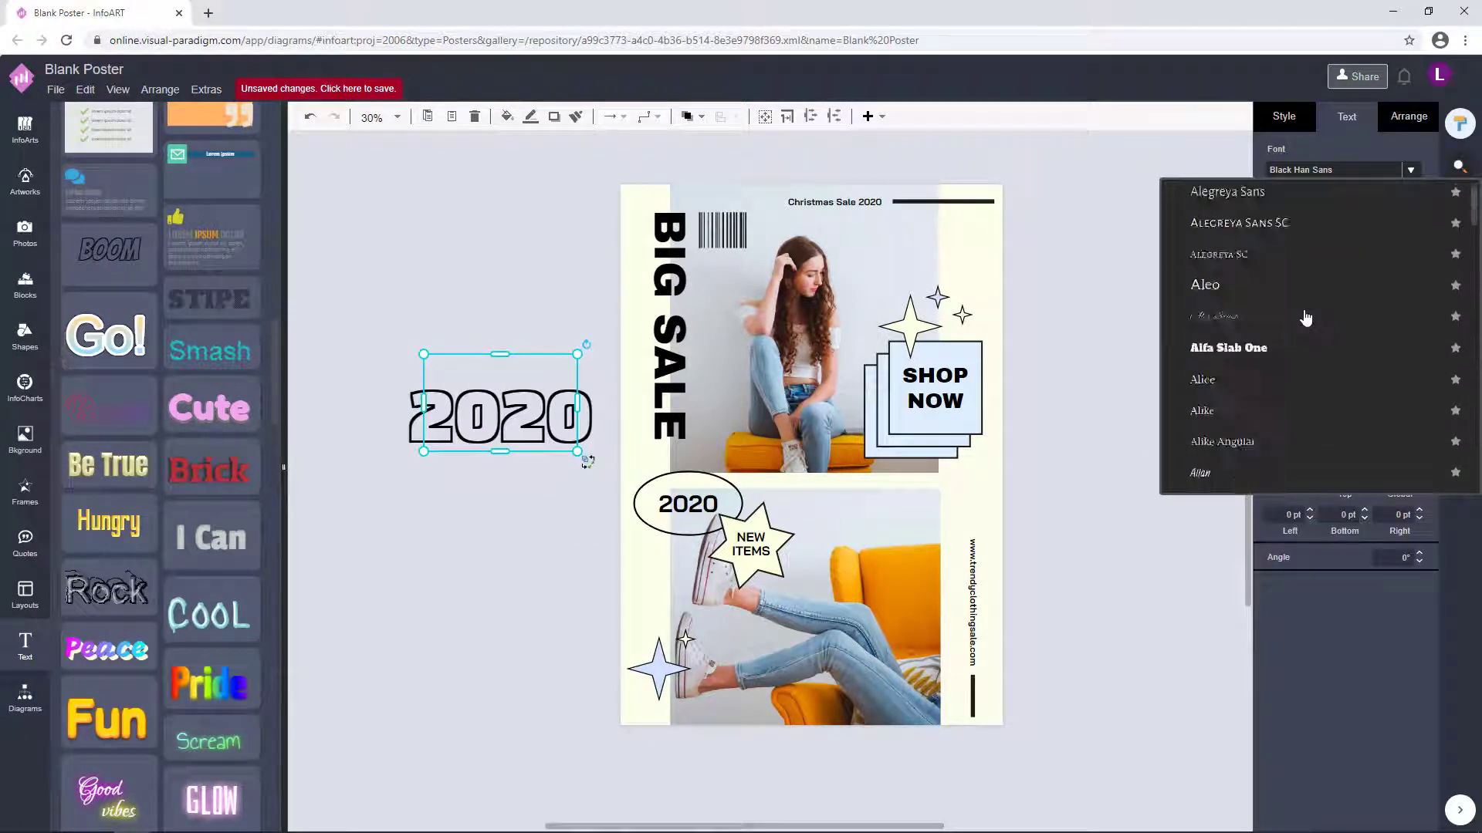
click(1304, 316)
drag(561, 390, 946, 513)
Set the font colour of the large "2020" text below "SHOP NOW" to dark grey
click(1405, 291)
click(1310, 443)
click(1430, 646)
click(1067, 462)
click(964, 505)
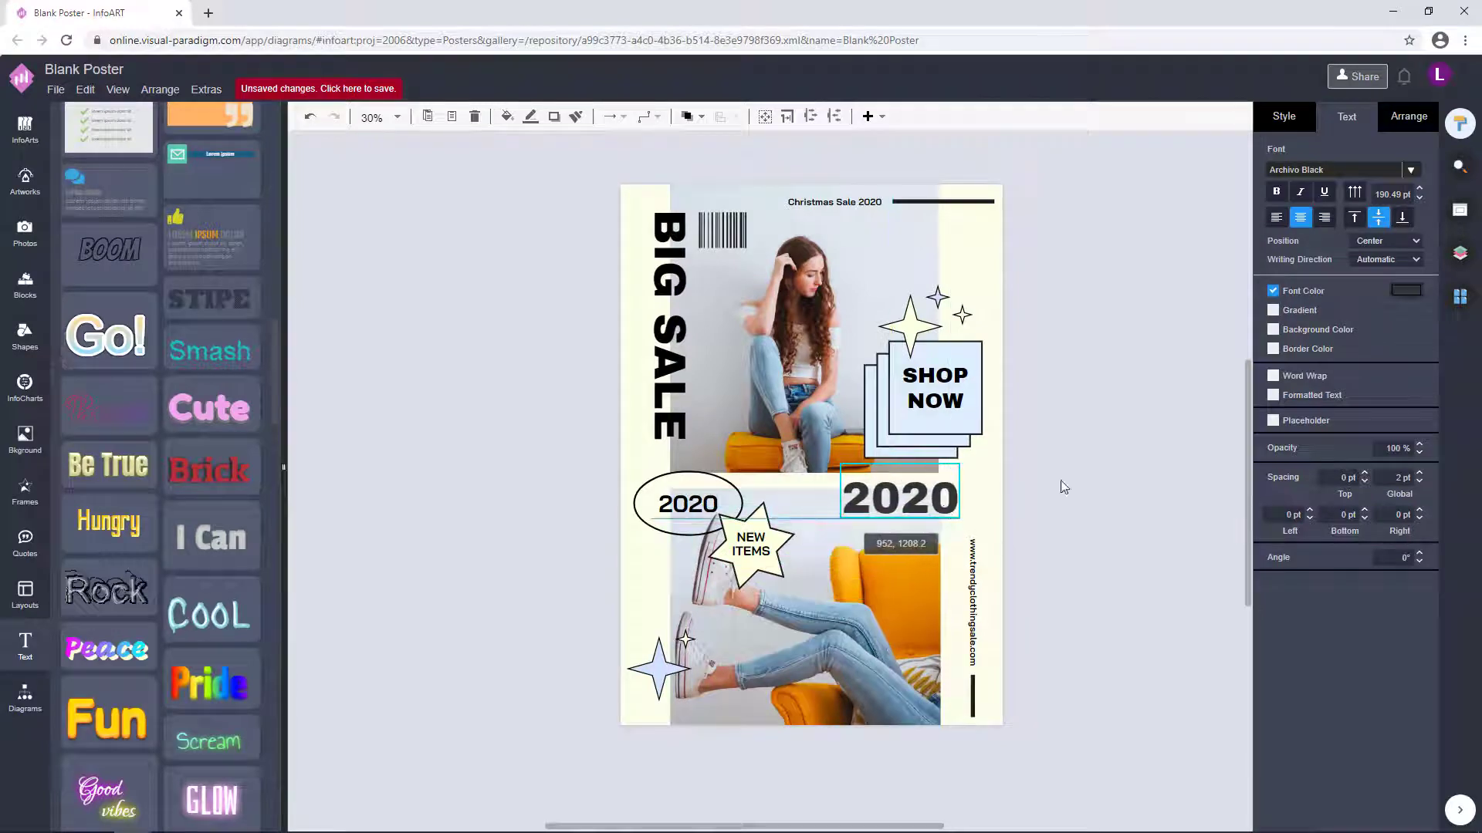
click(1062, 486)
scroll(875, 516, up, 10)
scroll(876, 516, down, 14)
scroll(917, 495, up, 6)
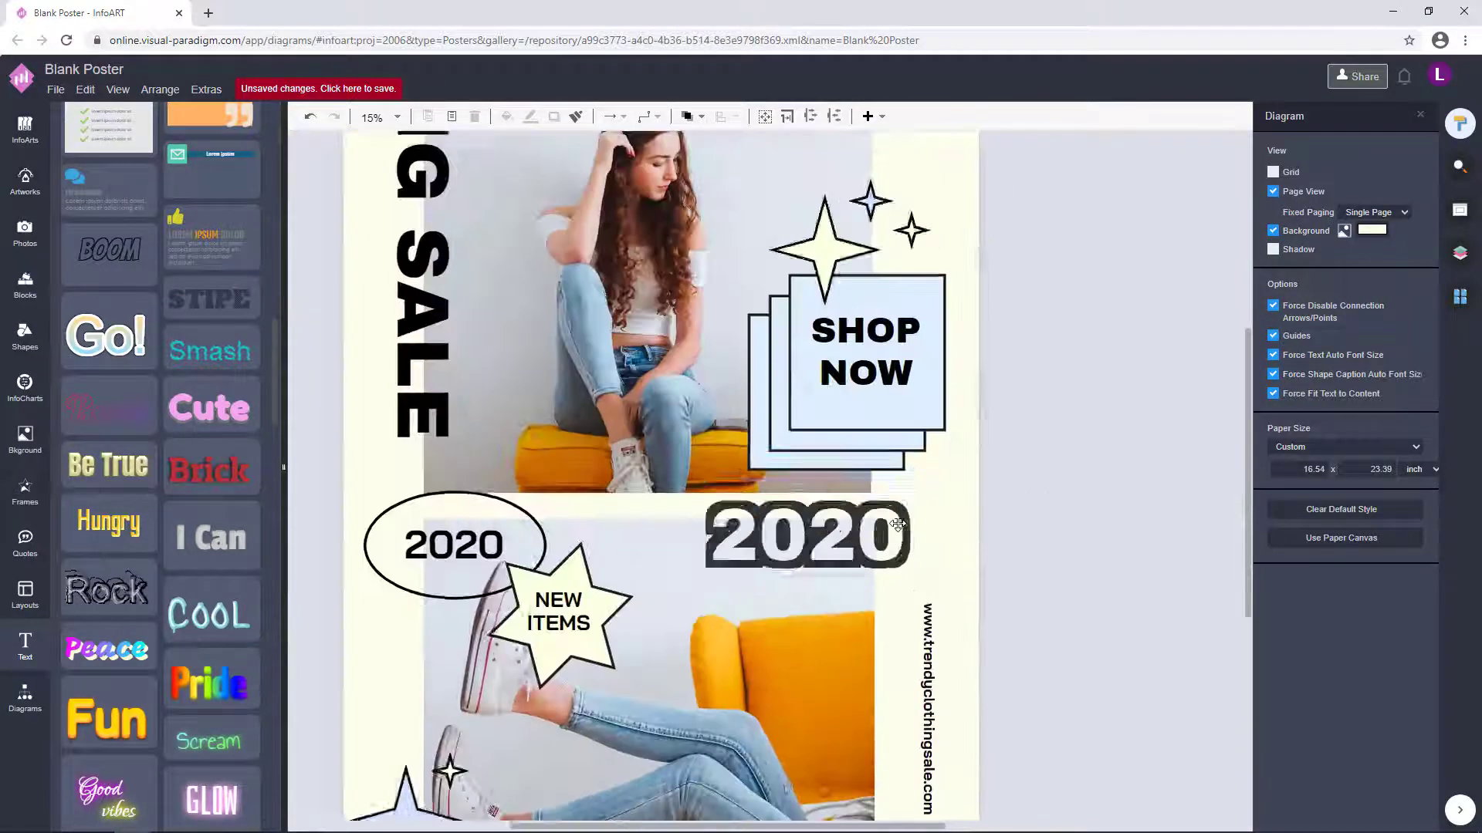
Delete the large "2020" text below the "SHOP NOW" boxes
click(892, 531)
key(Delete)
scroll(1085, 480, down, 2)
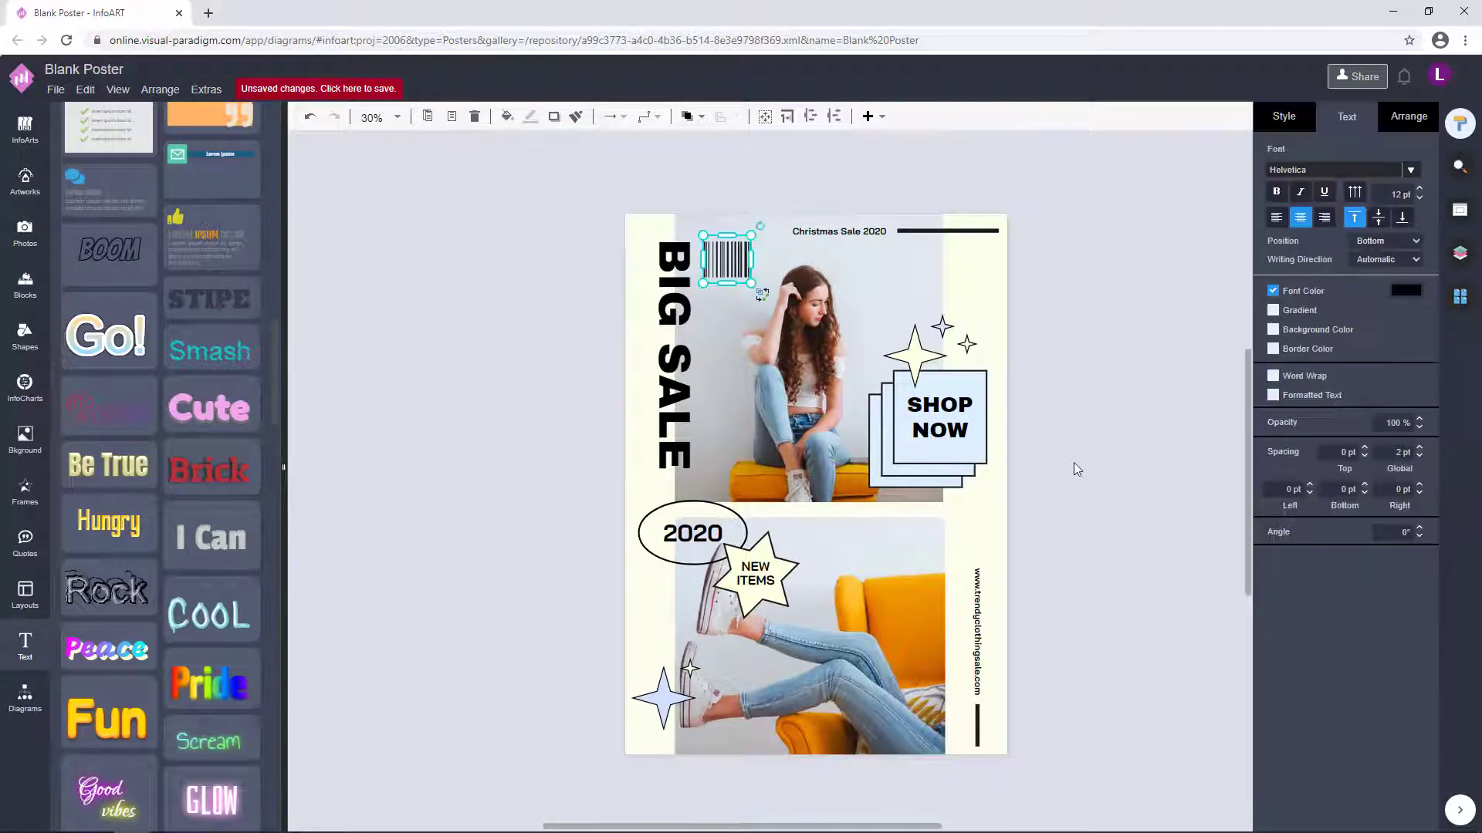
Place an upward-reading copy of the "BIG SALE" headline along the lower photo's right edge and change it to "FOR YOU"
drag(574, 420, 557, 493)
click(639, 370)
drag(639, 370, 889, 637)
click(897, 754)
click(735, 652)
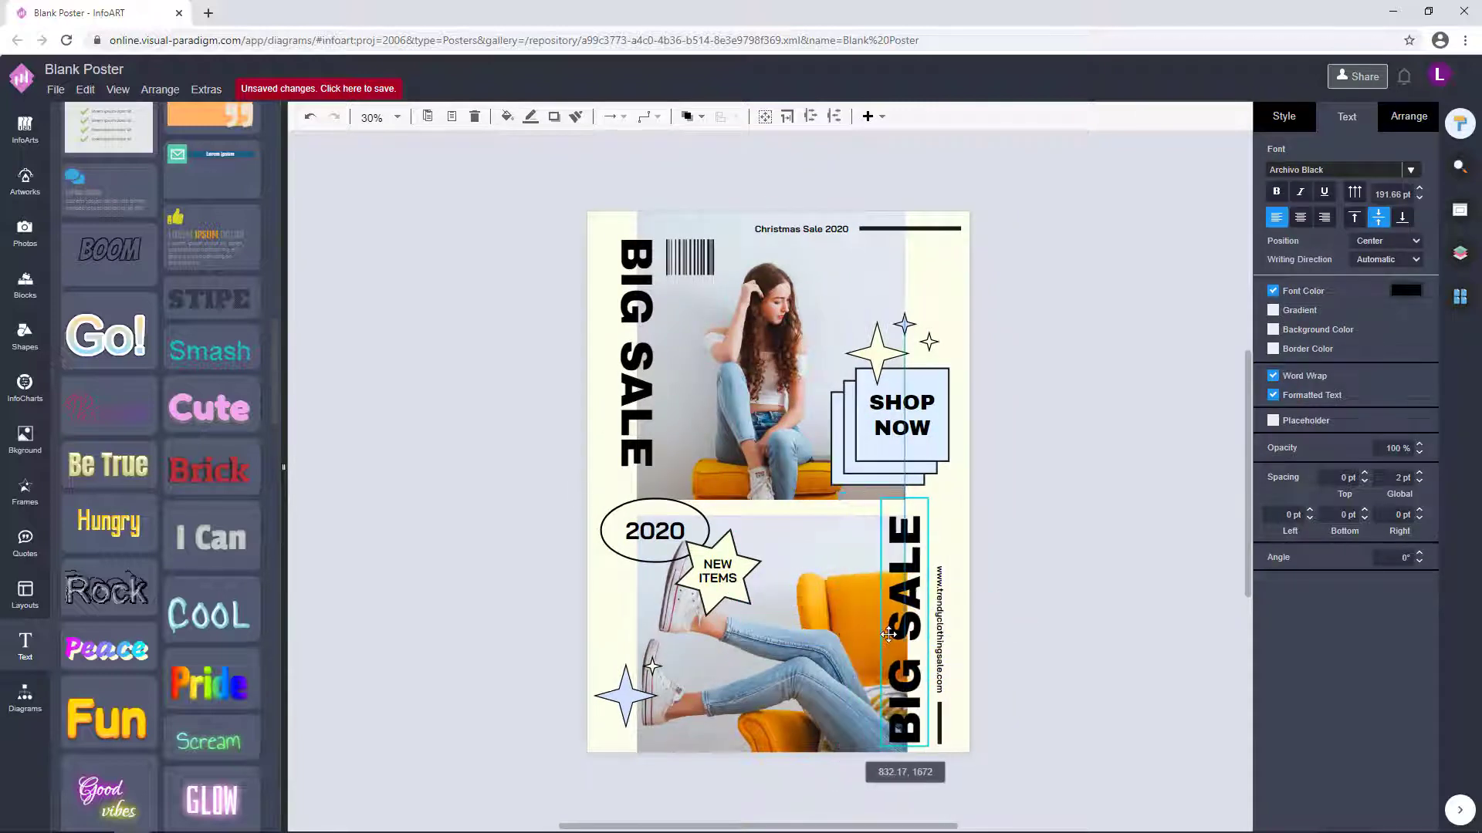
double_click(889, 637)
text(FOR YOU)
click(1011, 541)
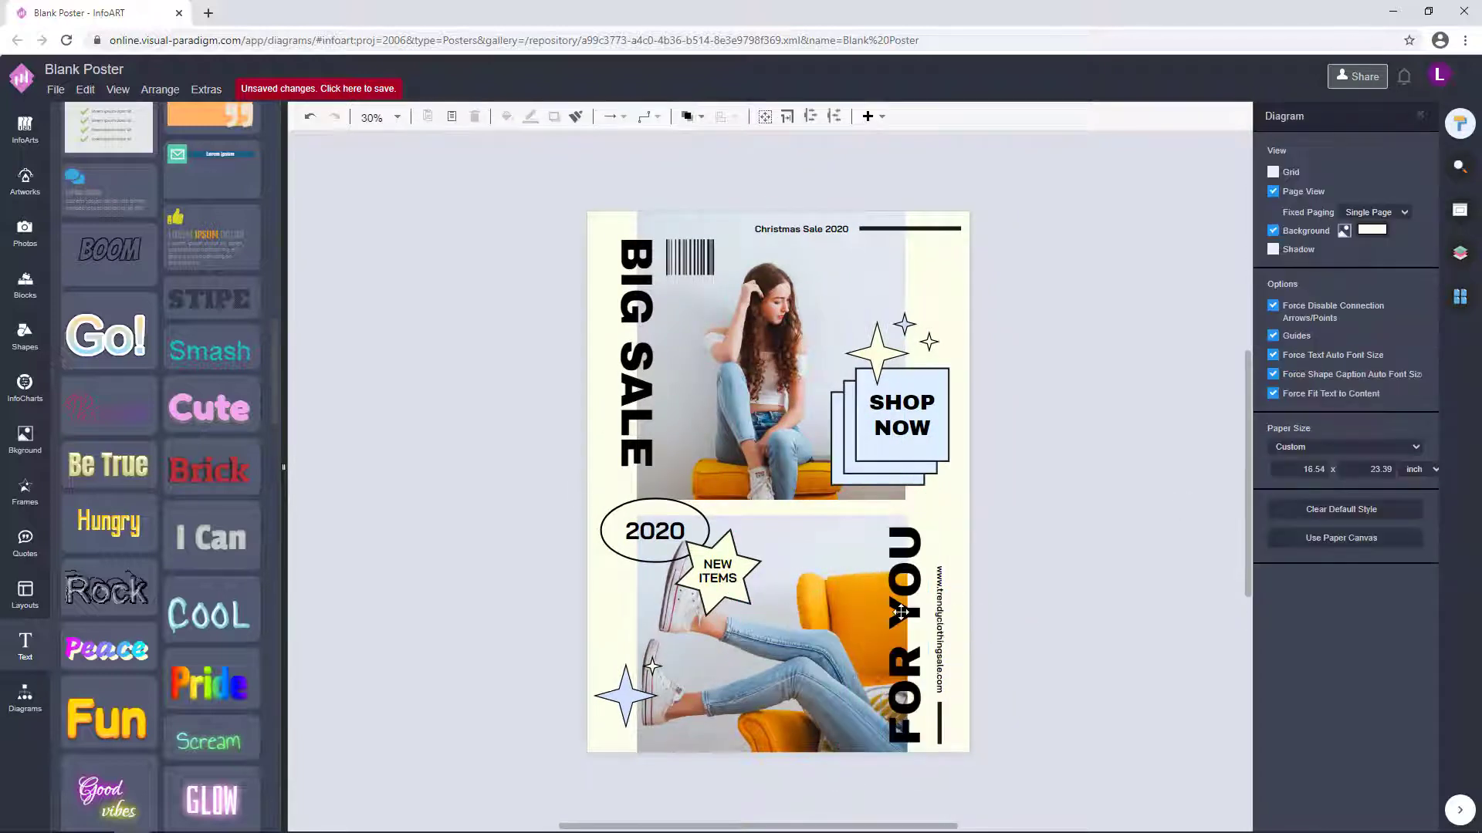
Delete the "FOR YOU" headline from the lower photo's right edge
click(899, 610)
key(Delete)
drag(1050, 613, 1040, 557)
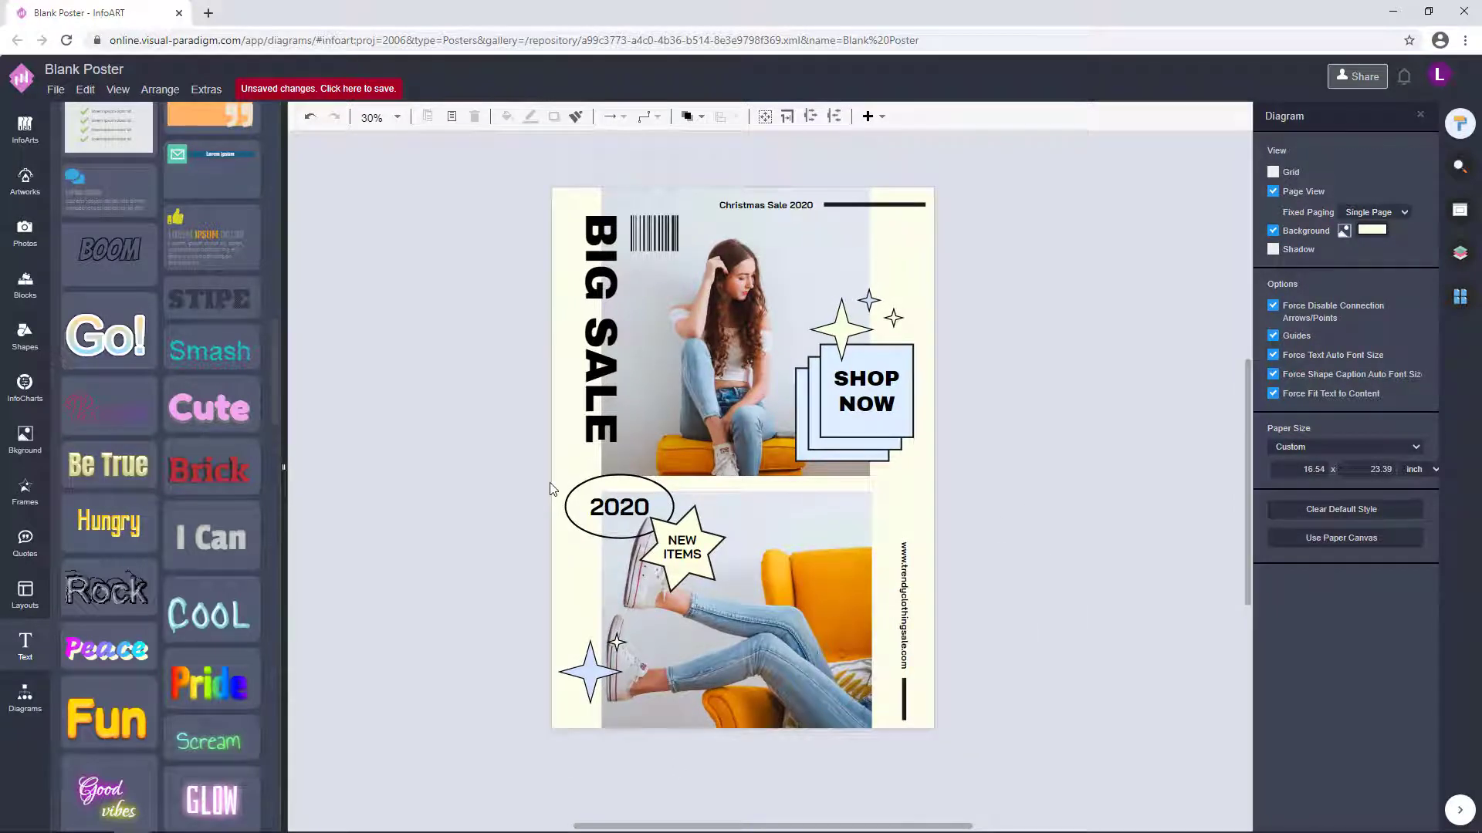
drag(992, 615, 971, 617)
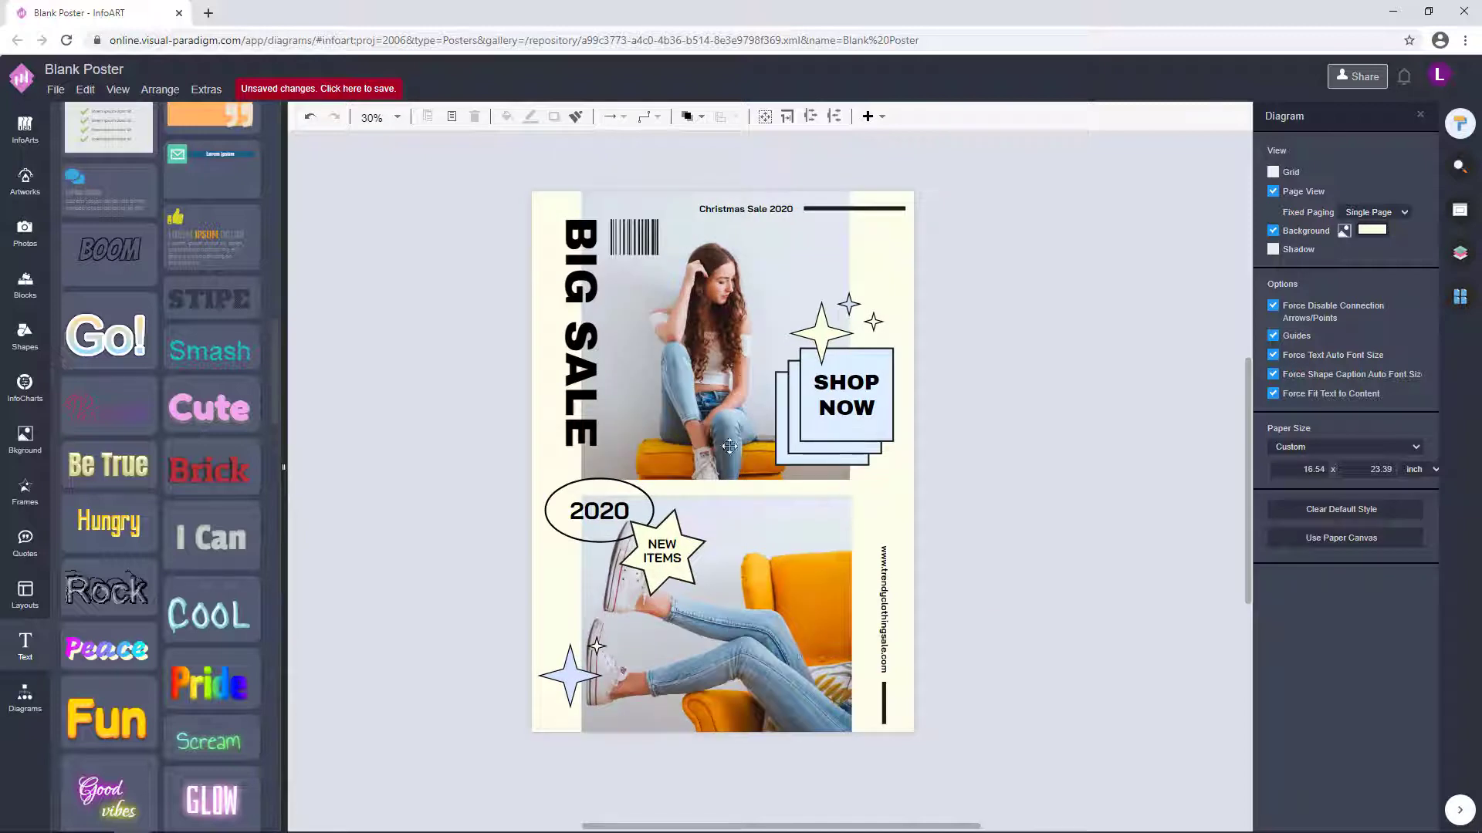
Place a copy of the short black bar on the lower photo's right edge, starting at the photo's upper corner
scroll(882, 709, up, 2)
click(900, 694)
drag(900, 694, 823, 708)
scroll(849, 463, up, 4)
click(1064, 429)
click(890, 474)
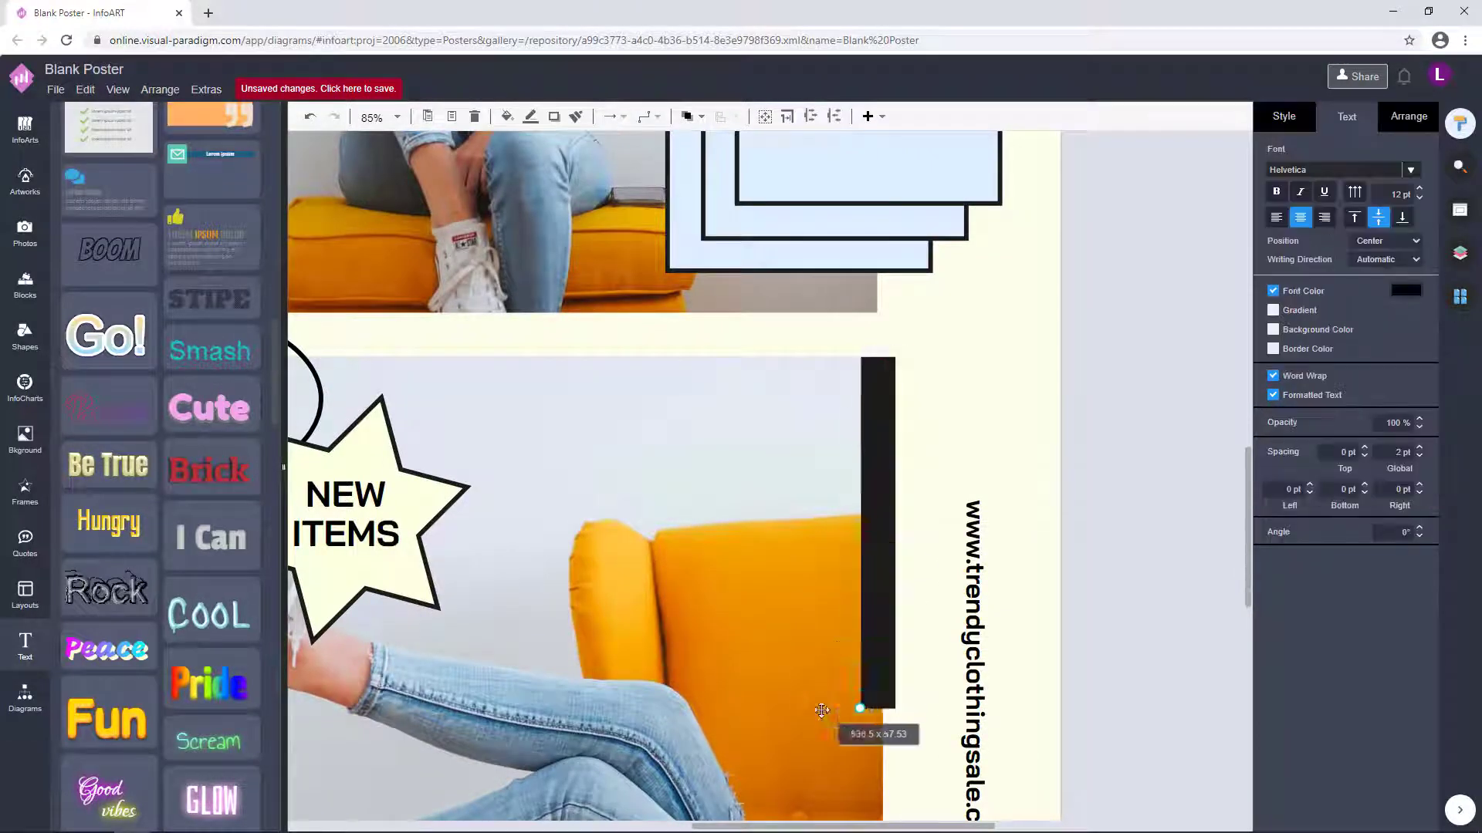
Stretch the black bar down to the lower photo's bottom edge, making it about 1026 pt long
scroll(823, 708, down, 4)
drag(877, 429, 887, 745)
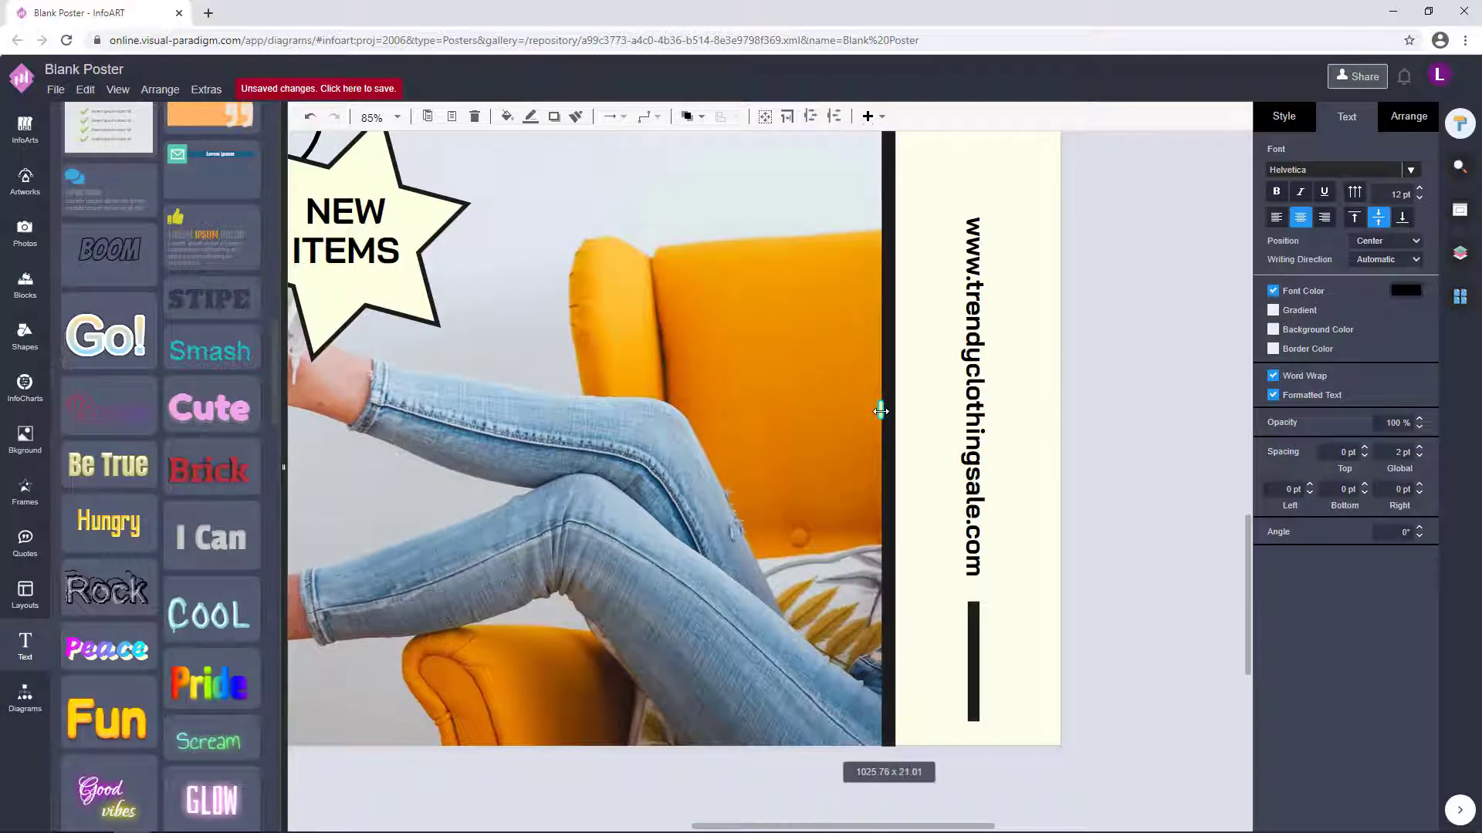
click(1118, 466)
scroll(1118, 466, down, 5)
Duplicate the long black bar, send the copy to the back and place it on the upper photo's right edge
click(1025, 659)
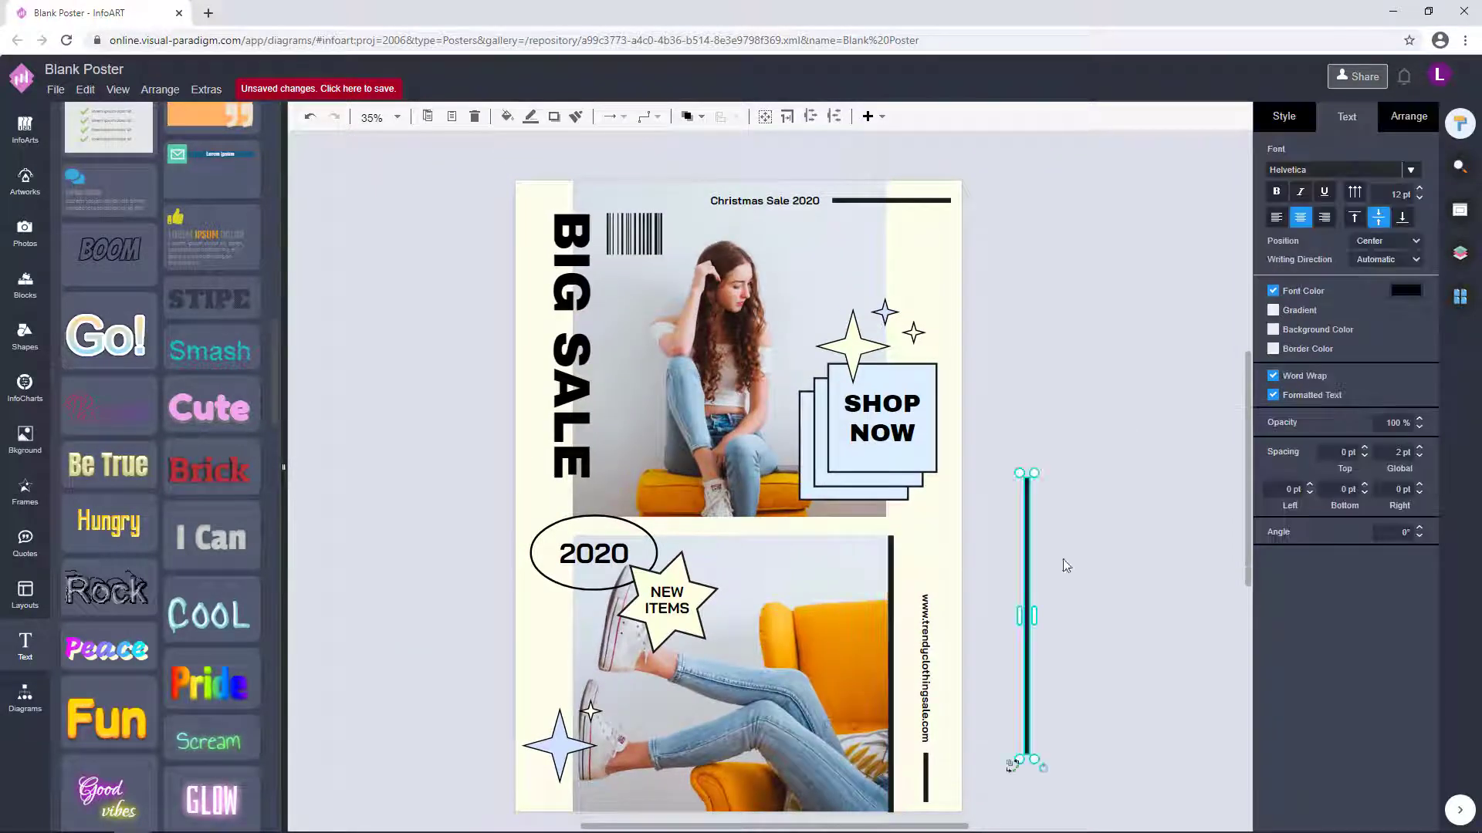
click(701, 115)
click(726, 168)
click(1076, 370)
drag(1029, 553, 931, 393)
Stretch the copied bar down to the bottom edge of the upper photo
scroll(1074, 354, up, 4)
drag(726, 206, 726, 472)
scroll(726, 502, down, 3)
click(729, 526)
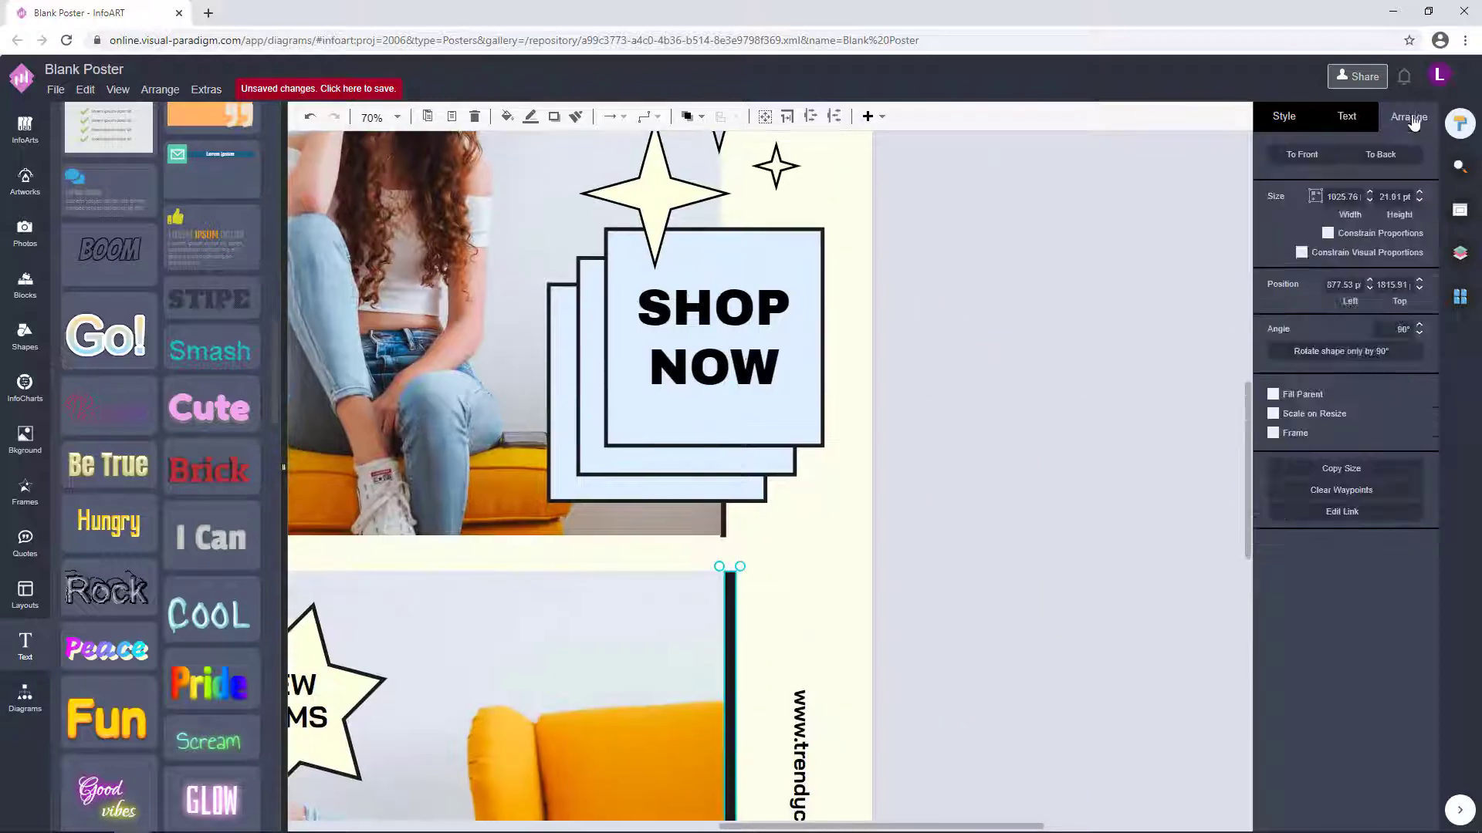
Fine-tune the position of the black bar at the upper photo's lower right corner
click(723, 531)
click(1048, 592)
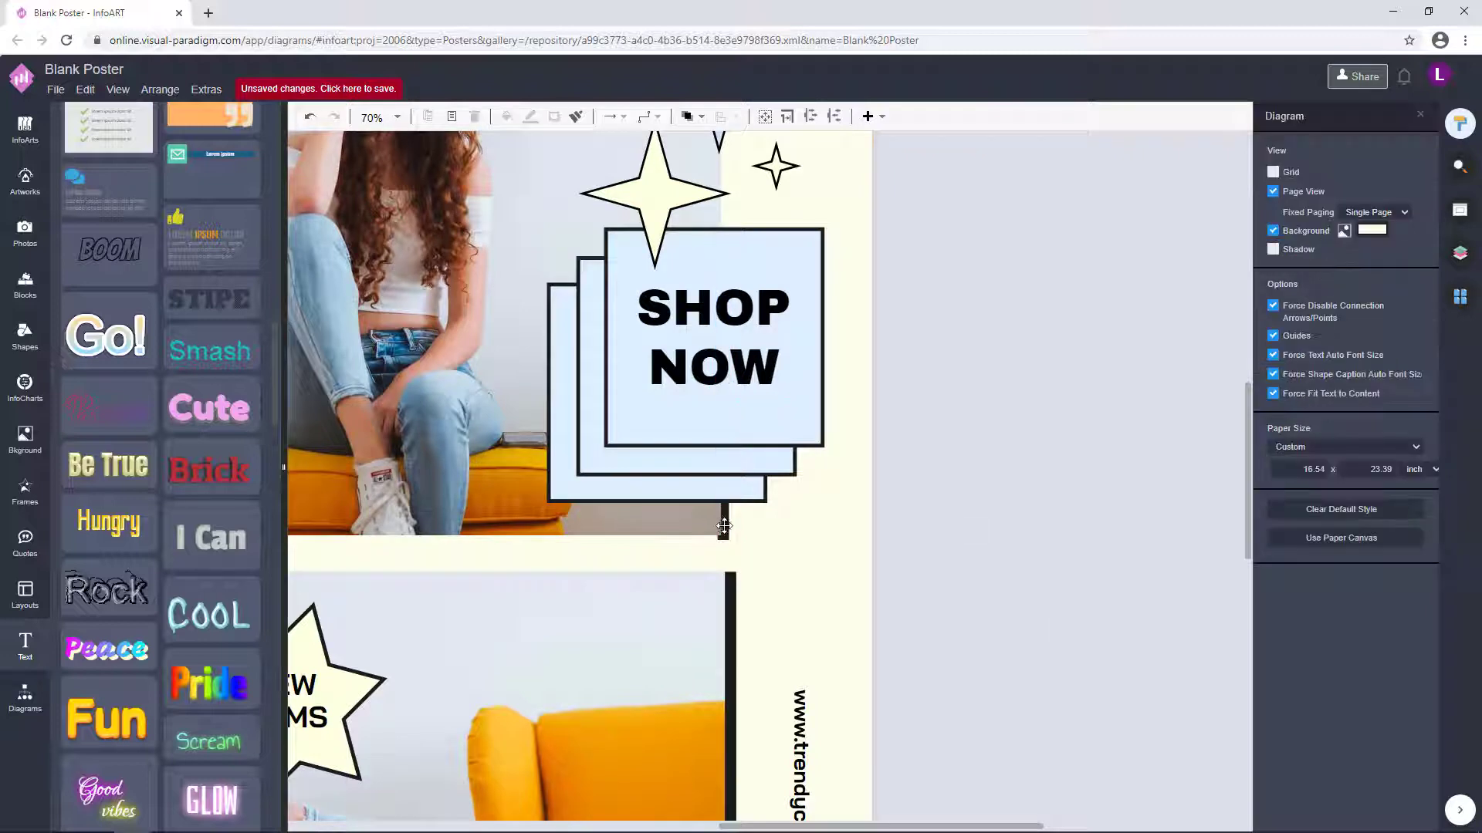
click(727, 524)
click(743, 534)
Set the font size of the vertical BIG SALE headline to 200 pt
scroll(1016, 517, down, 4)
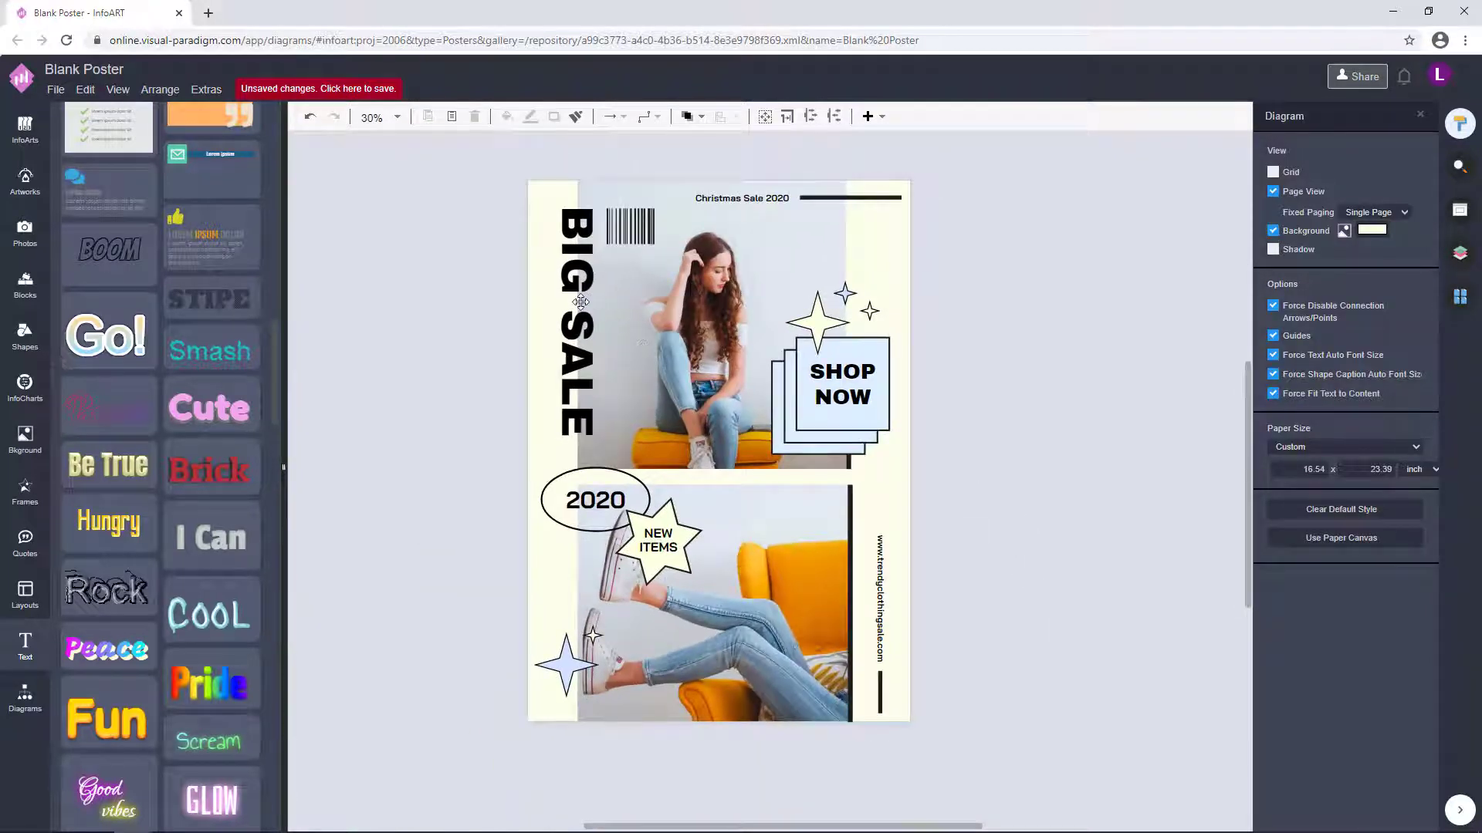
double_click(580, 302)
drag(1386, 213, 1459, 211)
text(200)
key(Return)
click(1011, 475)
click(587, 387)
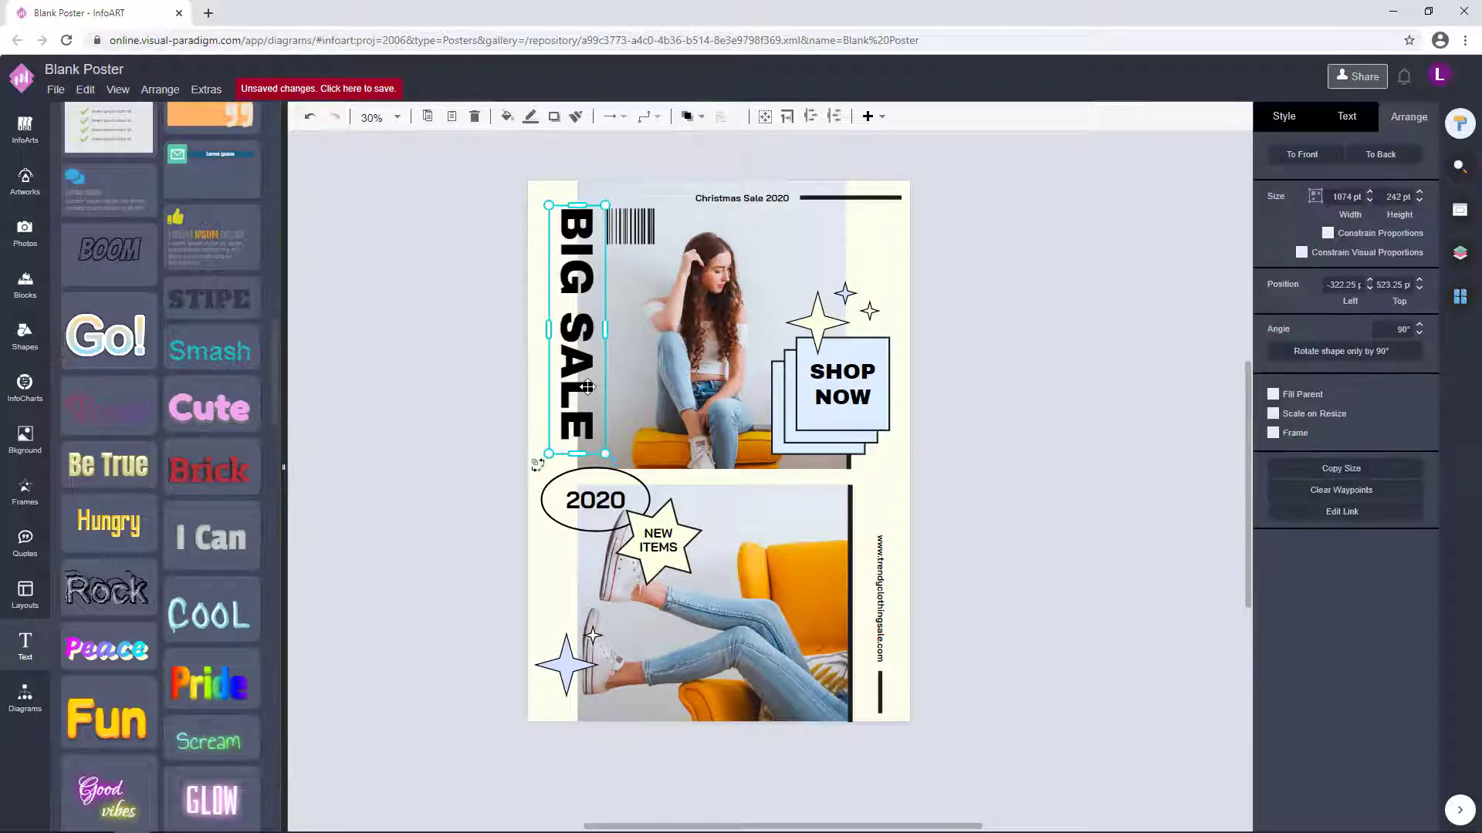
Nudge the barcode slightly so it sits well beside the enlarged BIG SALE headline
click(631, 227)
drag(1025, 408, 984, 392)
click(790, 231)
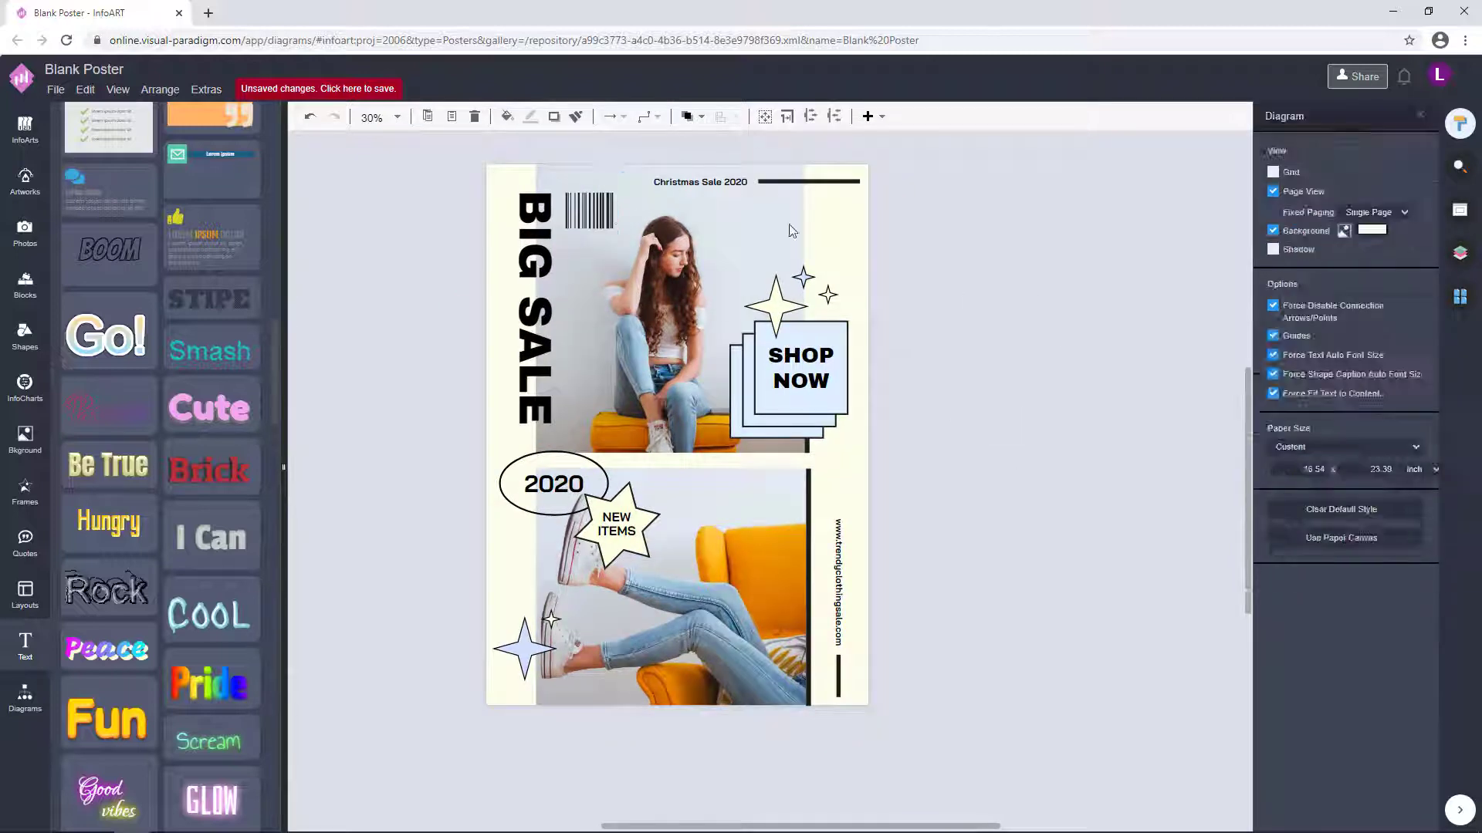
click(591, 211)
click(937, 286)
click(591, 211)
click(938, 362)
Increase the font size of the 2020 text inside the oval slightly
double_click(566, 483)
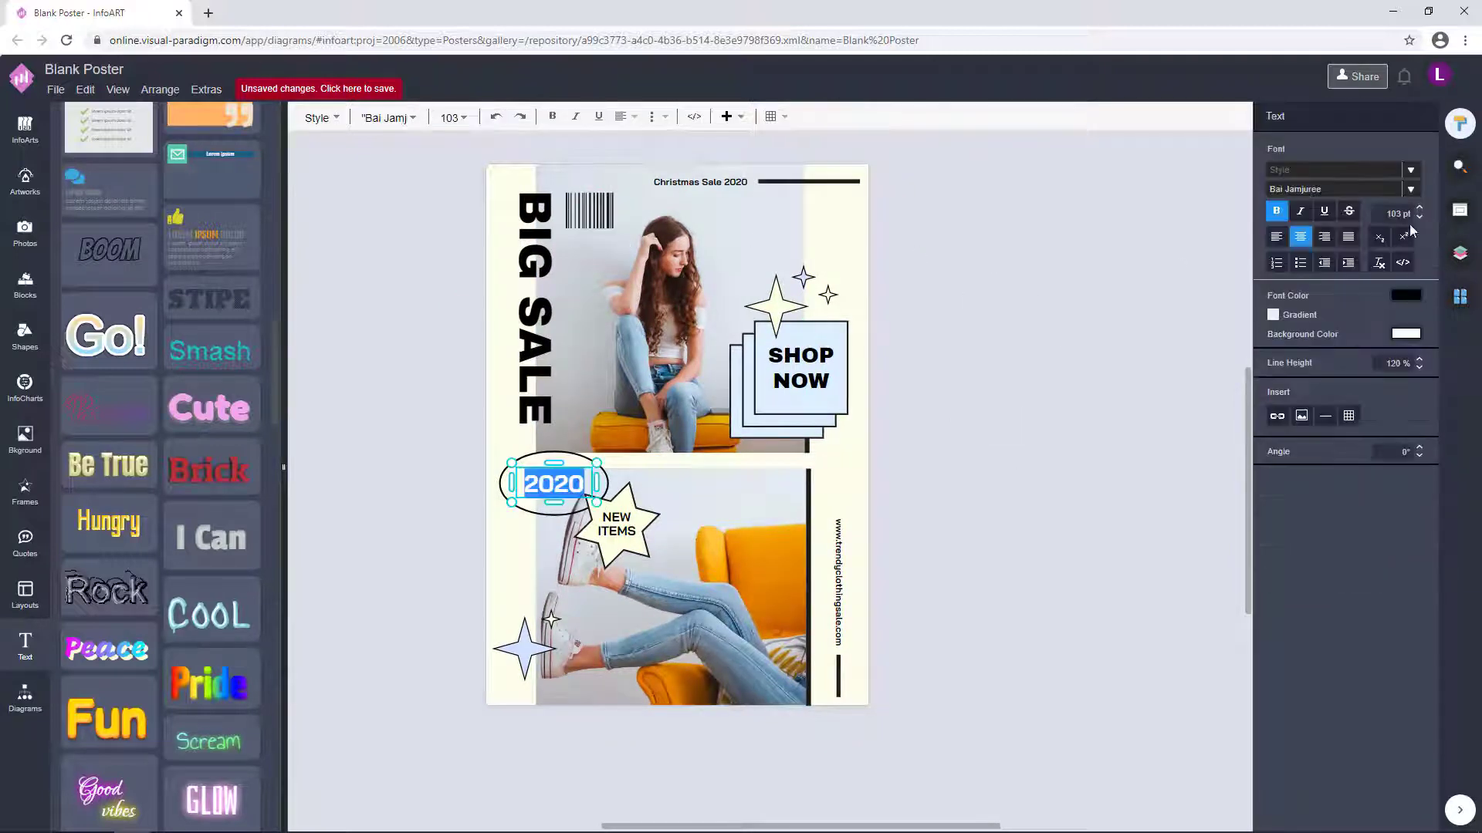
drag(1388, 213, 1442, 211)
text(11)
key(Return)
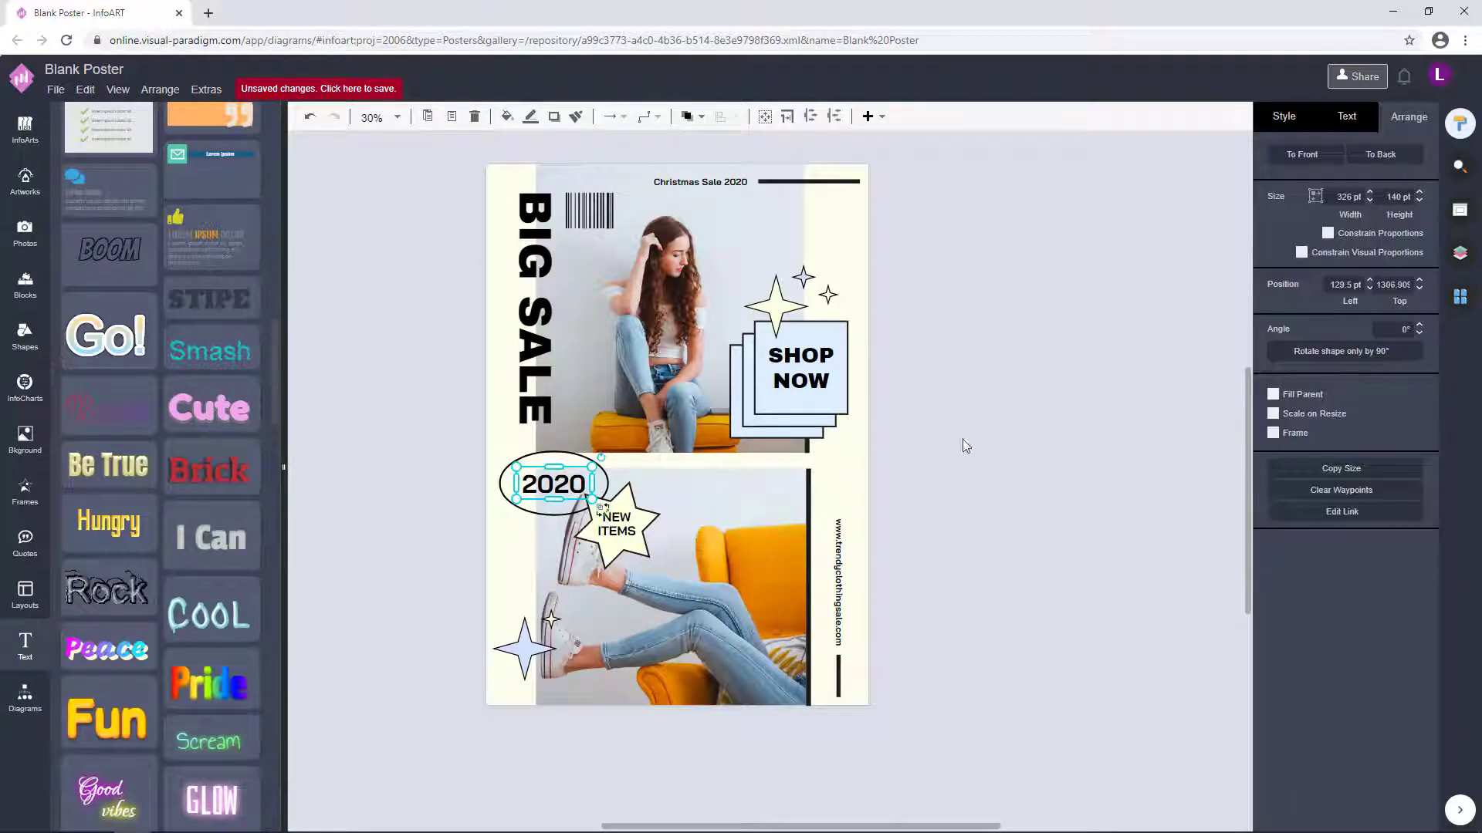
Nudge the 2020 text to 128.5 pt from the left and about 1305 pt from the top to centre it in the oval
click(993, 446)
click(567, 484)
click(1072, 424)
click(568, 485)
click(970, 456)
drag(972, 461, 1009, 466)
scroll(704, 472, up, 3)
click(551, 502)
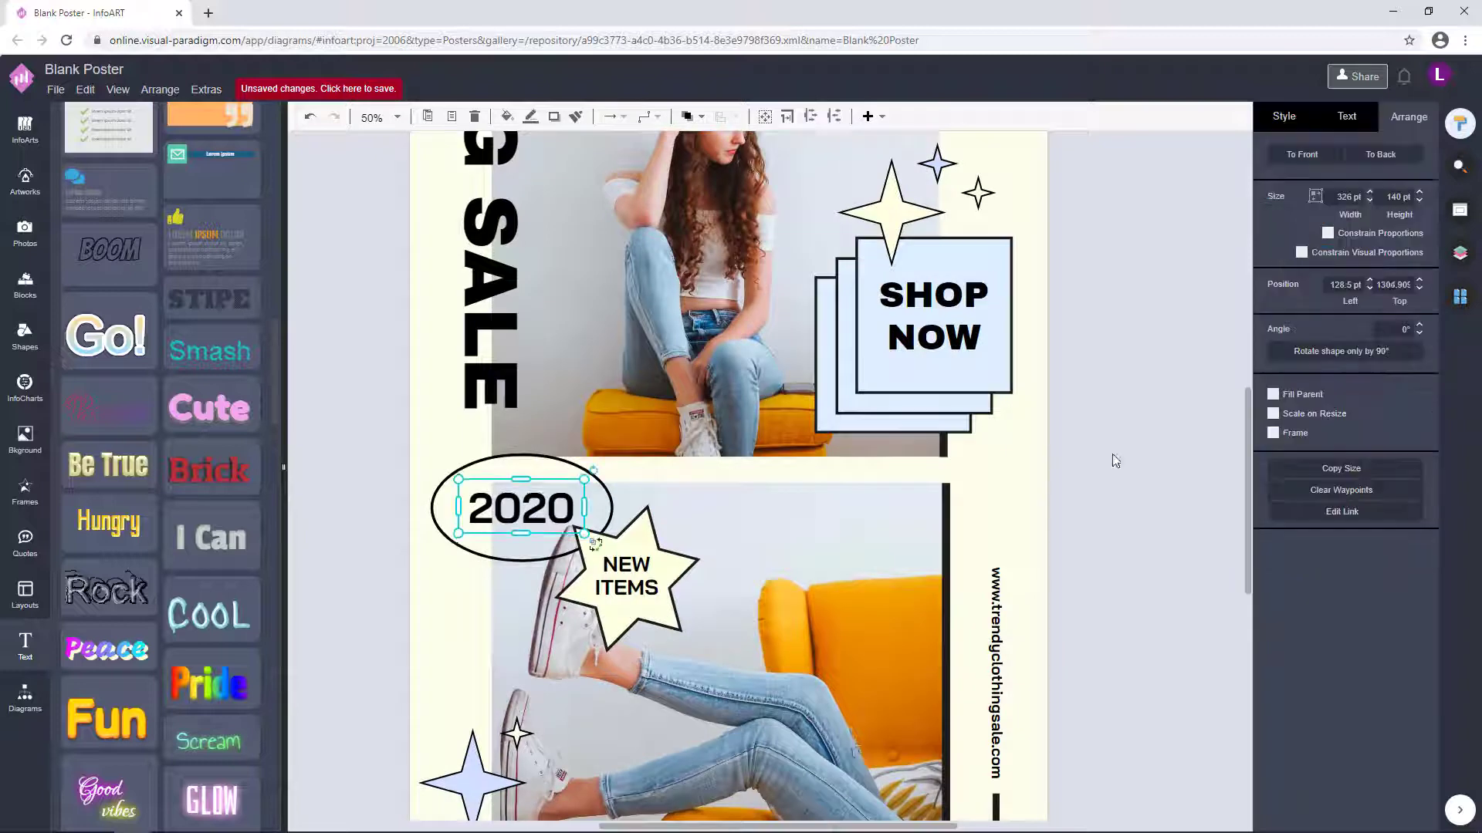
click(1114, 457)
Change the poster's background colour to the light blue swatch among the recently used colours
scroll(1118, 457, down, 3)
drag(1121, 490, 1026, 506)
click(720, 223)
click(1080, 262)
click(1371, 230)
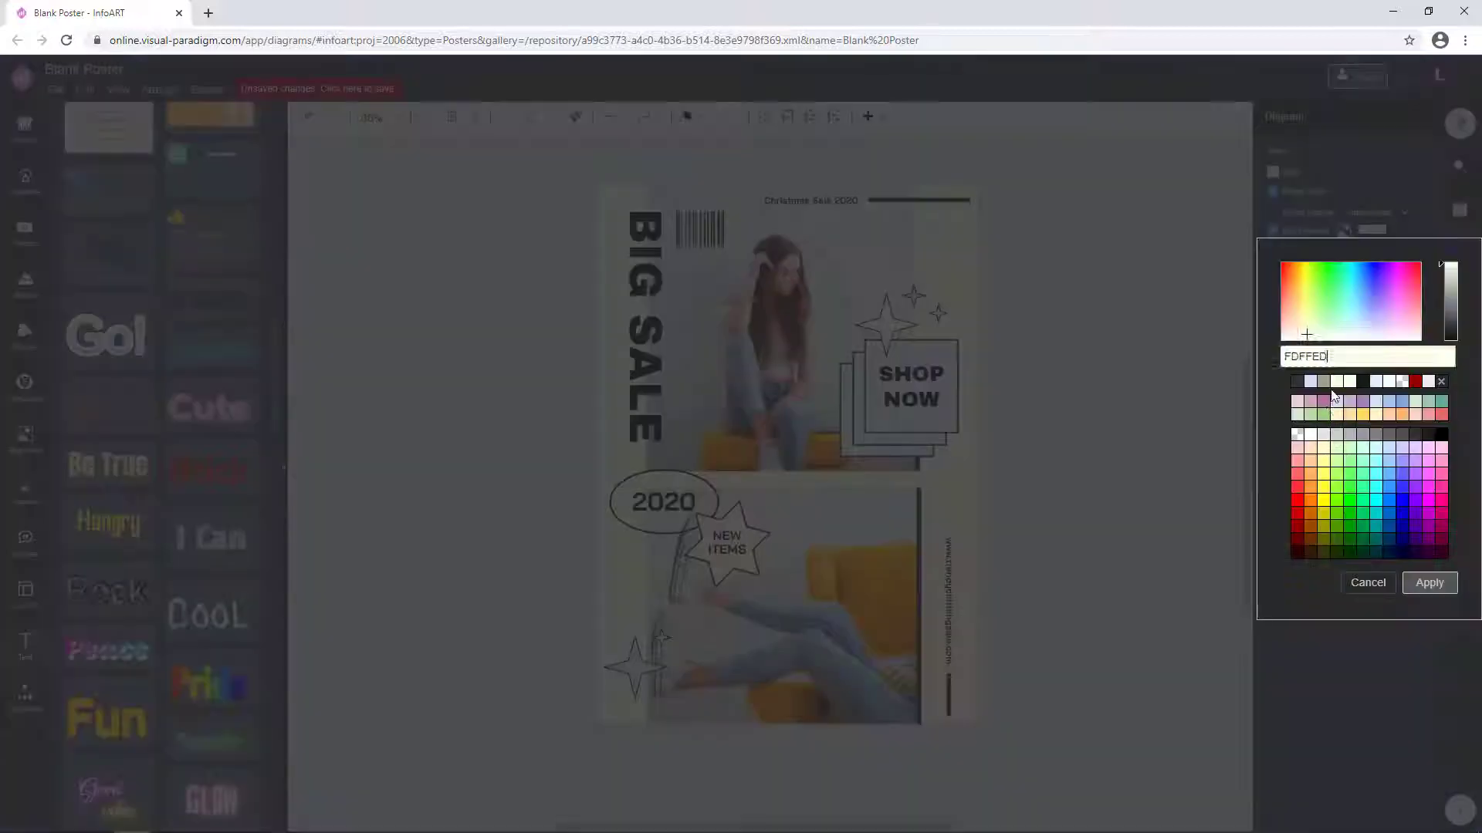
click(1310, 382)
click(1428, 582)
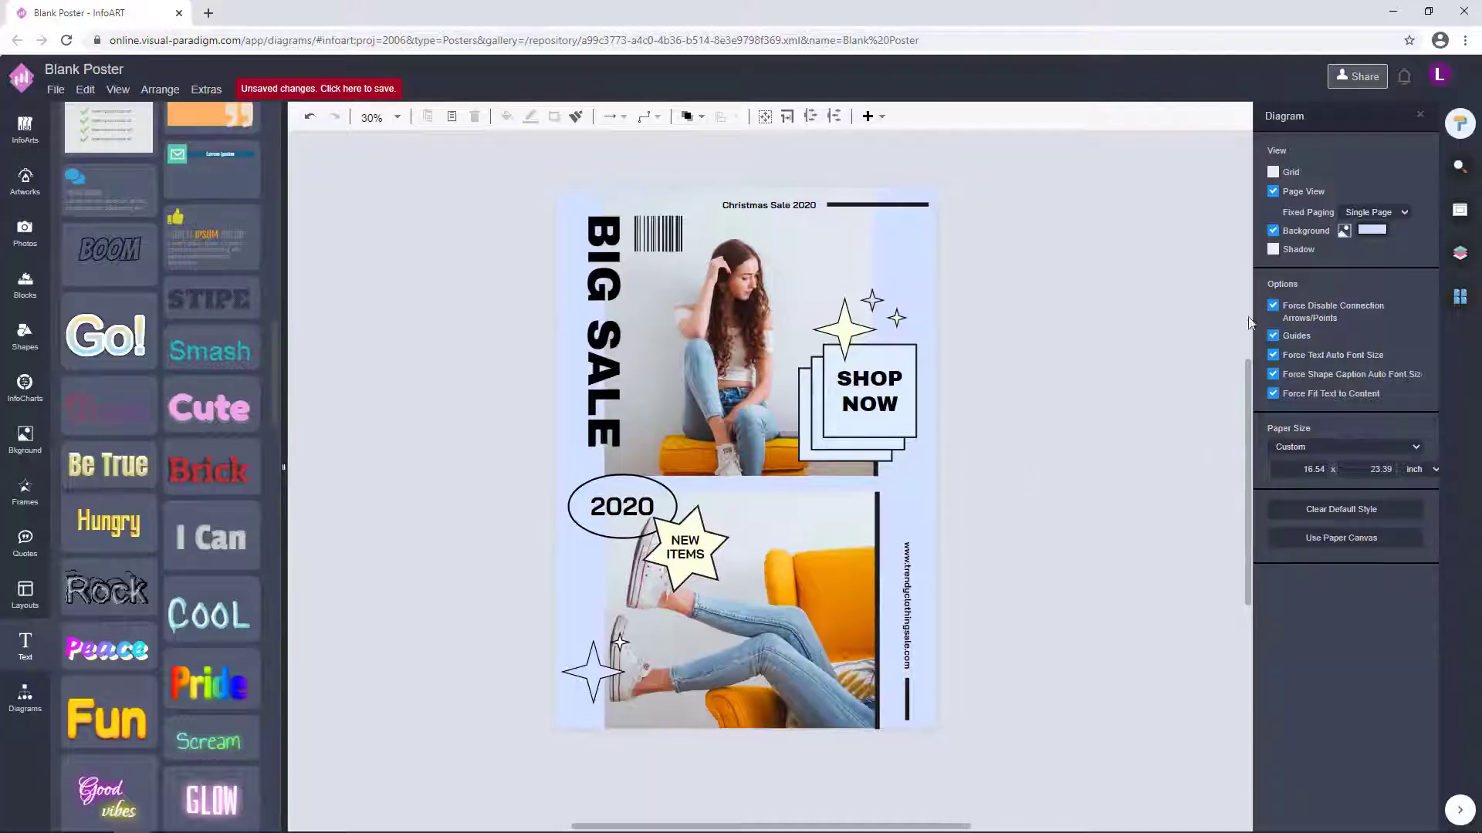
Set the poster's background colour to the very pale blue F2FDFF
click(1371, 229)
click(1360, 334)
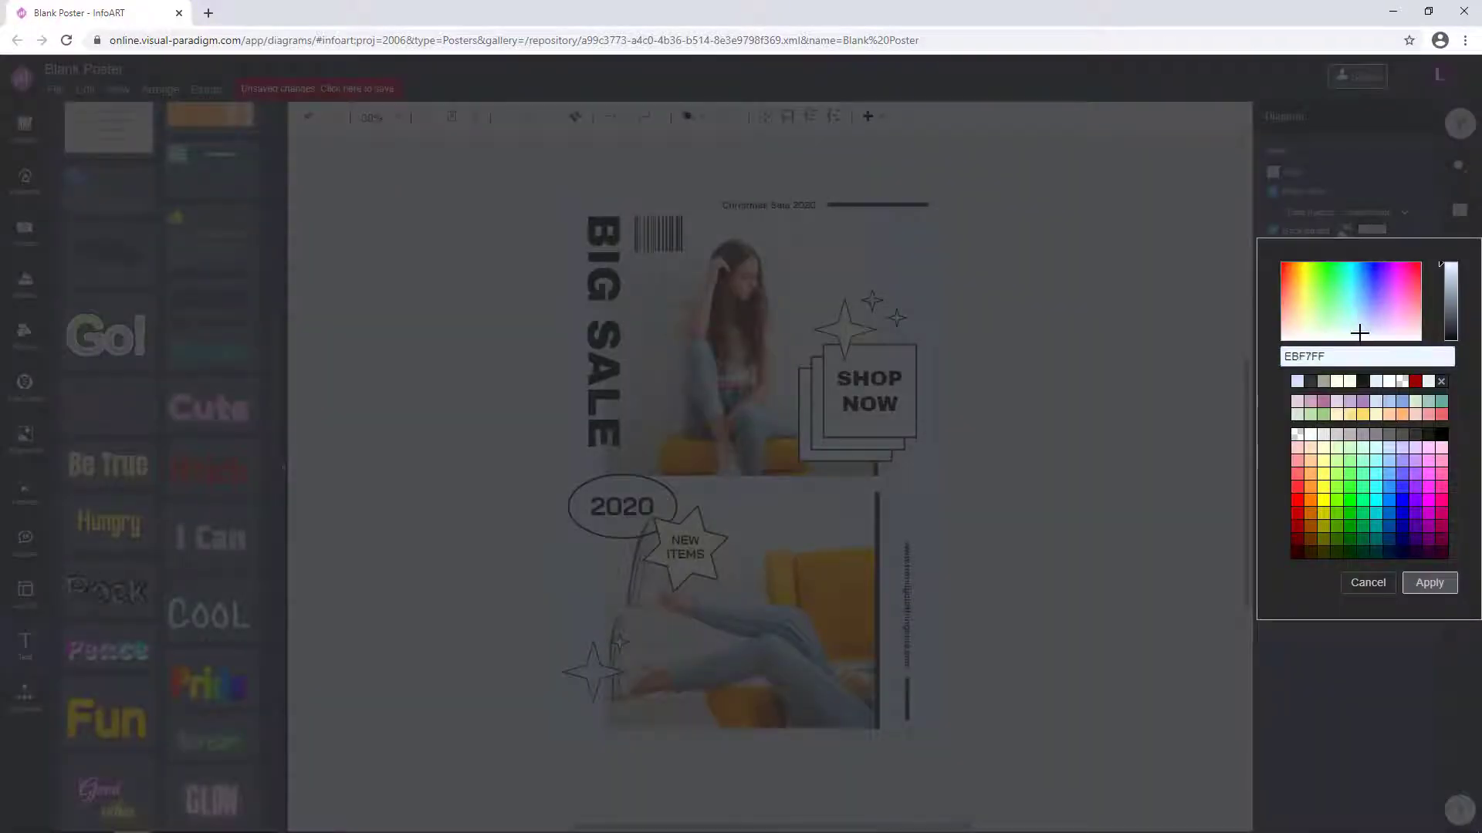
click(1109, 463)
click(1371, 230)
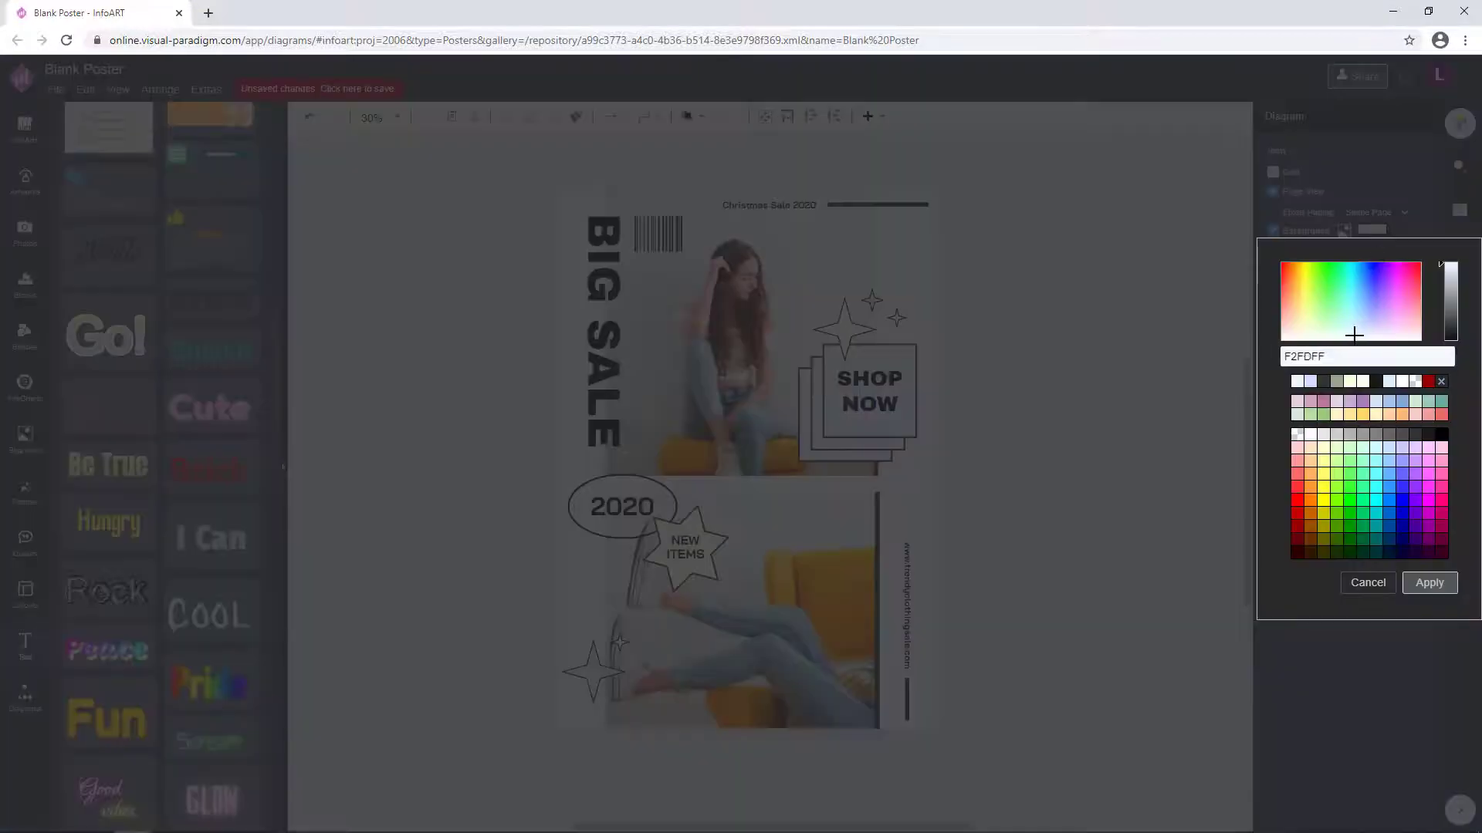
click(1429, 584)
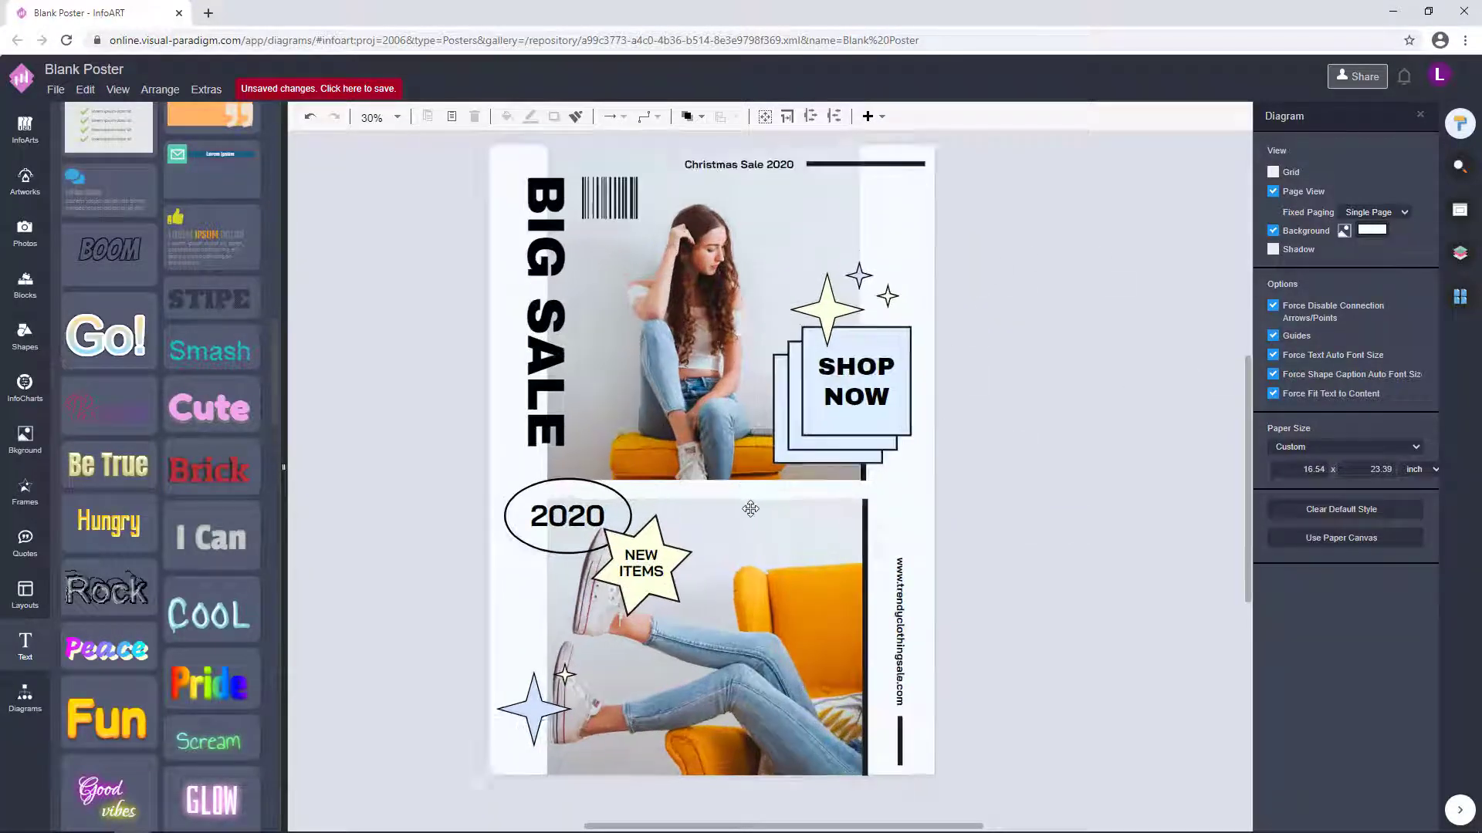
Save the poster to the VP Online storage under a filename beginning "Big Sale For Christmas Trendy"
click(361, 90)
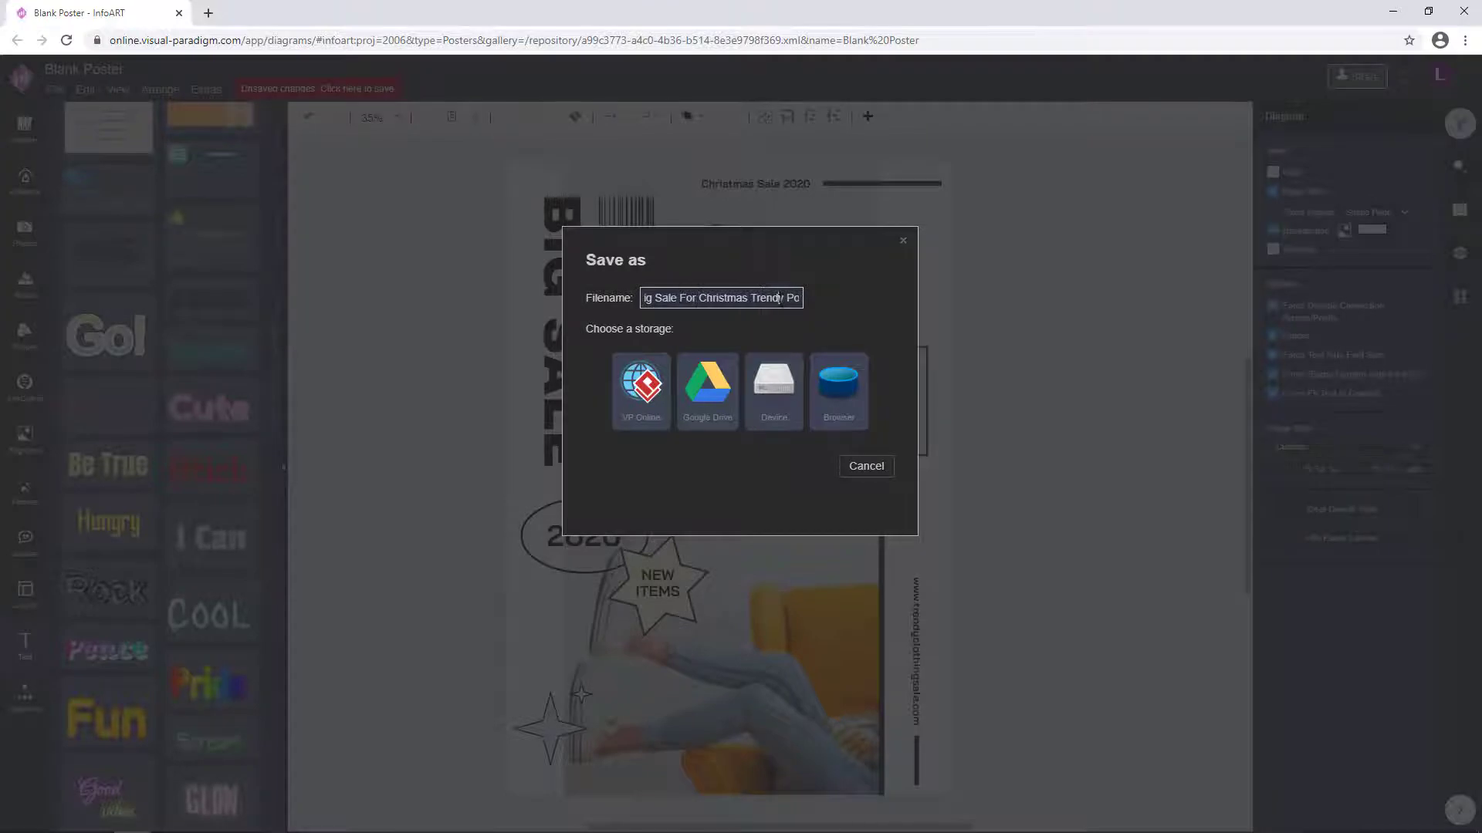
drag(799, 299, 558, 309)
click(641, 392)
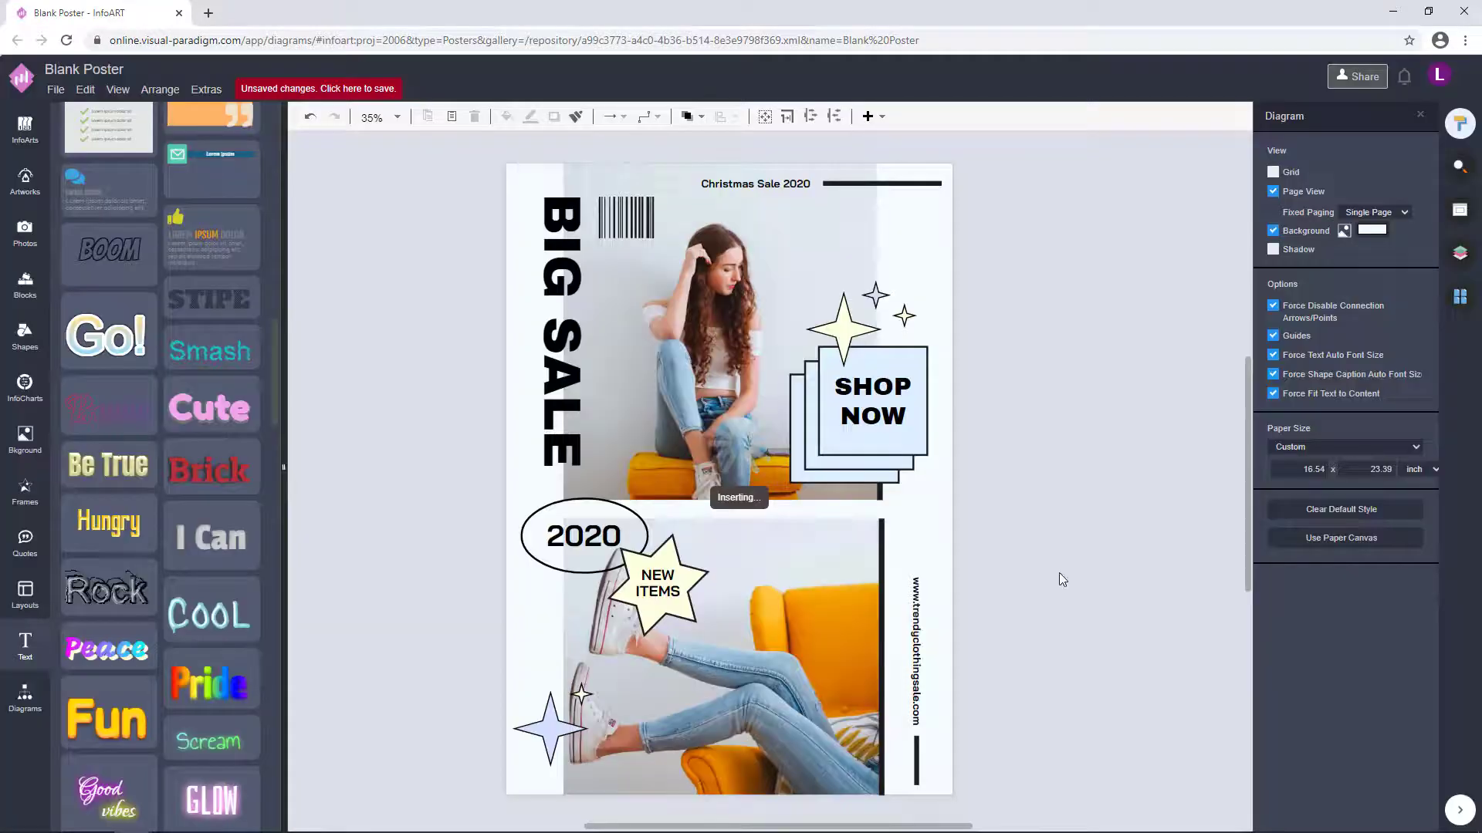